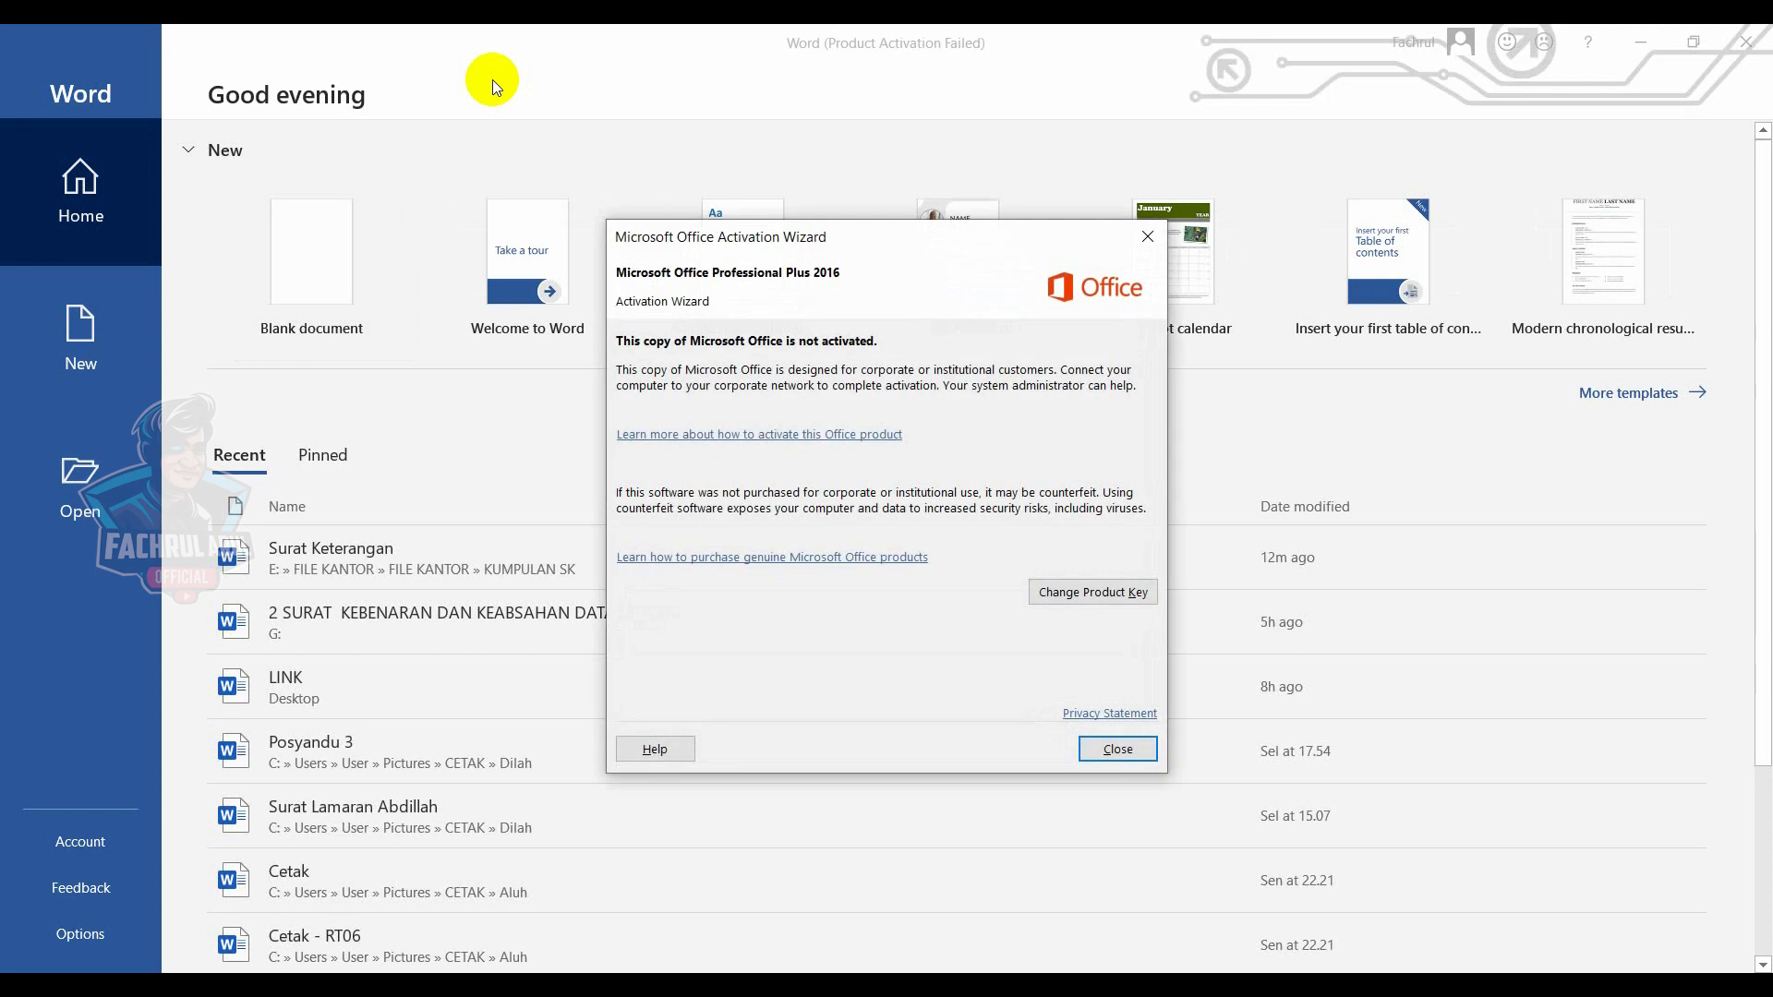
- Close the activation wizard and start a new blank document
{"action": "left_click", "coordinate": [1145, 239]}
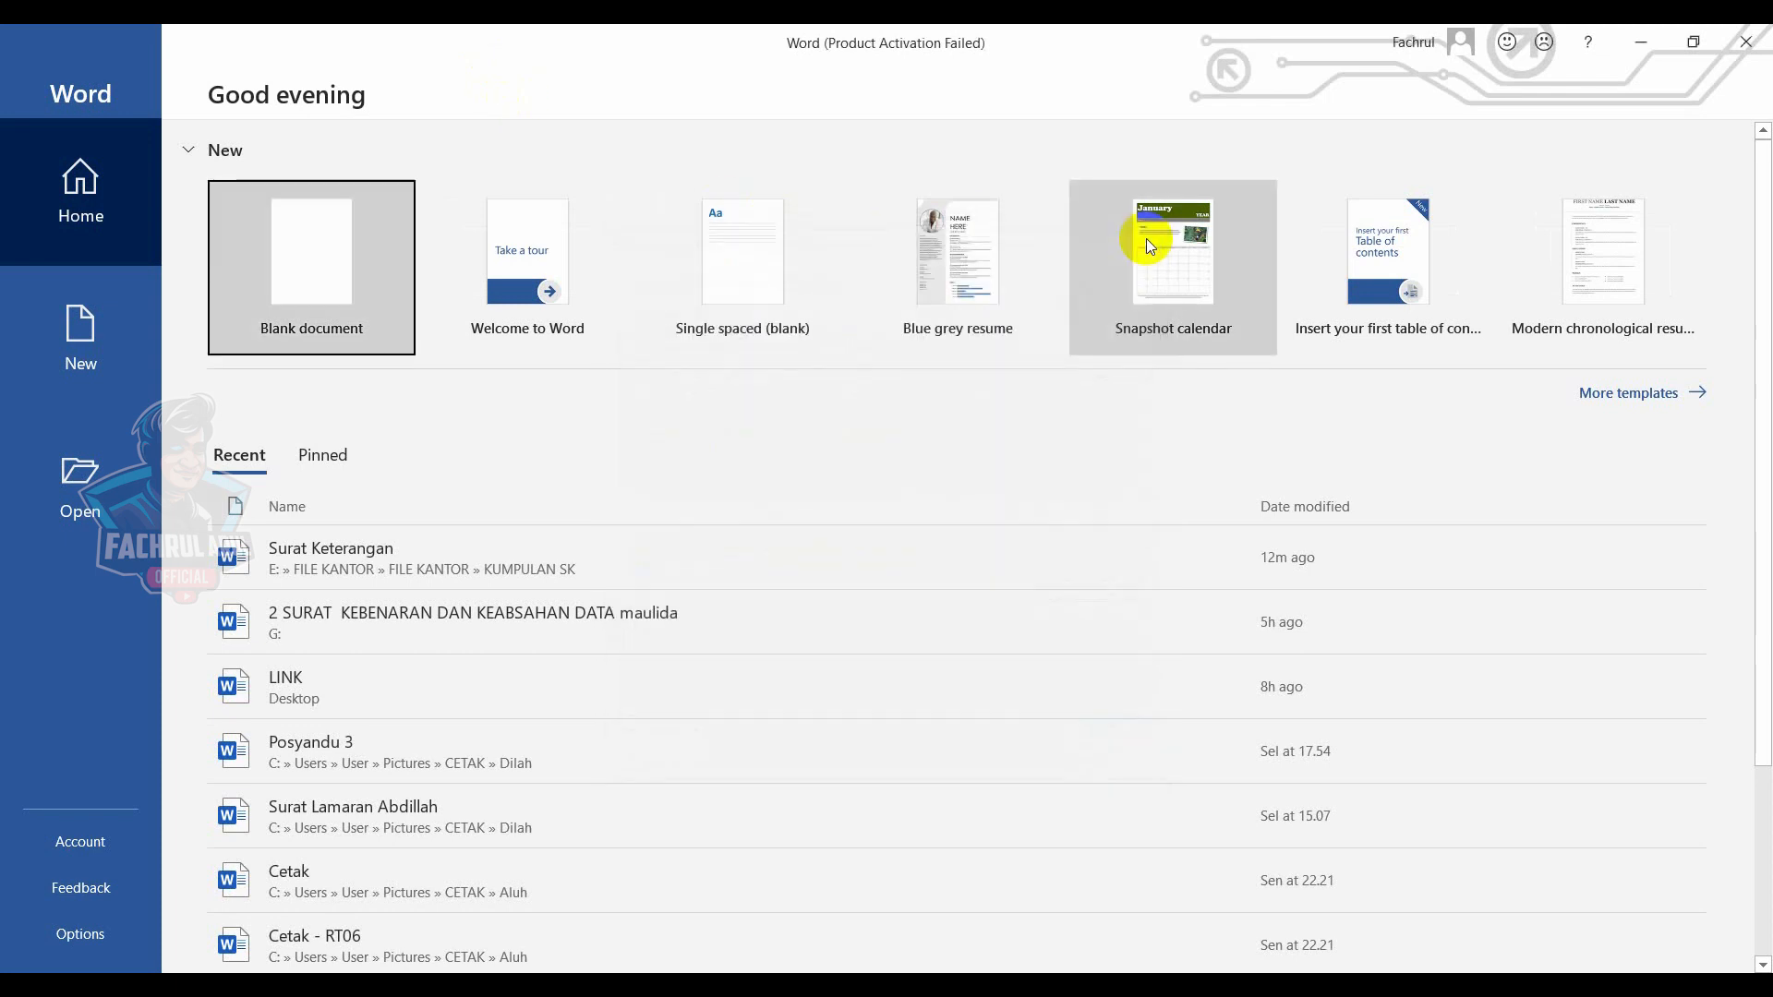
{"action": "left_click", "coordinate": [312, 253]}
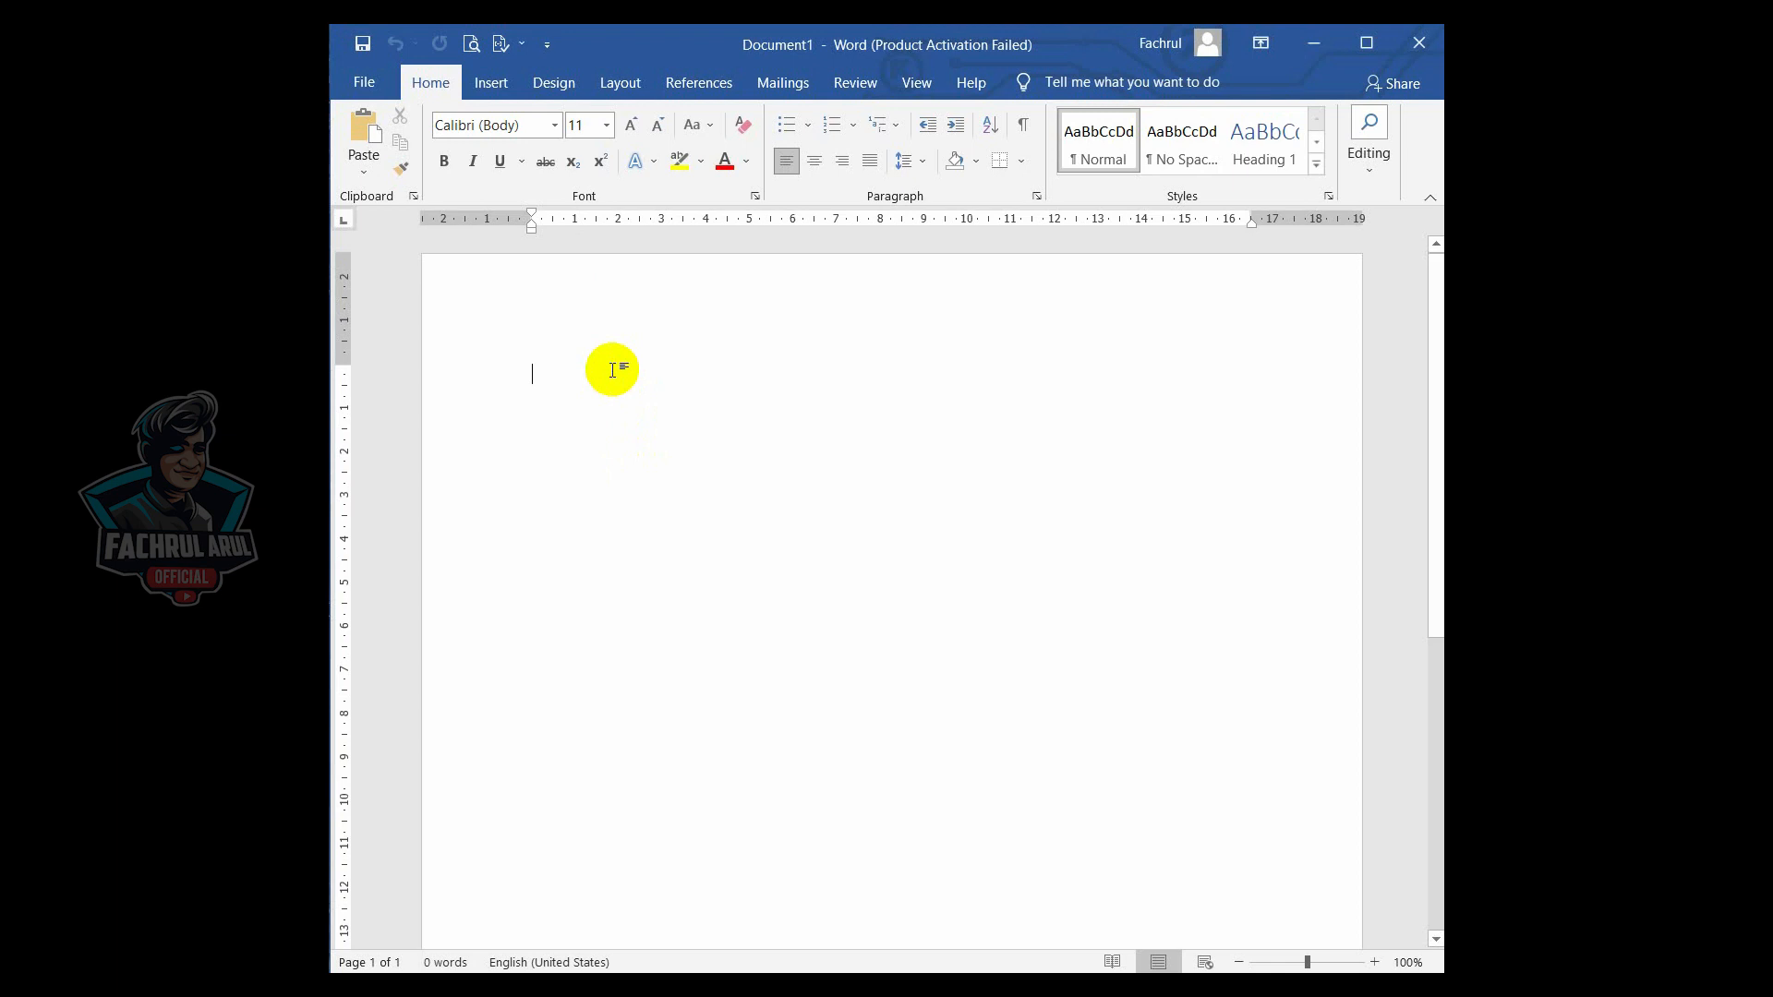
- Set the page size to A4 210 x 297 mm
{"action": "left_click", "coordinate": [617, 85]}
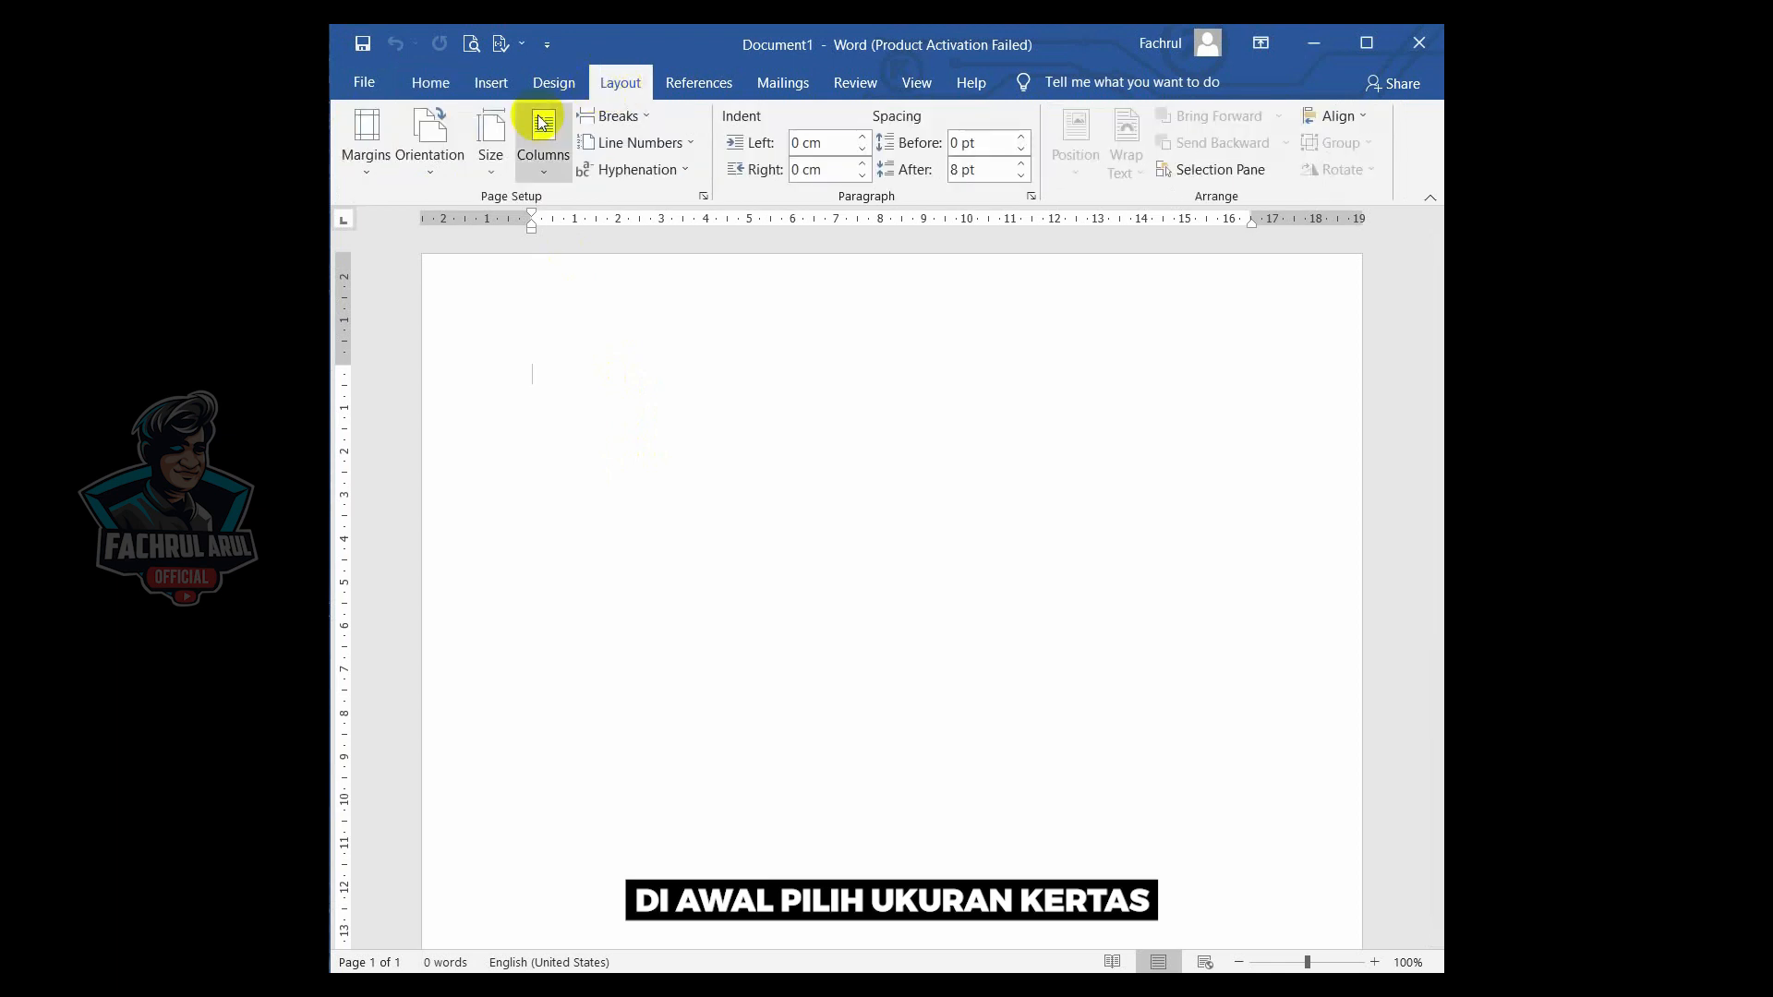
{"action": "left_click", "coordinate": [503, 146]}
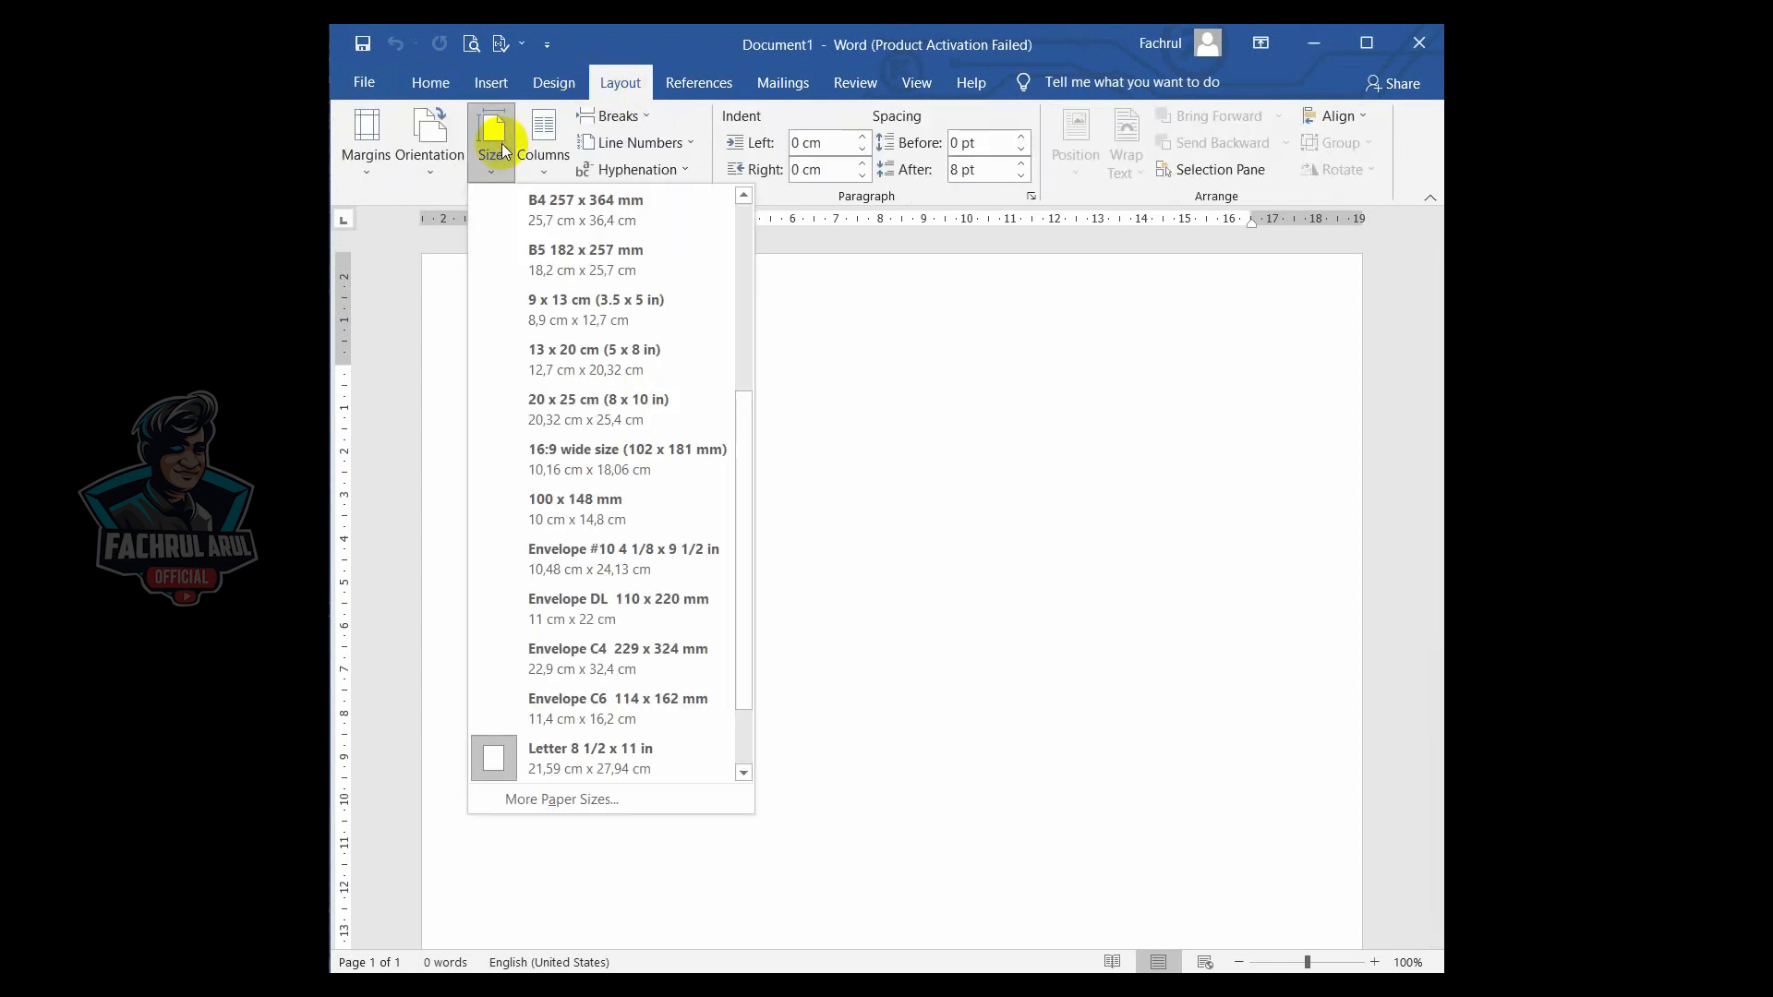
{"action": "left_click_drag", "start_coordinate": [746, 484], "coordinate": [739, 262]}
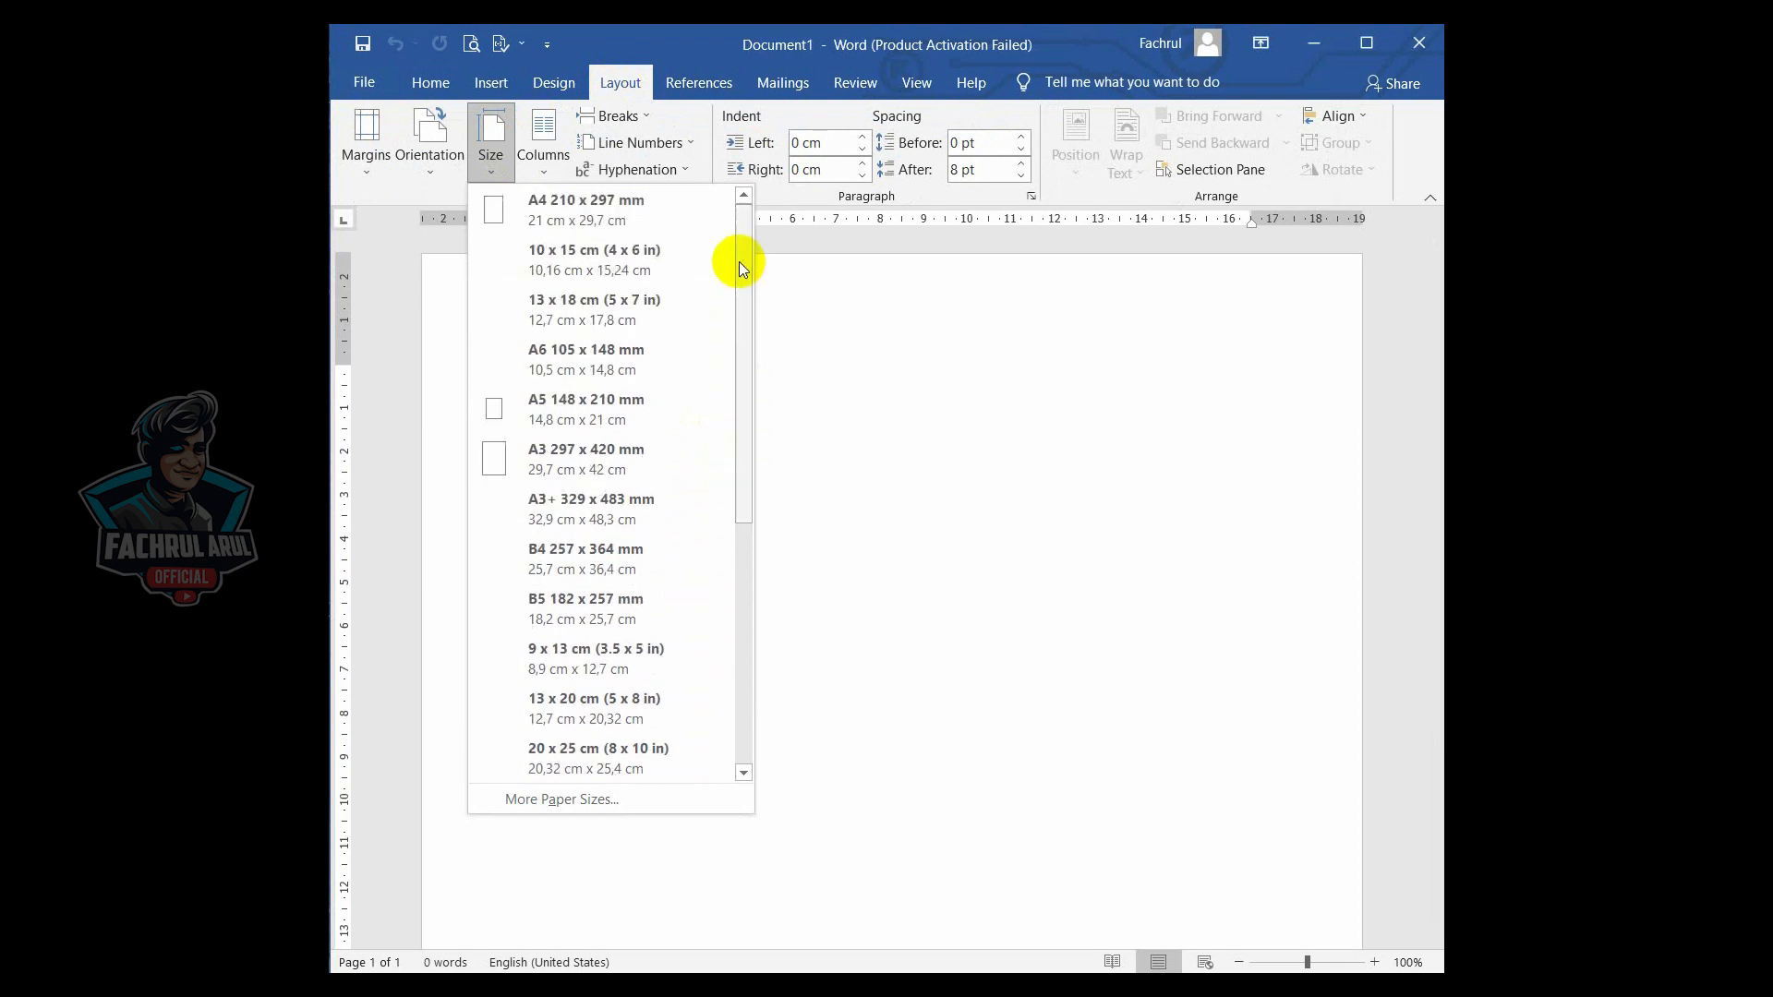
{"action": "left_click", "coordinate": [667, 218]}
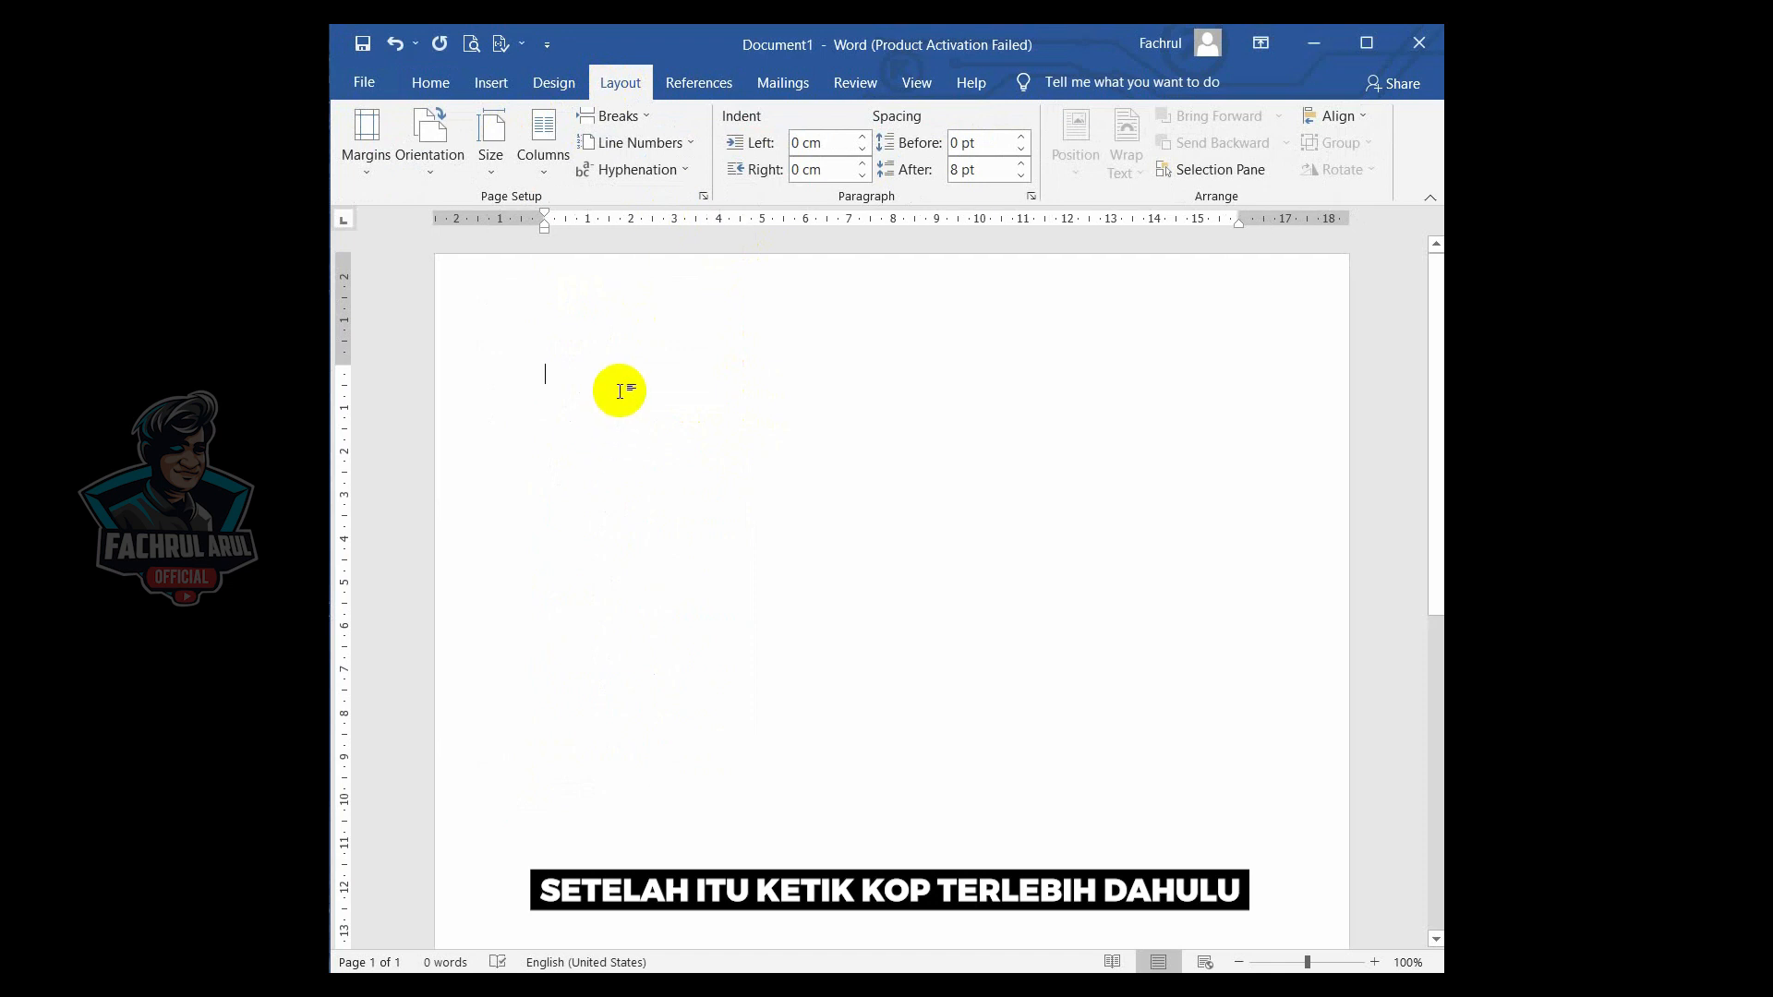
- Type the letterhead lines PEMERINTAH PROVINSI KALIMANTAN SELATAN, SETDA PROVINSI KALIMANTAN SELATAN, the Jl. Aneka Tambang address with phone and fax numbers, and BANJARBARU
{"action": "type", "text": "PEMERINTAH PROVINSI"}
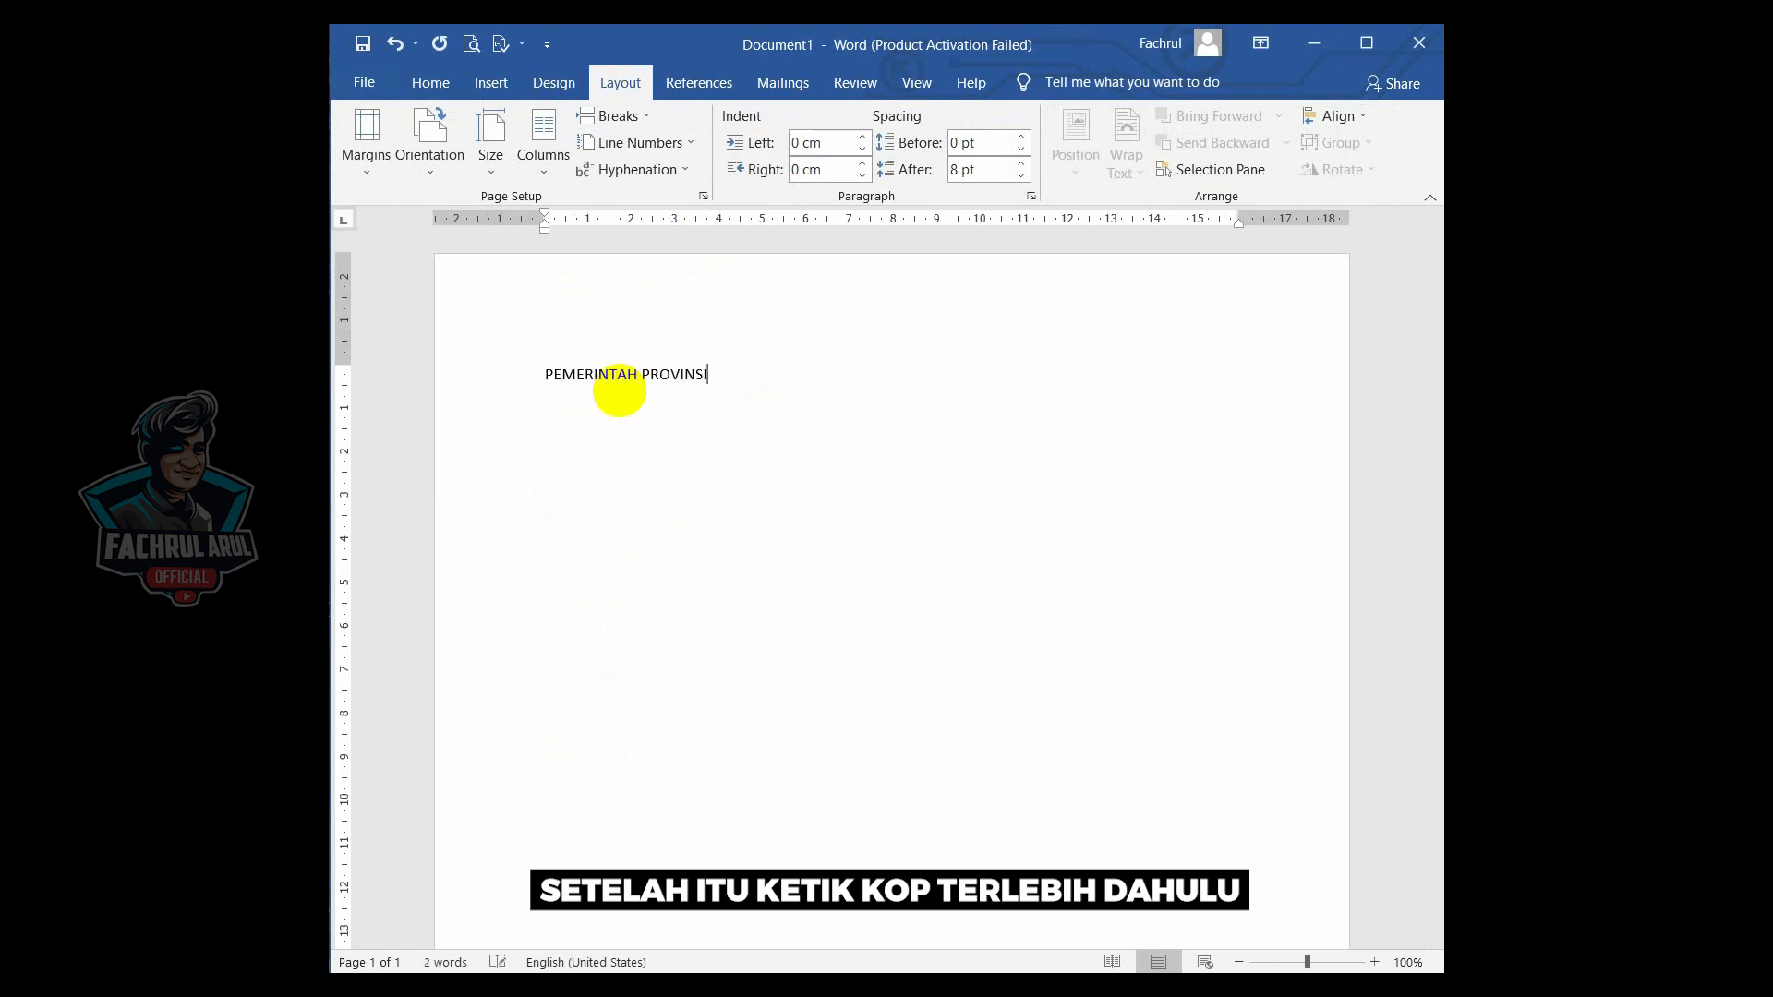
{"action": "type", "text": " KALIMANTAN SELATAN"}
{"action": "key", "text": "Return"}
{"action": "type", "text": "SE"}
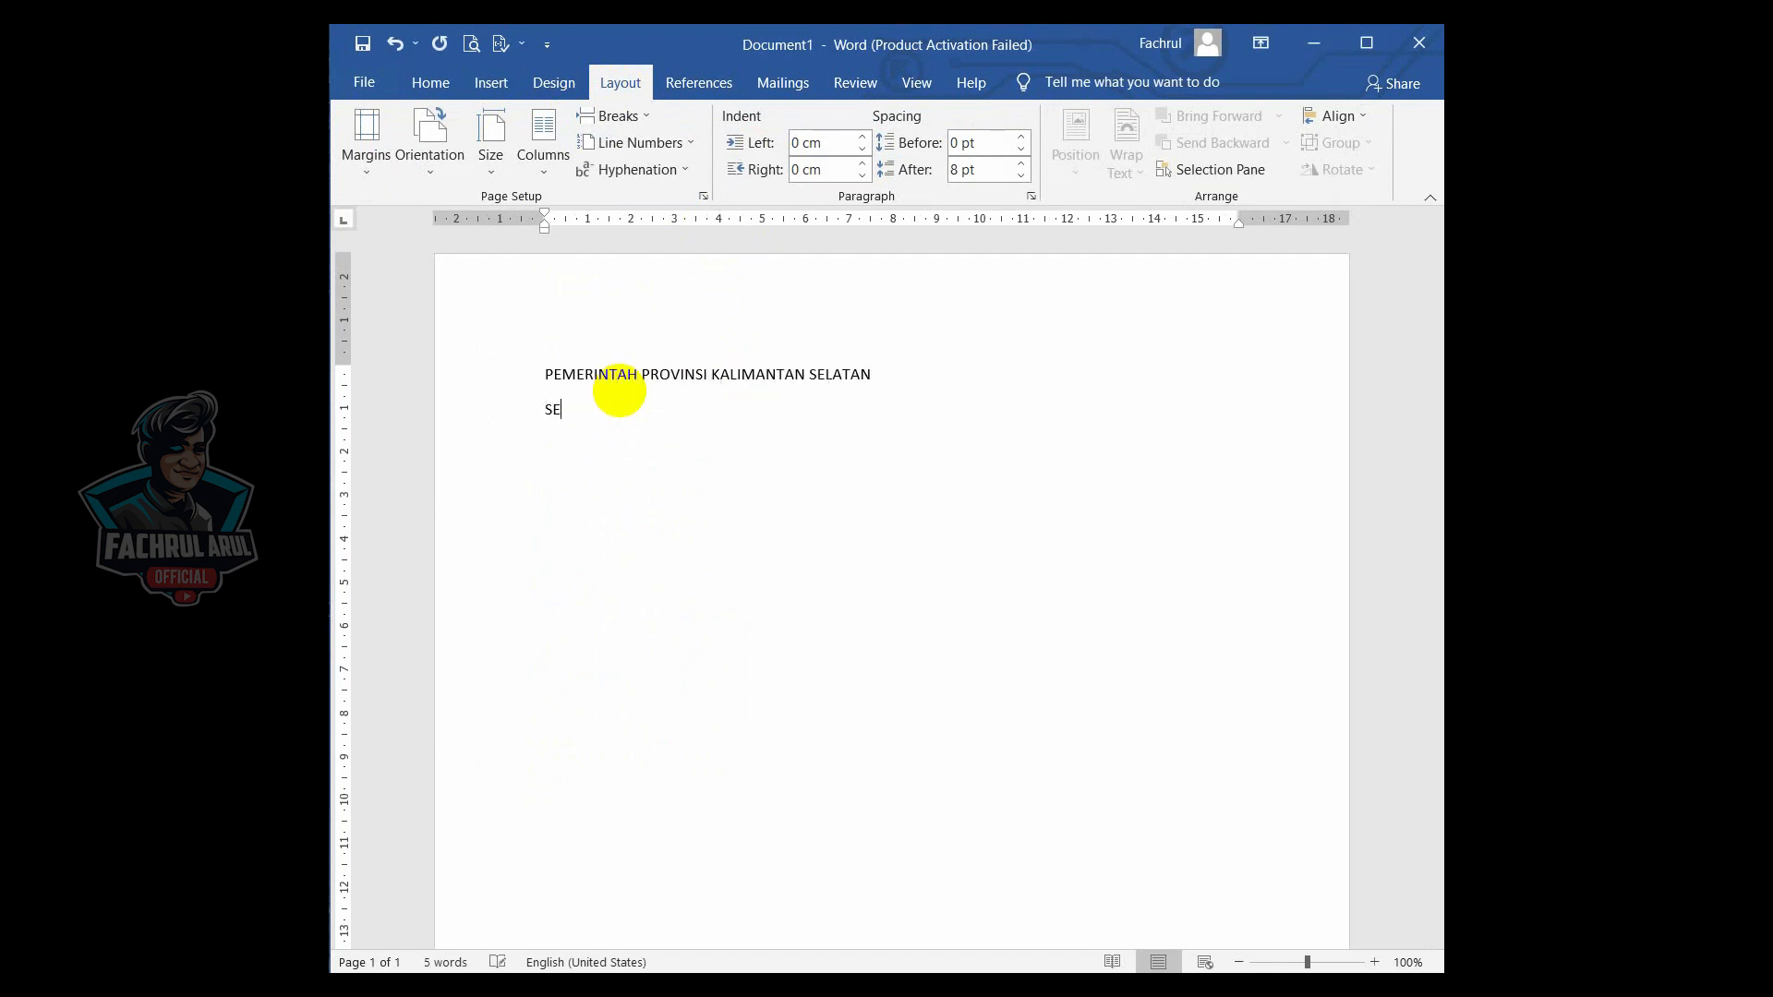
{"action": "type", "text": "TDA PROVINSI KALIMANTAN SELATAN Jl. A"}
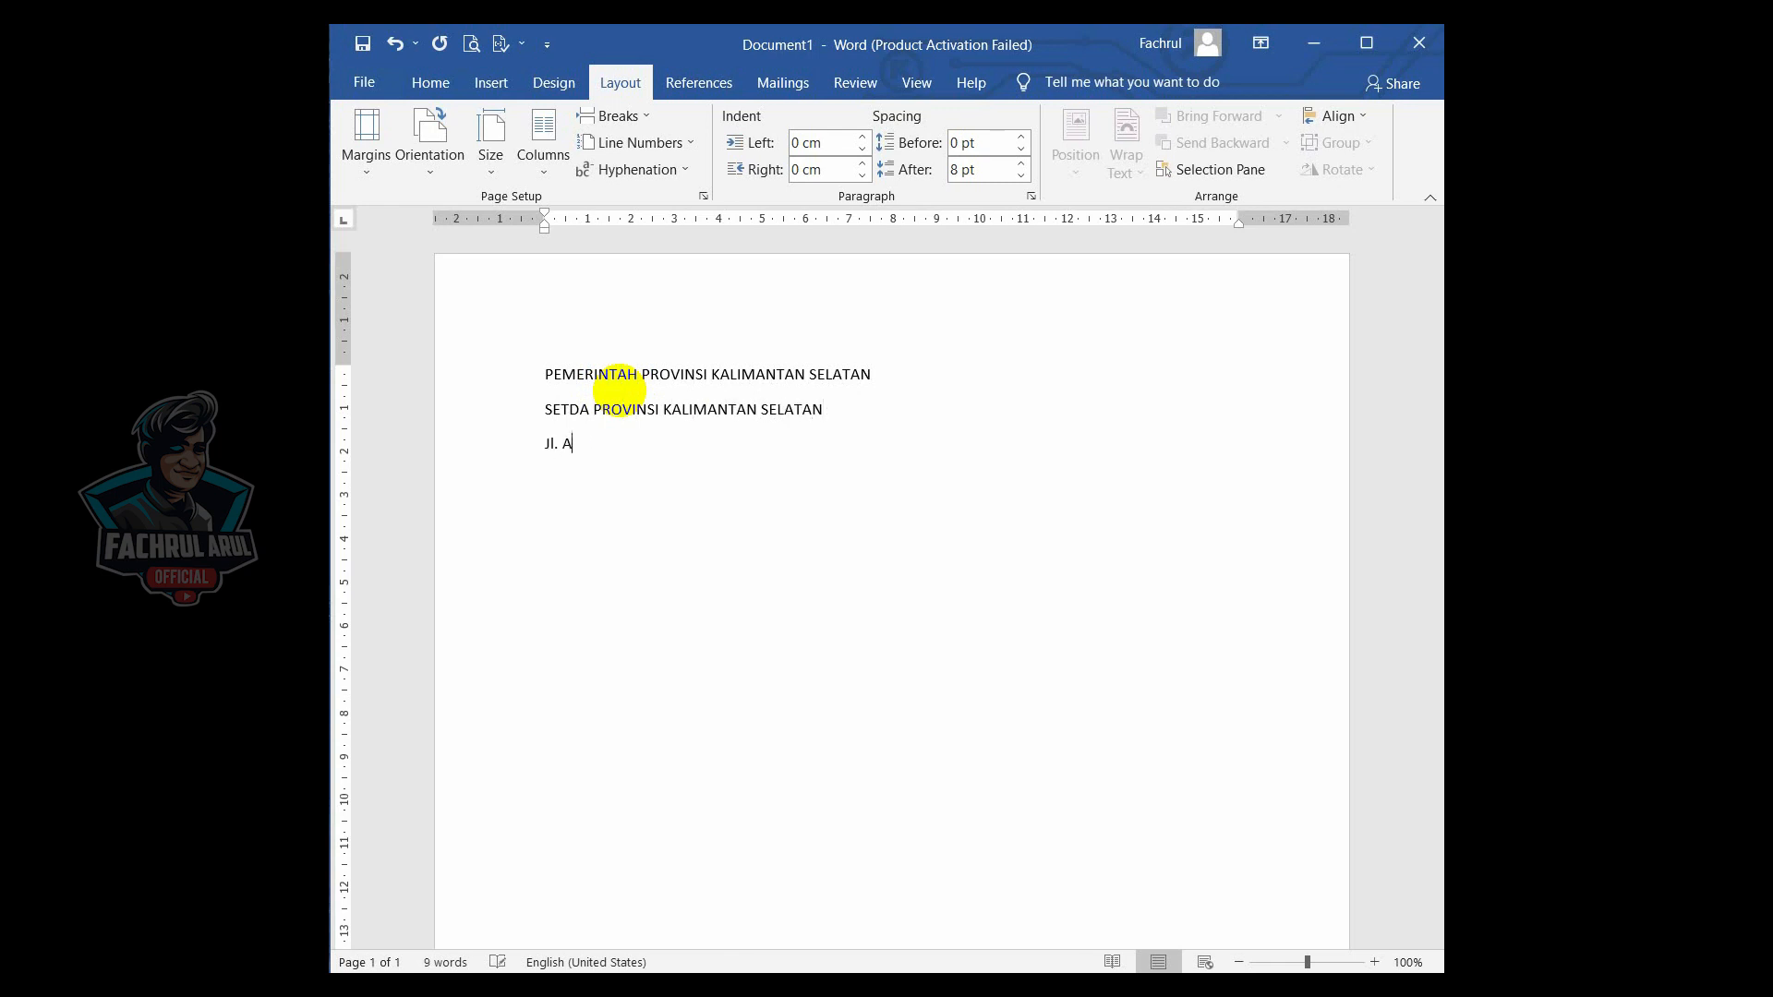
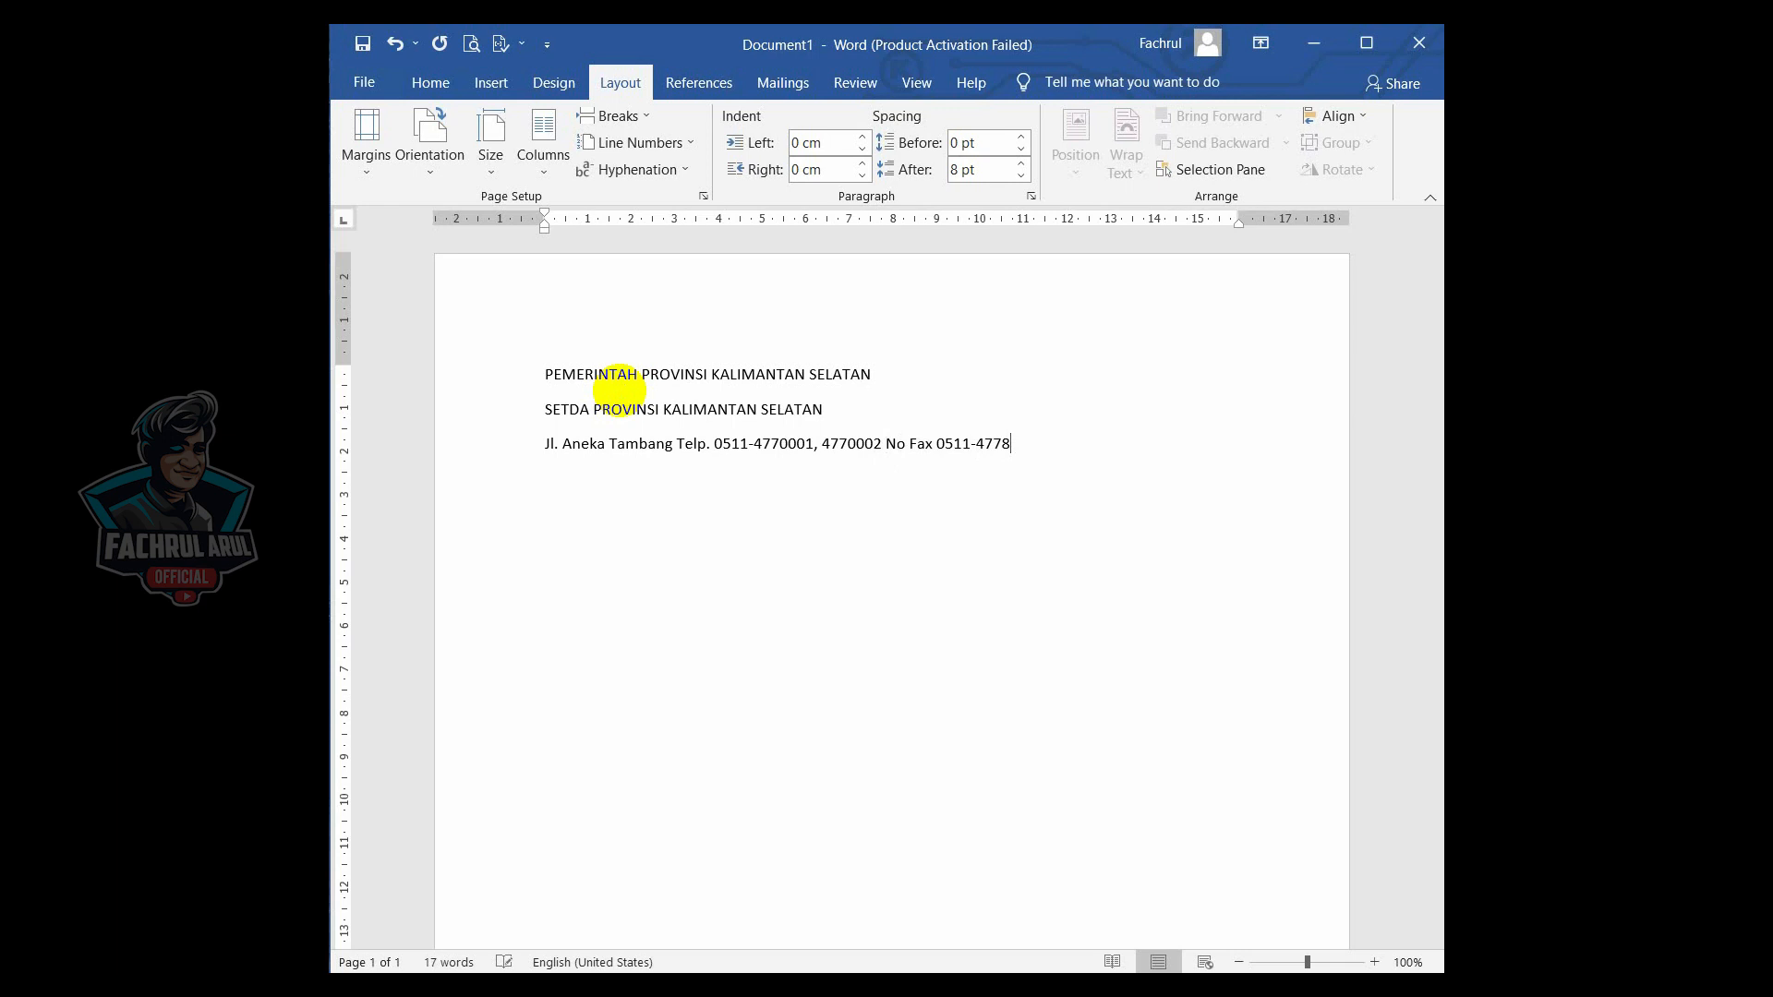
{"action": "type", "text": ", 4770008 B"}
{"action": "type", "text": "ANJARBARU"}
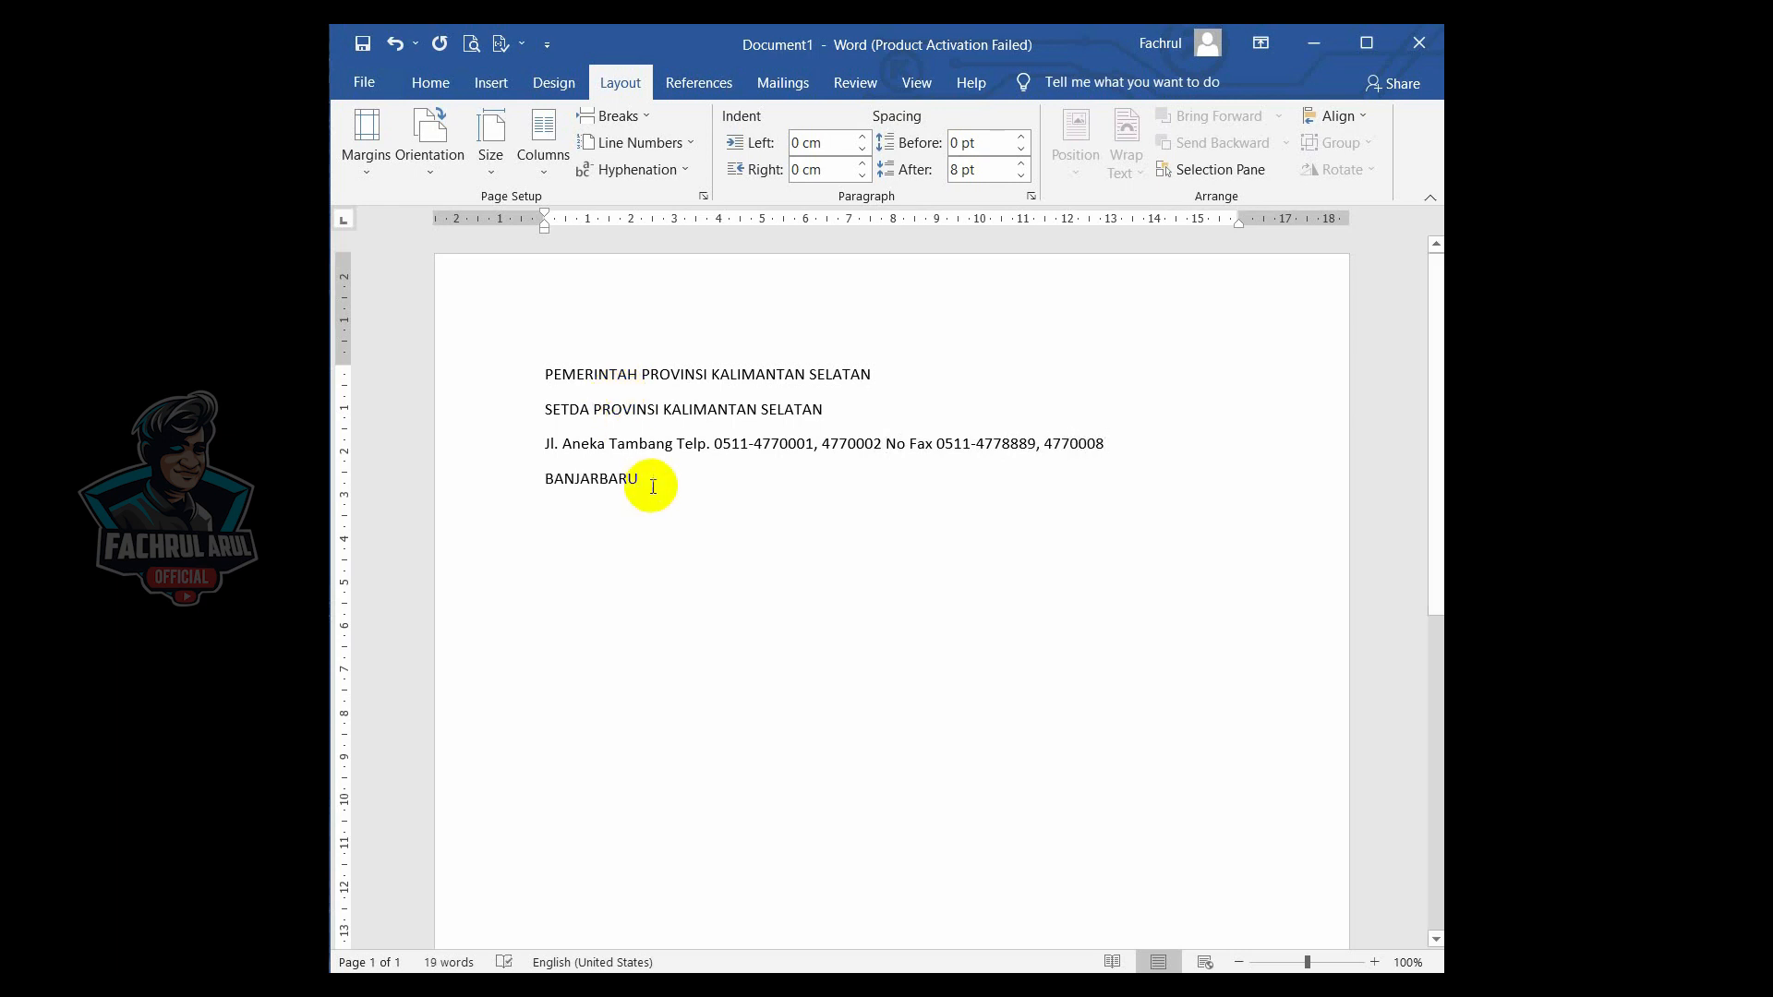
- Select all letterhead lines and remove the space after each paragraph
{"action": "left_click_drag", "start_coordinate": [652, 480], "coordinate": [506, 370]}
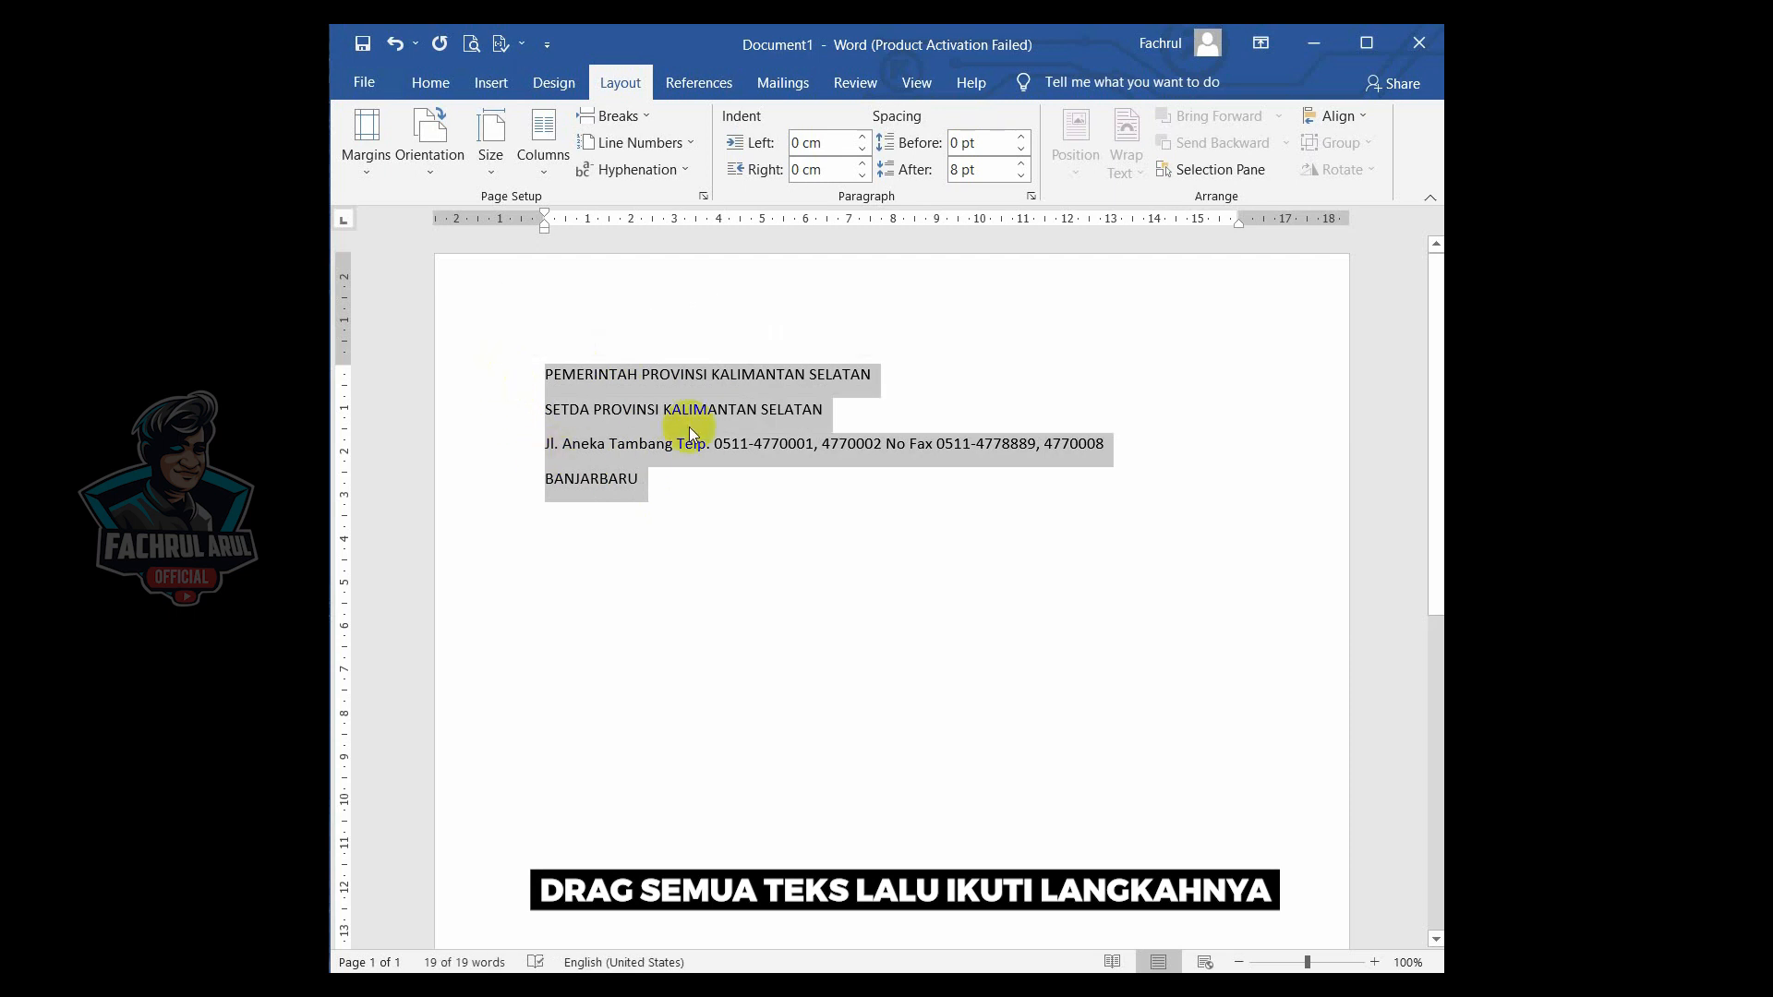
{"action": "left_click", "coordinate": [431, 83]}
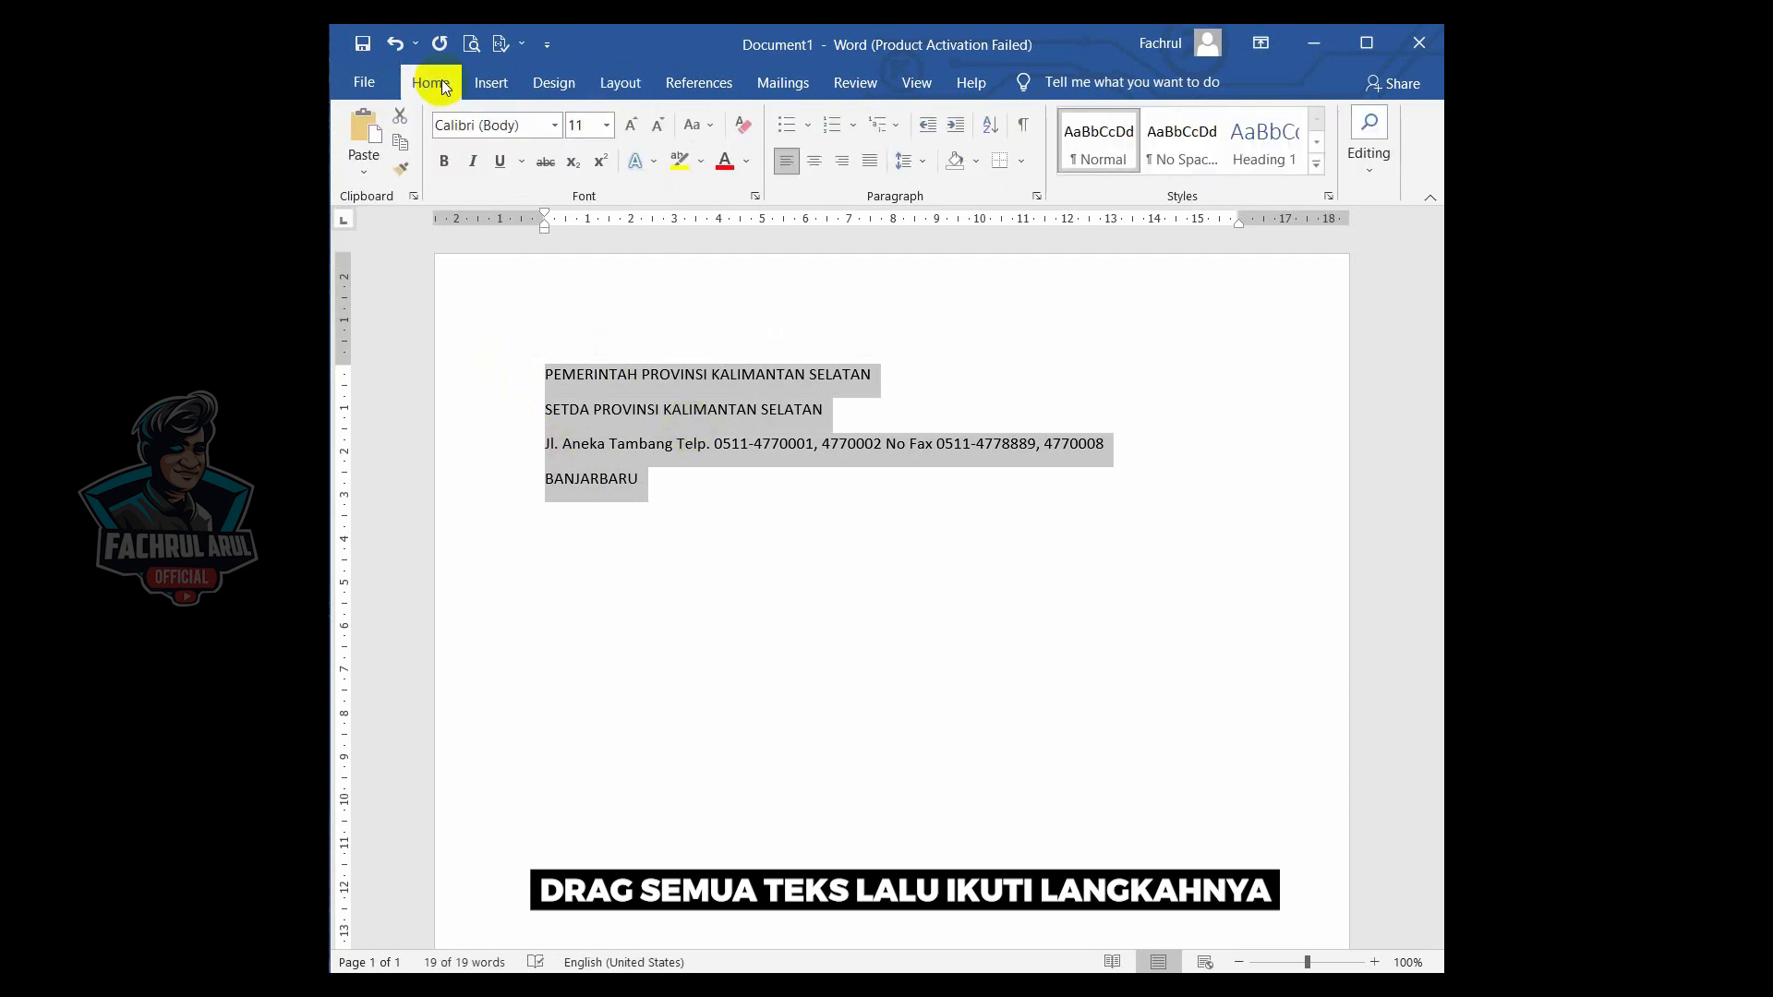
{"action": "left_click", "coordinate": [912, 168]}
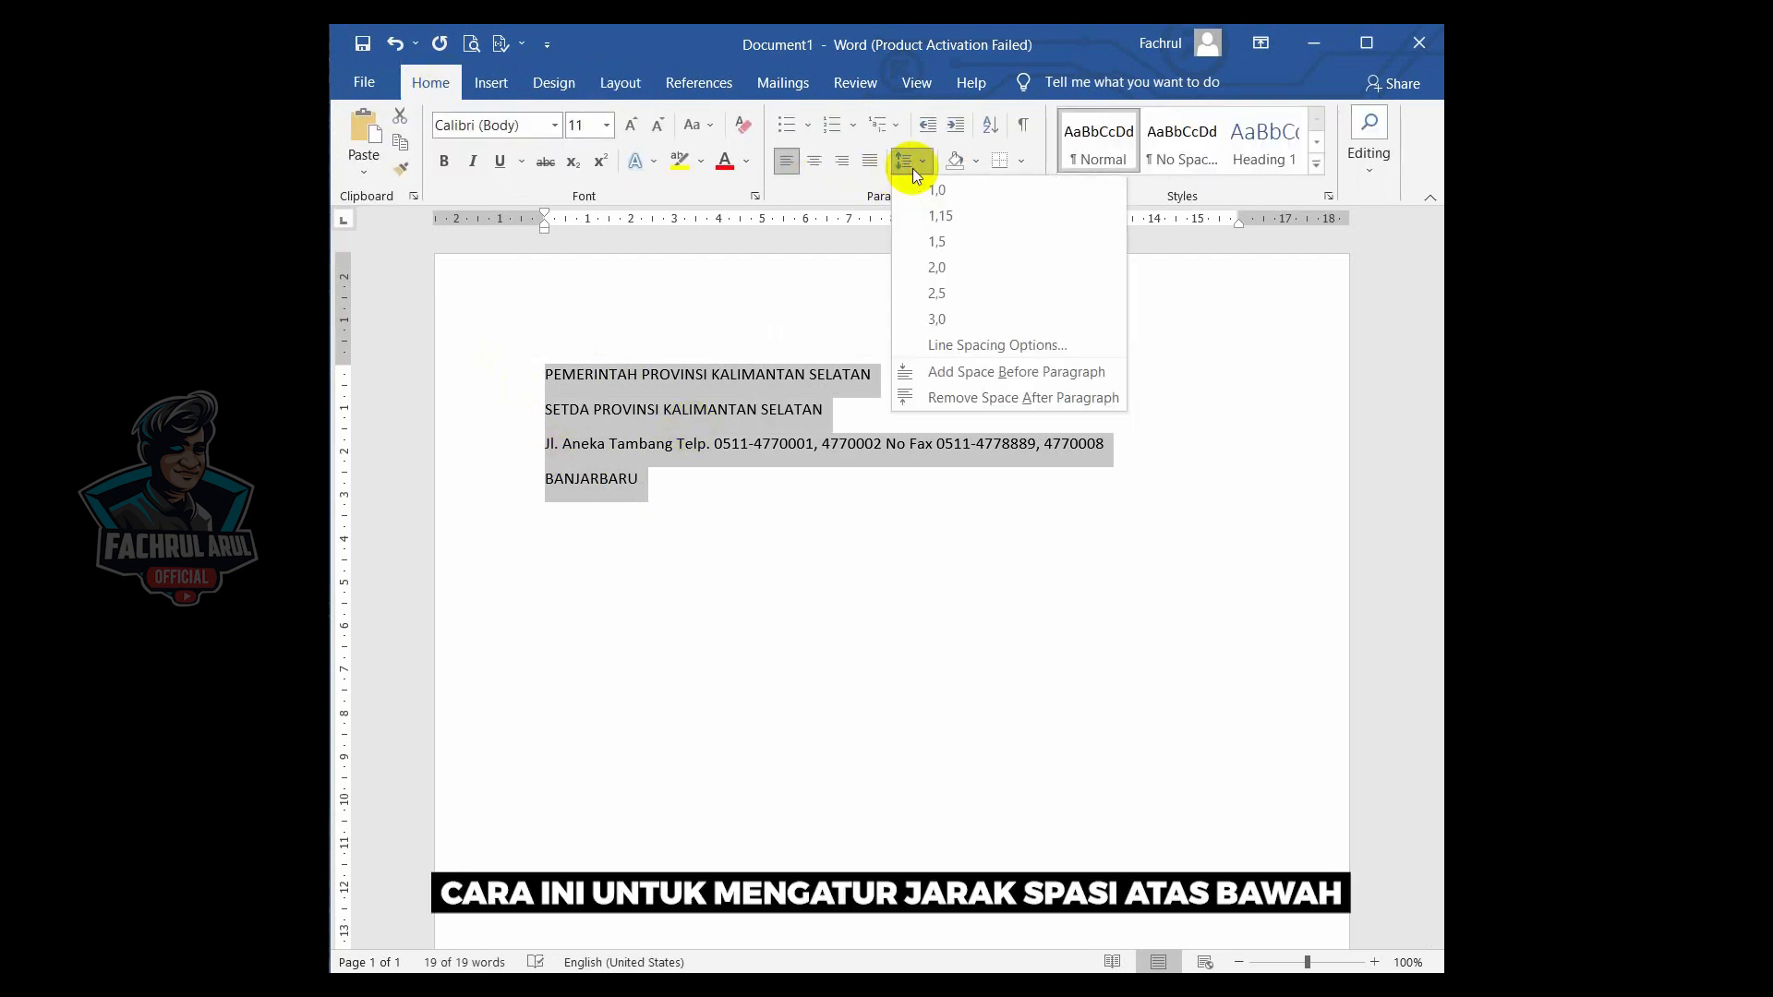
{"action": "left_click", "coordinate": [957, 397]}
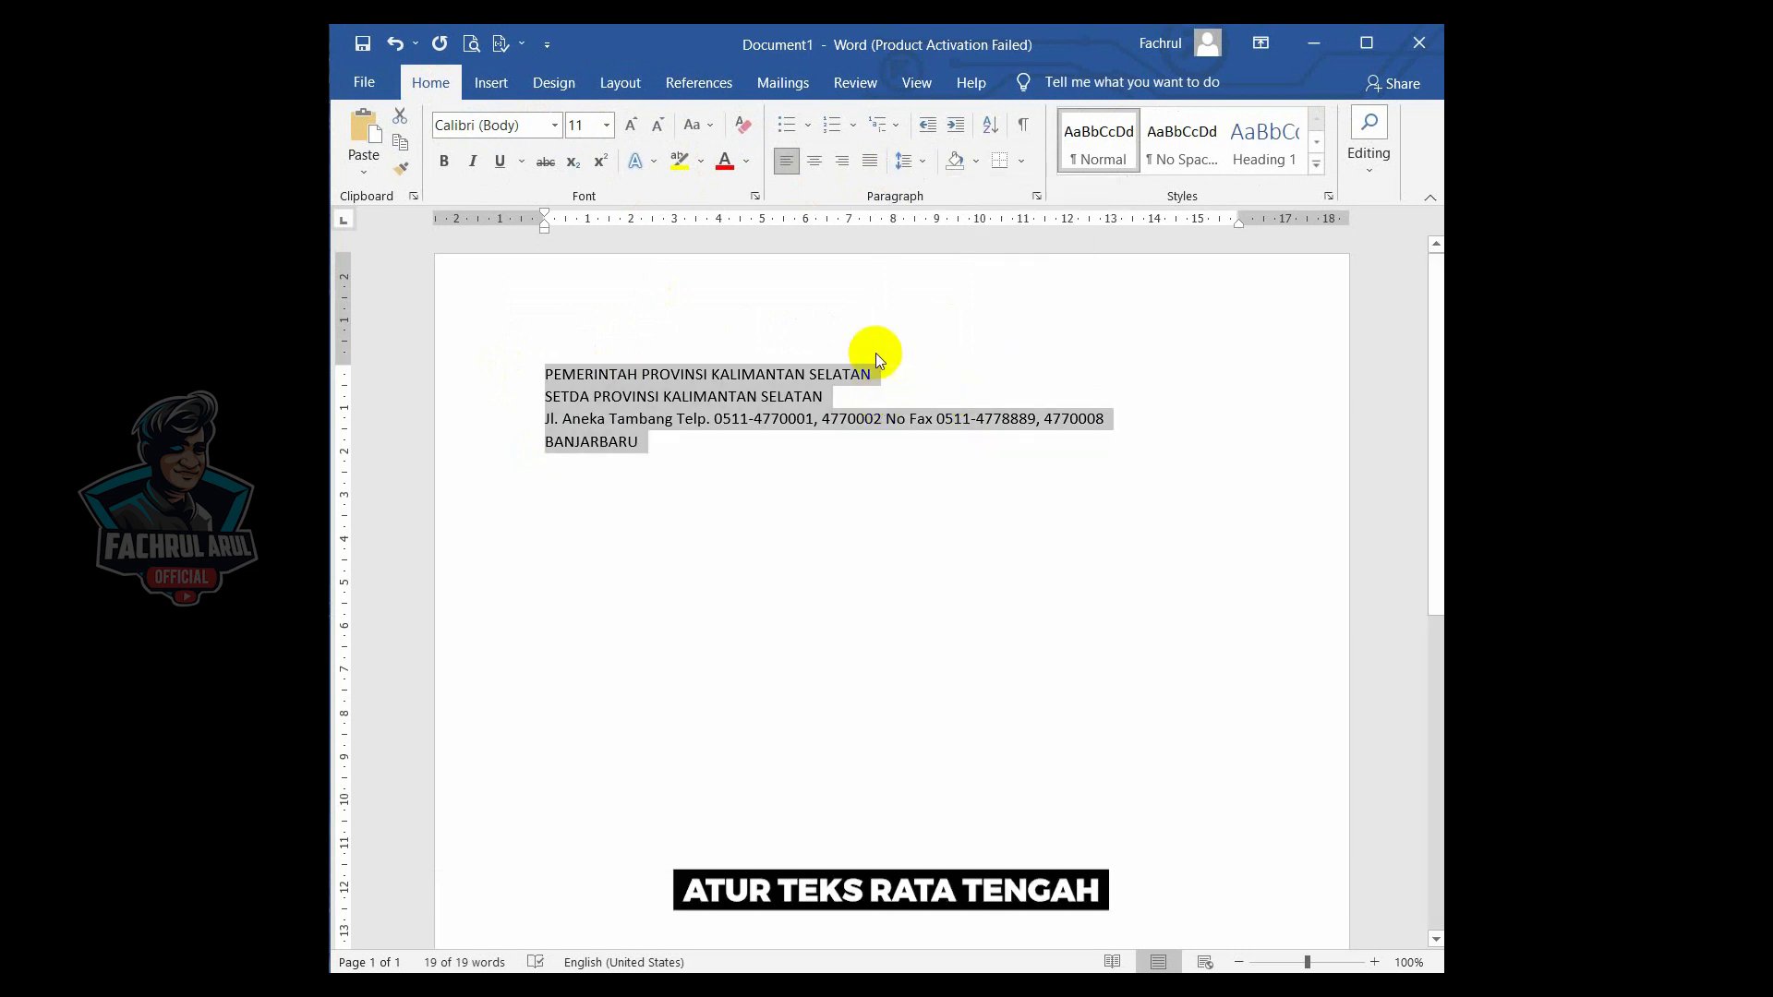
- Center the letterhead lines and set their font to Times New Roman
{"action": "left_click", "coordinate": [815, 165]}
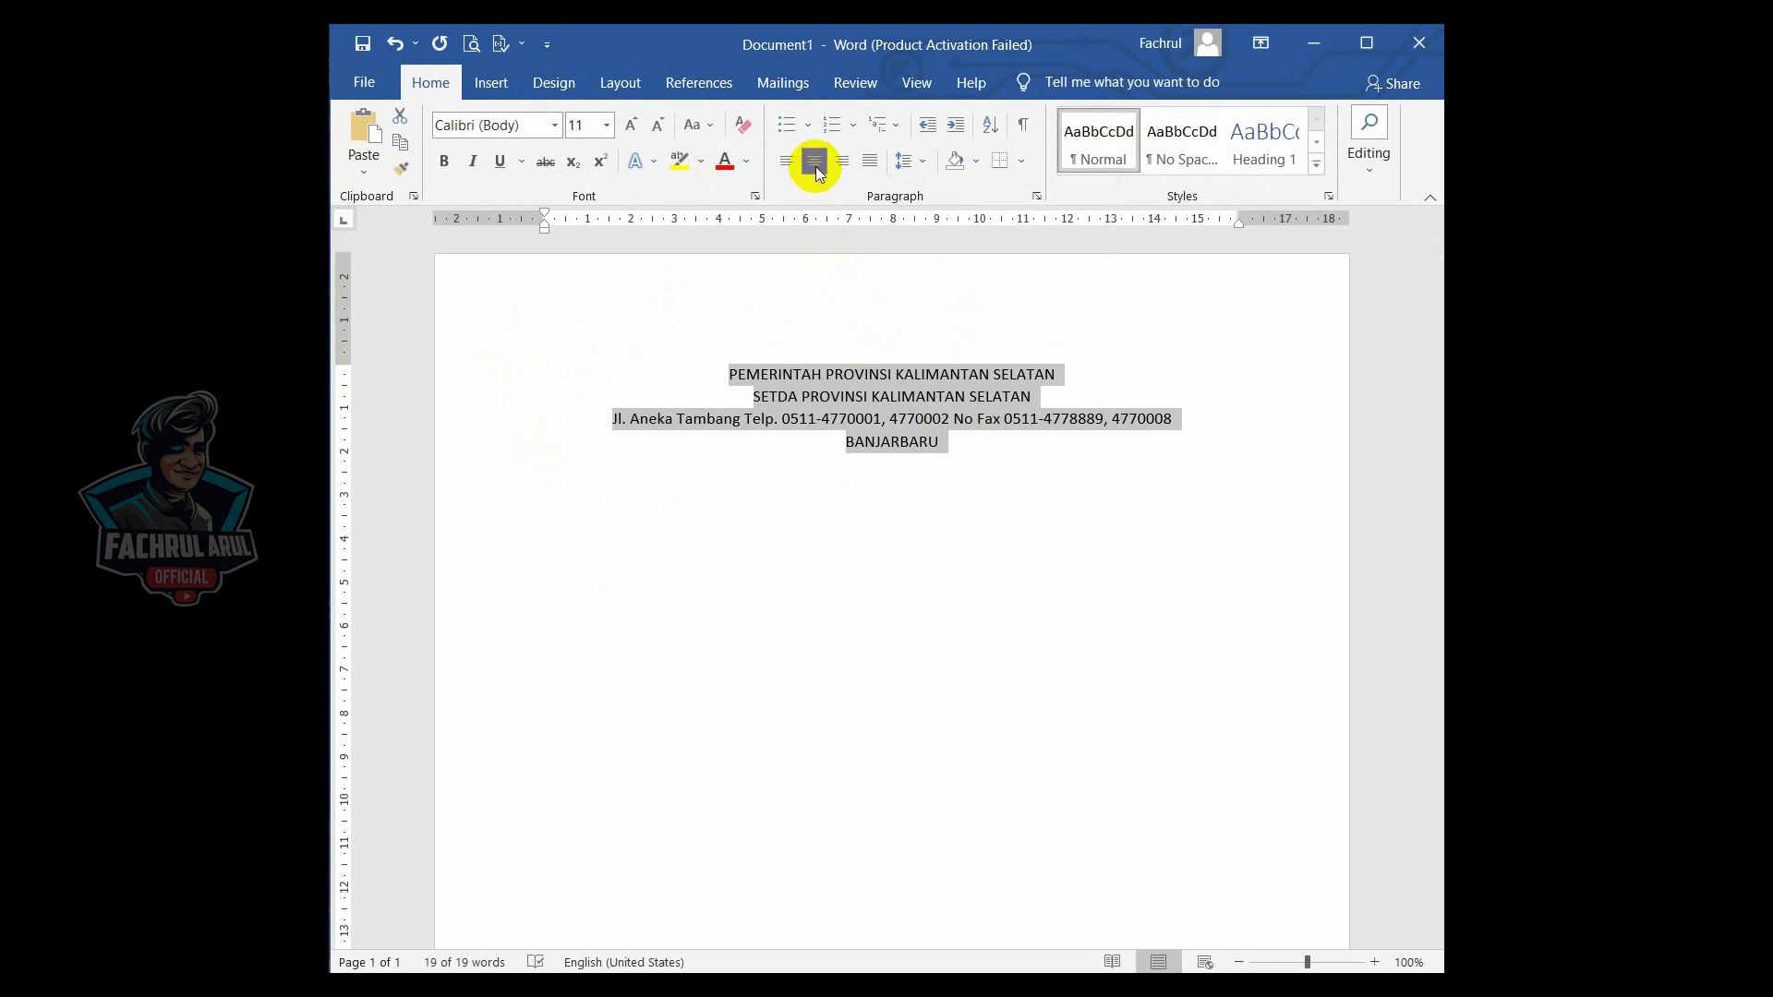
{"action": "left_click", "coordinate": [555, 126]}
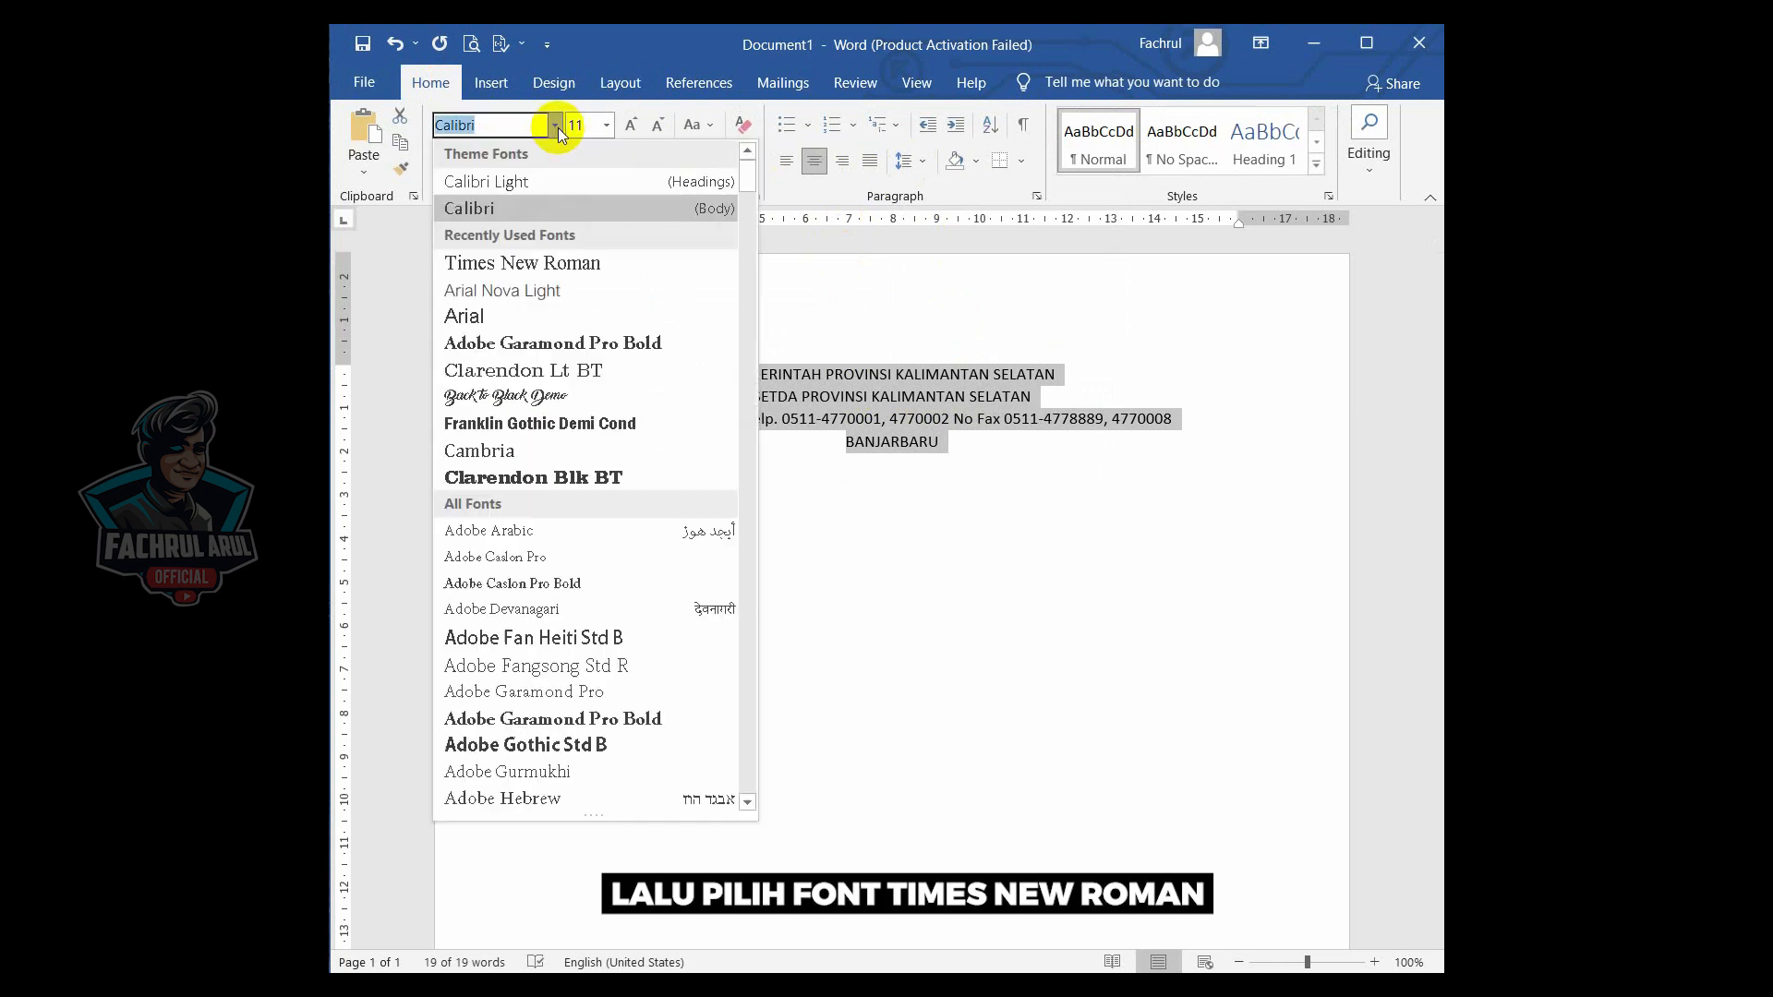
{"action": "left_click", "coordinate": [612, 263]}
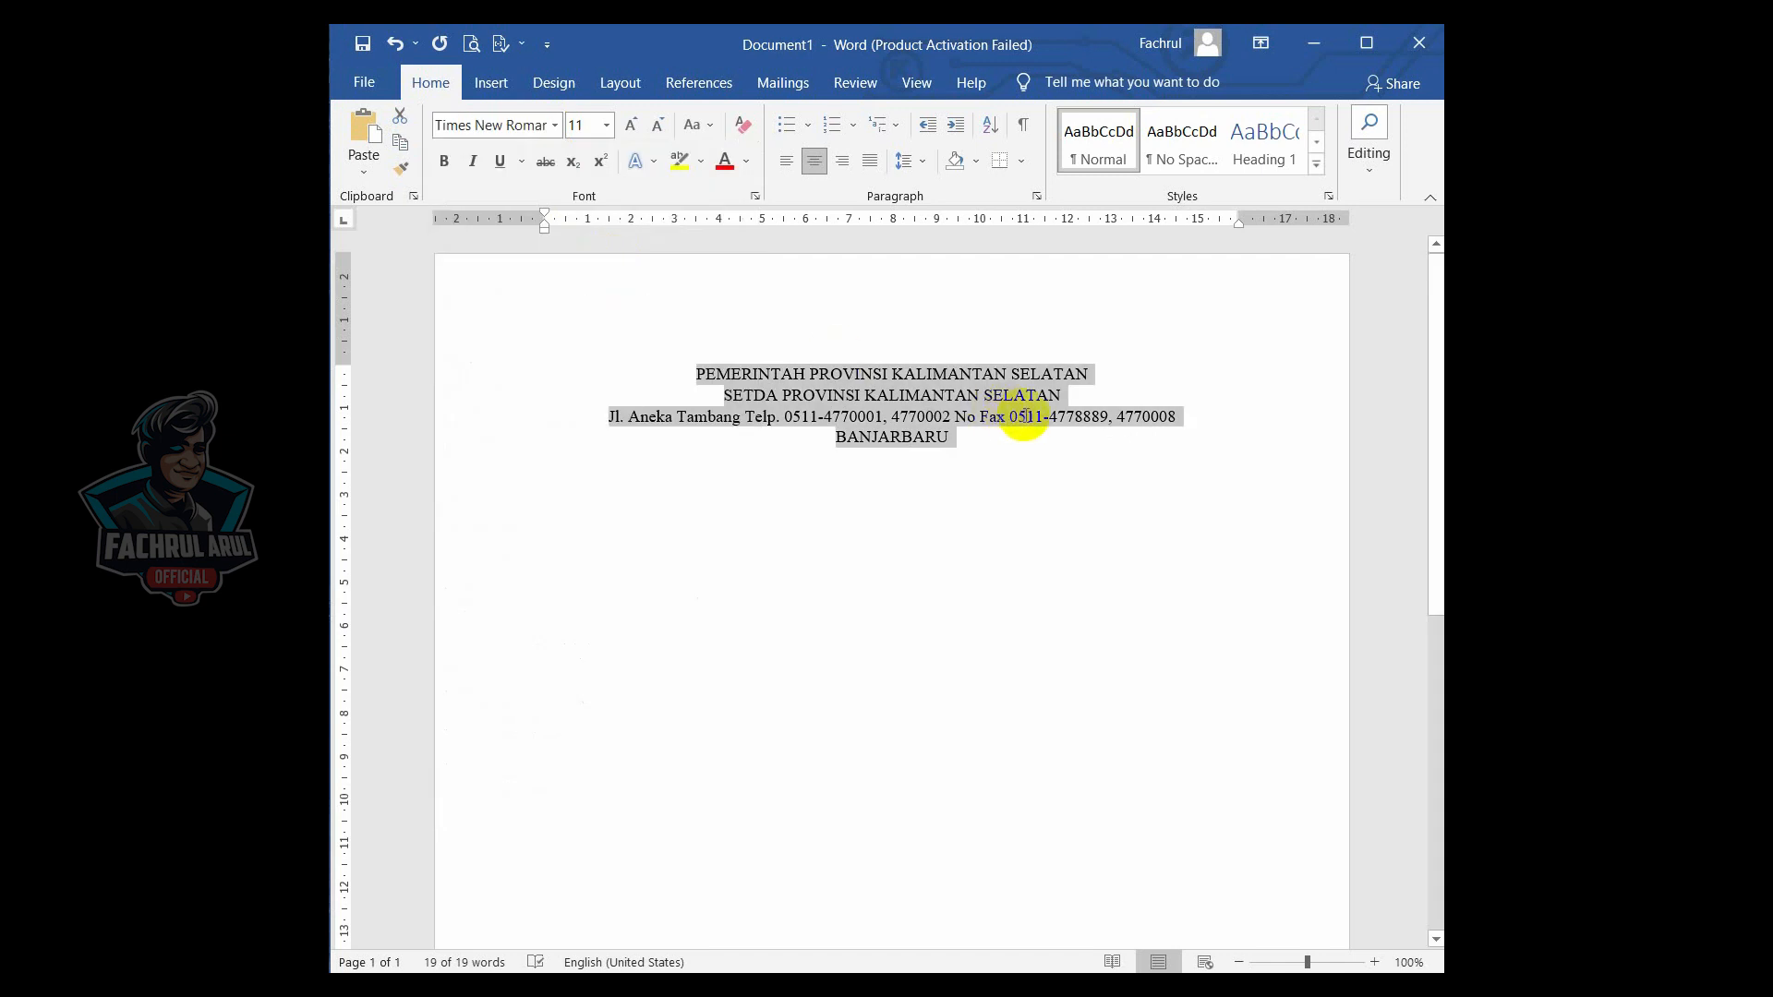
- Make the first two letterhead lines 12 pt and bold
{"action": "left_click_drag", "start_coordinate": [1061, 395], "coordinate": [757, 380]}
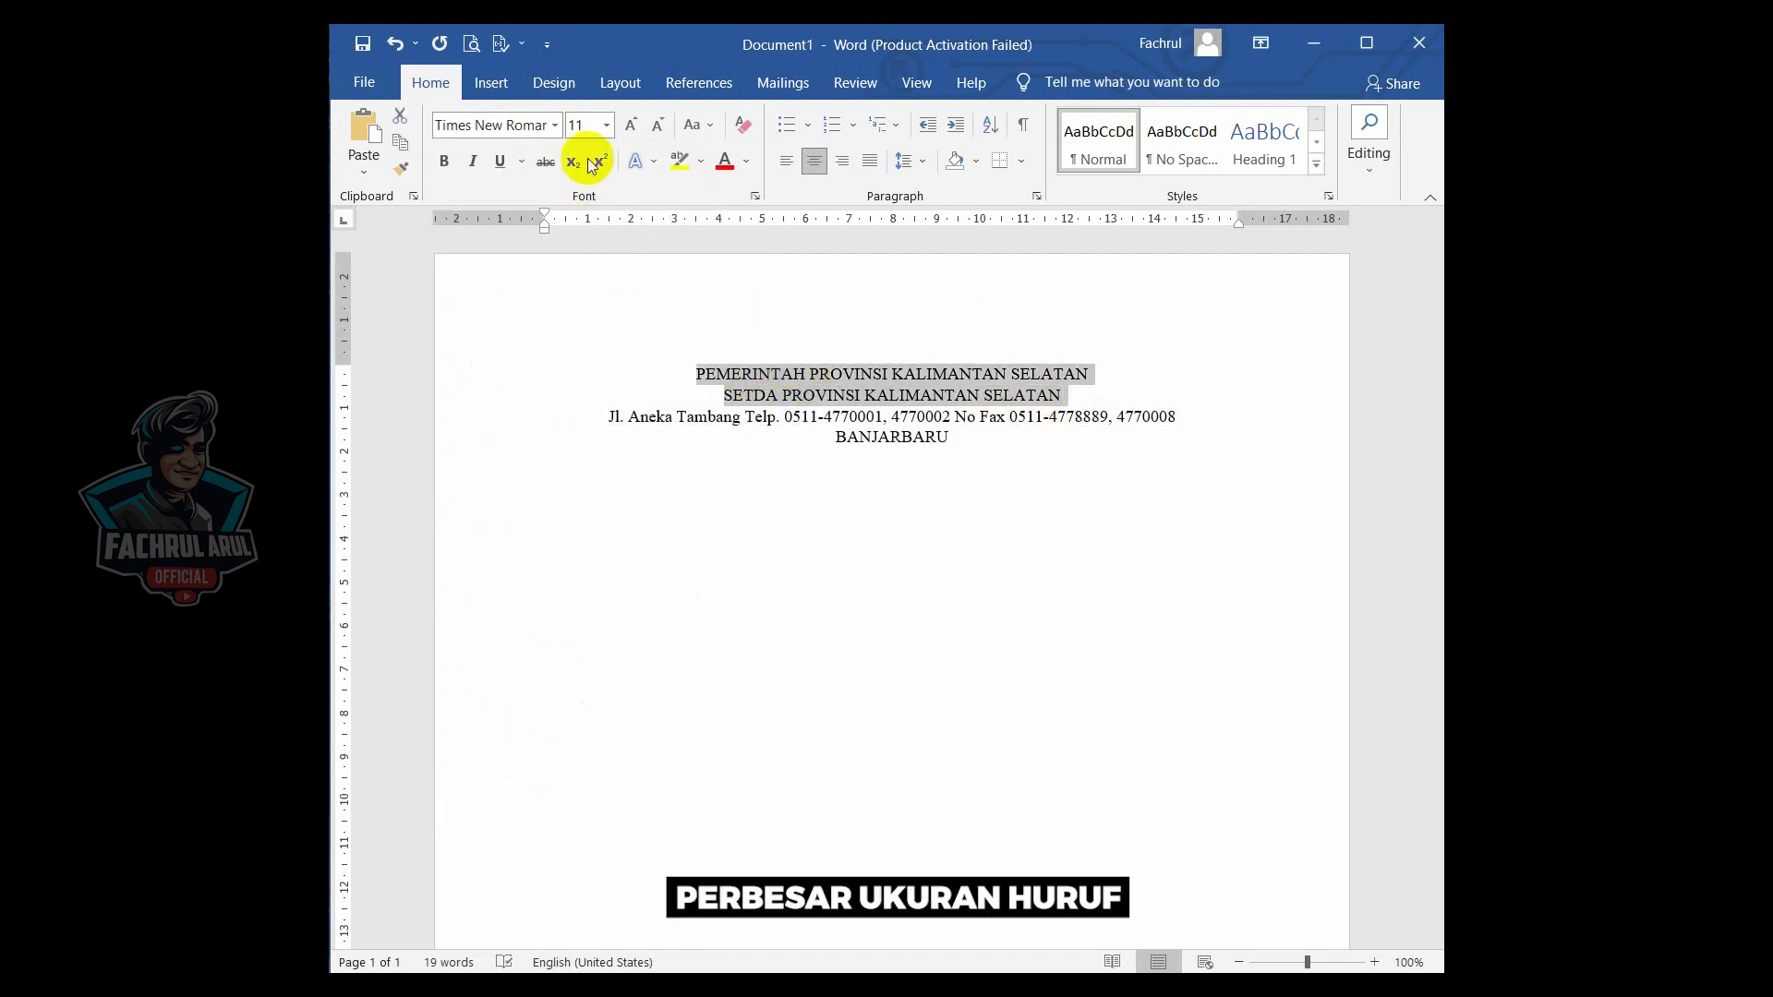
{"action": "left_click", "coordinate": [633, 127]}
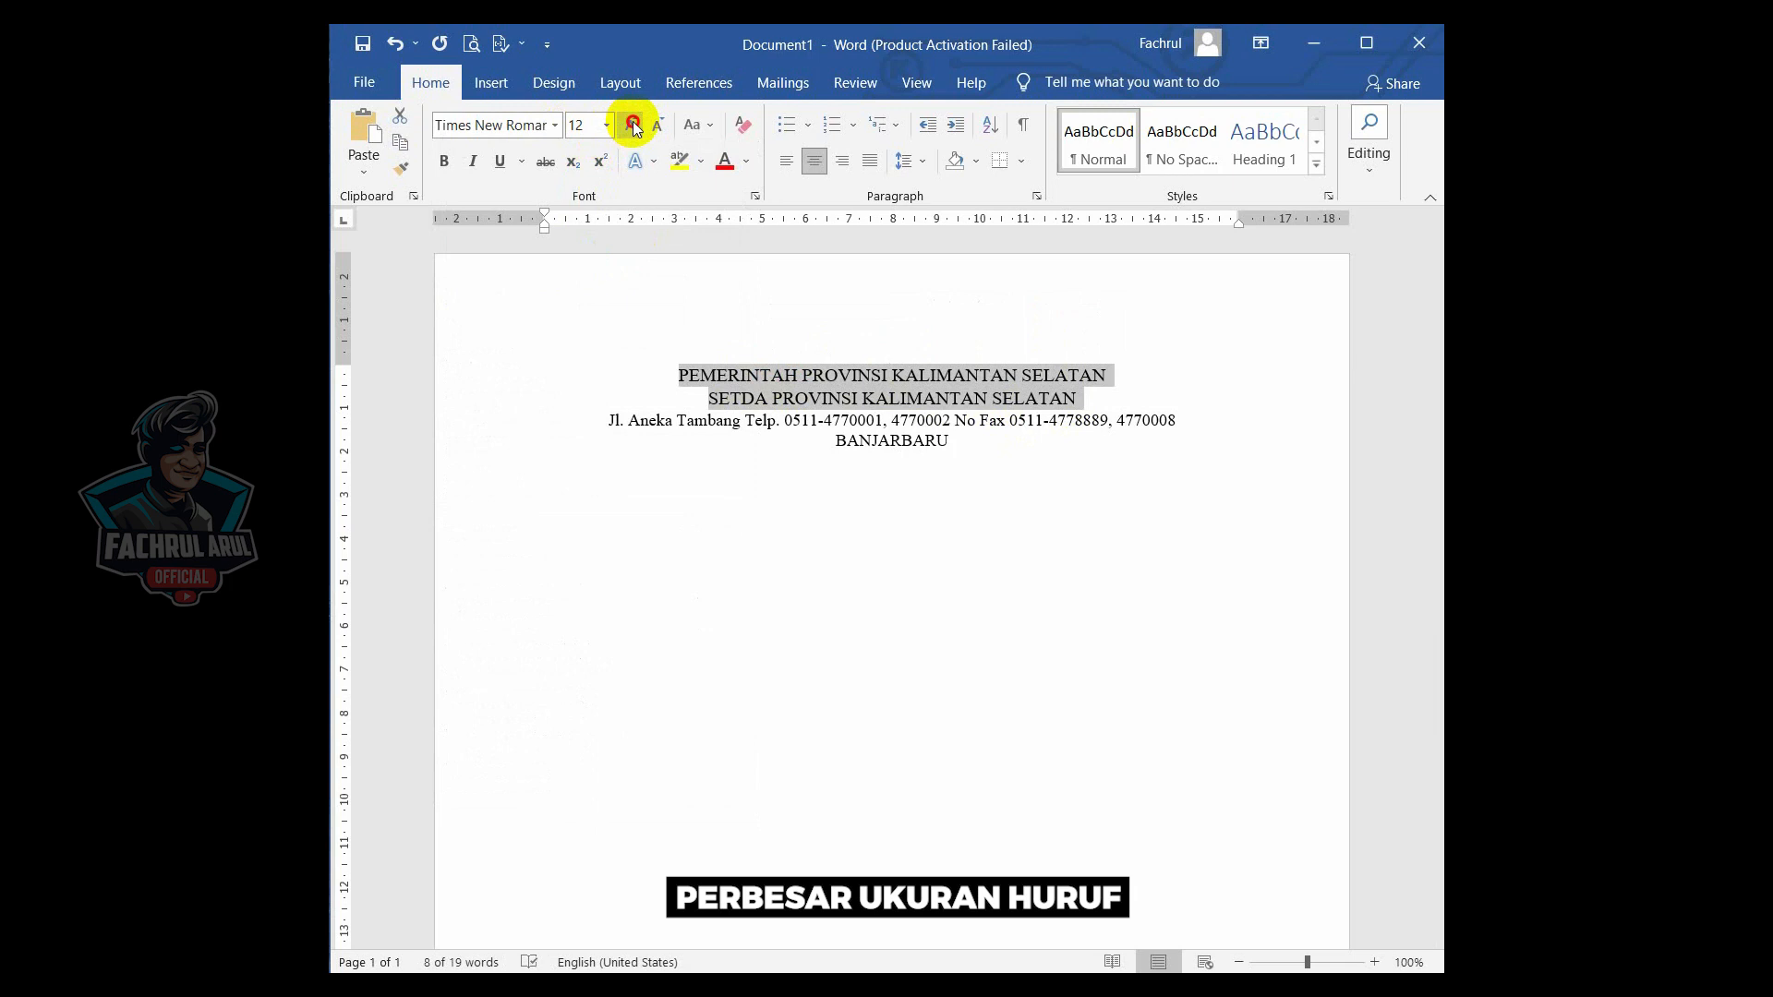
{"action": "left_click", "coordinate": [633, 127]}
{"action": "left_click", "coordinate": [665, 124]}
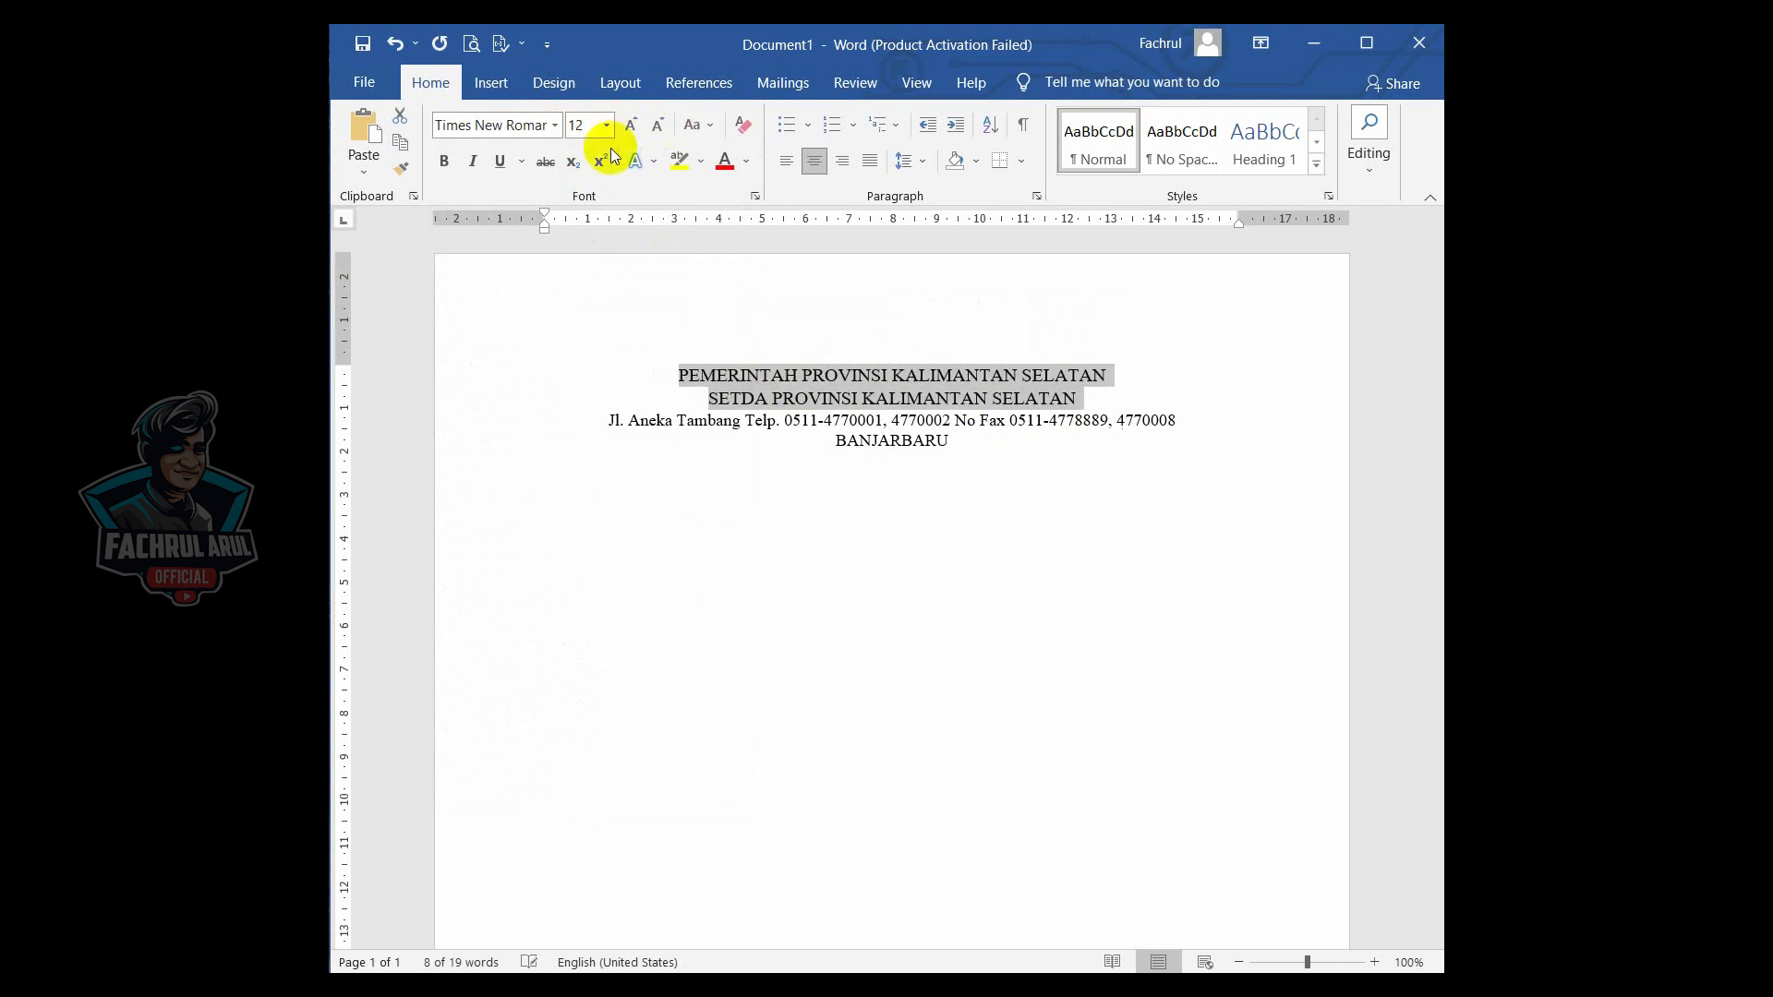
{"action": "left_click", "coordinate": [444, 163]}
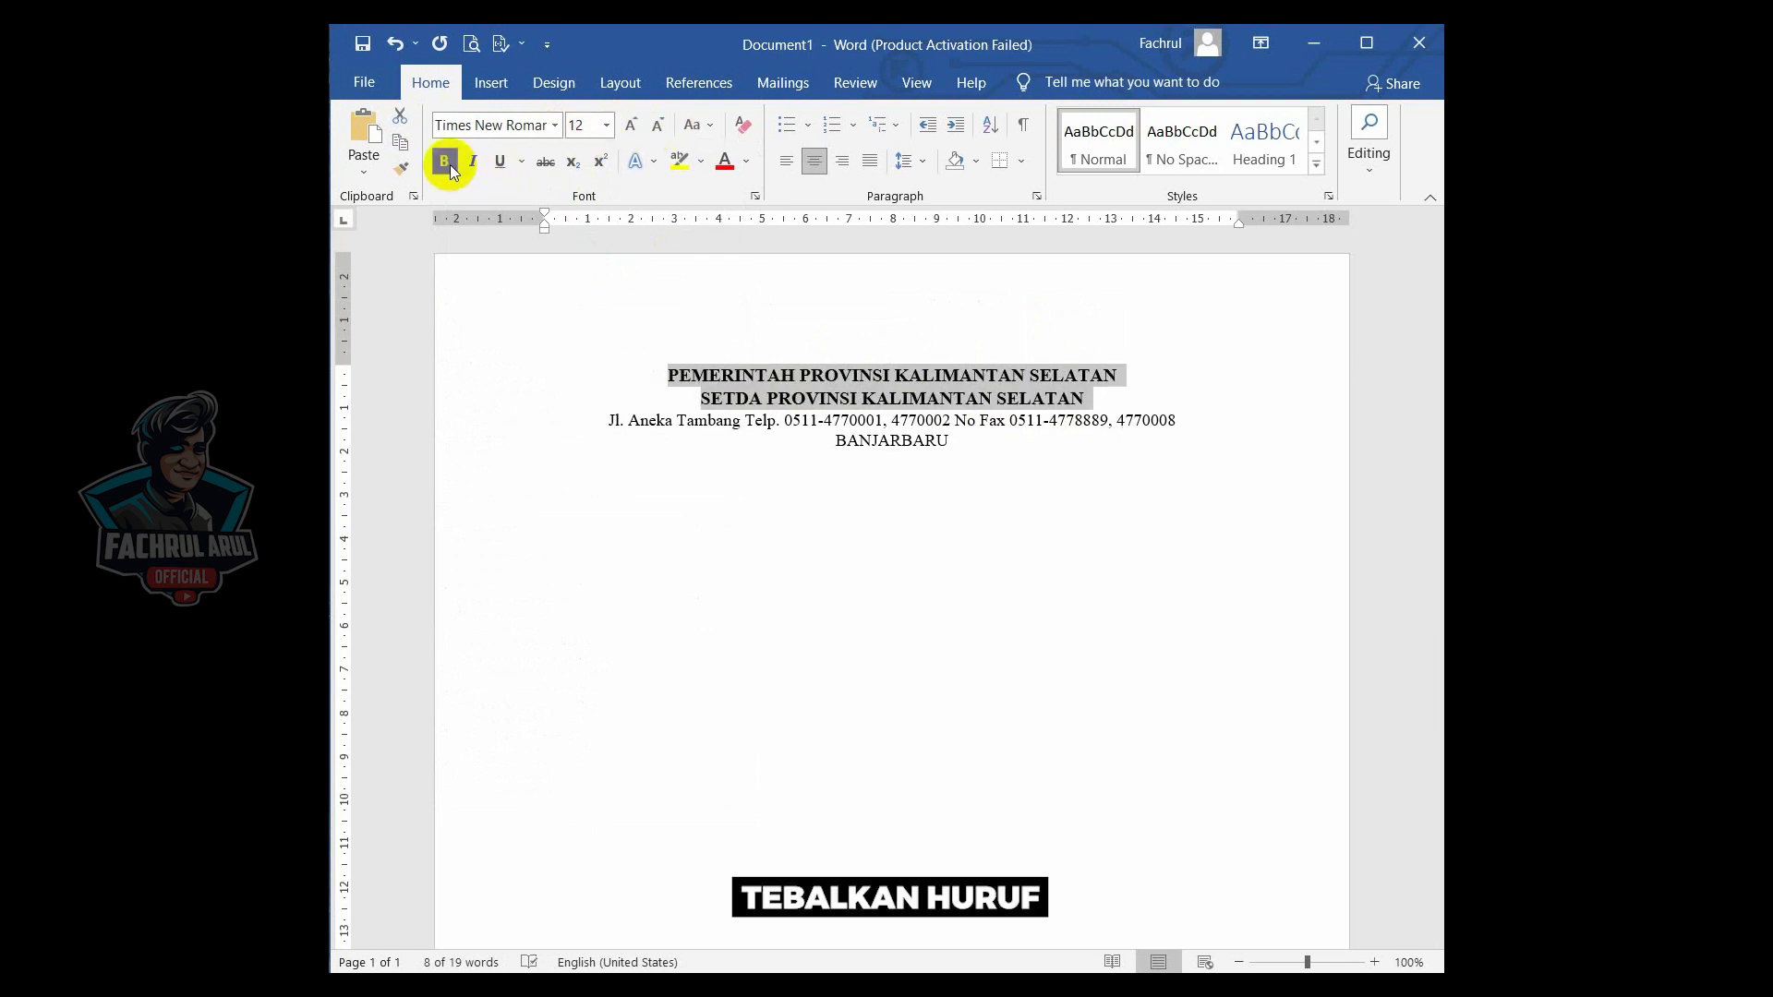
- Reduce the address line's font size to 10 pt
{"action": "left_click", "coordinate": [951, 442]}
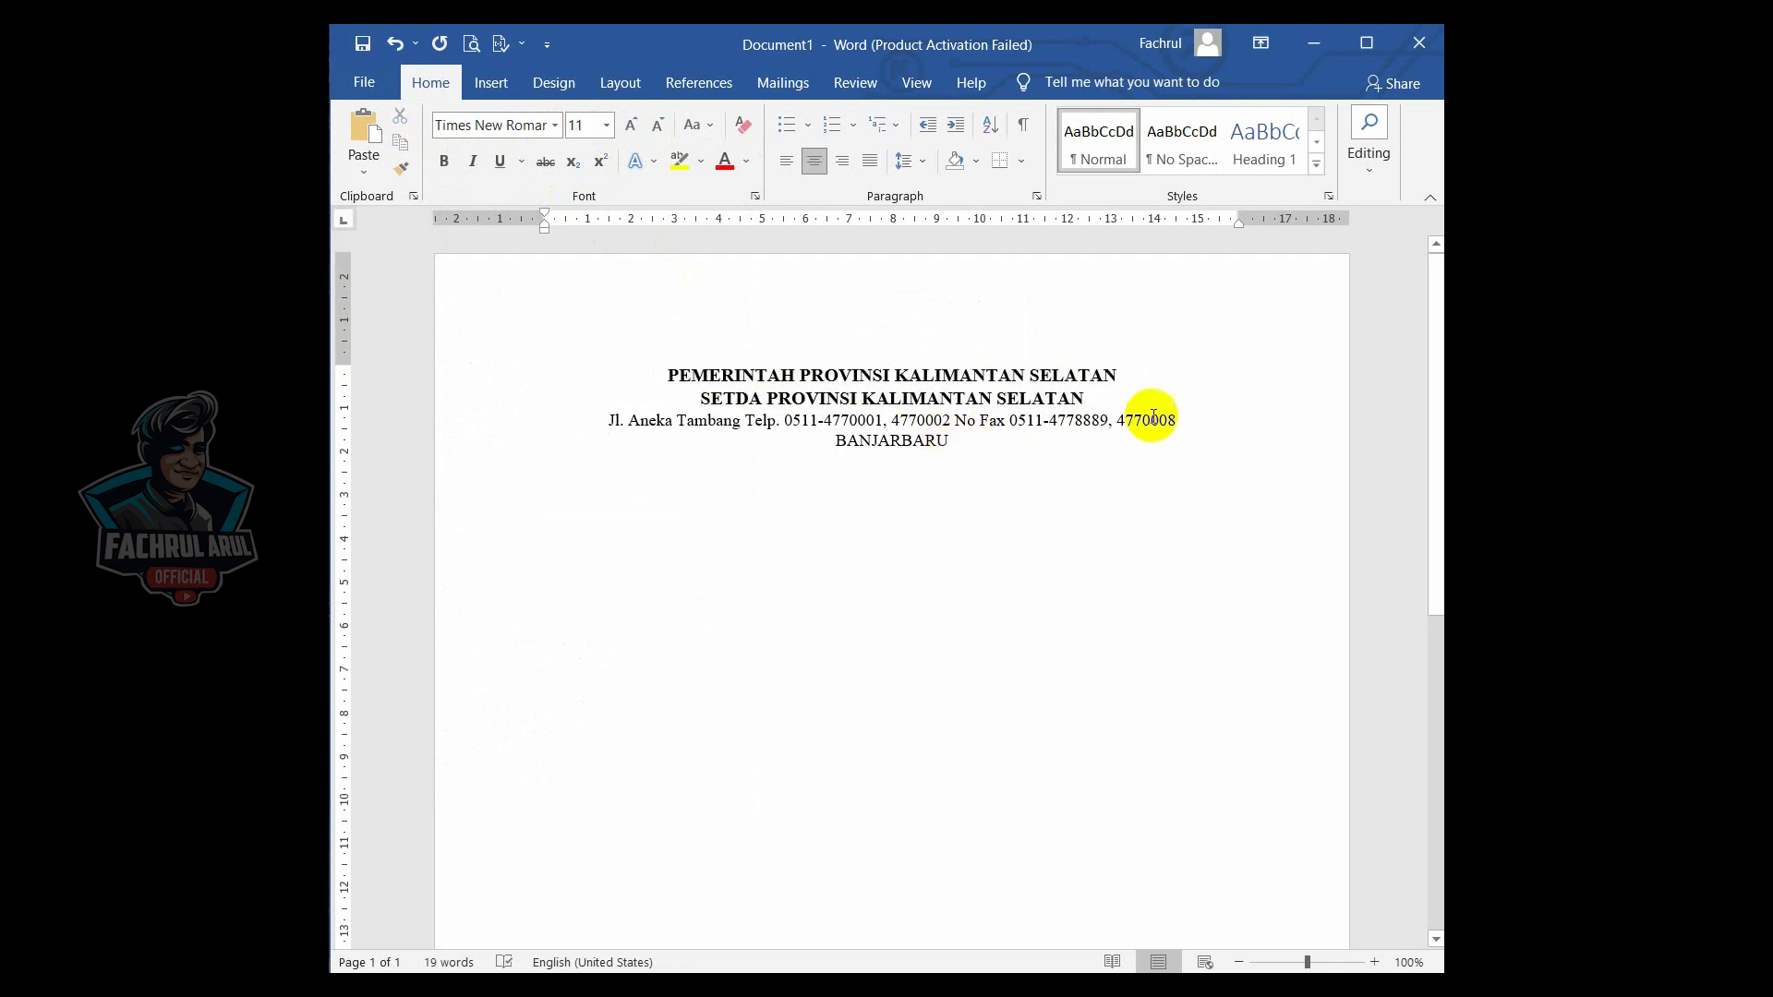
{"action": "left_click_drag", "start_coordinate": [1177, 417], "coordinate": [613, 425]}
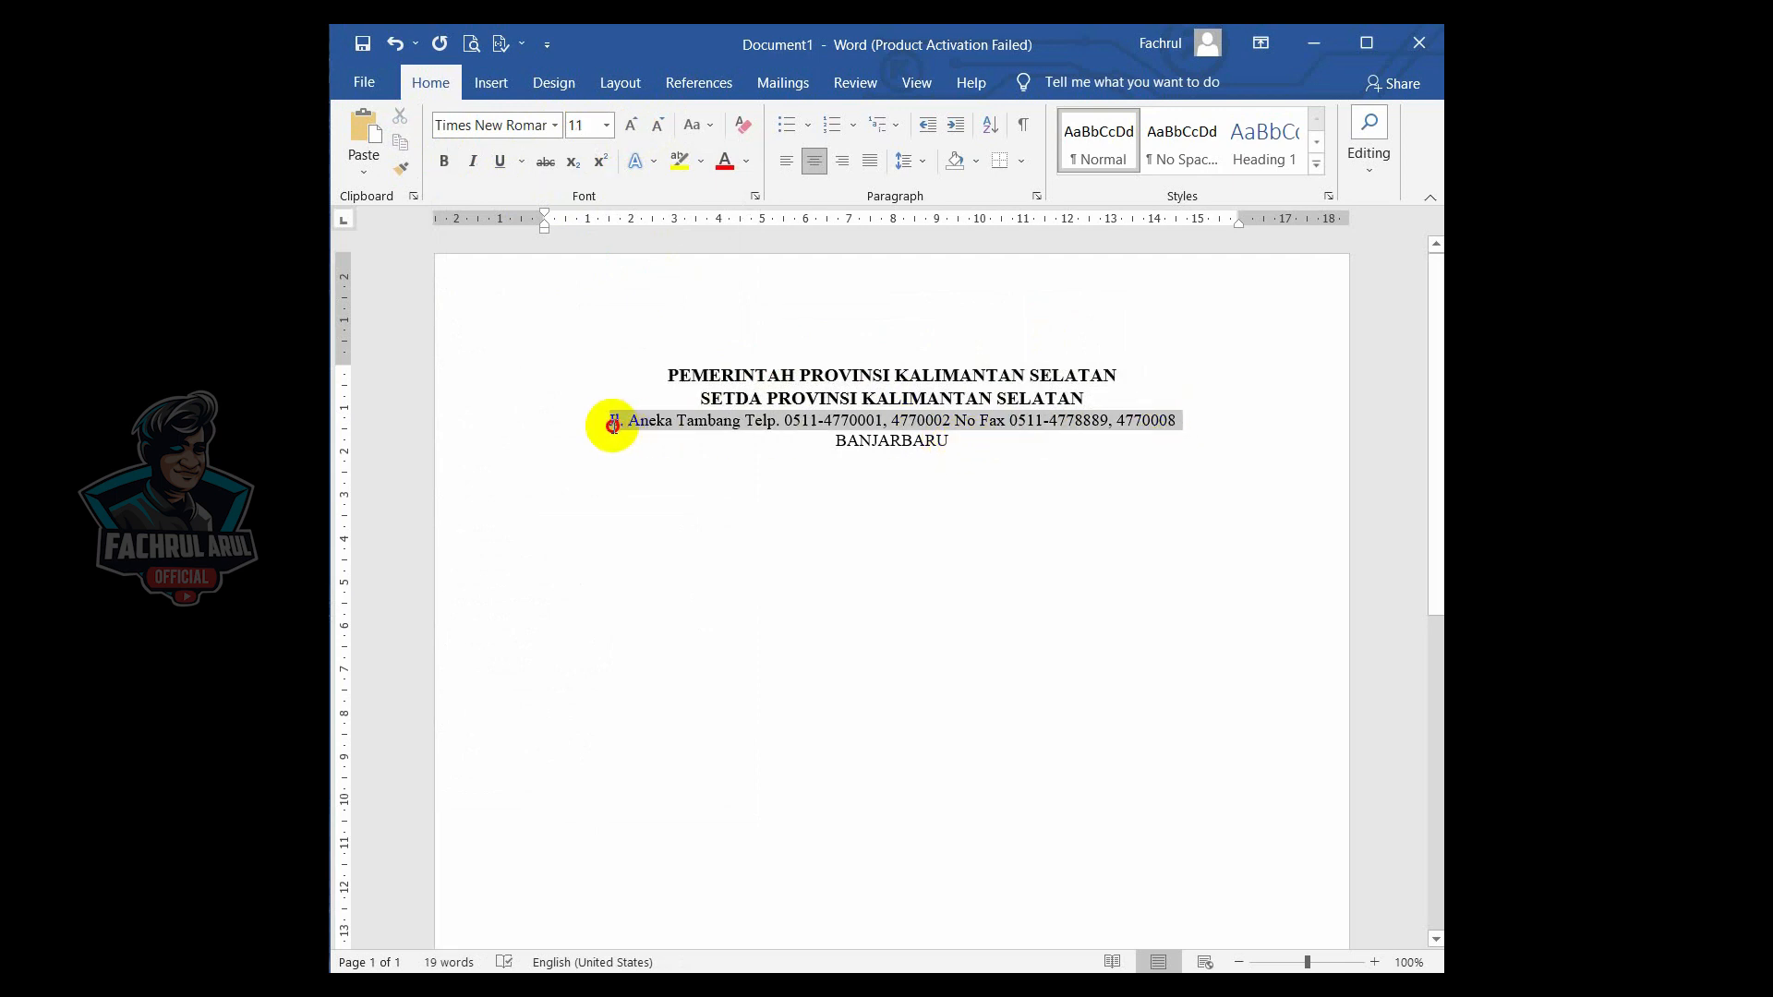
{"action": "left_click", "coordinate": [658, 127]}
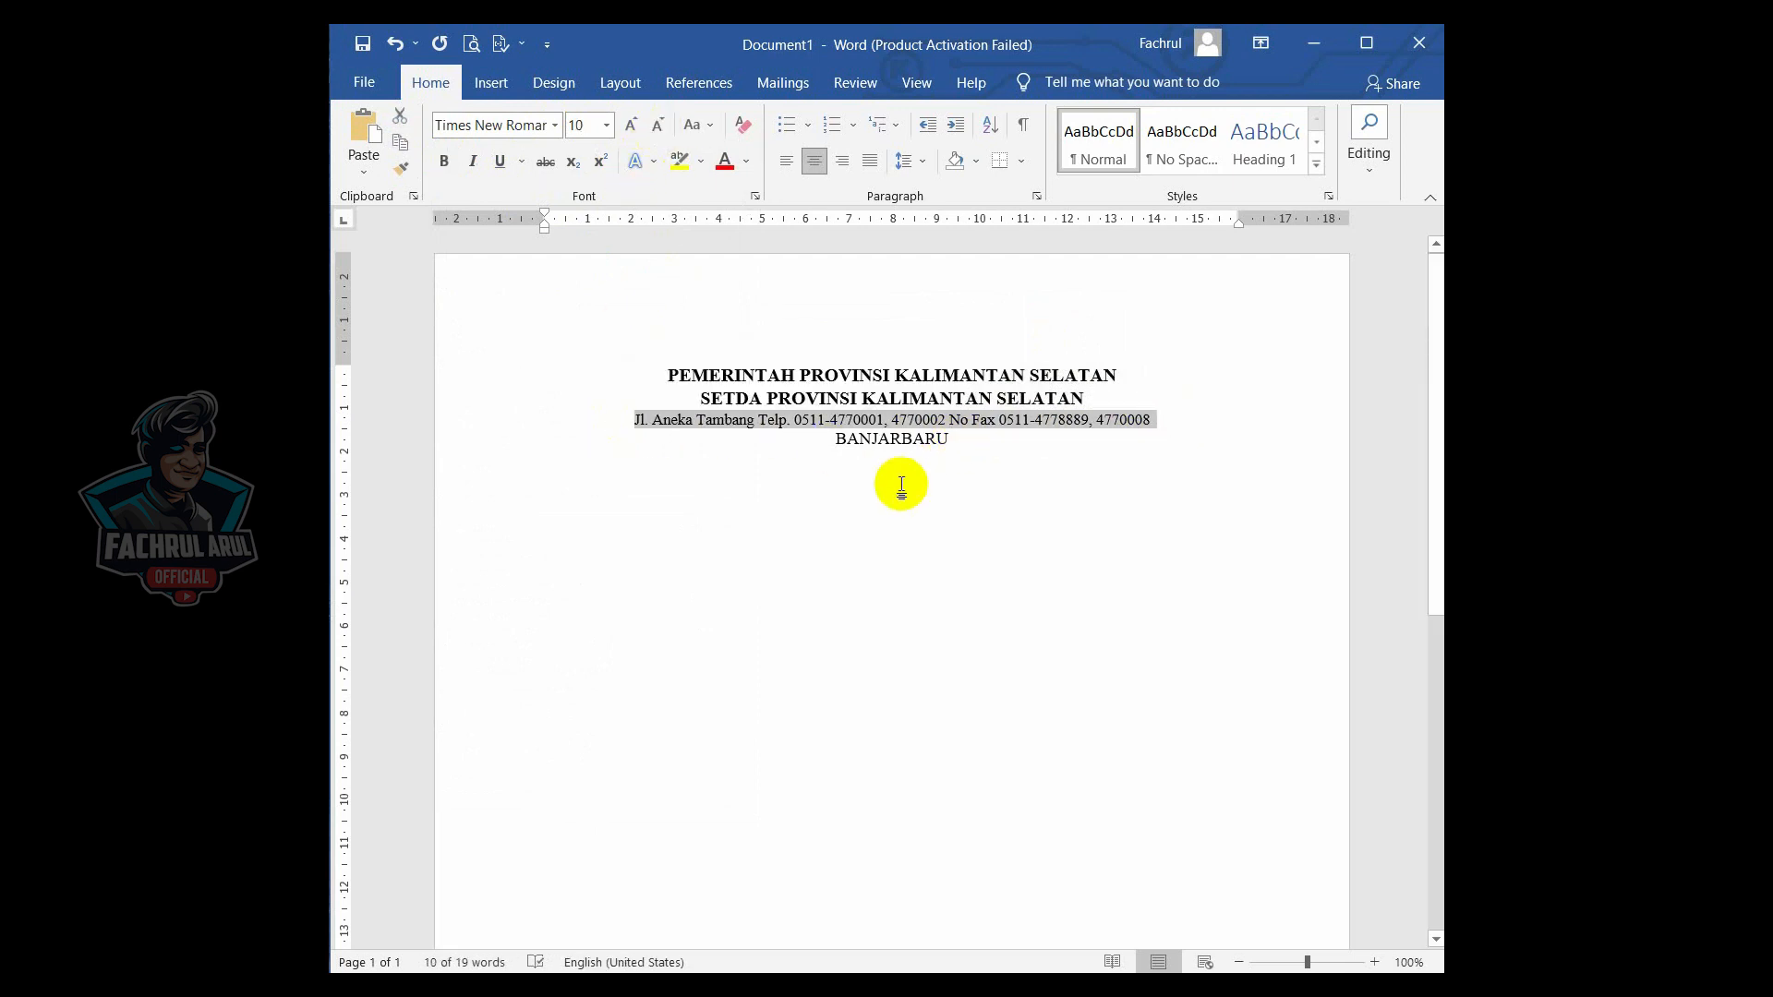
{"action": "left_click", "coordinate": [952, 452]}
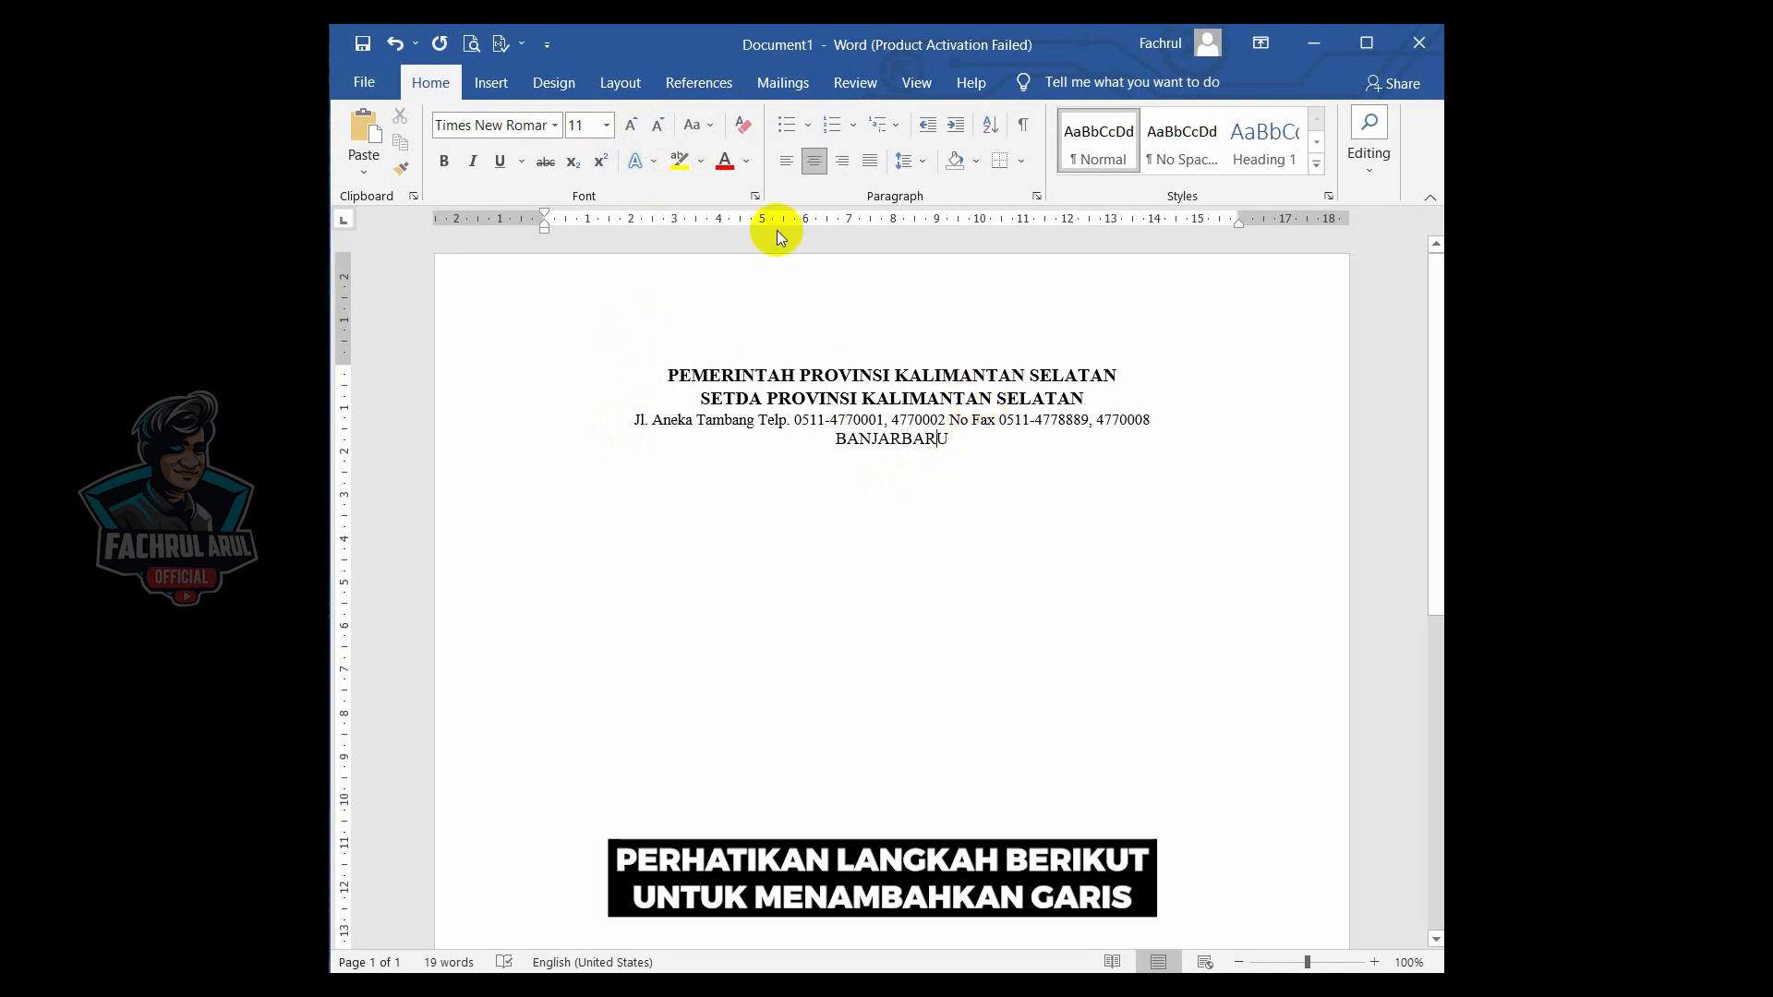
- Draw a horizontal line shape below BANJARBARU spanning the width of the letterhead
{"action": "left_click", "coordinate": [502, 96]}
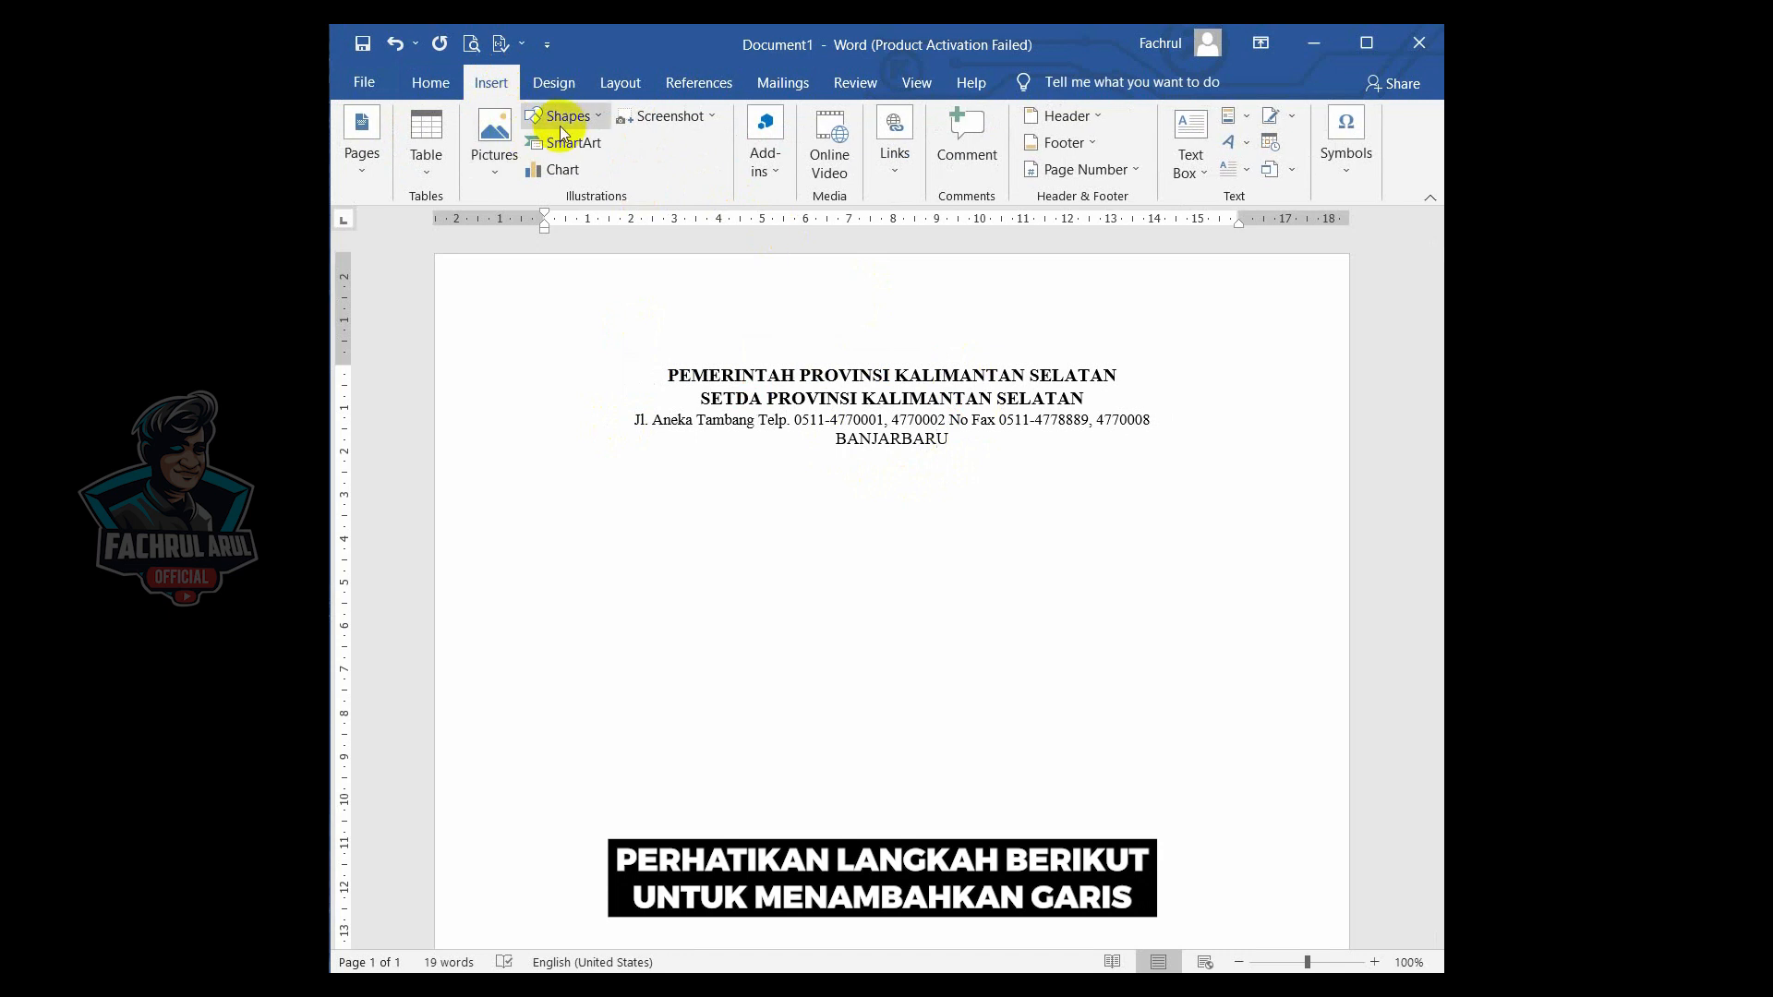
{"action": "left_click", "coordinate": [563, 118]}
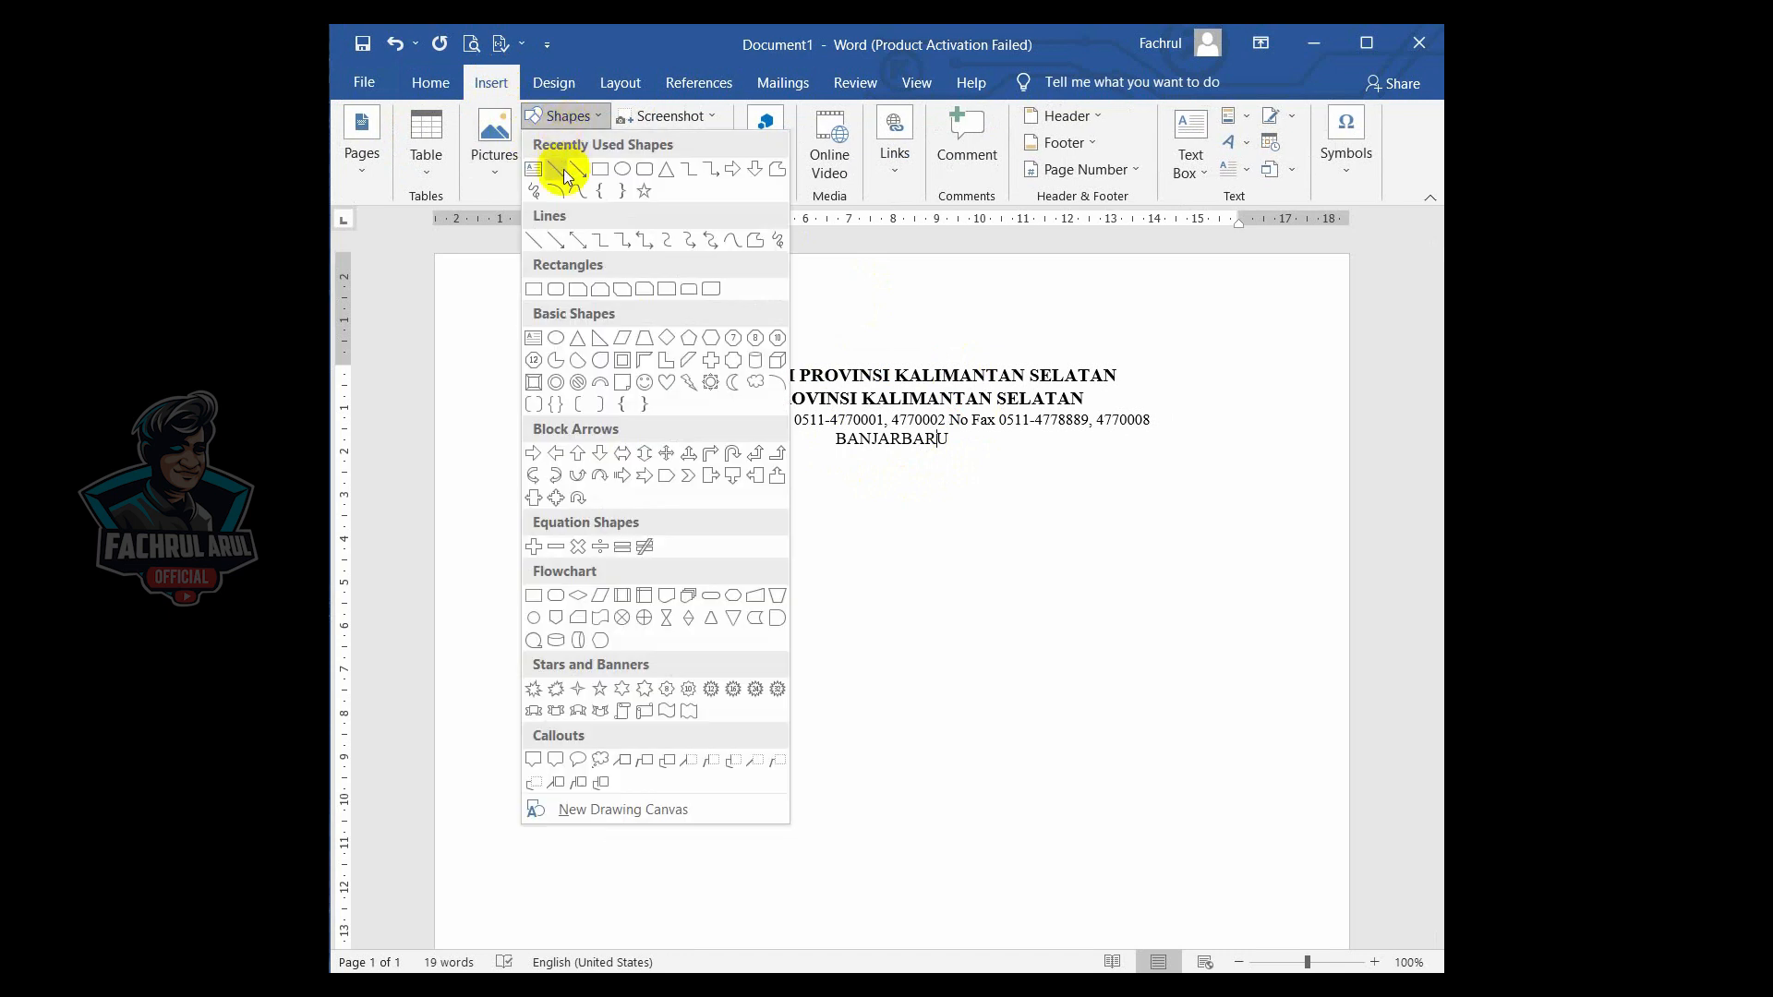
{"action": "left_click", "coordinate": [563, 170]}
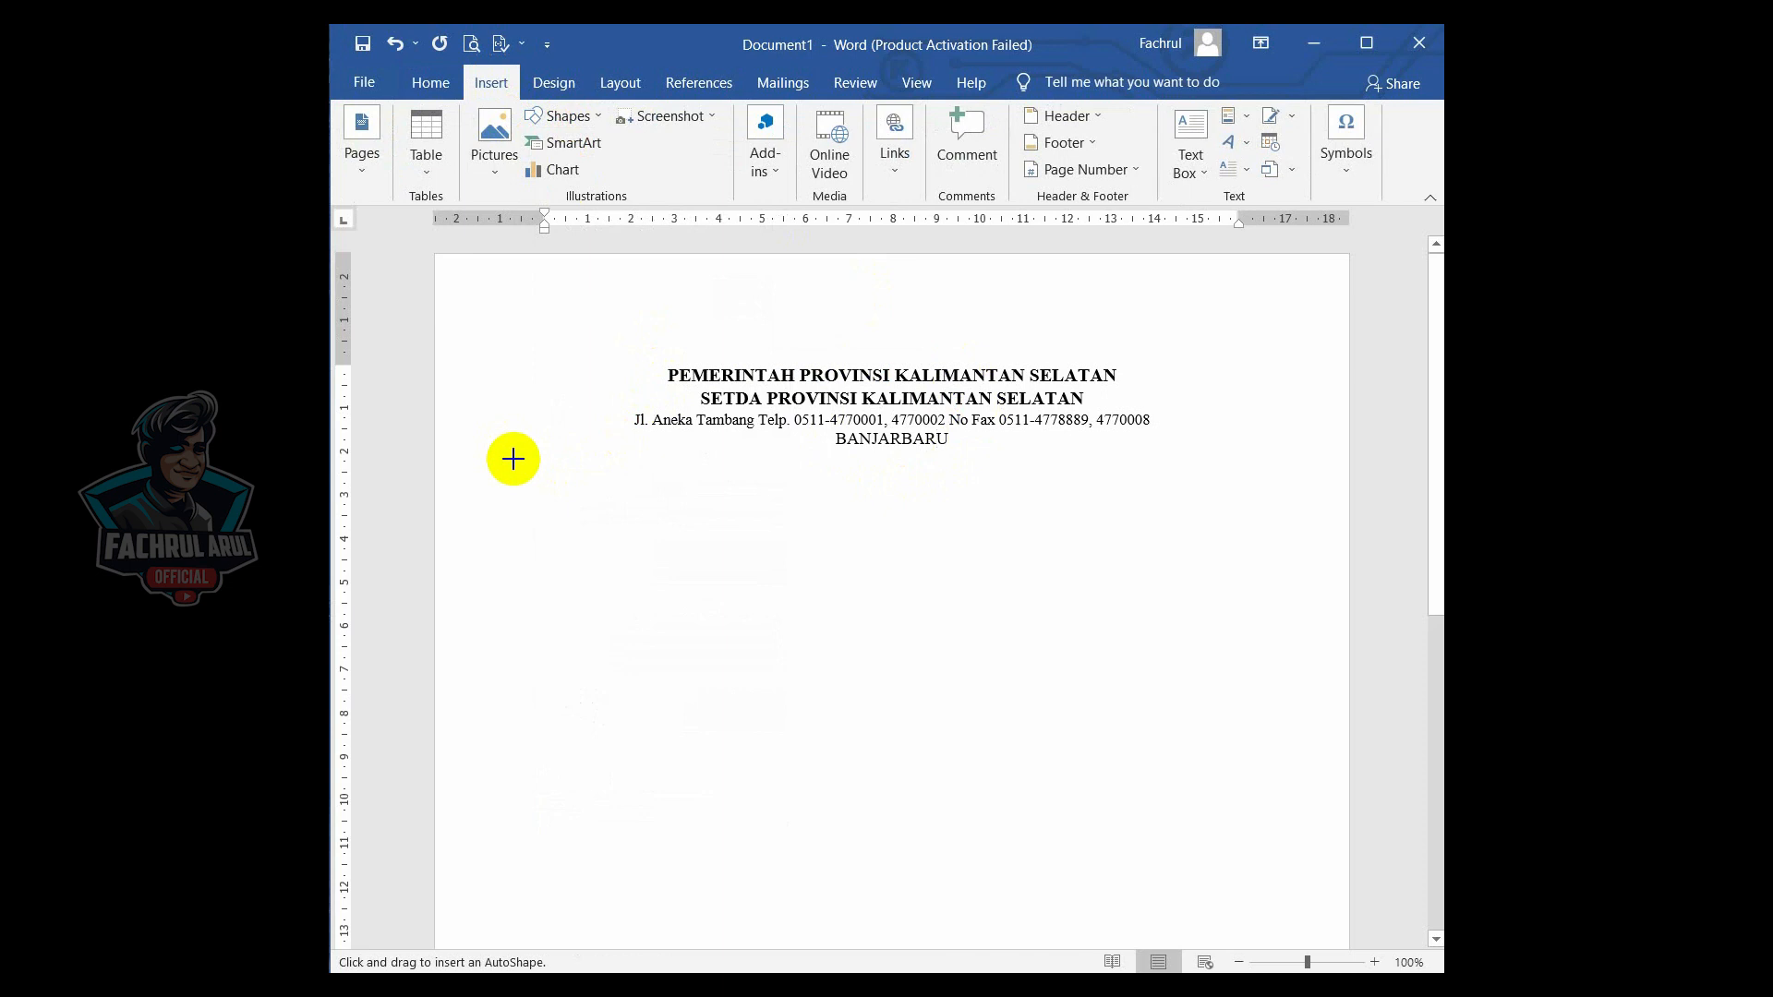
{"action": "mouse_move", "coordinate": [514, 459]}
{"action": "left_mouse_down"}
{"action": "mouse_move", "coordinate": [919, 477]}
{"action": "mouse_move", "coordinate": [1278, 456]}
{"action": "left_mouse_up"}
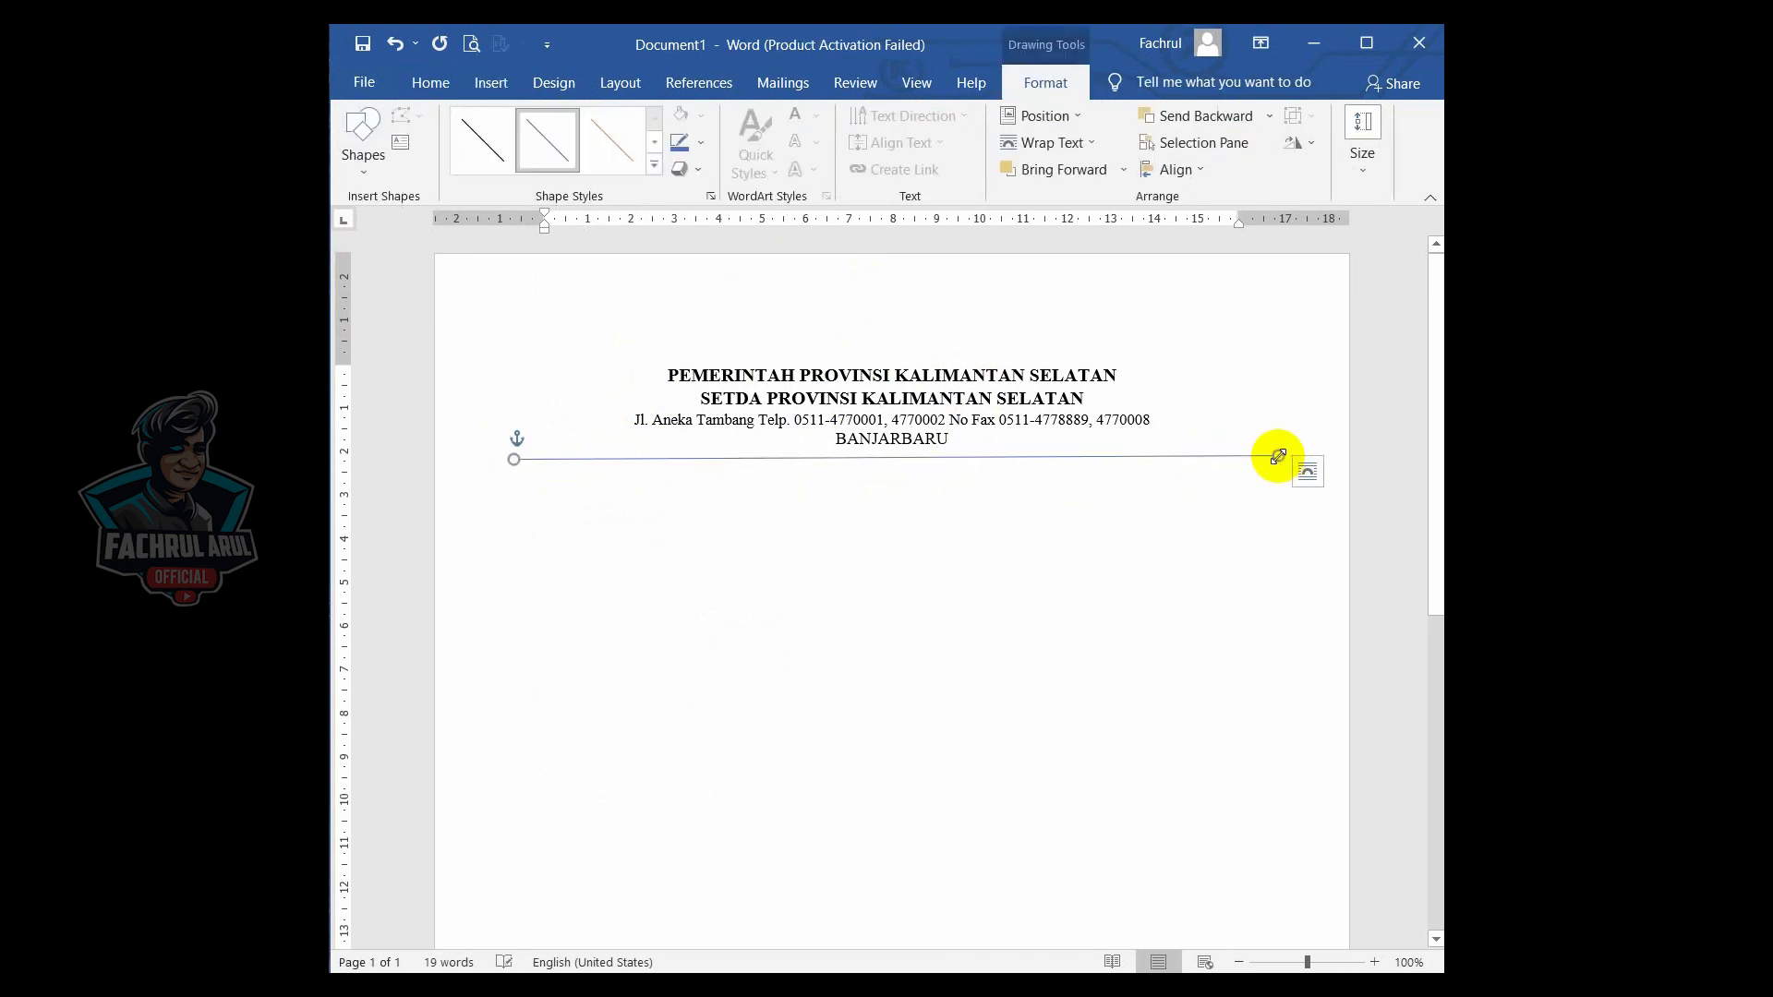
- Set the line's outline colour to black
{"action": "left_click", "coordinate": [702, 148]}
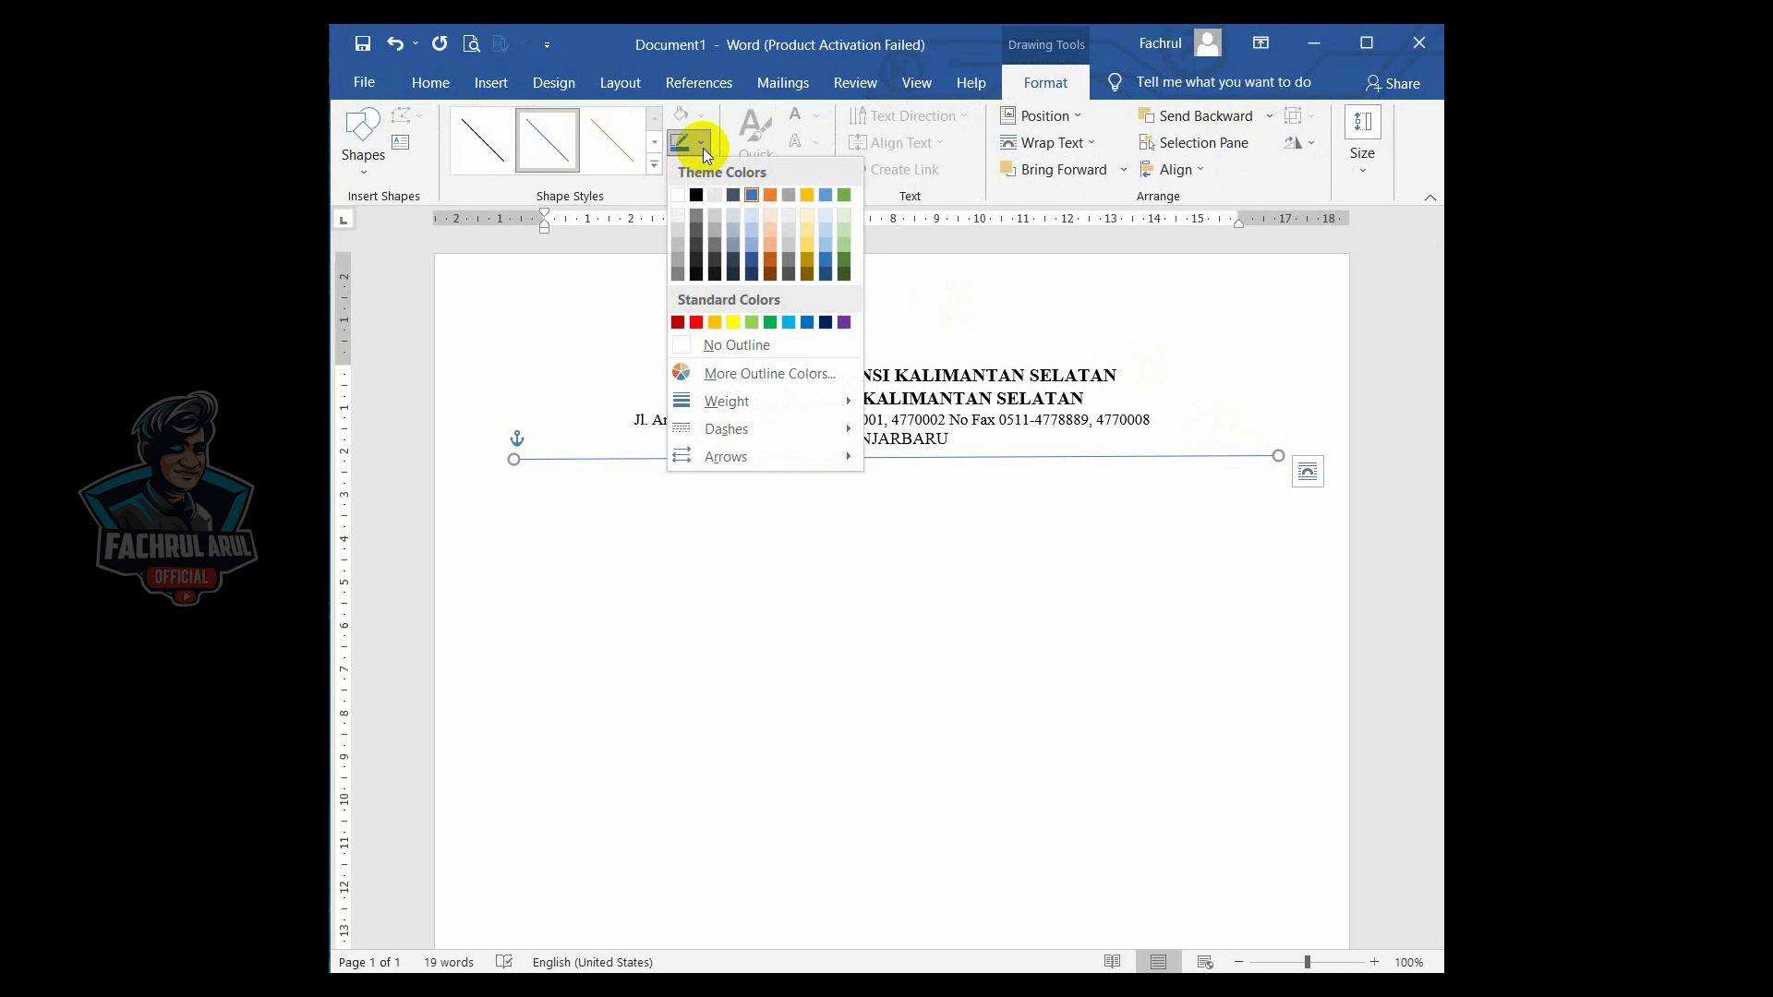
{"action": "left_click", "coordinate": [694, 190]}
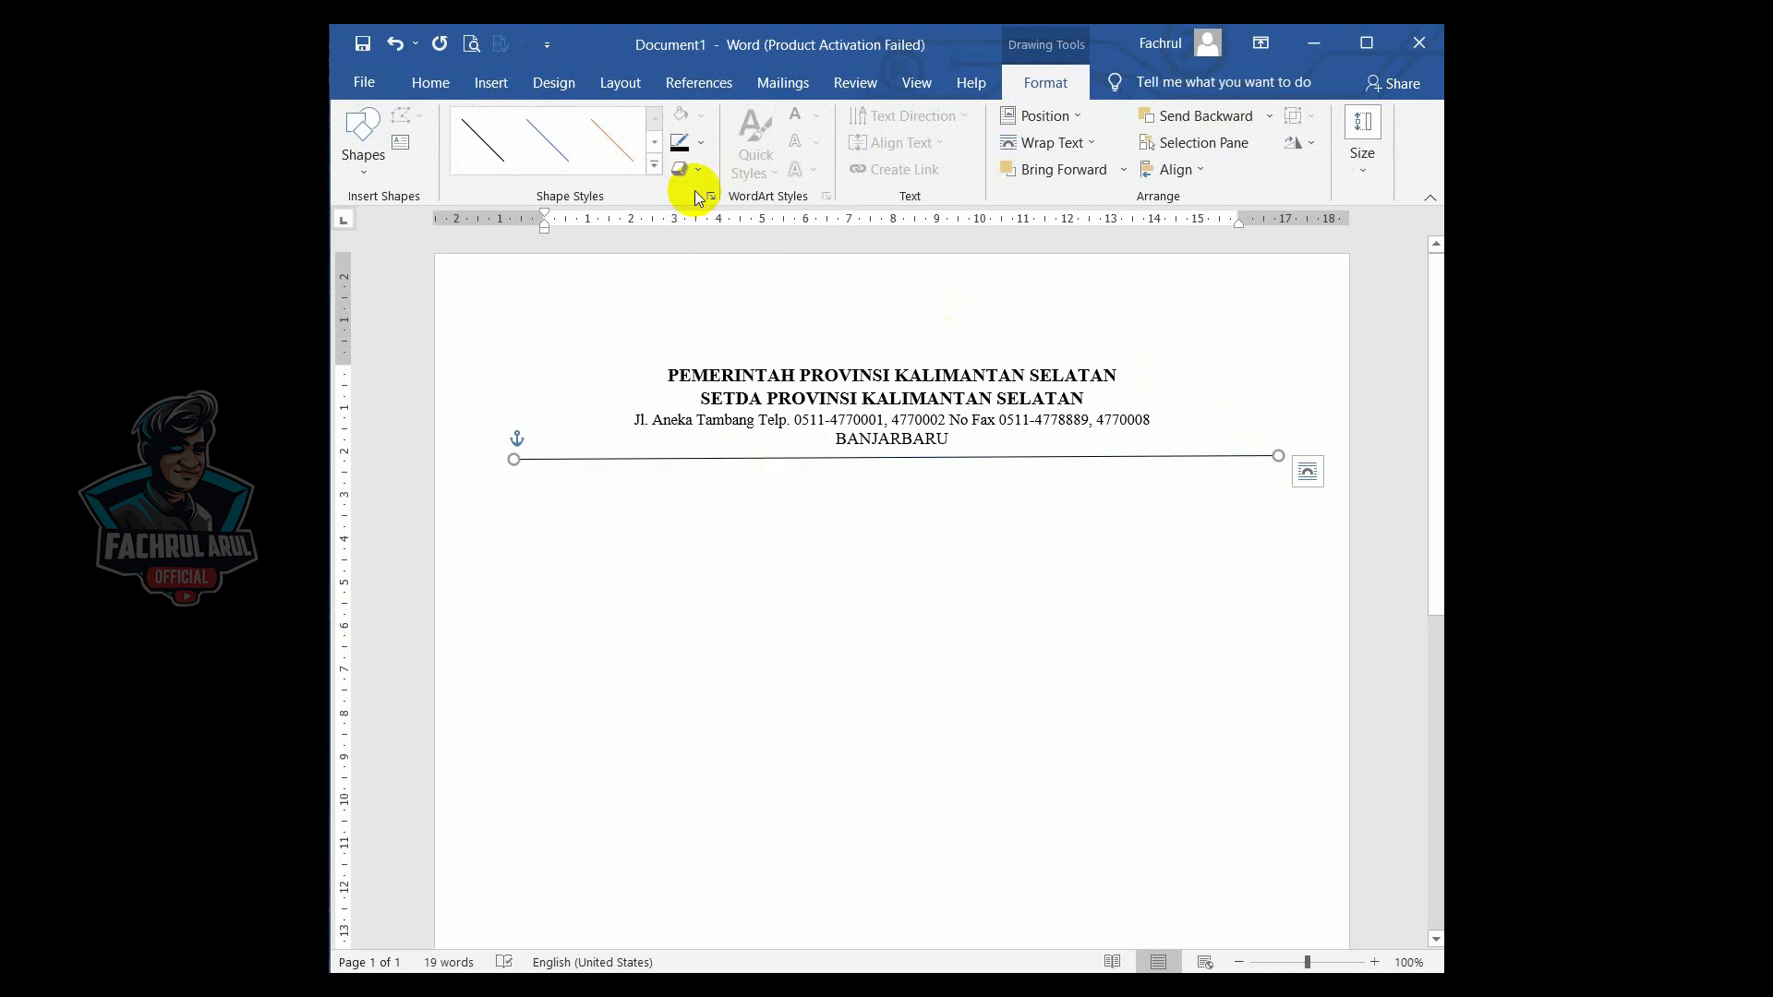
- Give the divider line a thick-thin double compound type through the line's full formatting options
{"action": "left_click", "coordinate": [701, 144]}
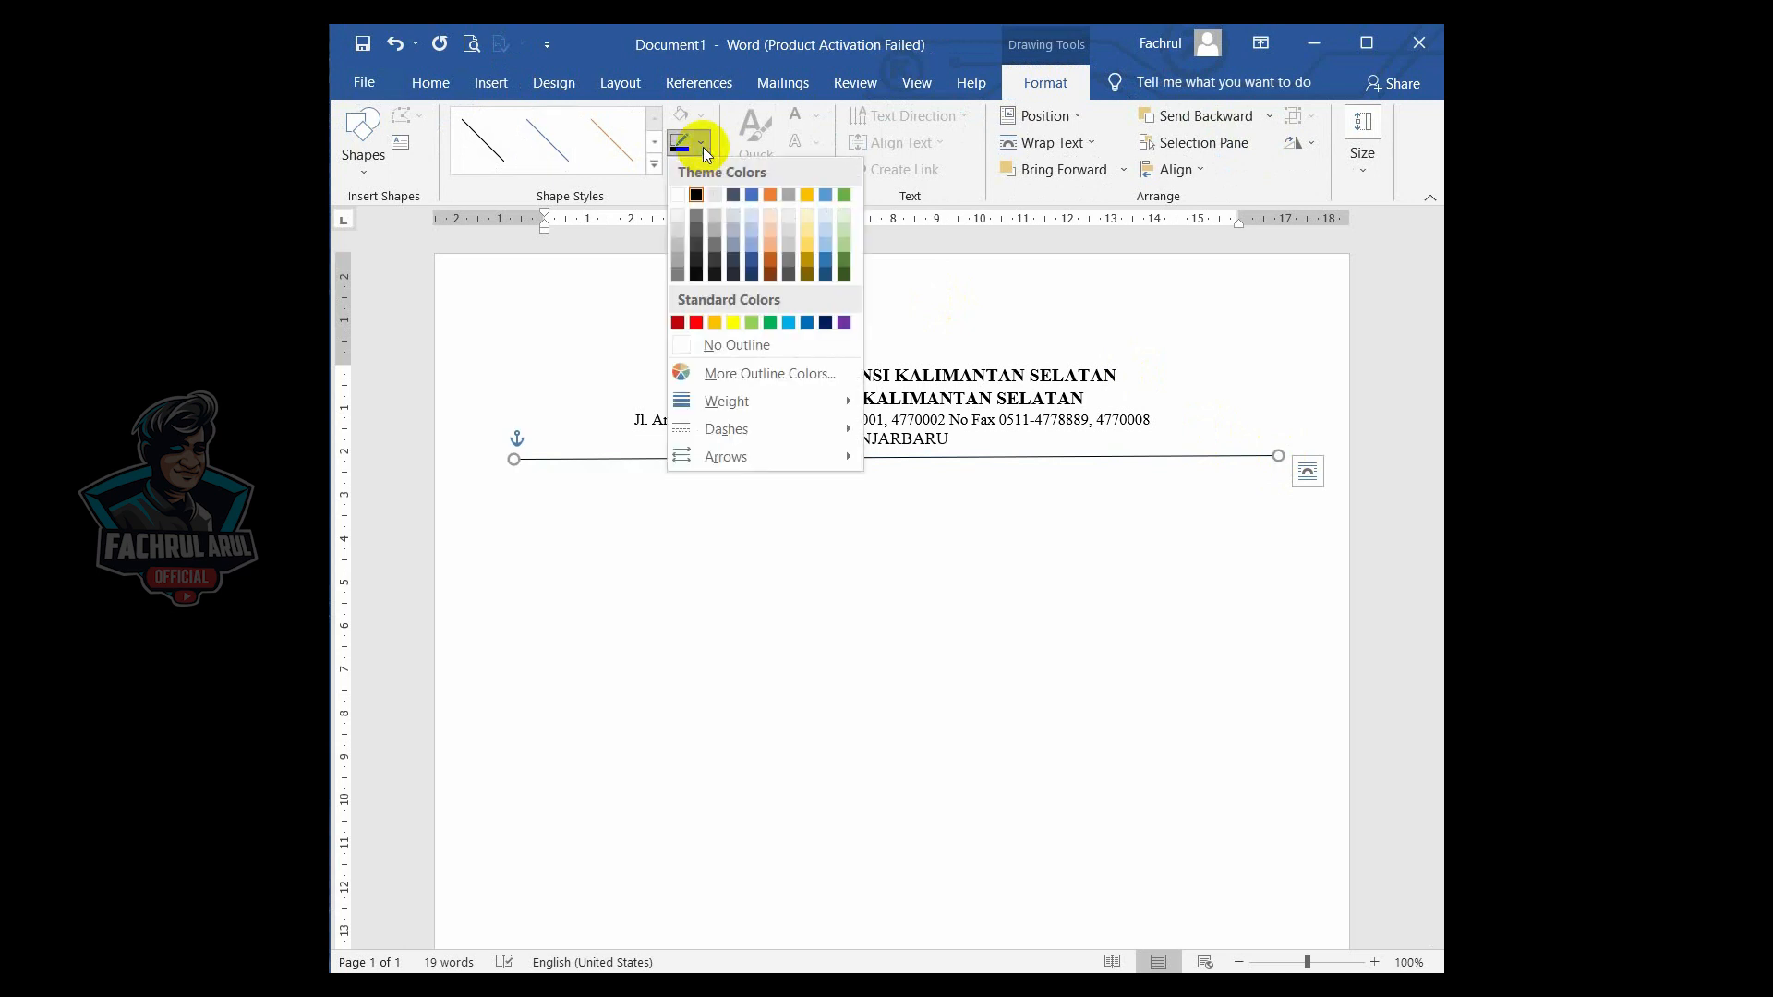
{"action": "mouse_move", "coordinate": [728, 399]}
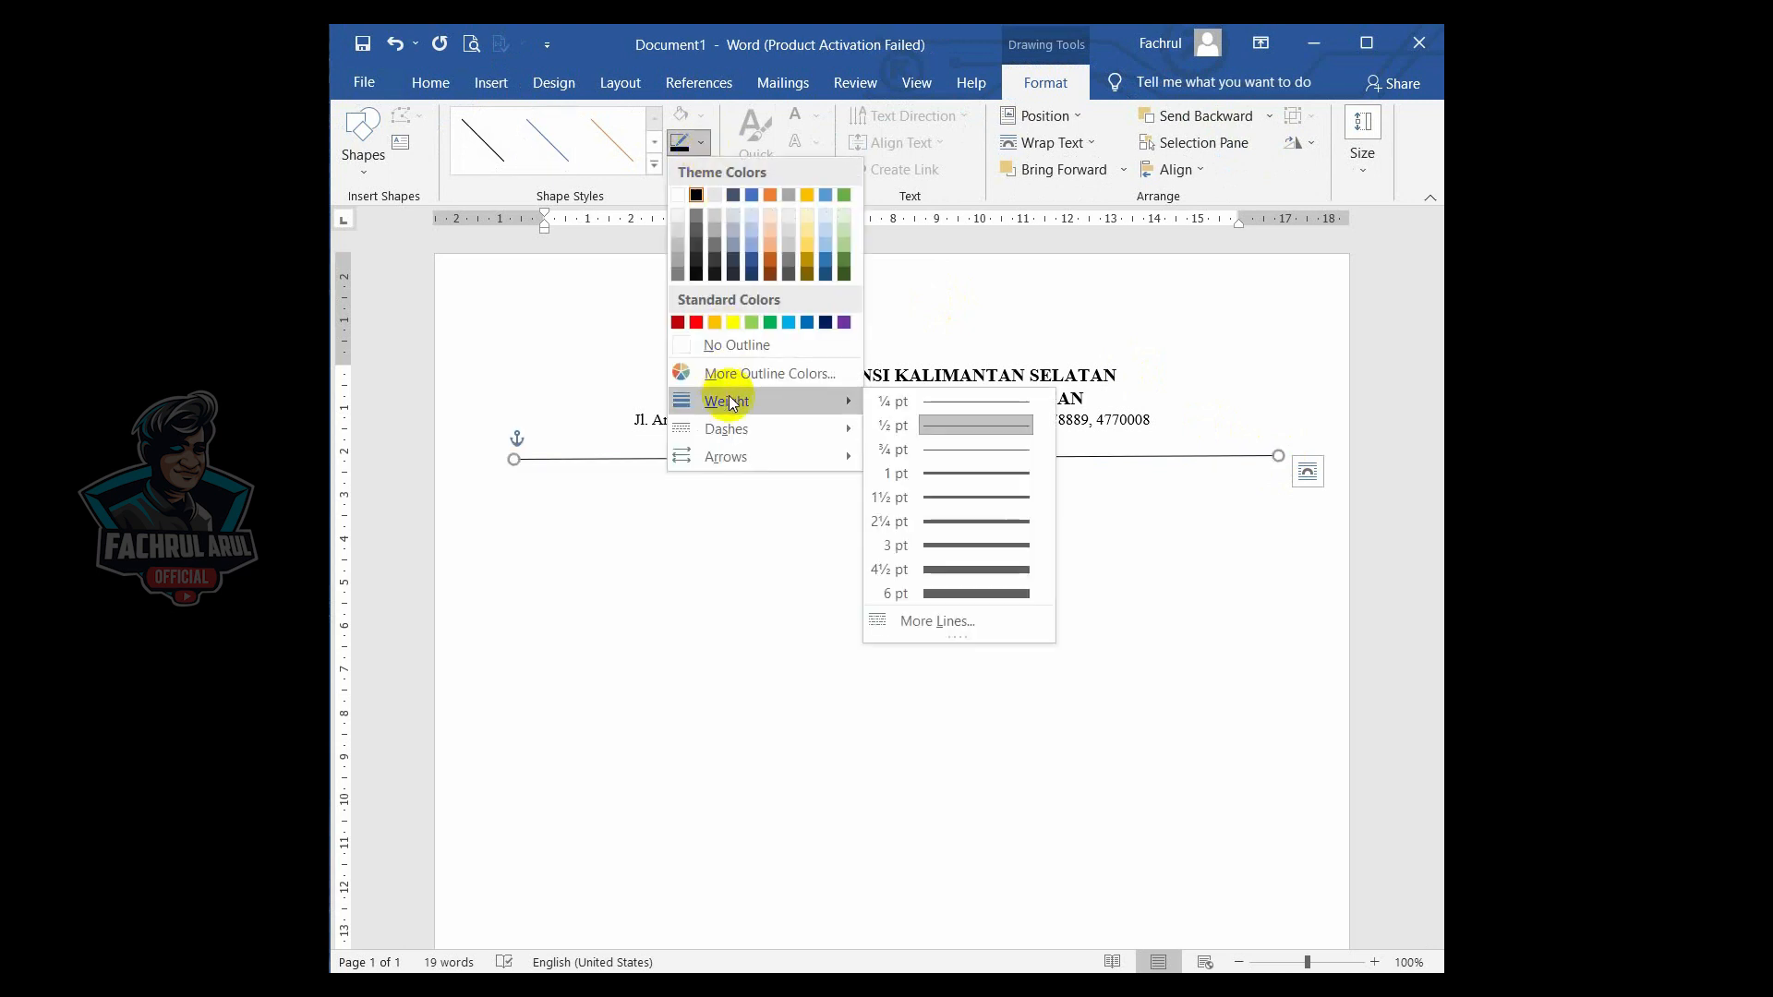
{"action": "left_click", "coordinate": [981, 623]}
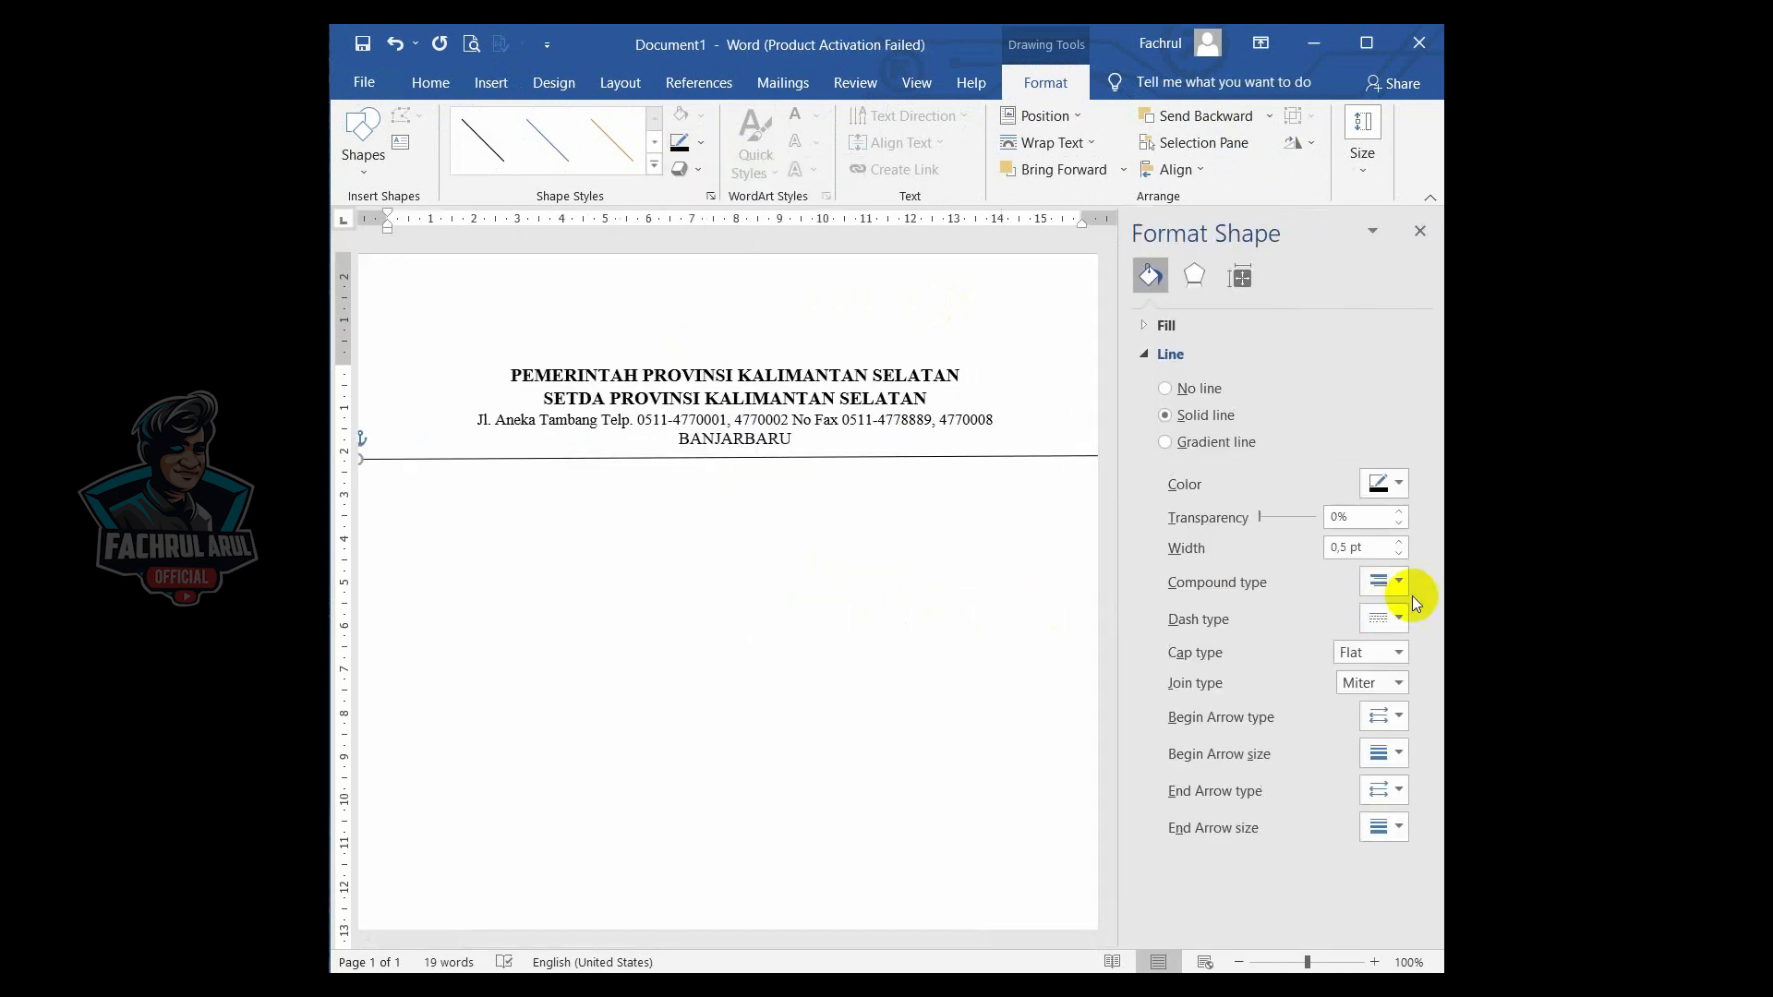
{"action": "left_click", "coordinate": [1404, 584]}
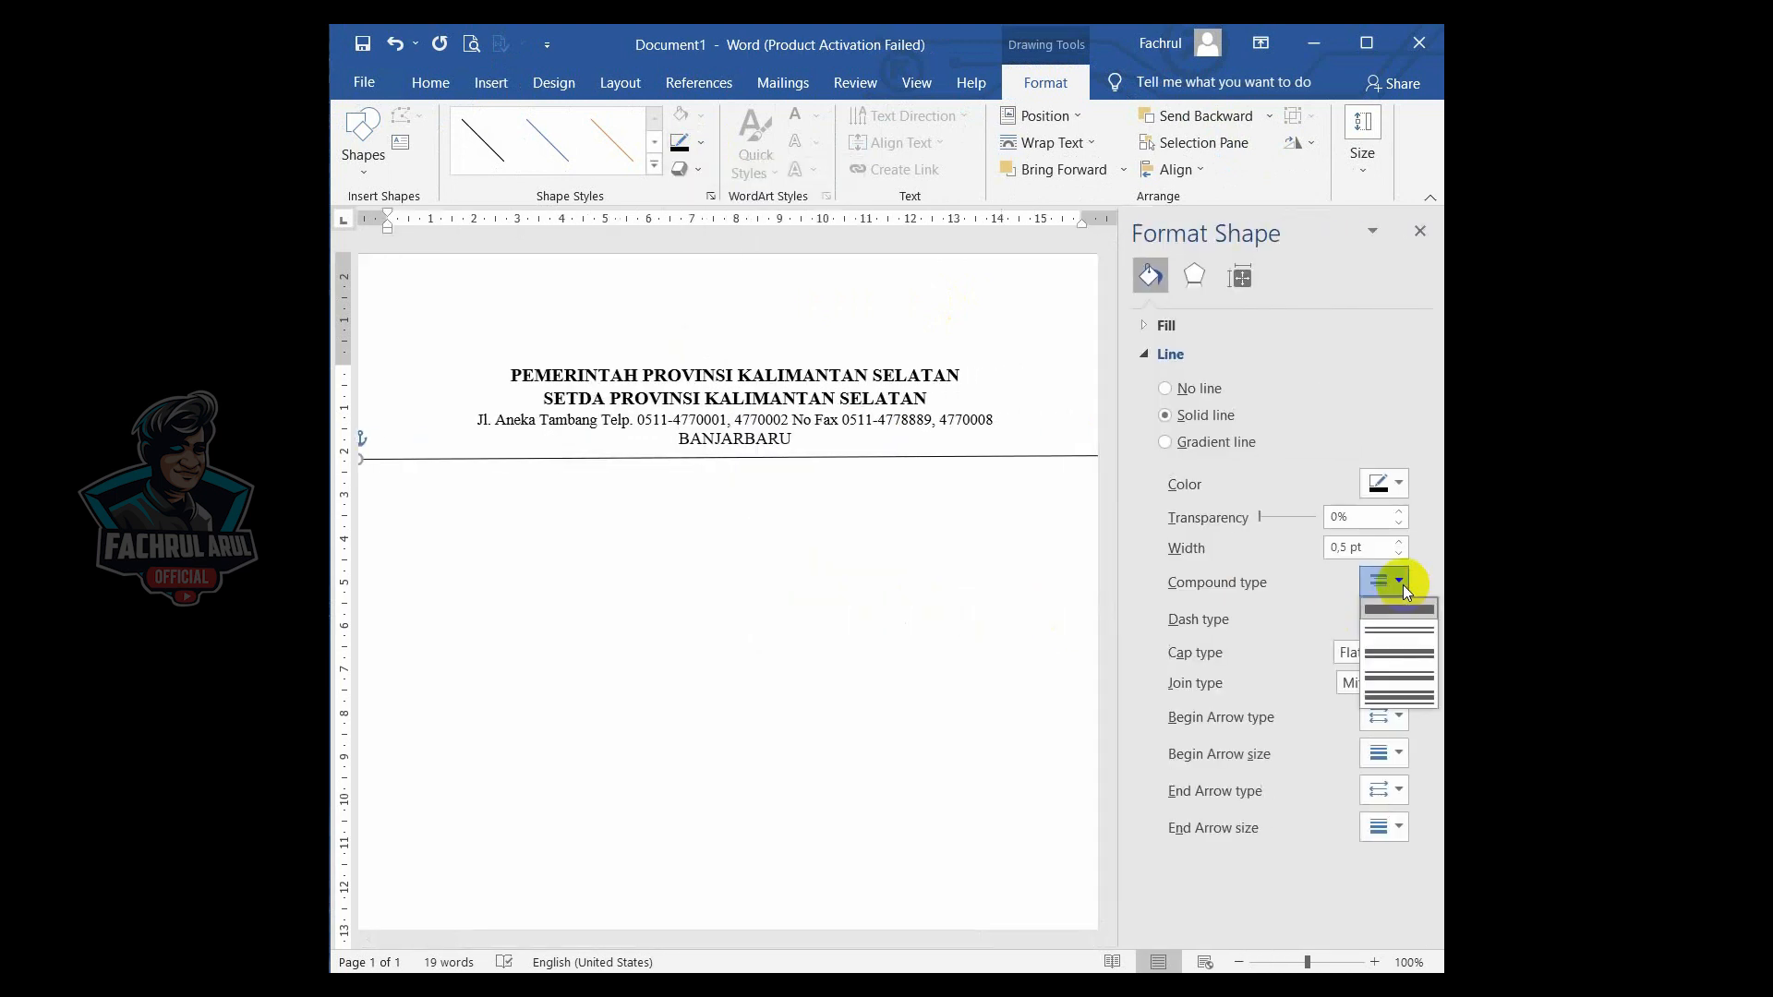
{"action": "left_click", "coordinate": [1391, 676]}
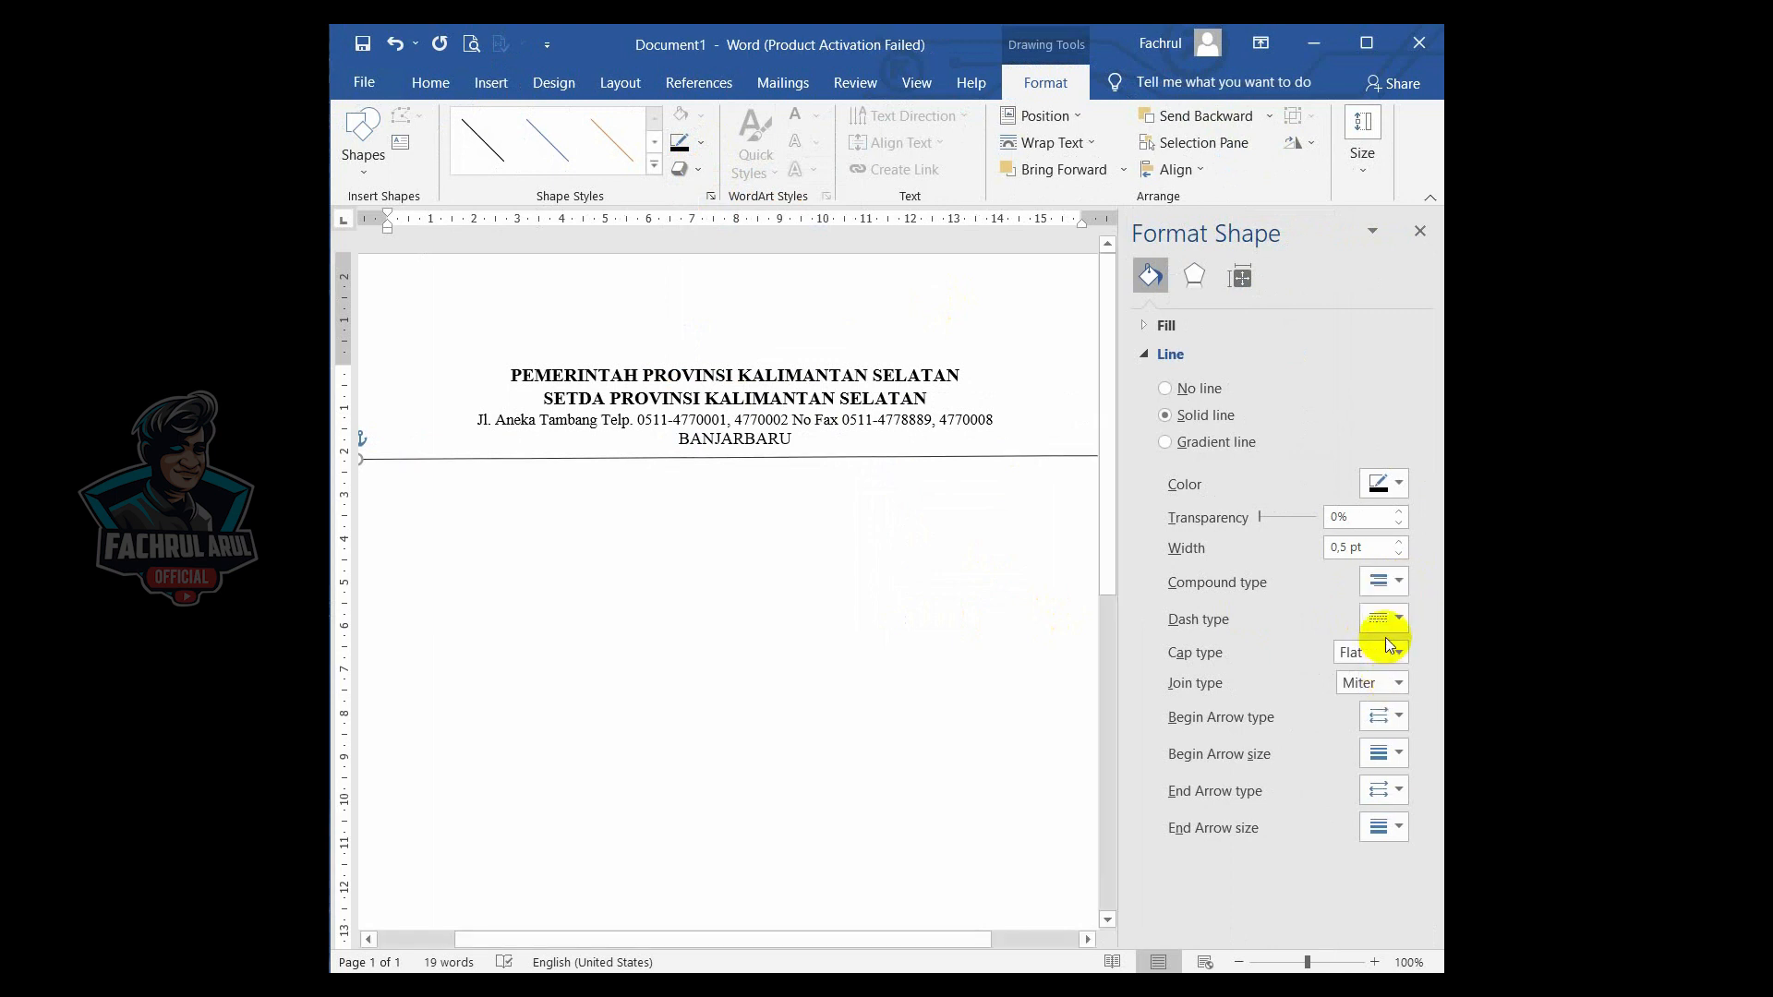
{"action": "left_click", "coordinate": [1414, 236]}
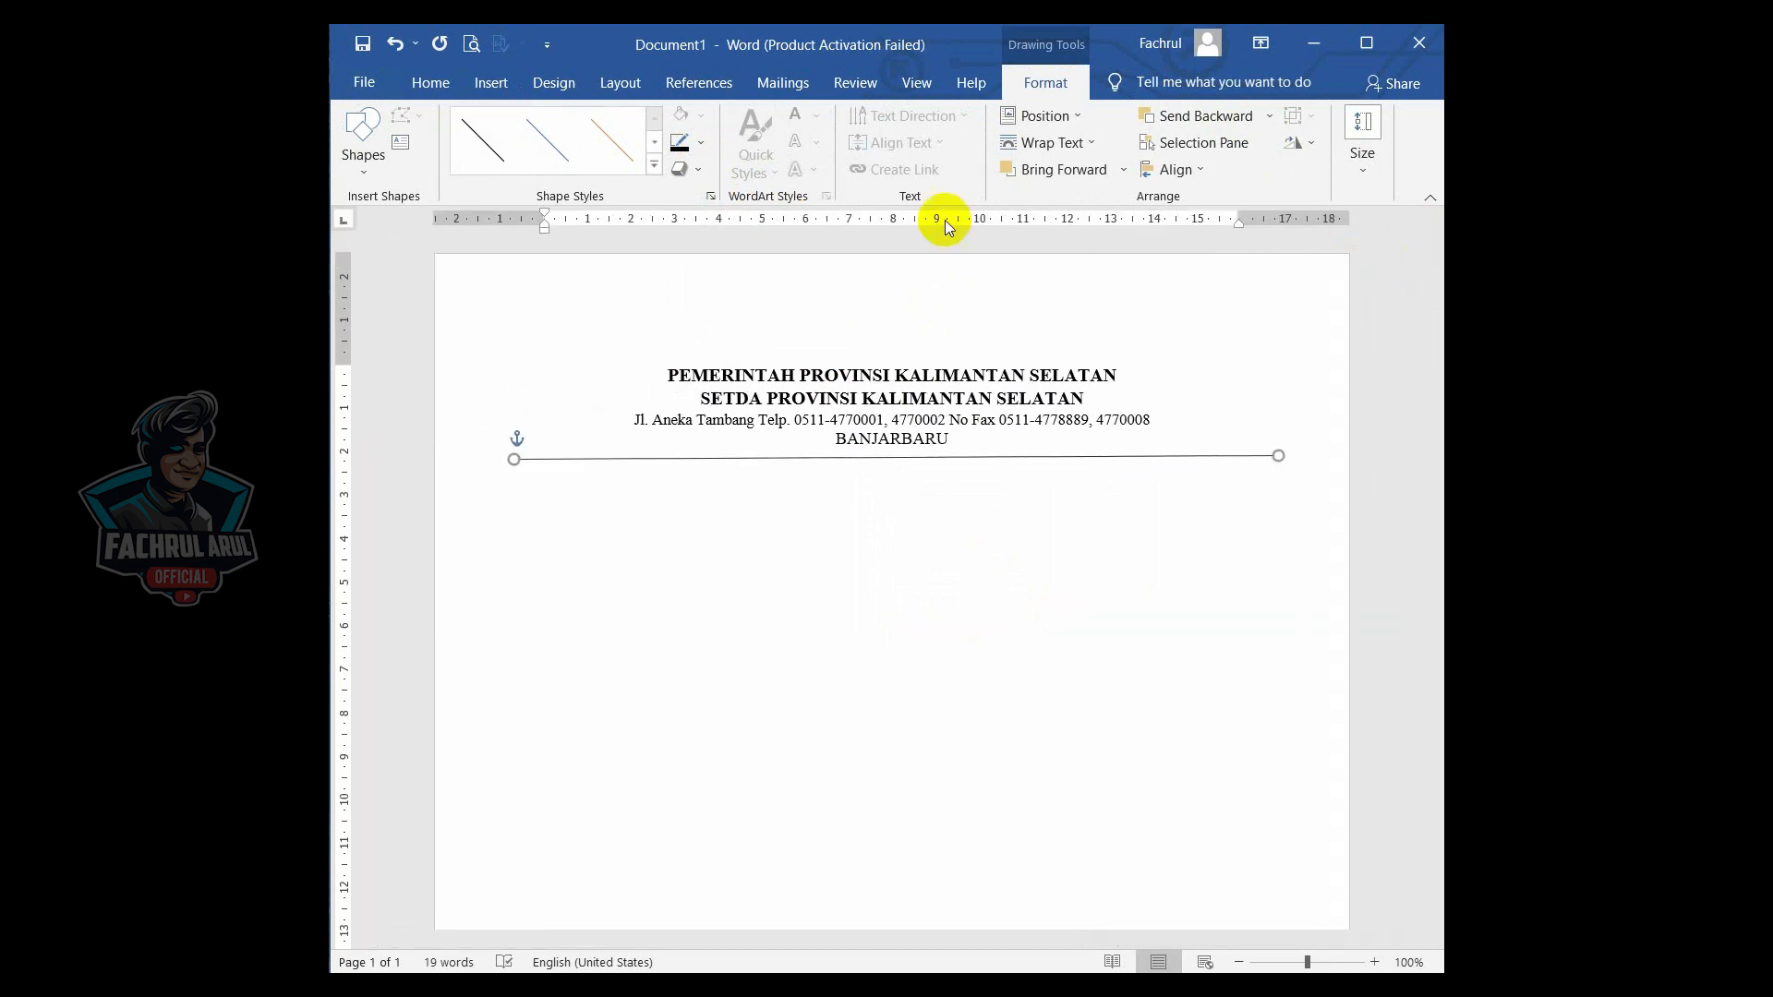
- Set the divider line's outline weight to 1½ pt and deselect it
{"action": "left_click", "coordinate": [704, 144]}
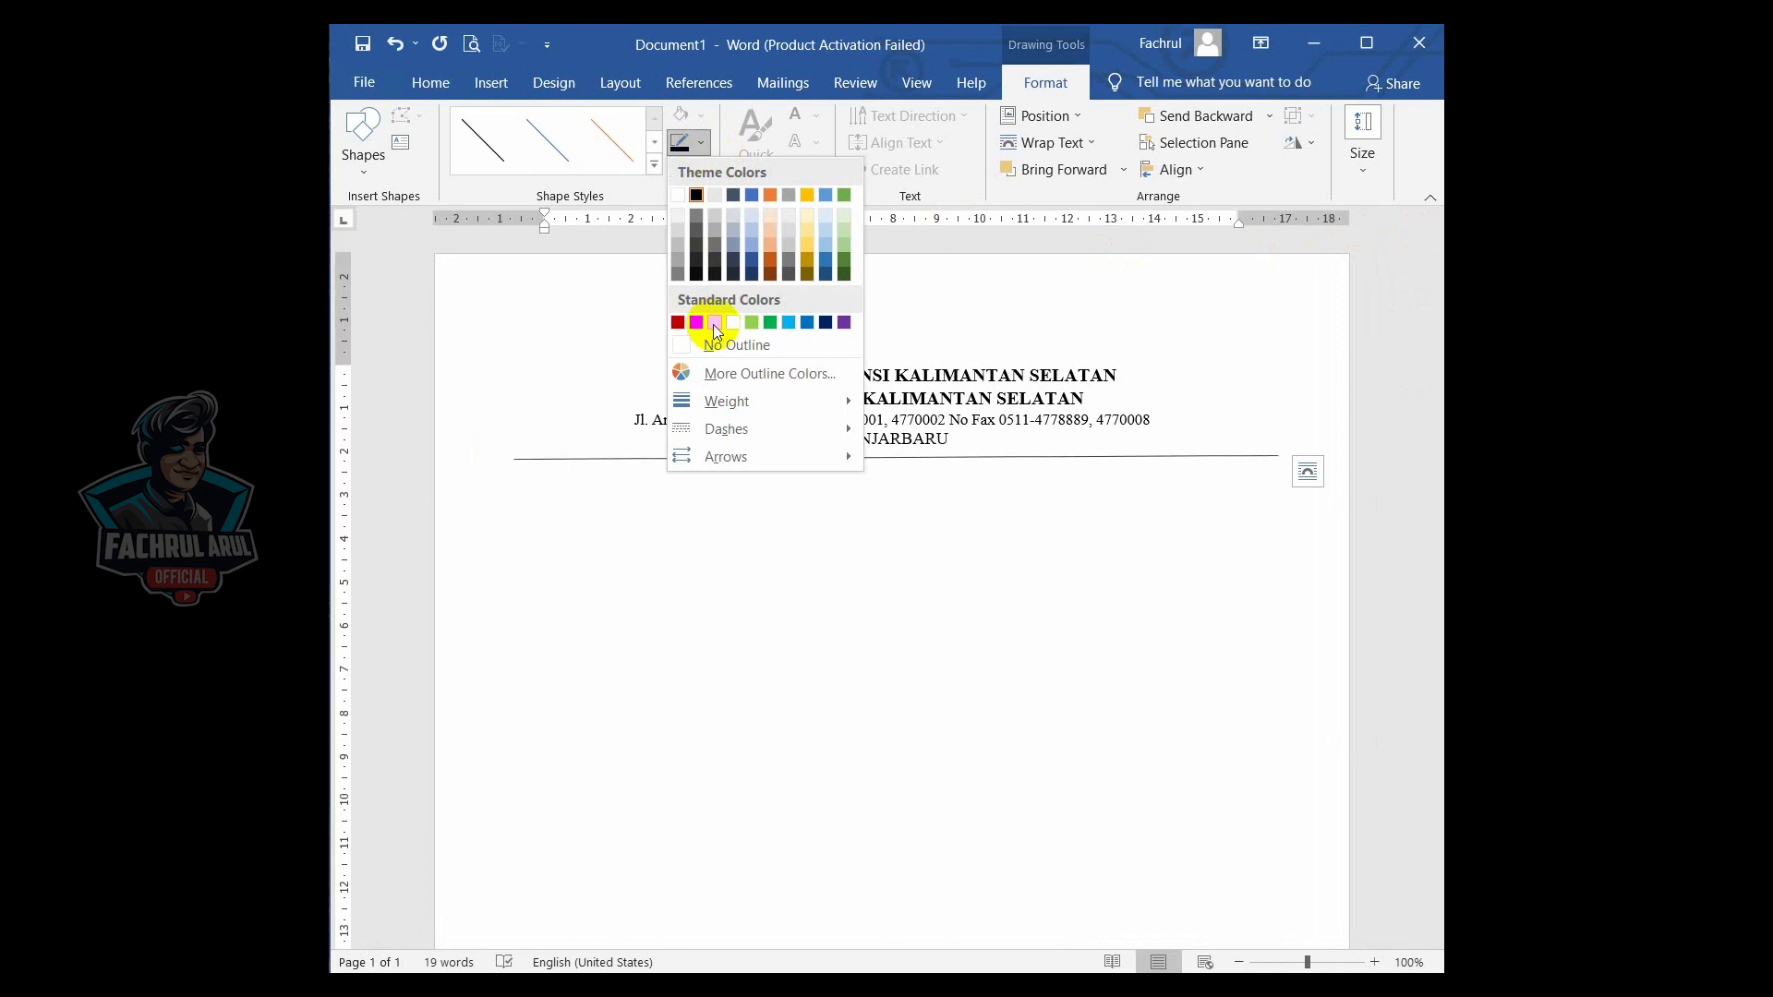
{"action": "mouse_move", "coordinate": [738, 411]}
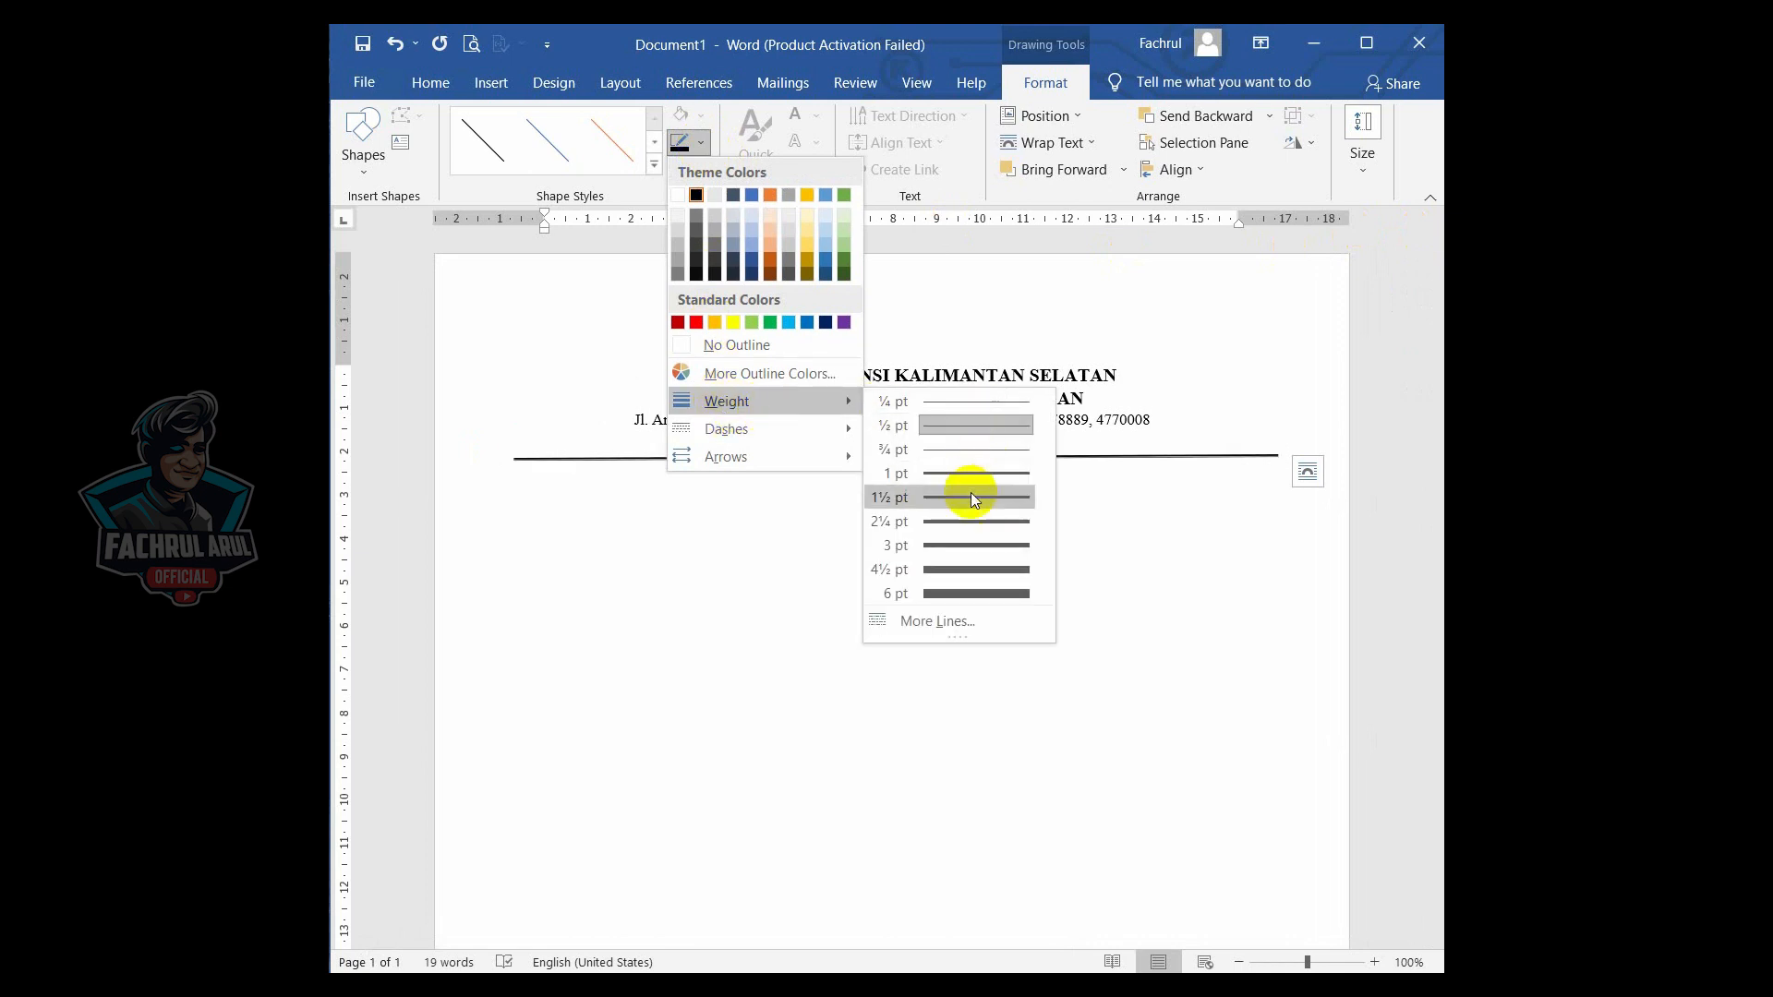
{"action": "left_click", "coordinate": [968, 551]}
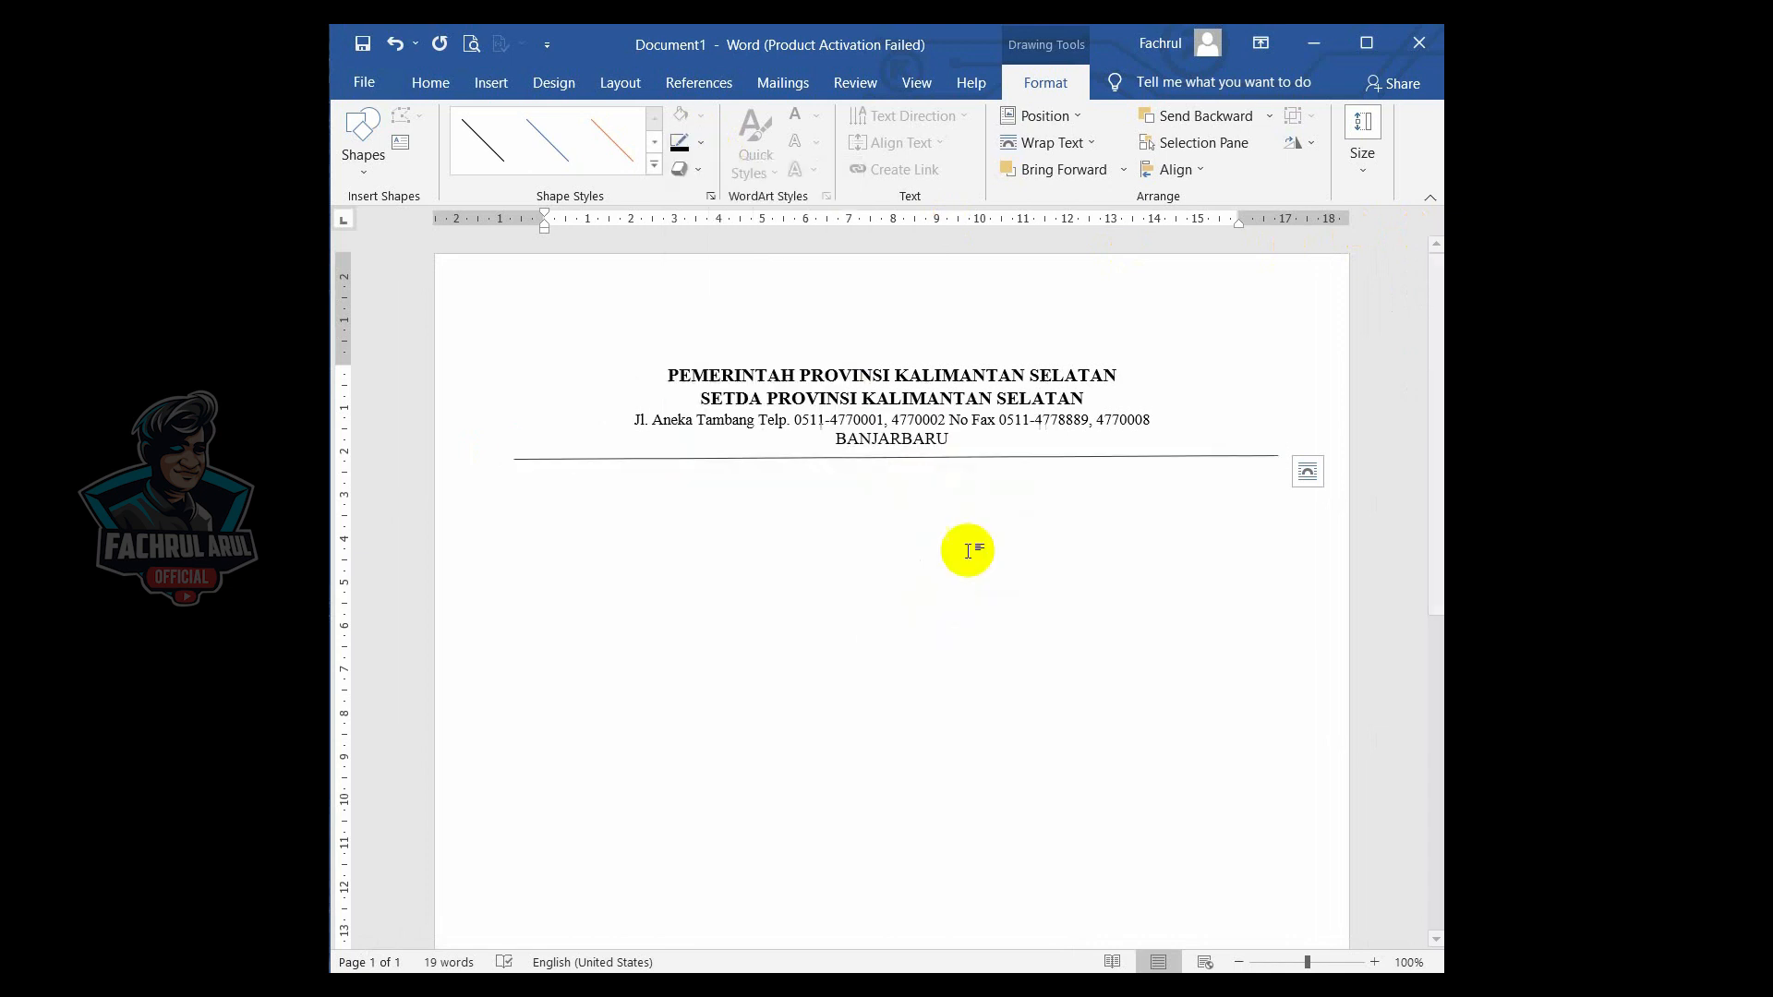
{"action": "left_click", "coordinate": [1073, 513]}
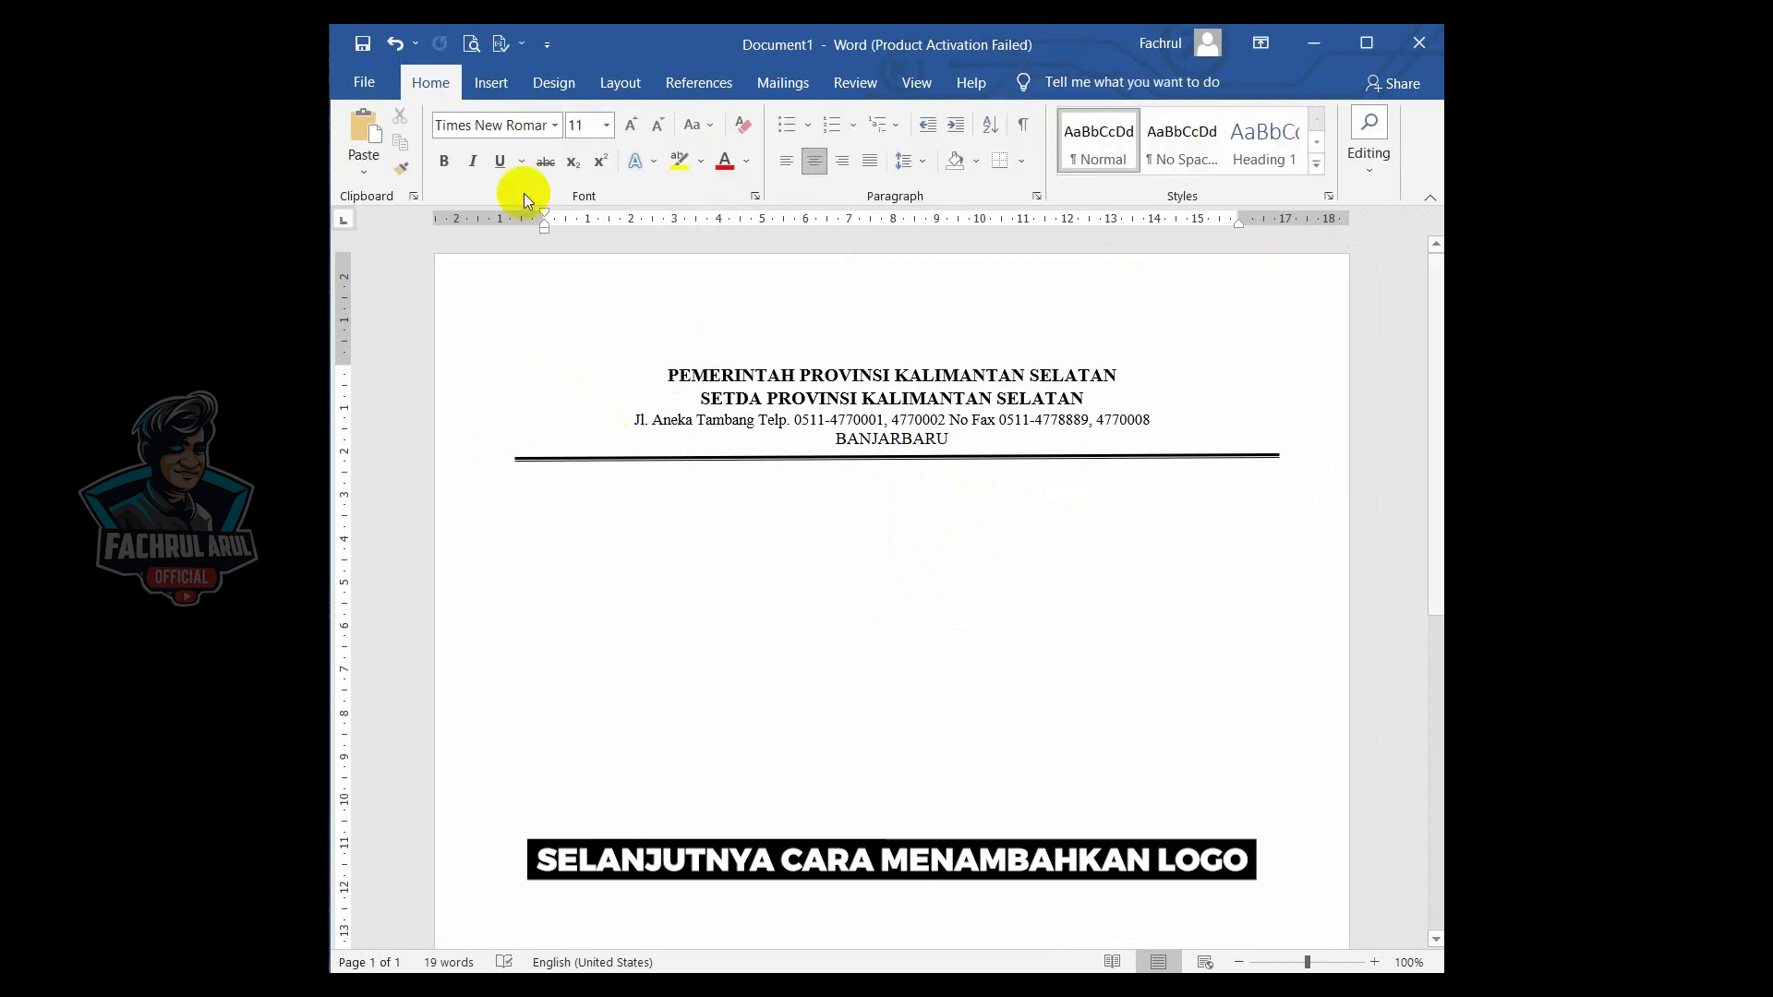
- Draw a square text box at the letterhead's upper left, beside the heading lines
{"action": "left_click", "coordinate": [482, 84]}
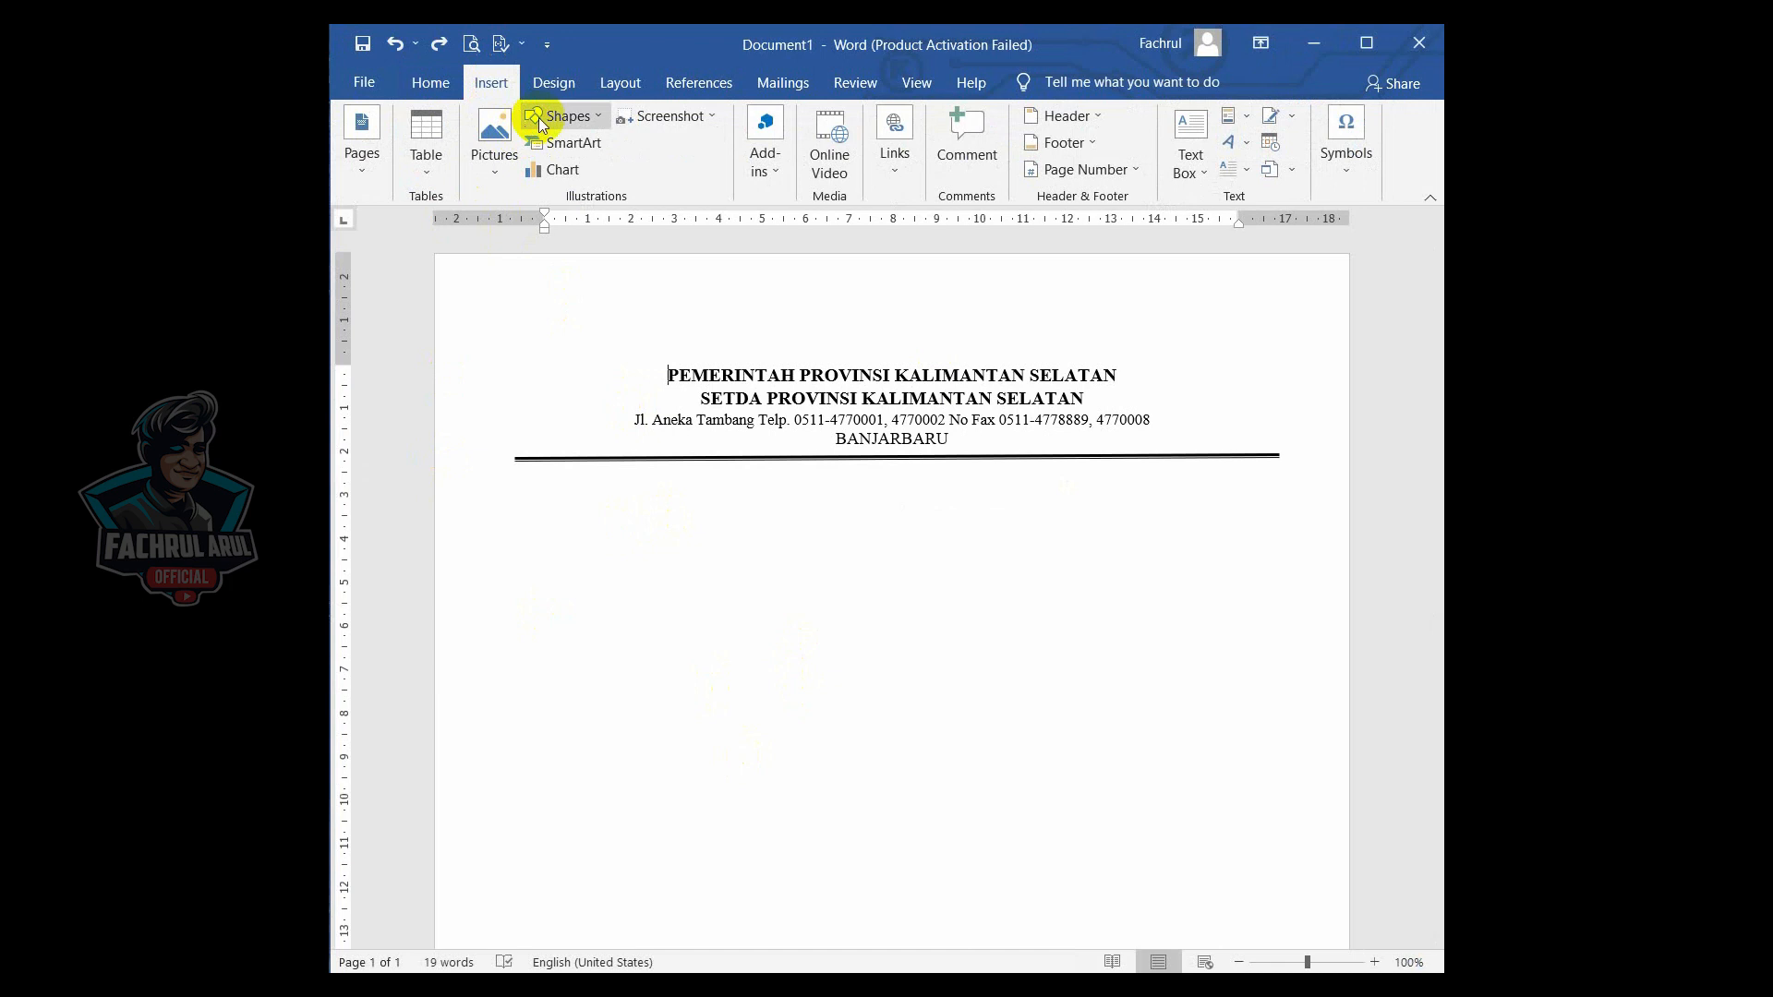
{"action": "left_click", "coordinate": [540, 117]}
{"action": "left_click", "coordinate": [533, 168]}
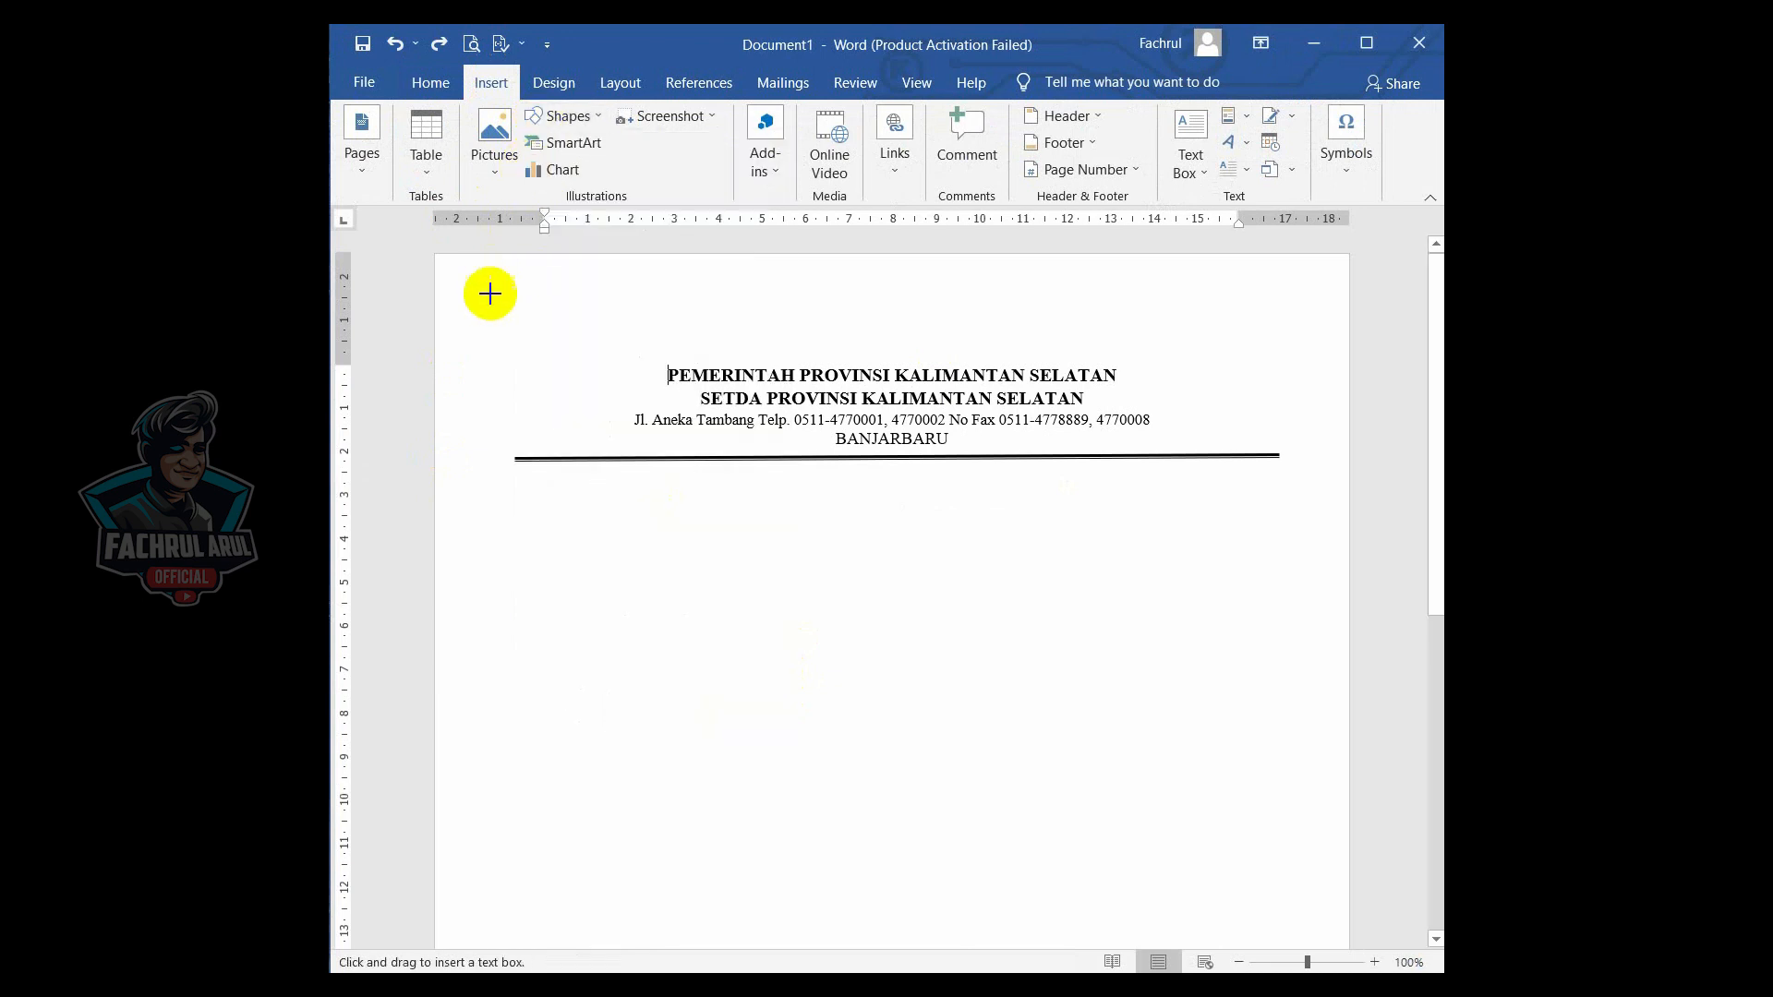
{"action": "left_click_drag", "start_coordinate": [498, 303], "coordinate": [630, 440]}
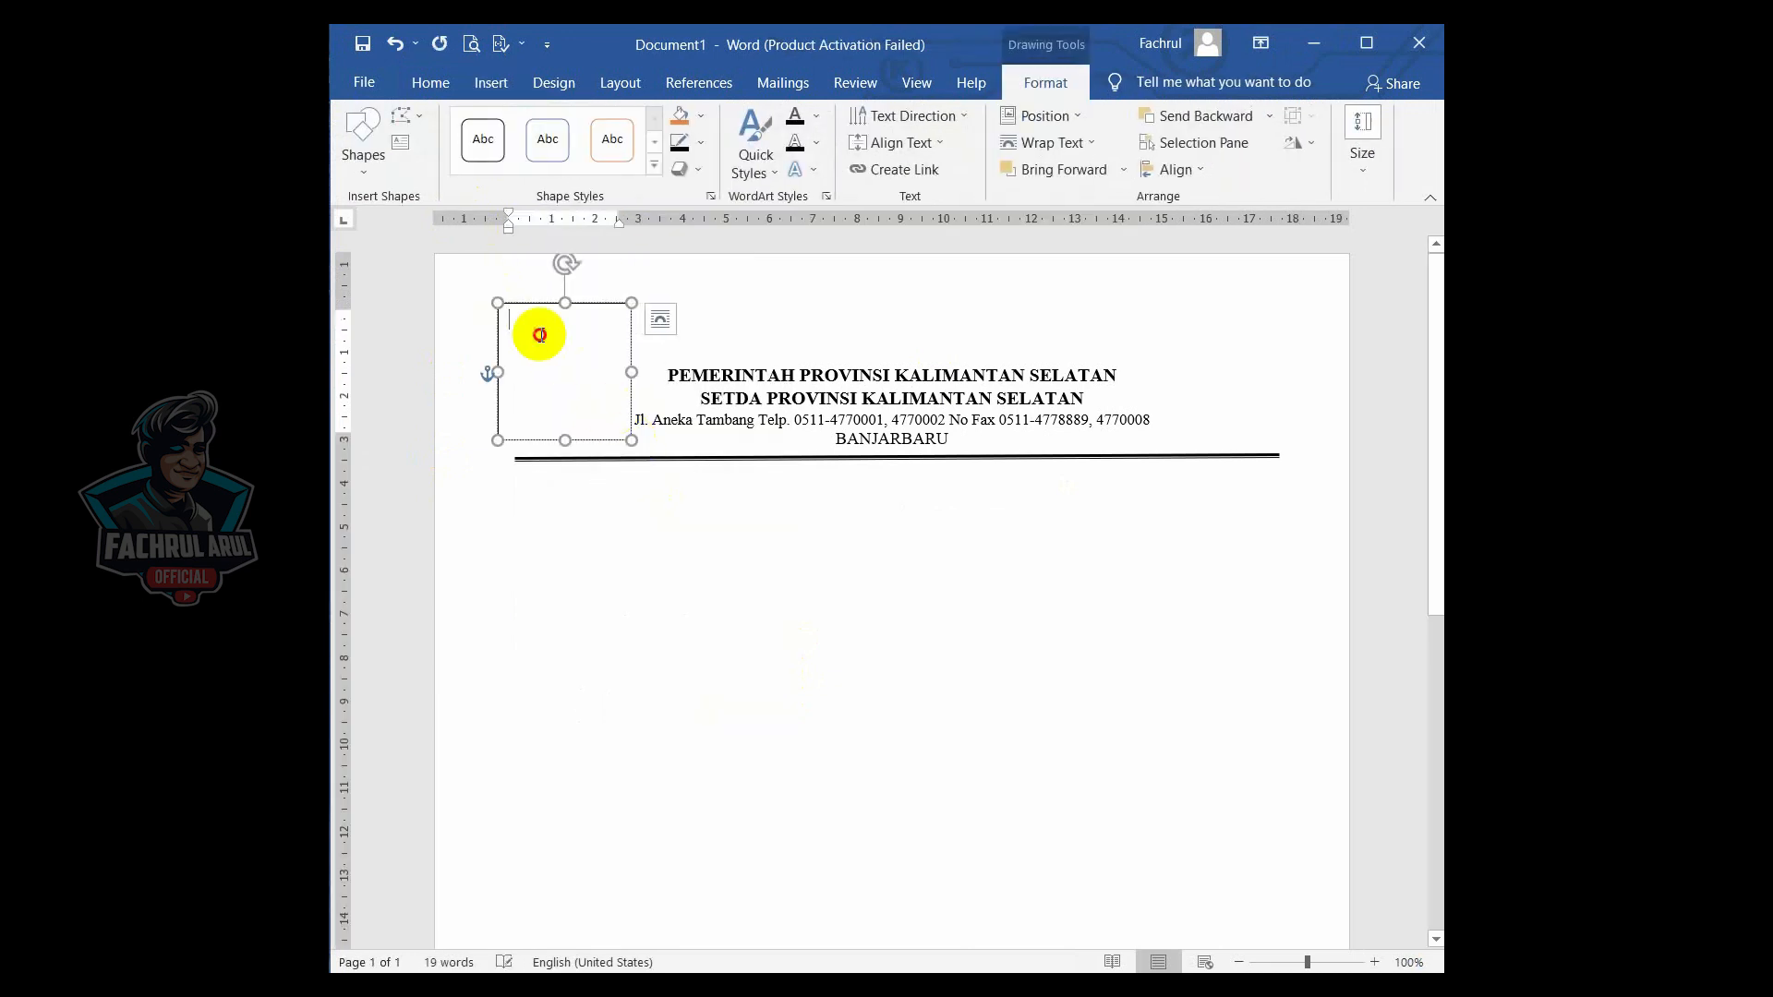
- Insert the Logo picture from the WORD folder on the device into the text box
{"action": "left_click", "coordinate": [493, 85]}
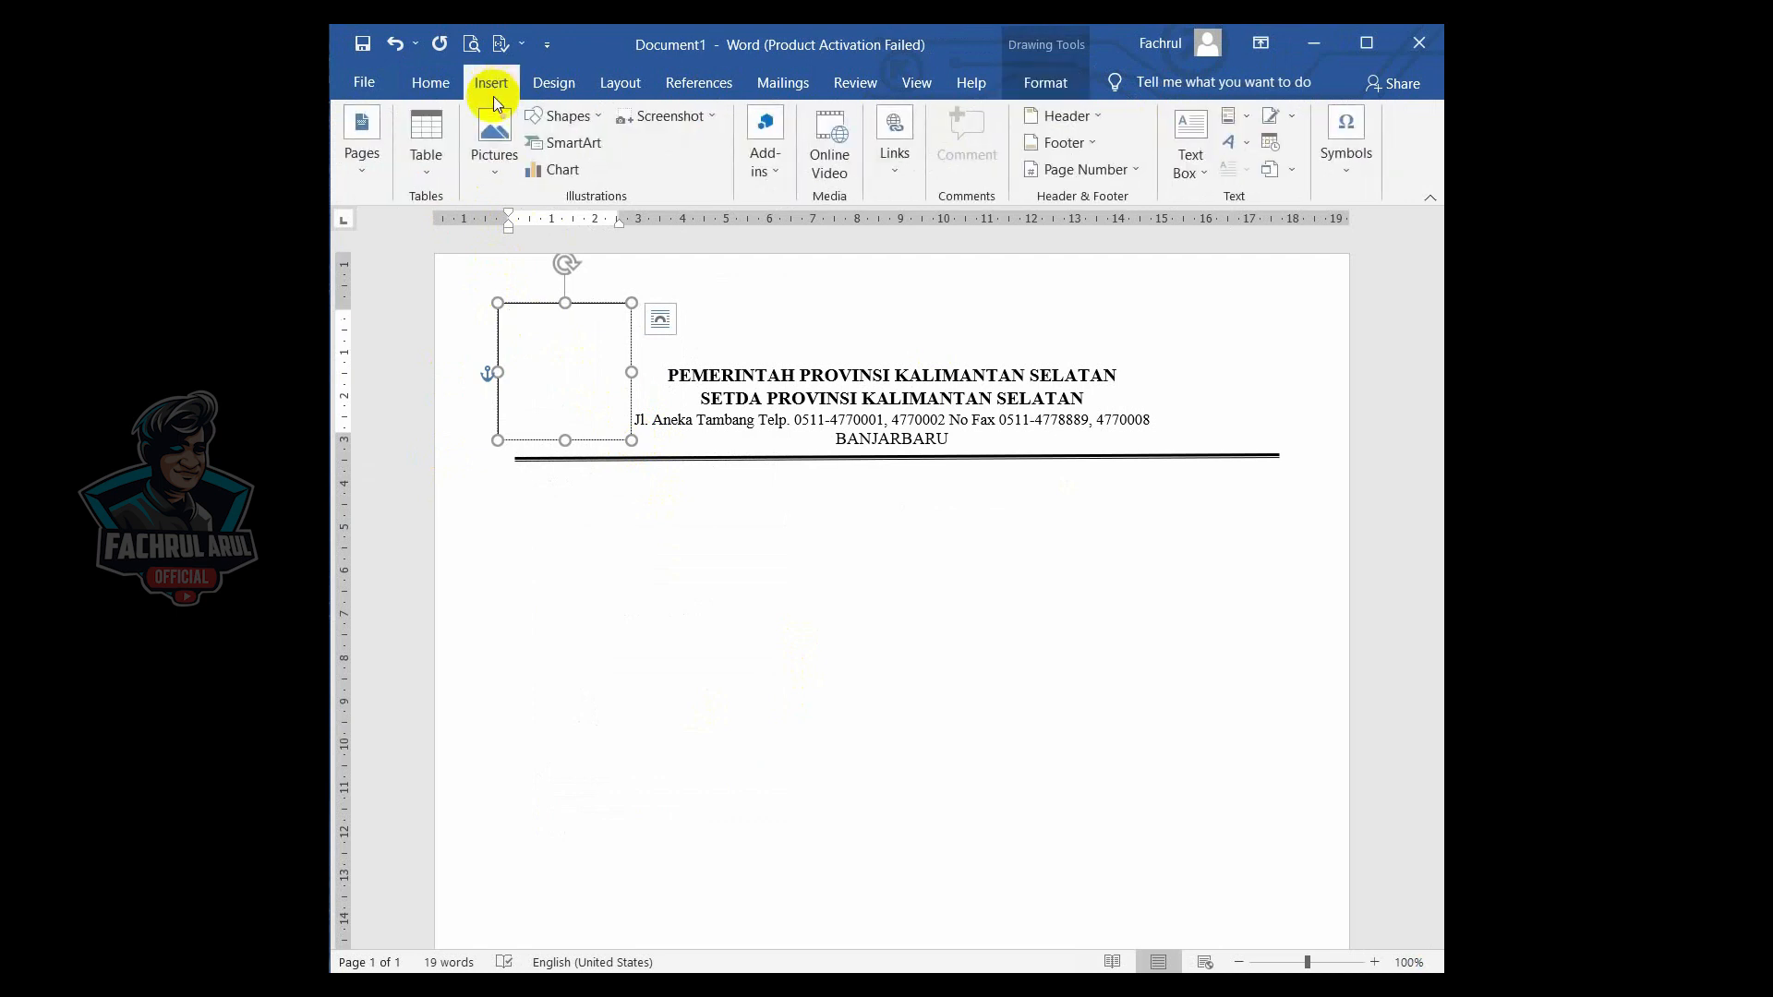
{"action": "left_click", "coordinate": [497, 148]}
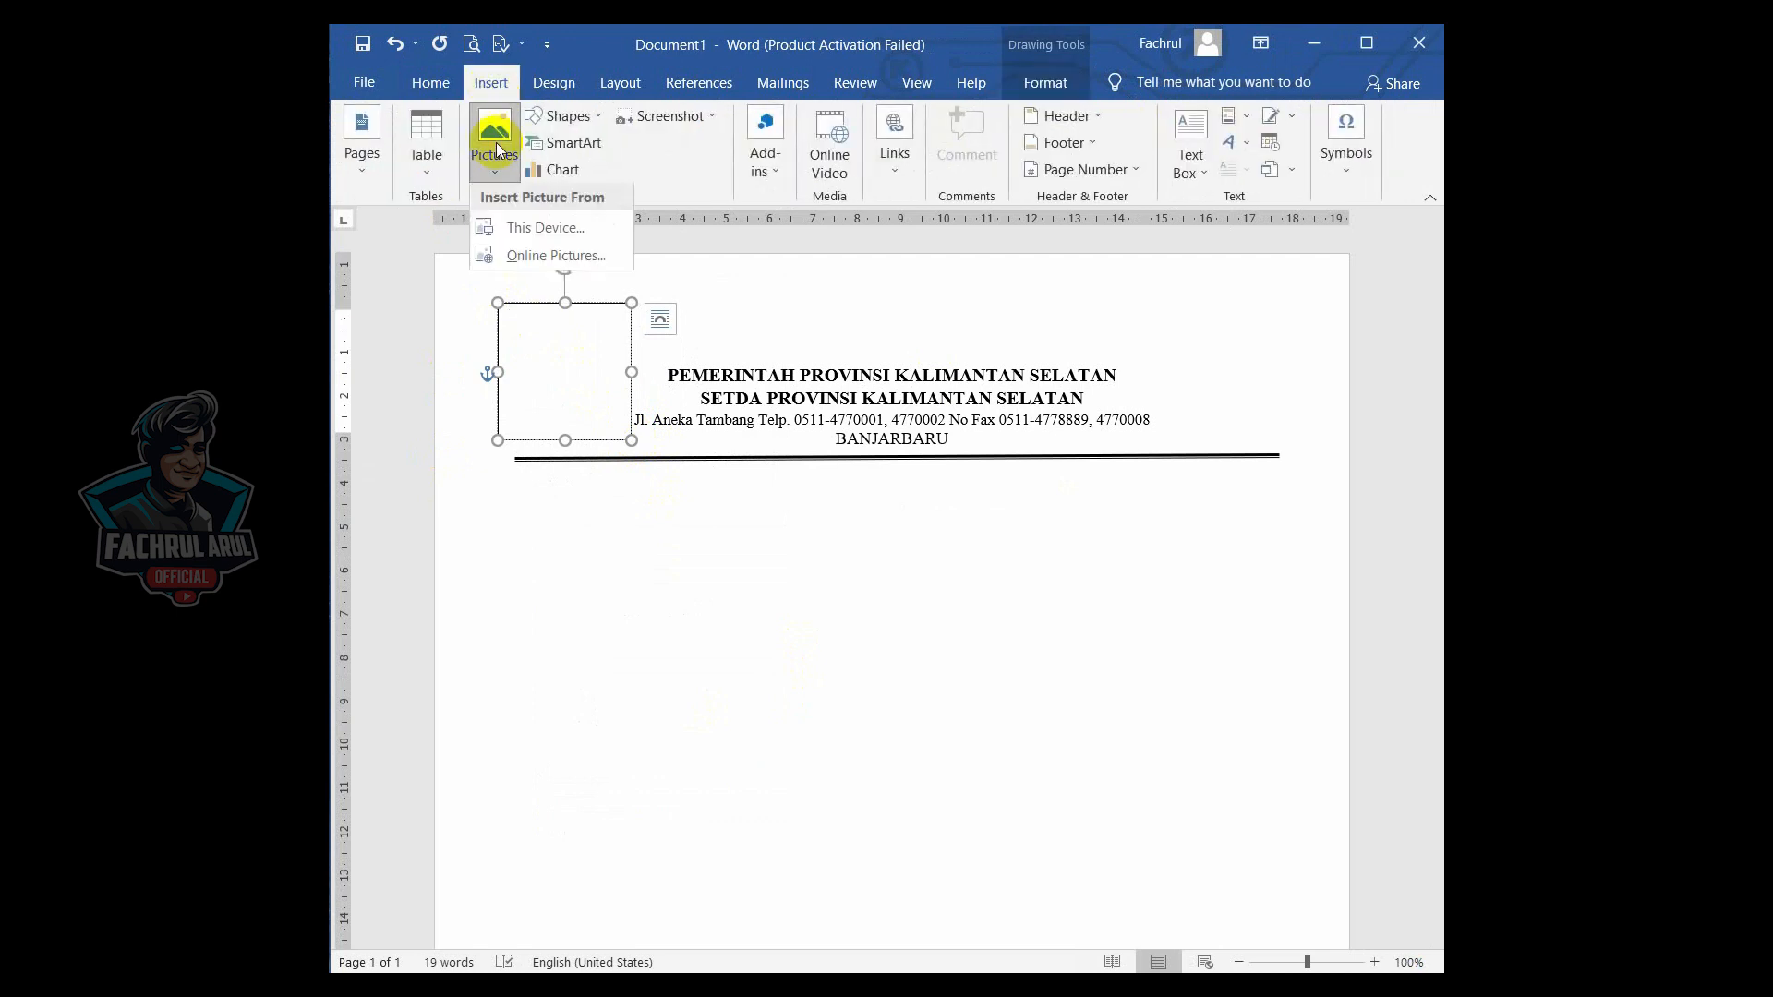
{"action": "left_click", "coordinate": [520, 227]}
{"action": "left_click", "coordinate": [734, 222]}
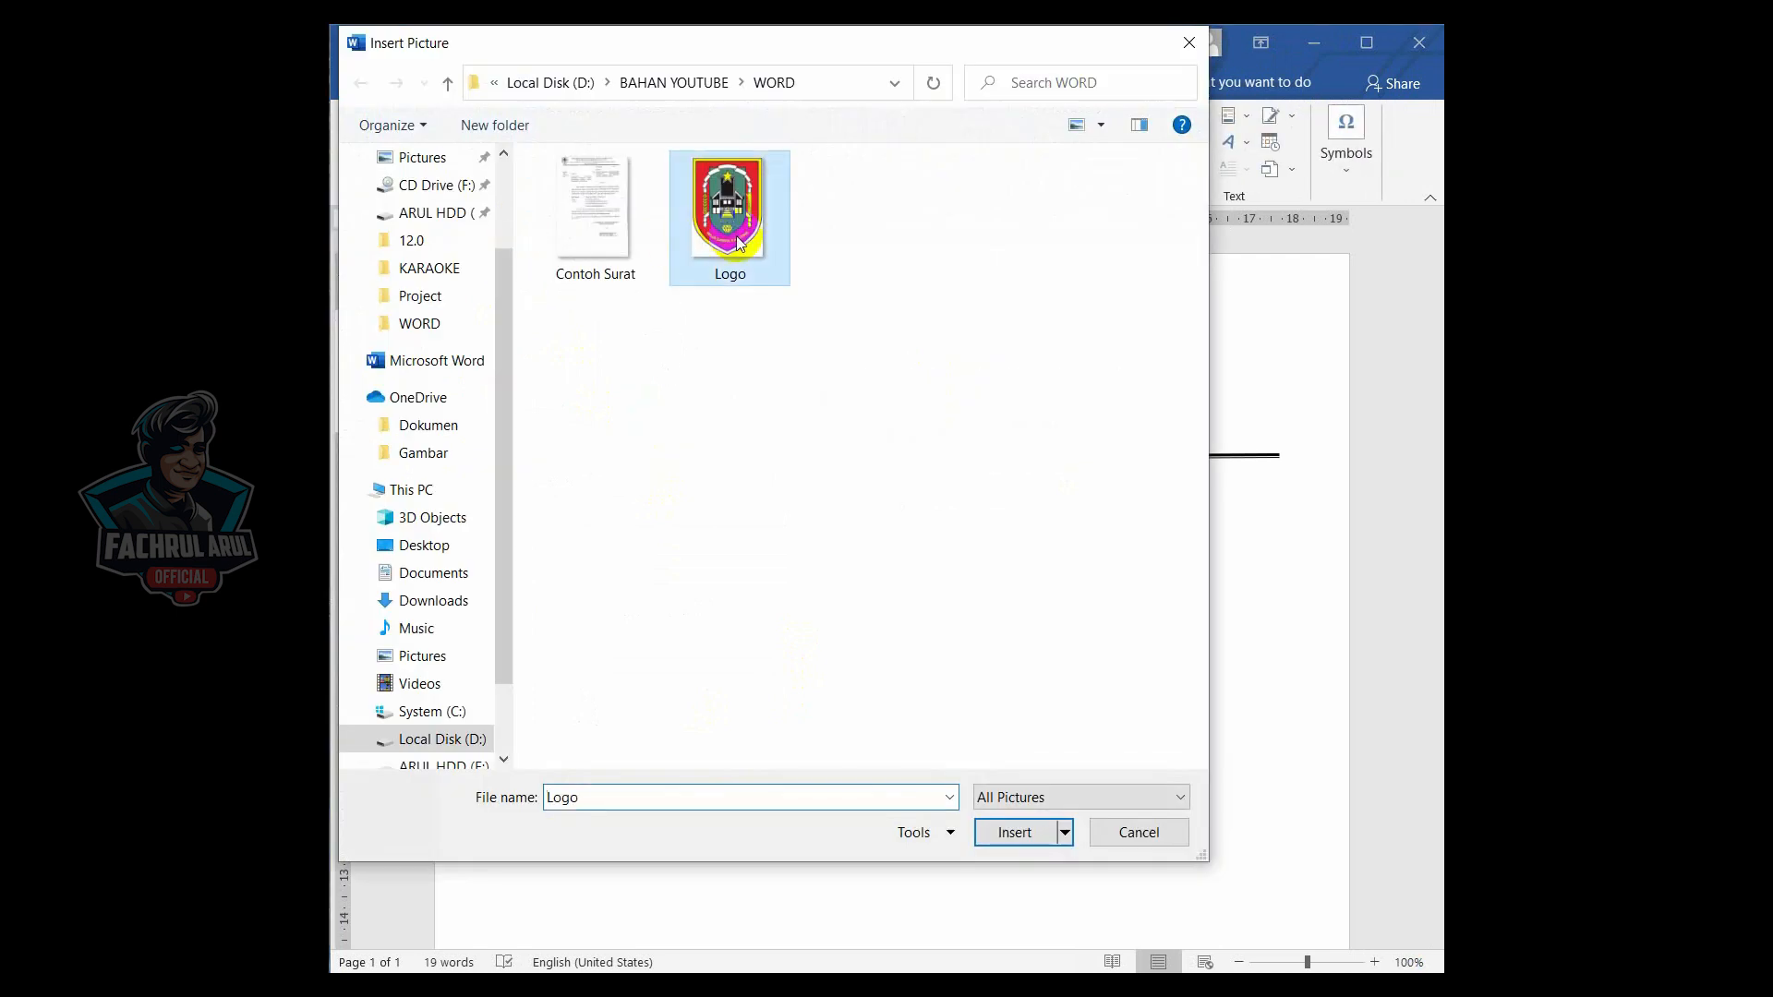
{"action": "left_click", "coordinate": [1013, 833]}
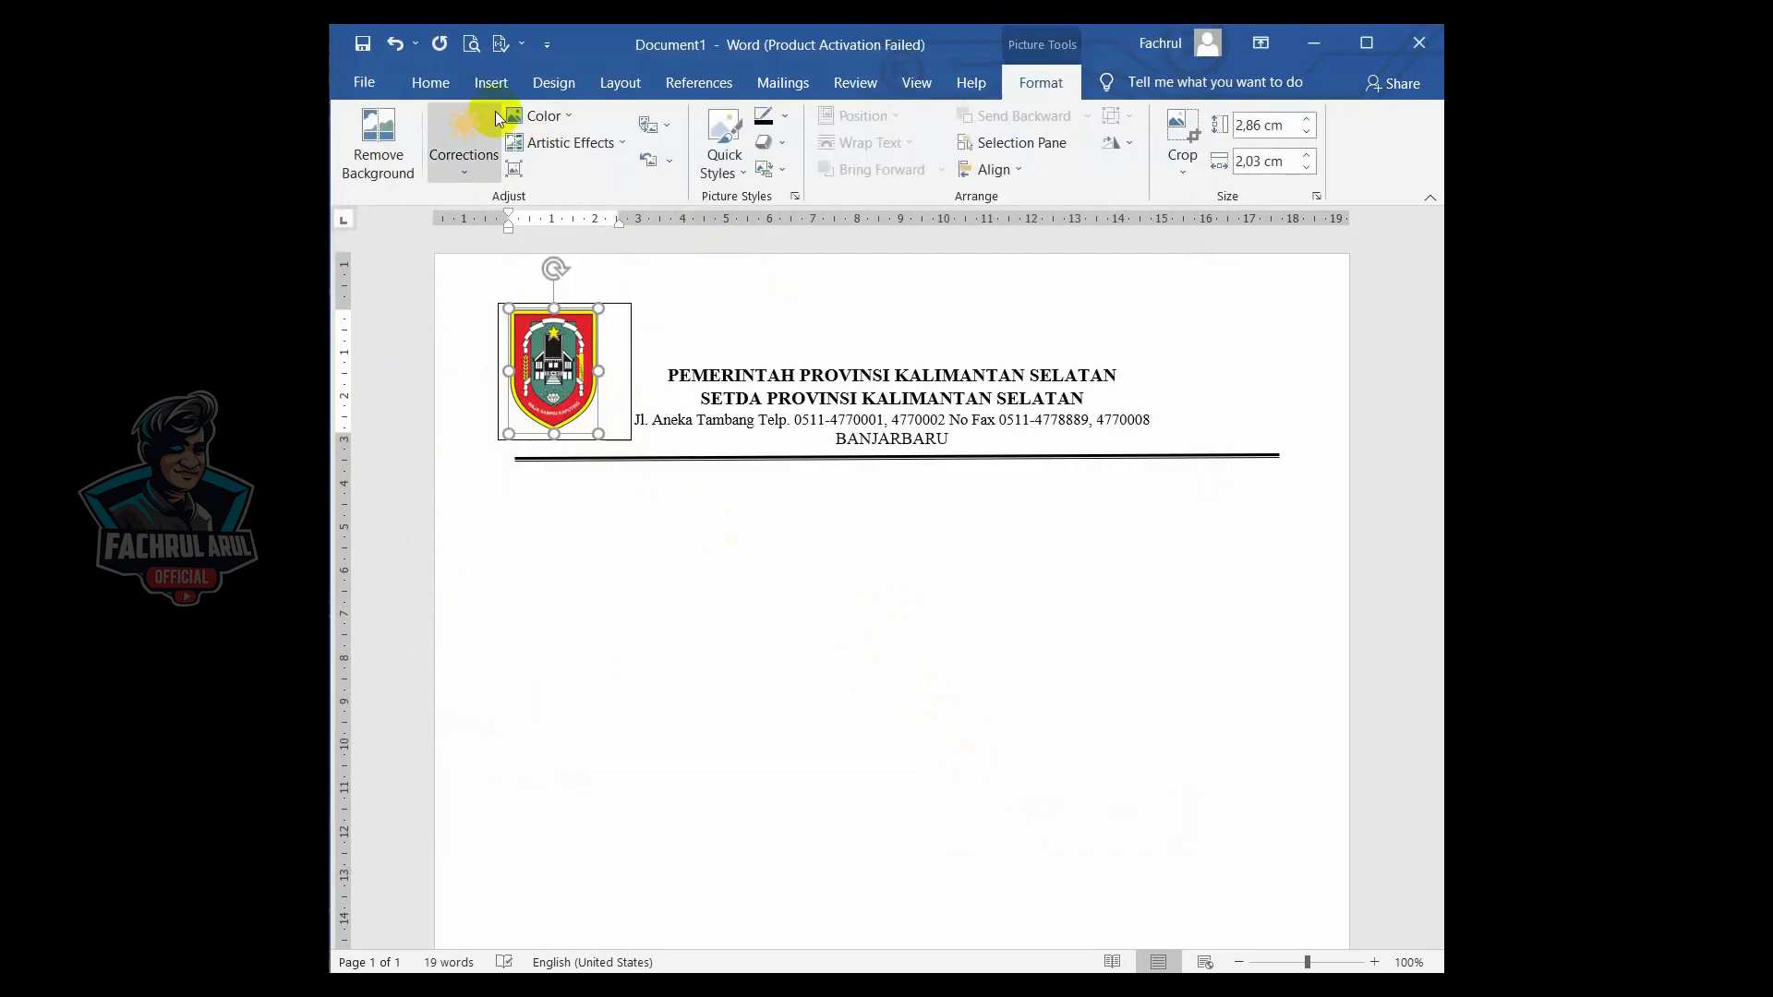
- Center the logo within its text box
{"action": "left_click", "coordinate": [431, 82]}
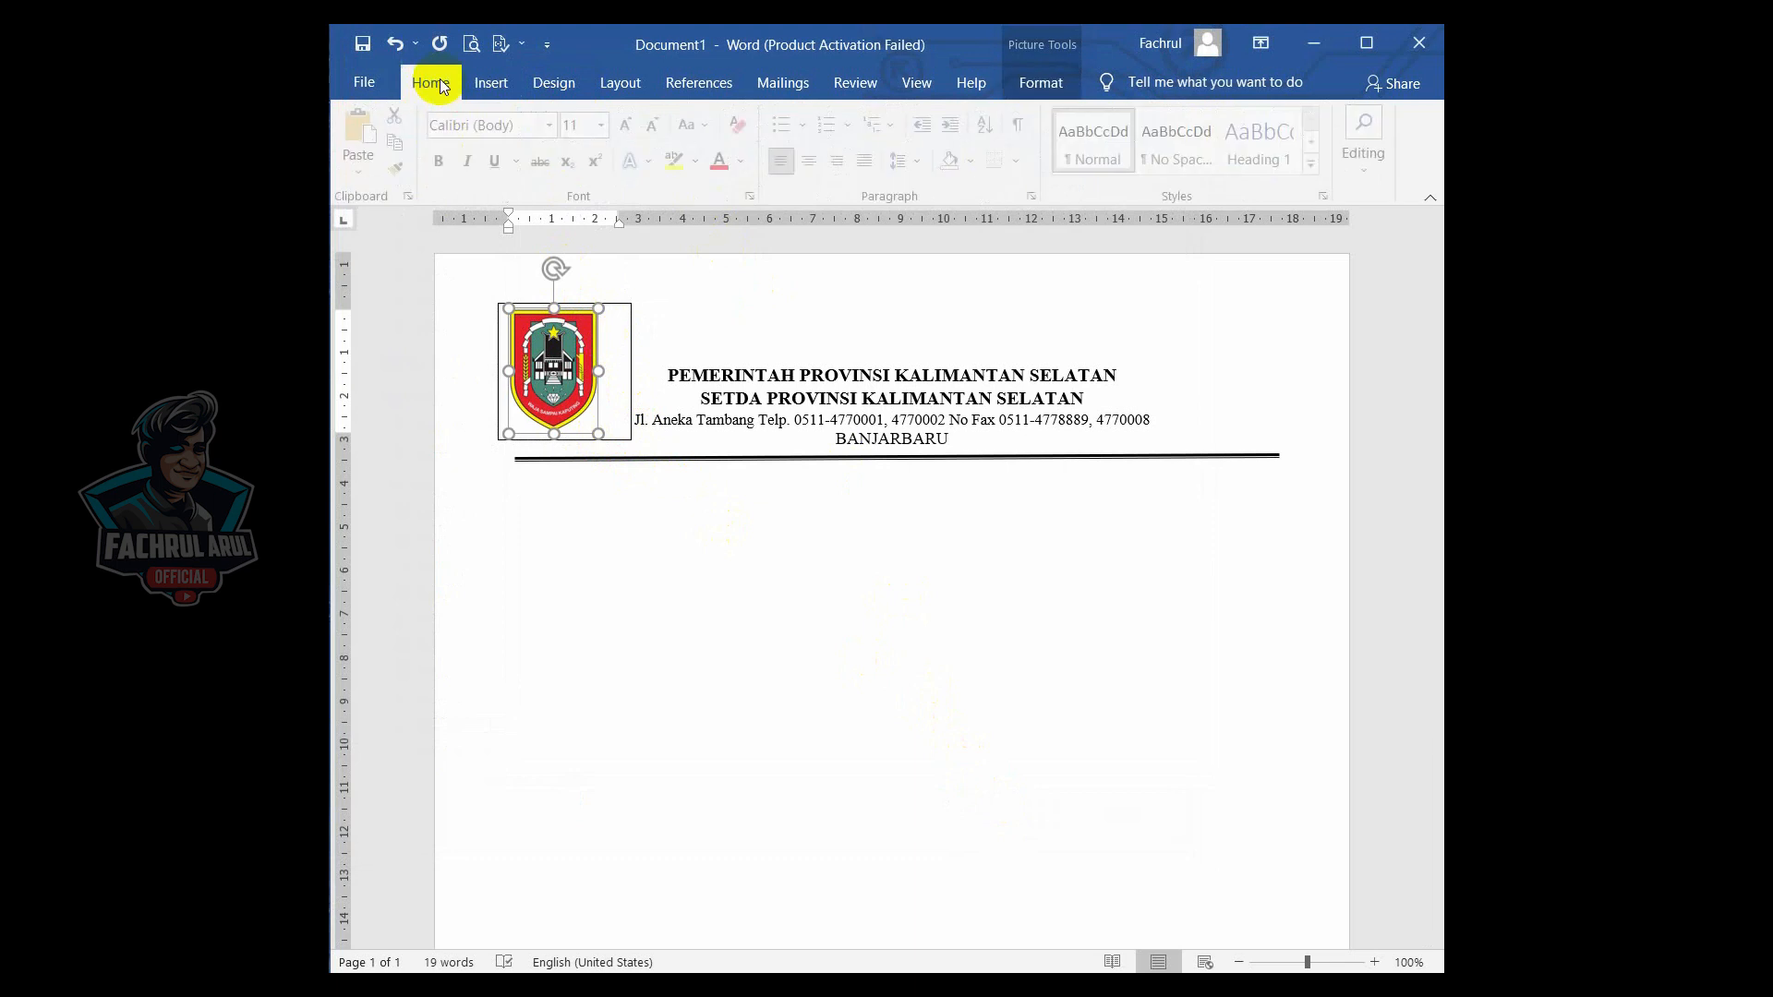
{"action": "left_click", "coordinate": [821, 168]}
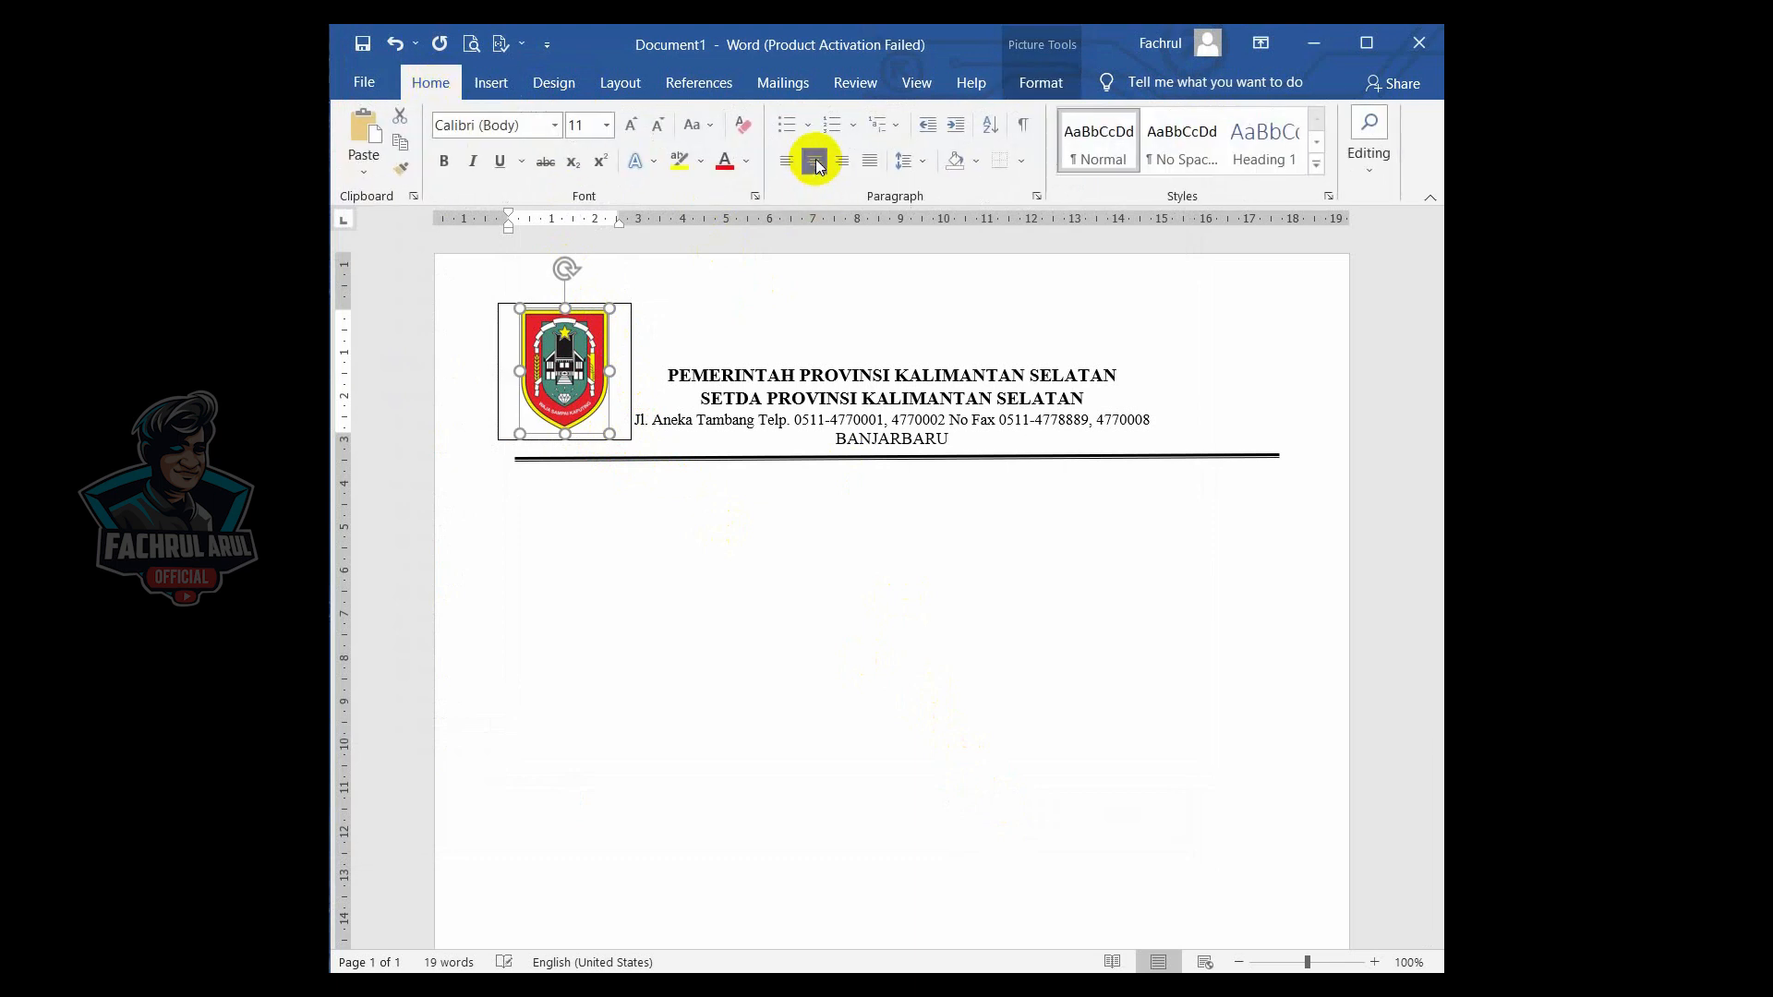
- Remove the logo text box's outline and move the box slightly down and right
{"action": "left_click", "coordinate": [628, 342]}
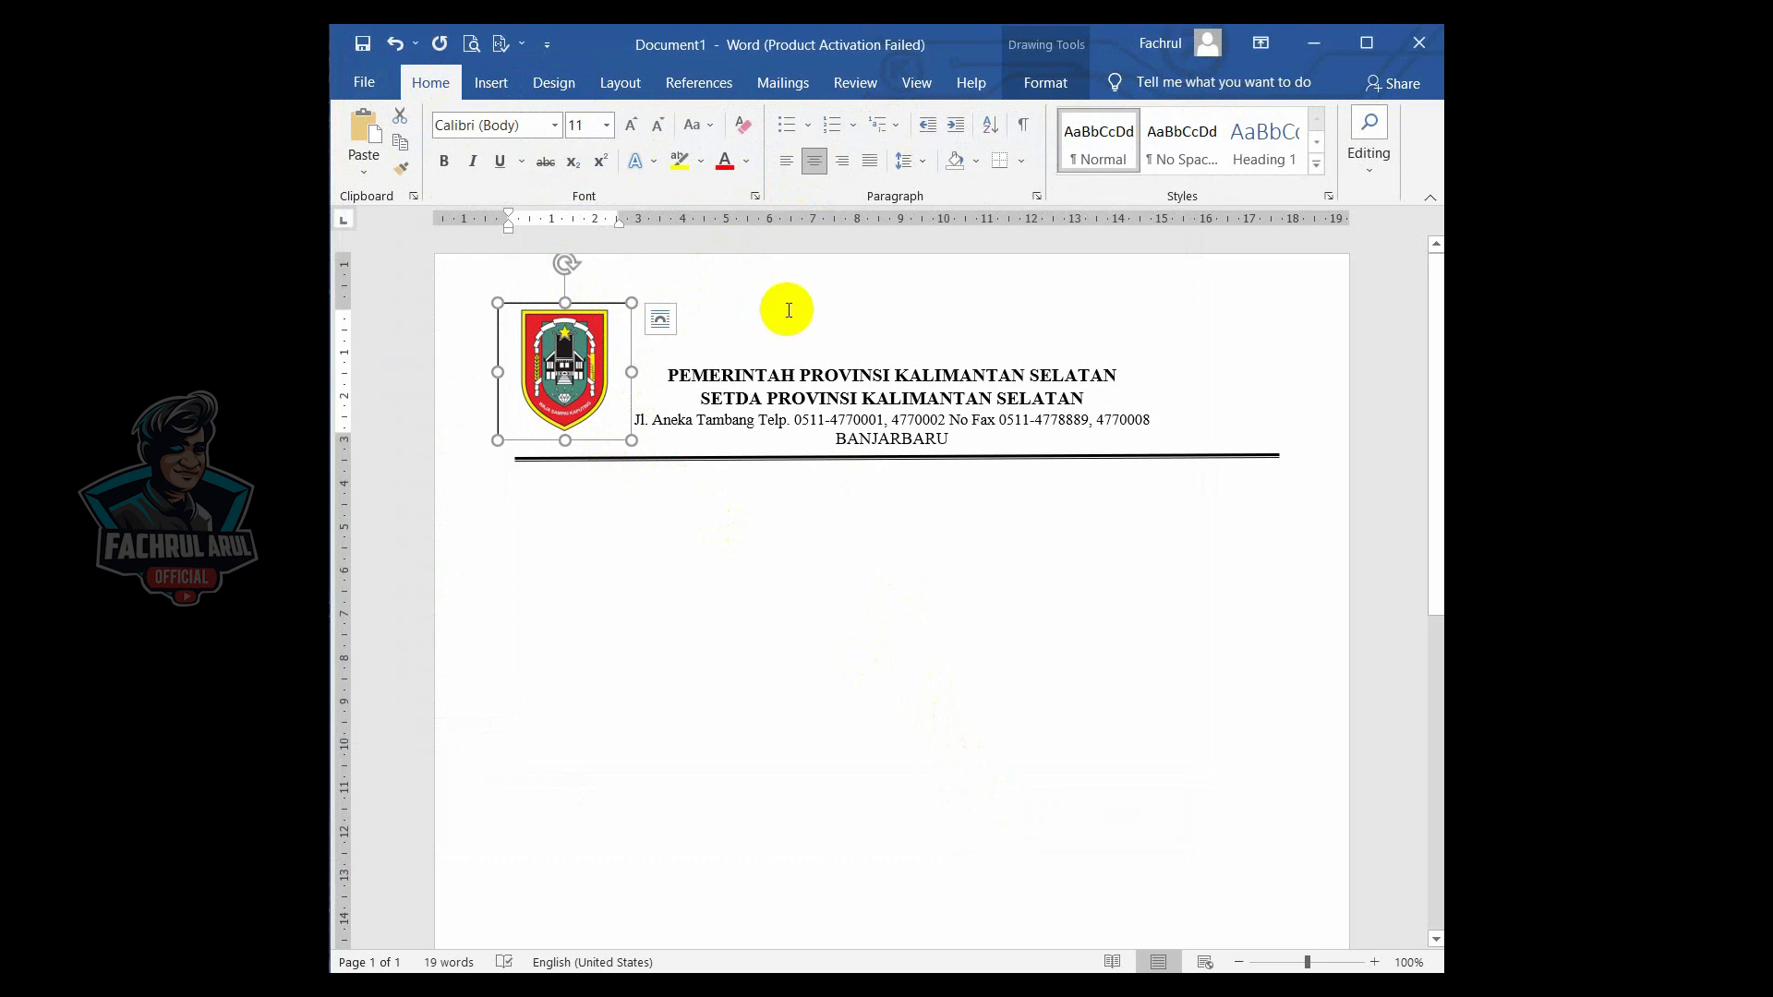
{"action": "left_click", "coordinate": [1042, 88]}
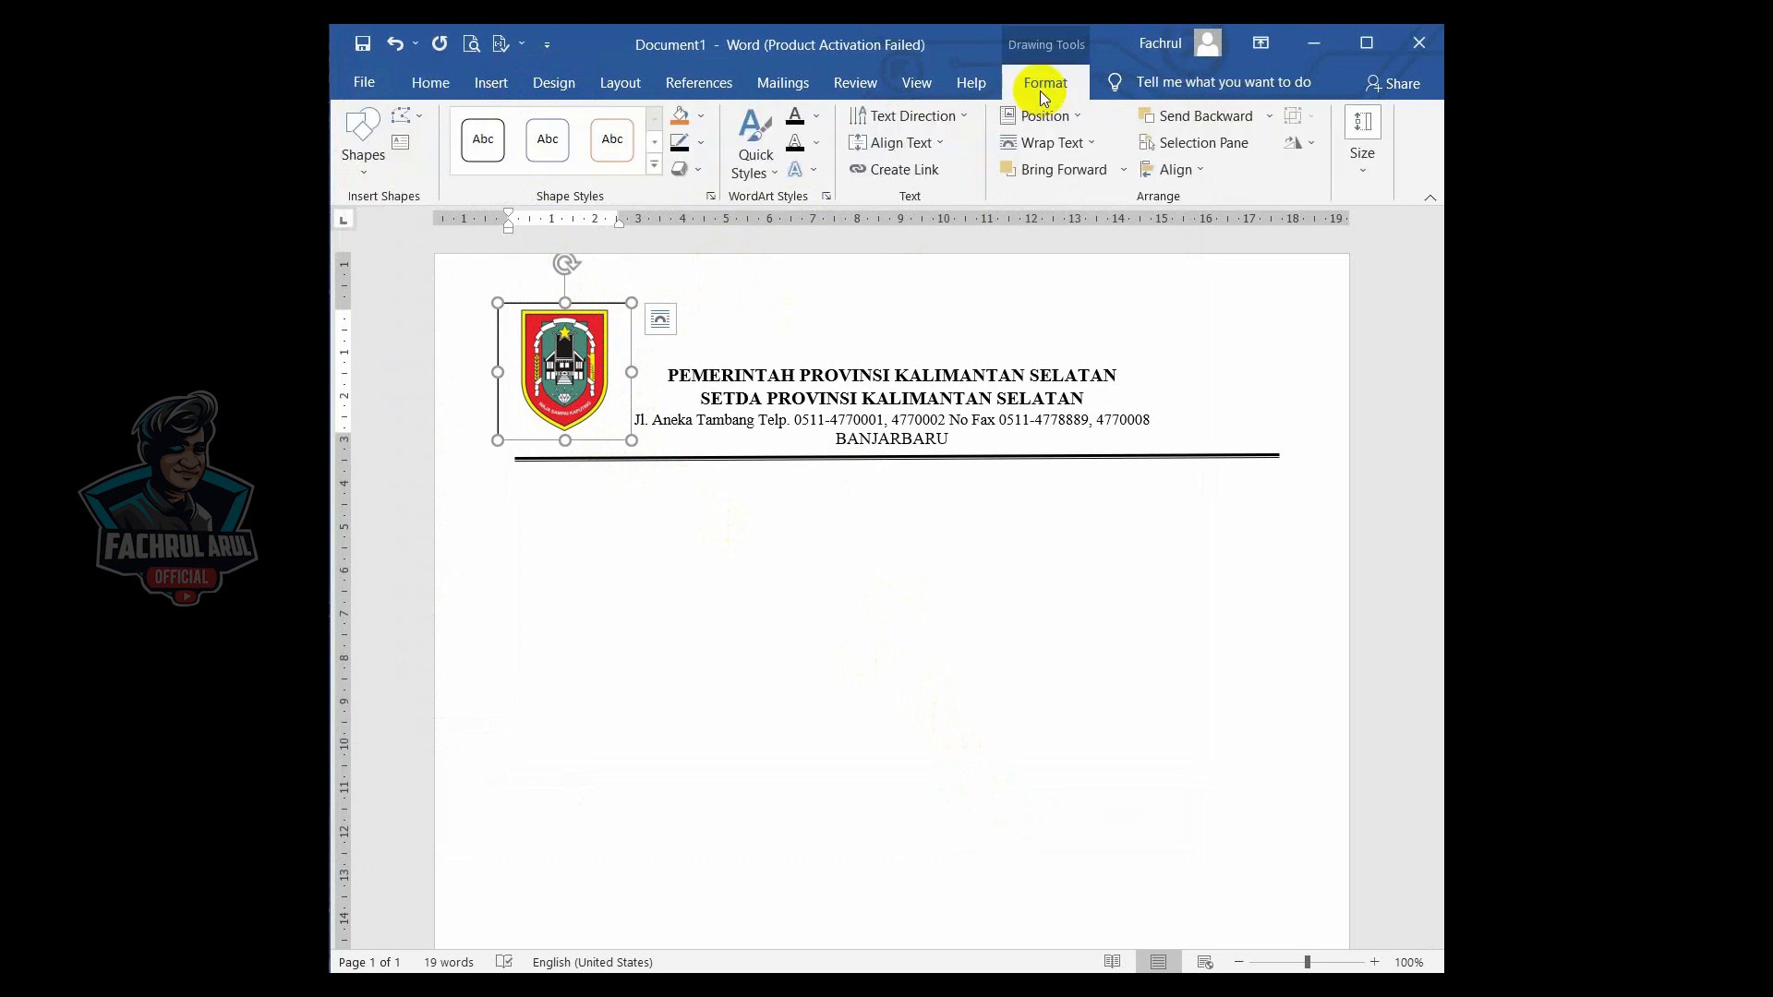
{"action": "left_click", "coordinate": [699, 145]}
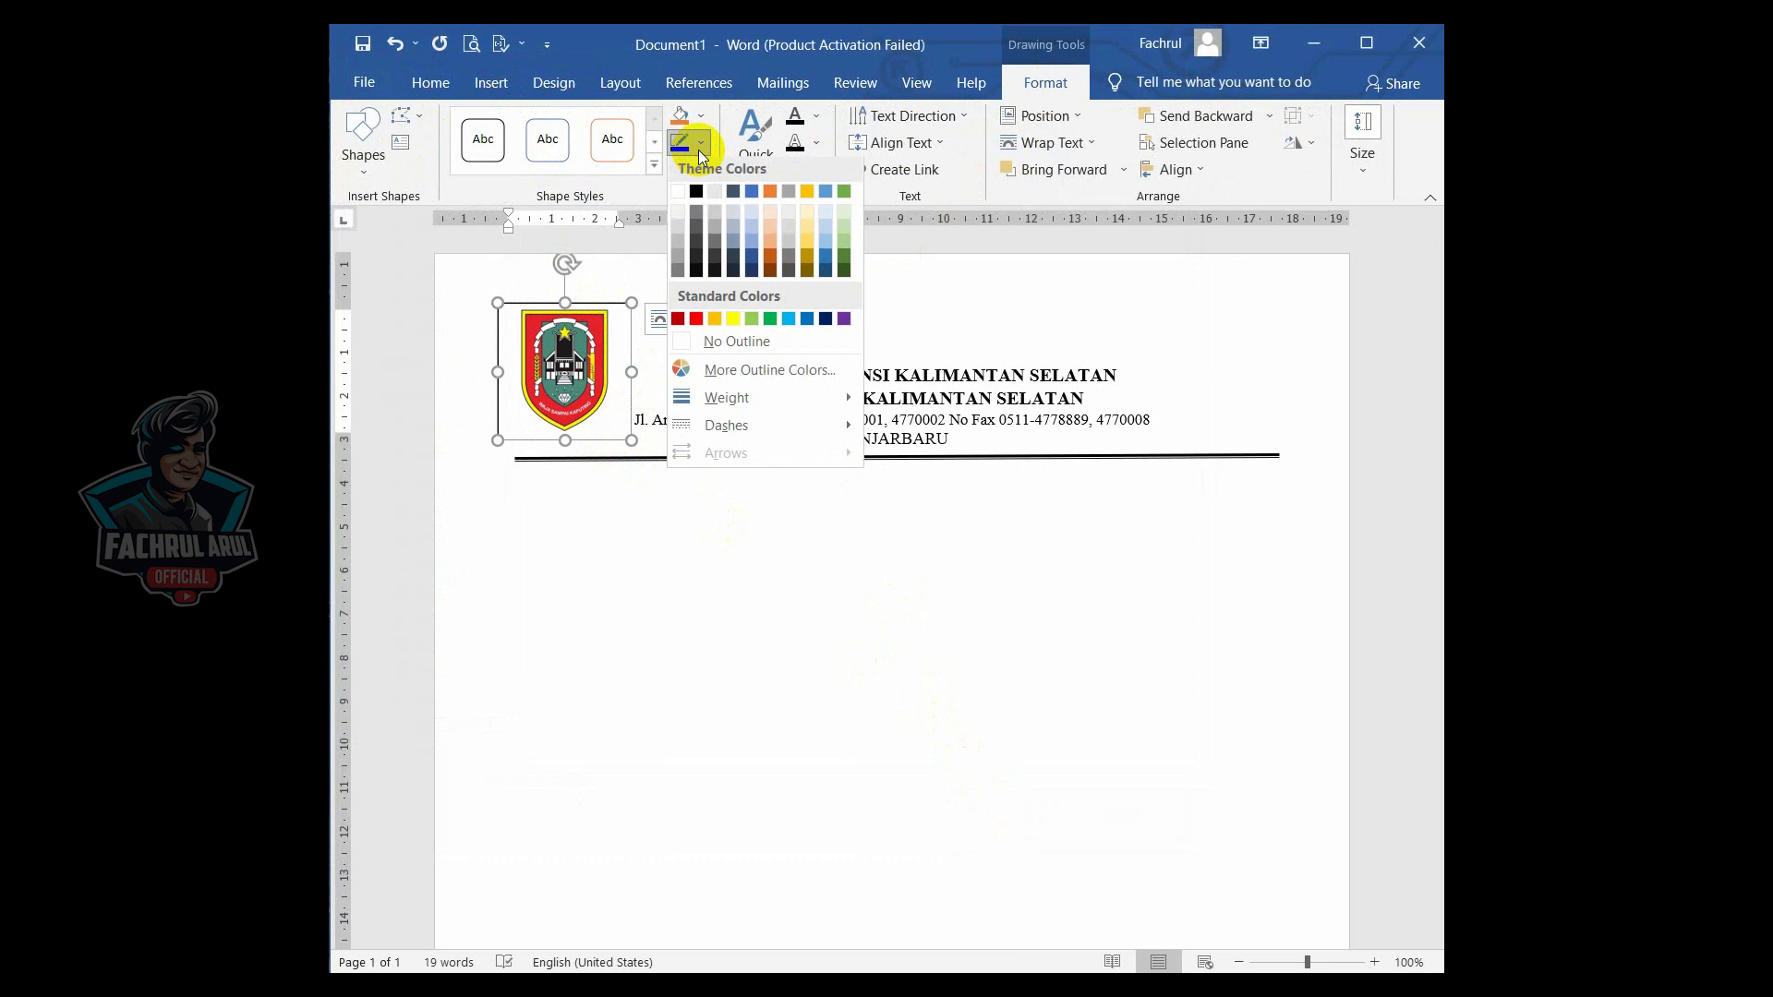
{"action": "left_click", "coordinate": [745, 346]}
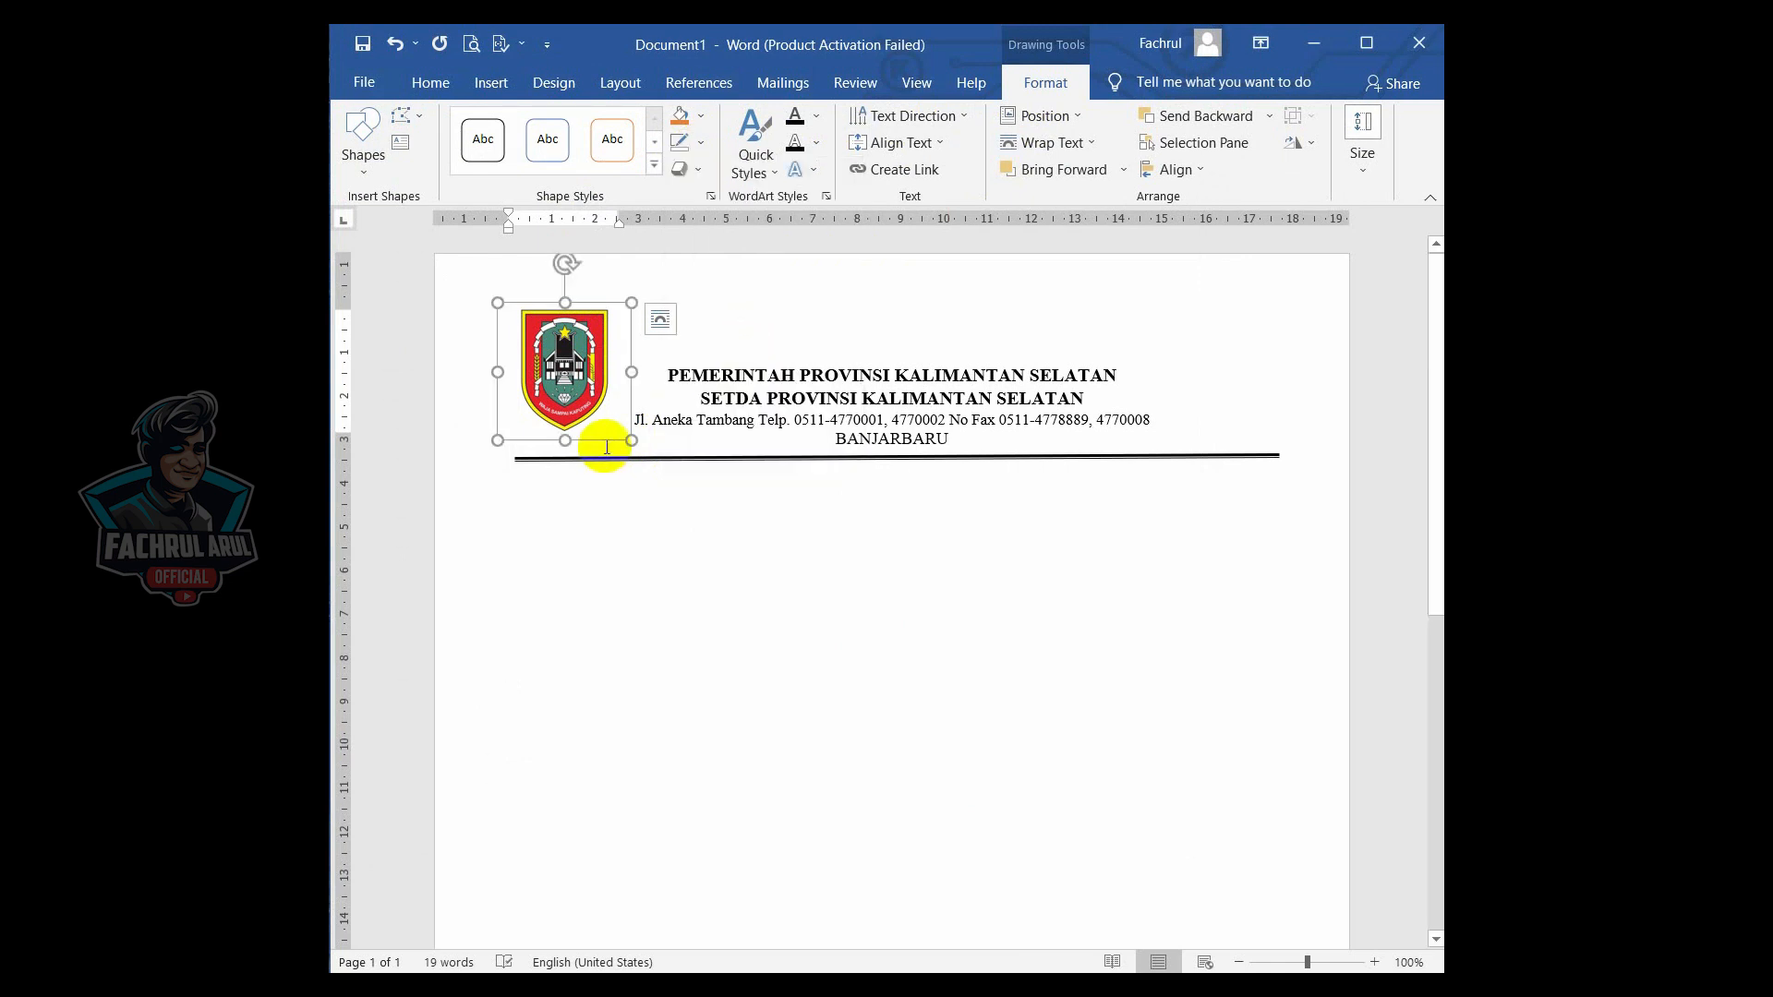
{"action": "left_click_drag", "start_coordinate": [605, 442], "coordinate": [624, 456]}
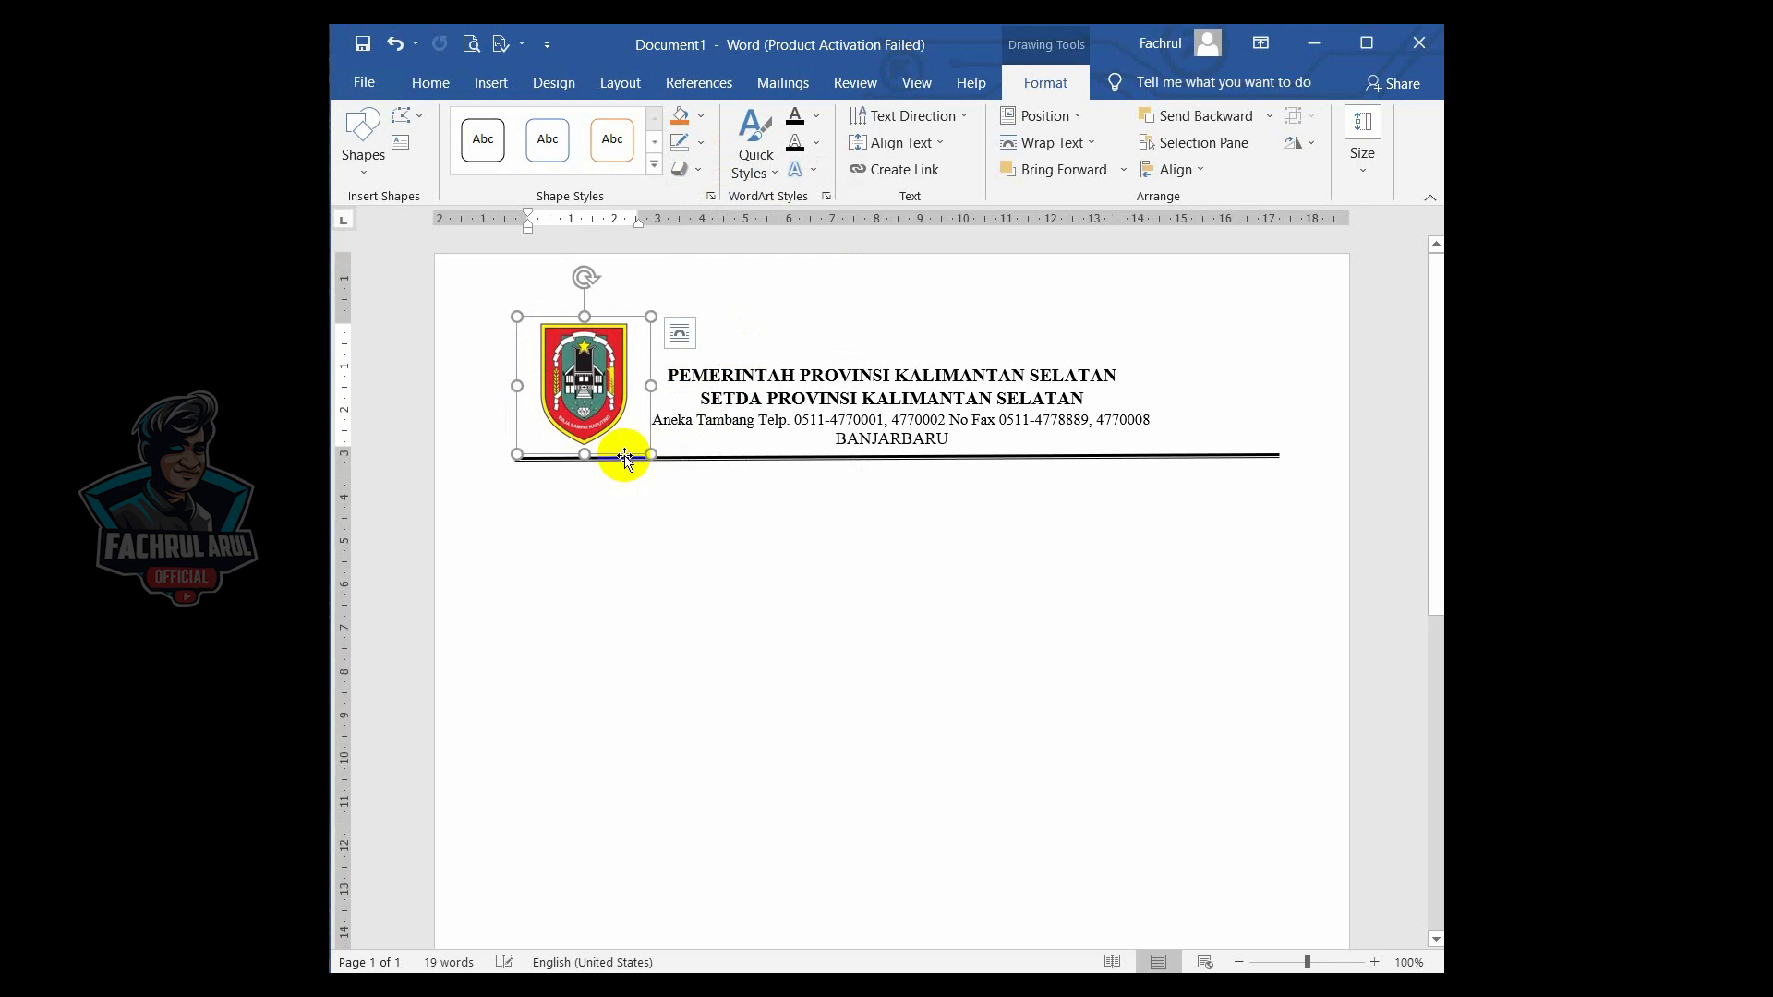
- Set the logo text box to No Fill and deselect it
{"action": "left_click", "coordinate": [704, 119]}
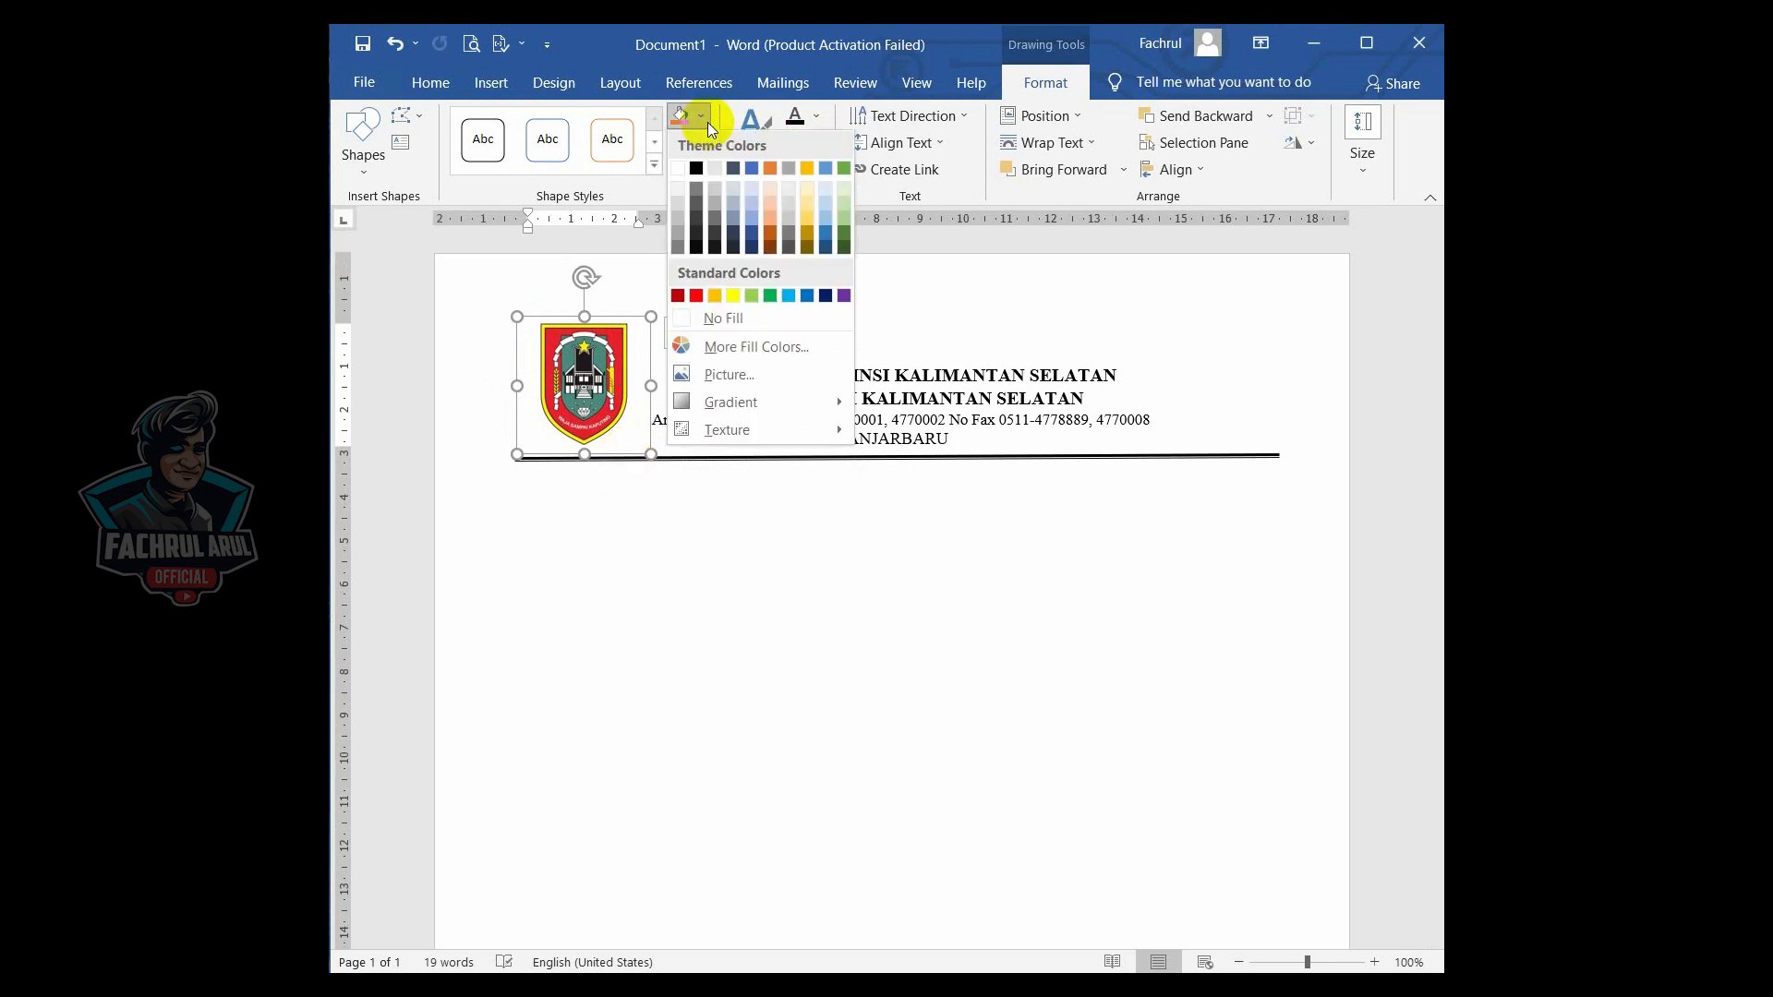
{"action": "left_click", "coordinate": [718, 317]}
{"action": "left_click", "coordinate": [691, 578]}
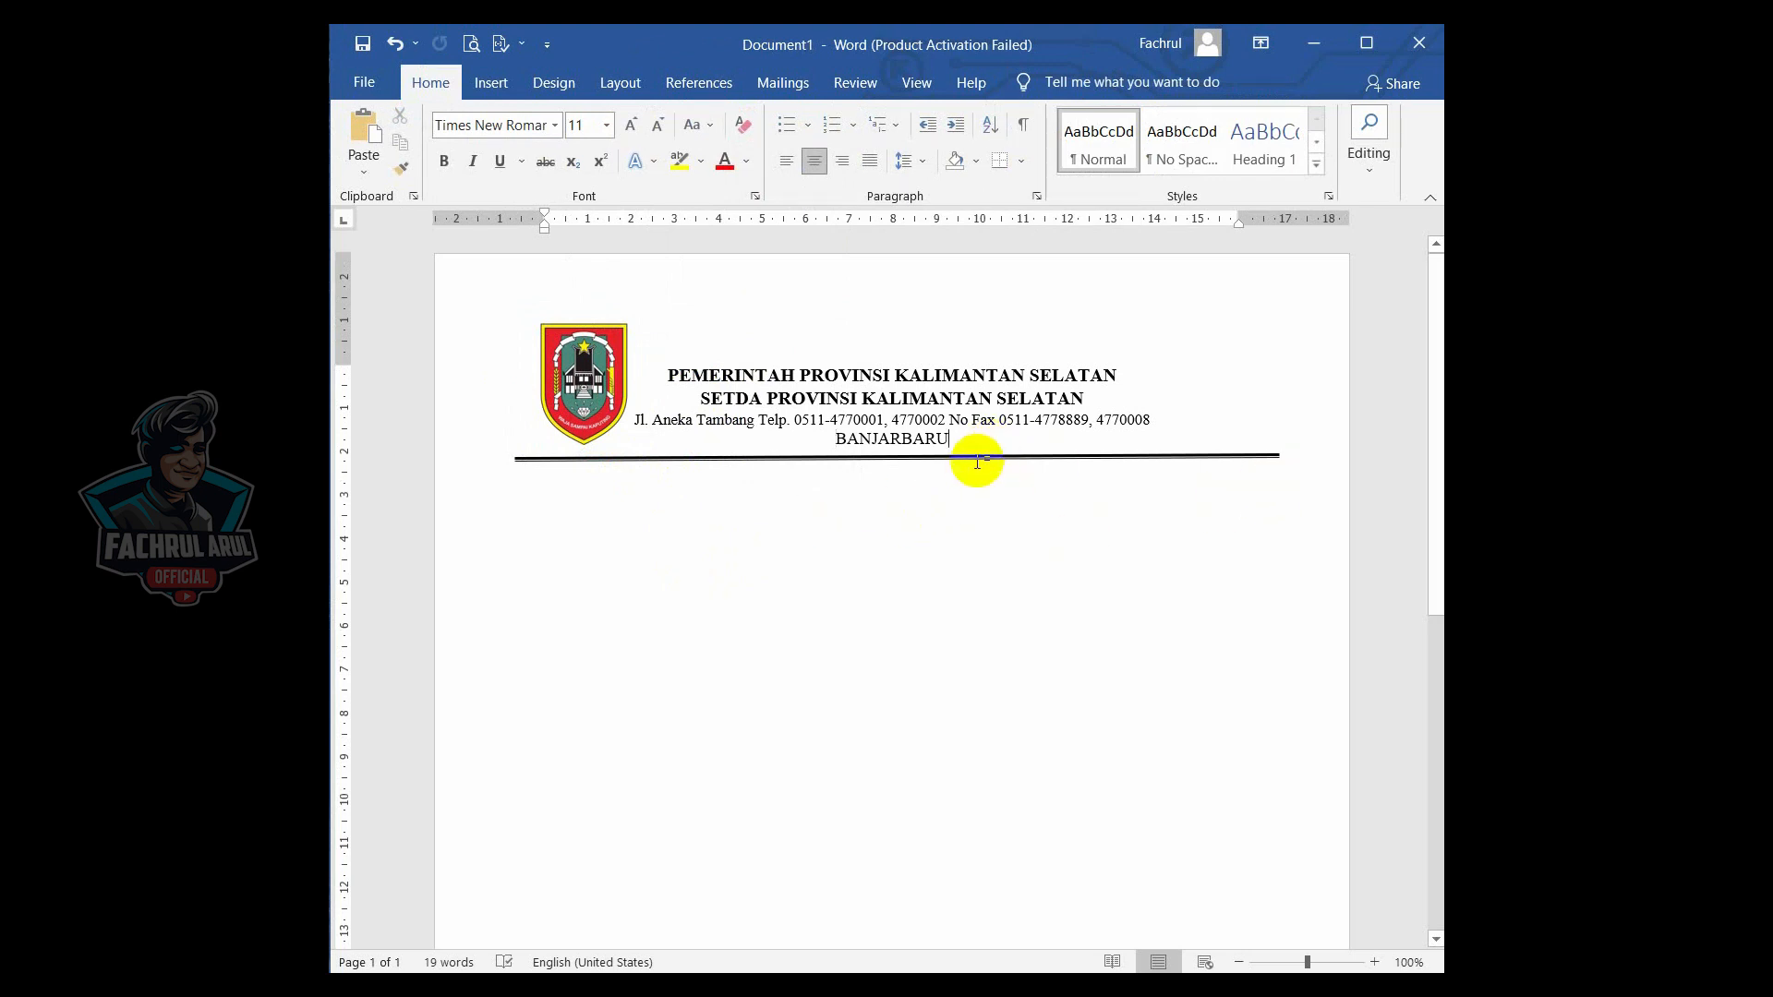
- Place the cursor below the divider and type the line "Banjarbaru, 2013"
{"action": "left_click", "coordinate": [548, 490]}
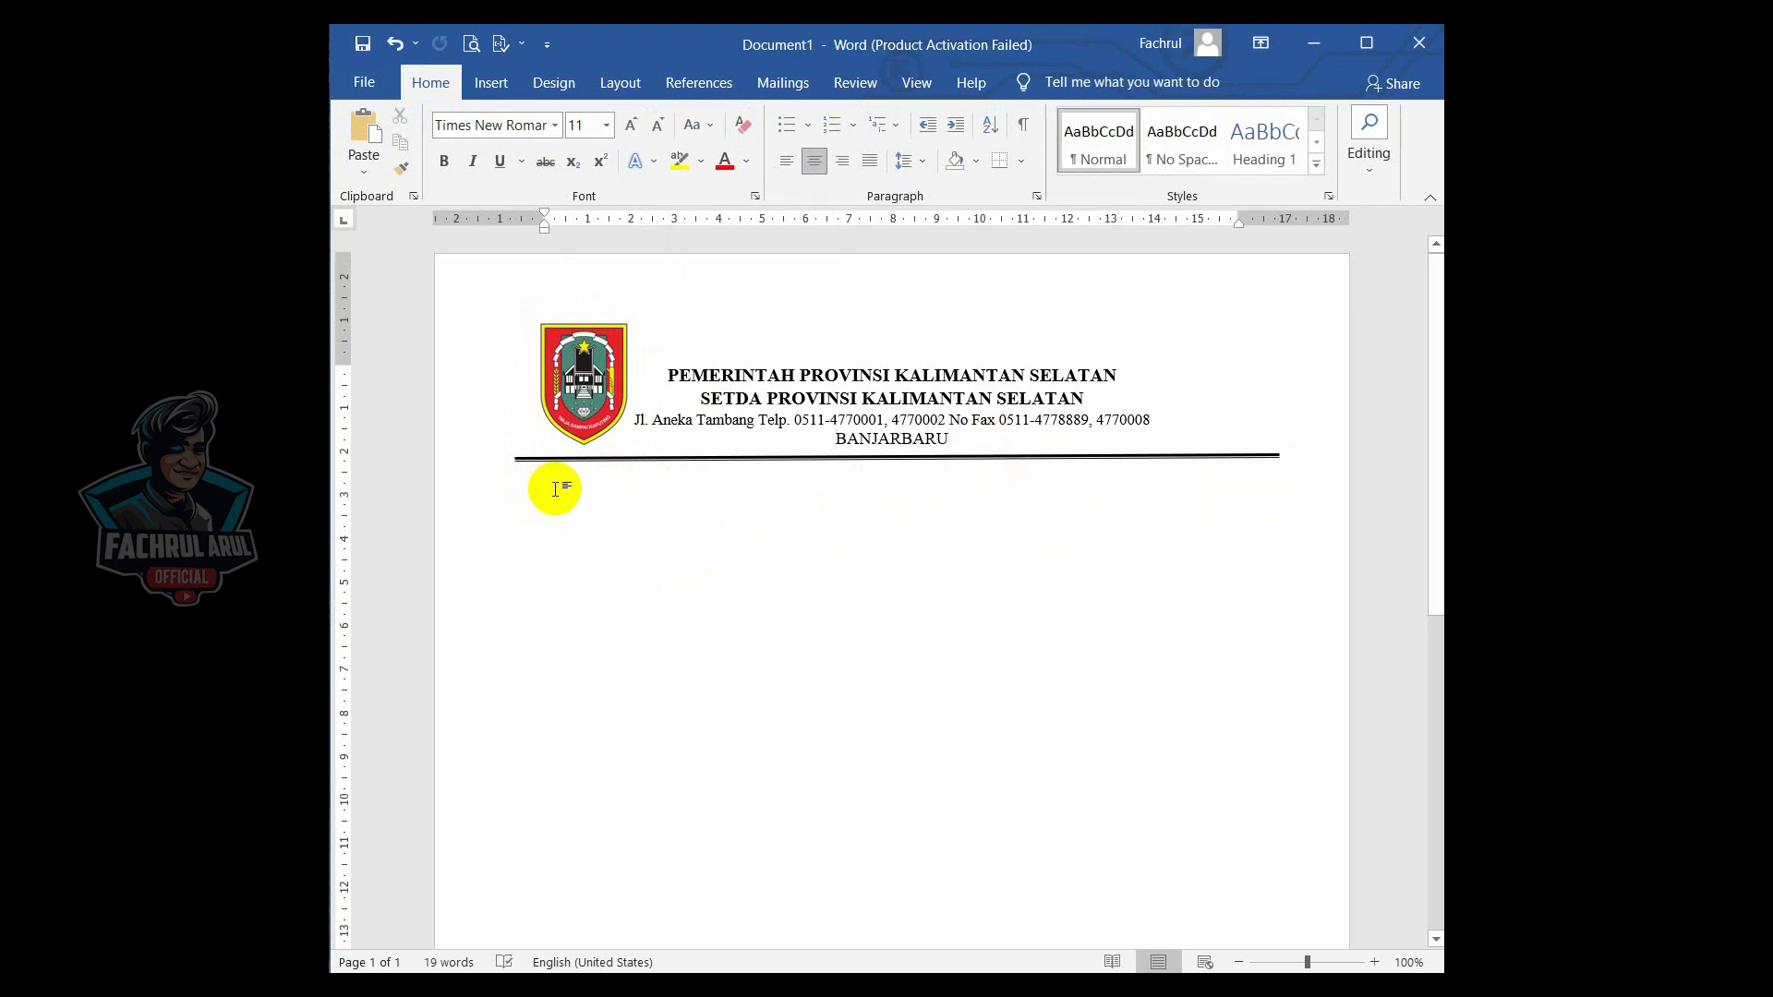
{"action": "double_click", "coordinate": [555, 490]}
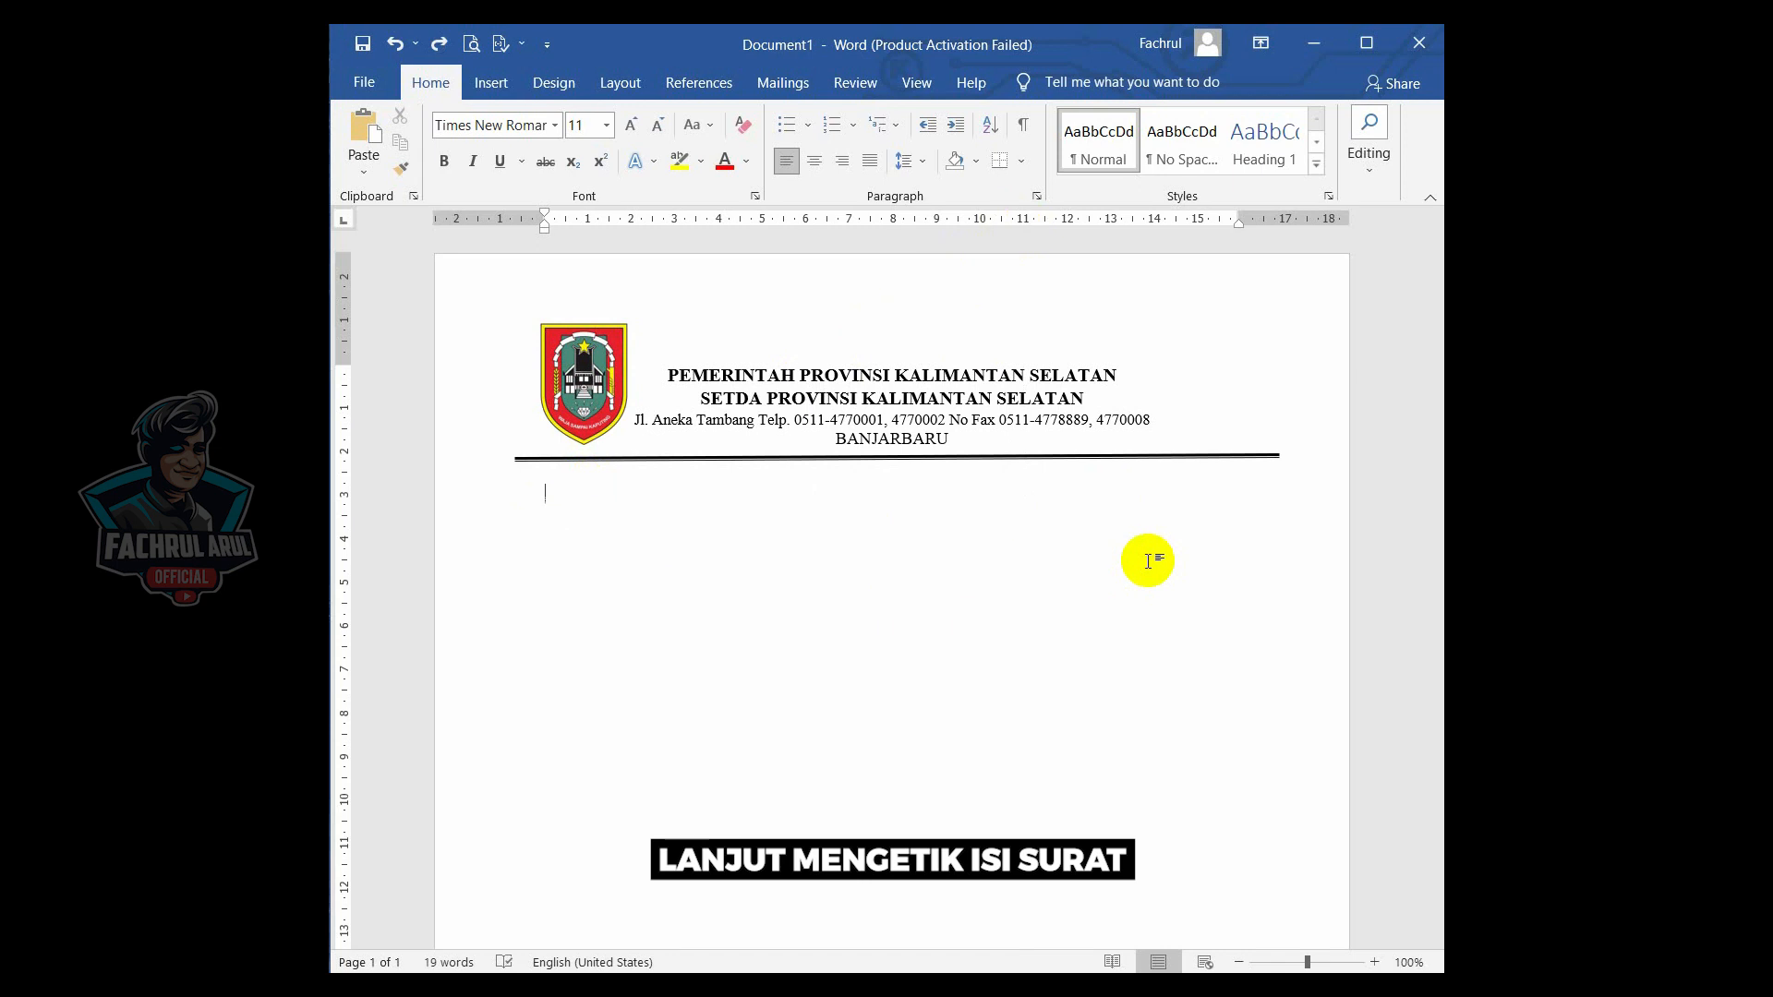
{"action": "type", "text": "Banjarbaru, 2013"}
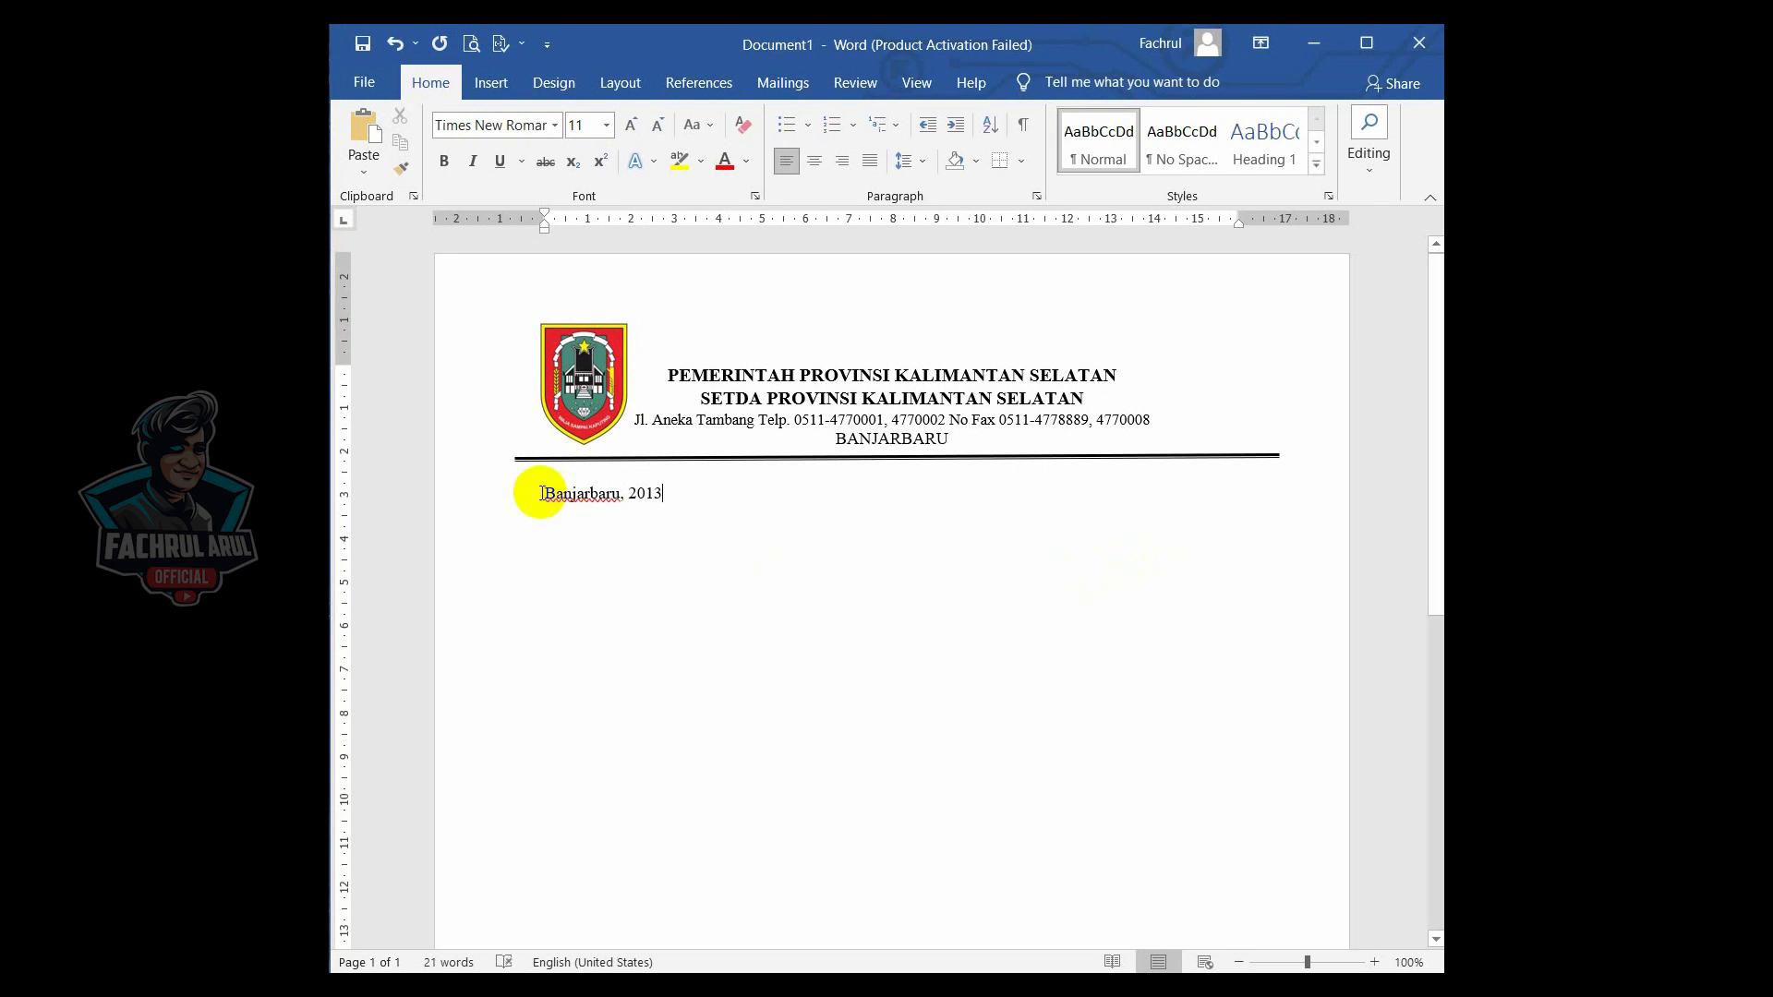
- Add a tab stop at about 10 cm and tab the date line over to it
{"action": "left_click", "coordinate": [983, 225]}
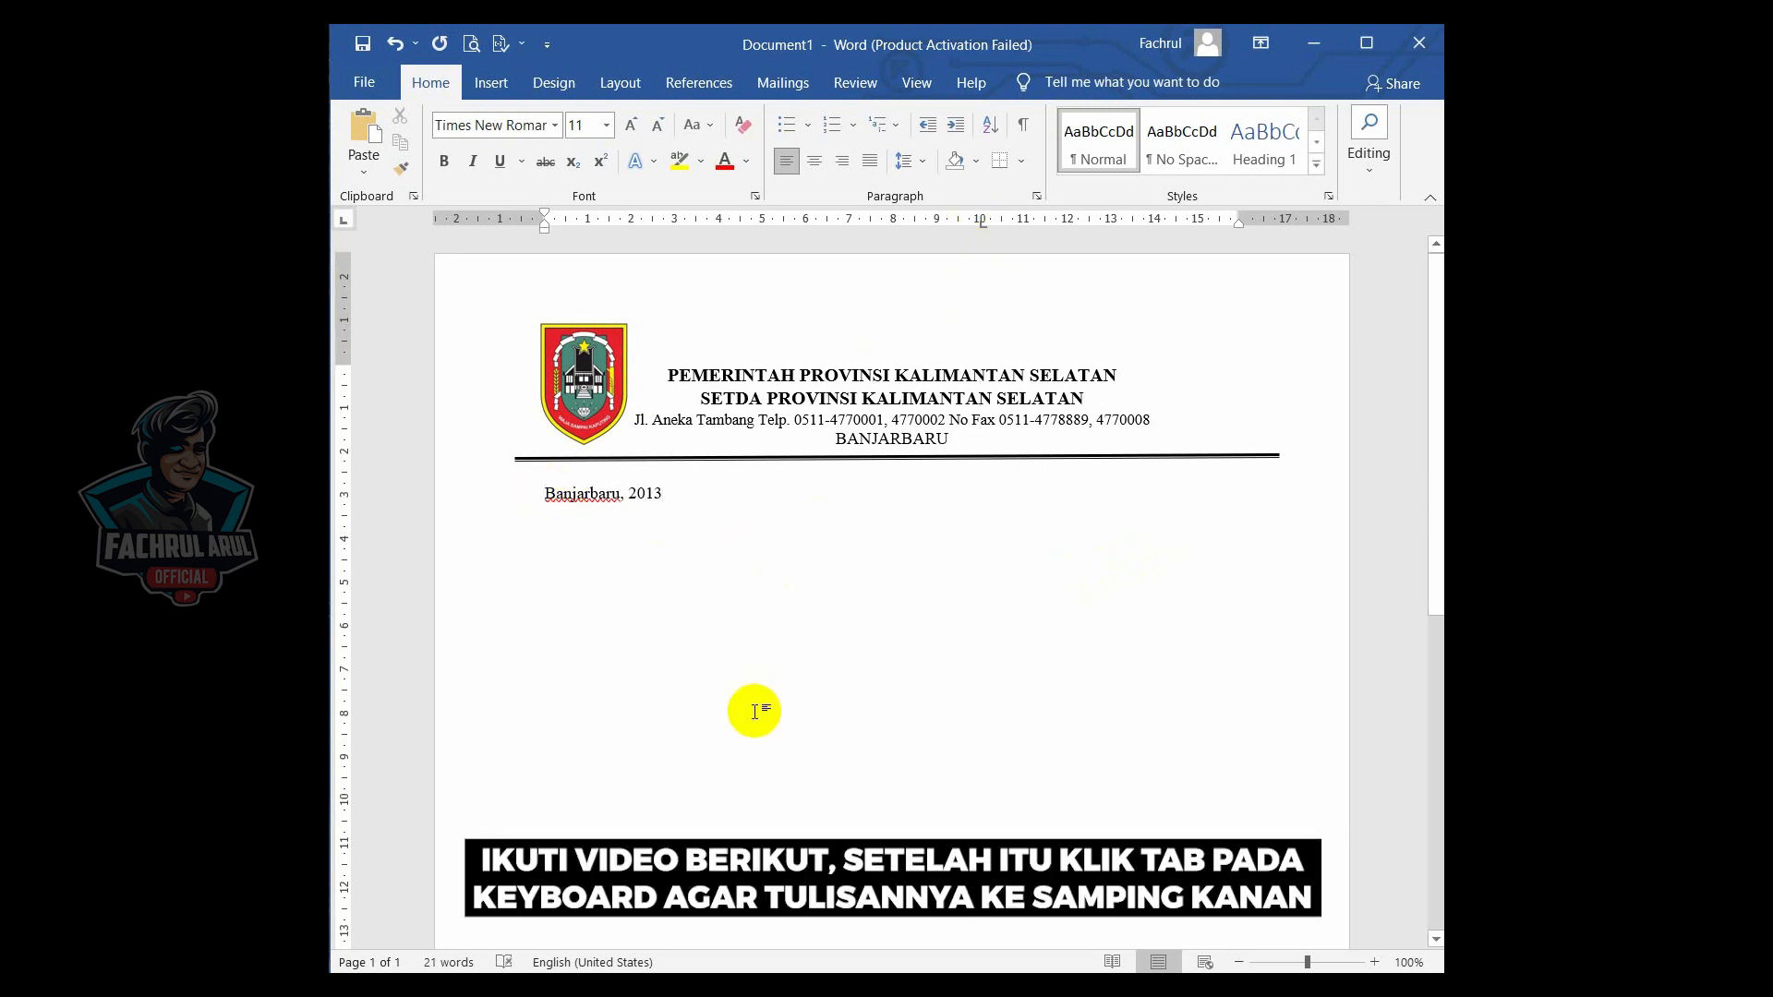
{"action": "key", "text": "Tab"}
- Insert two tabs between "Banjarbaru," and "2013" to leave space for the date
{"action": "left_click", "coordinate": [1063, 493]}
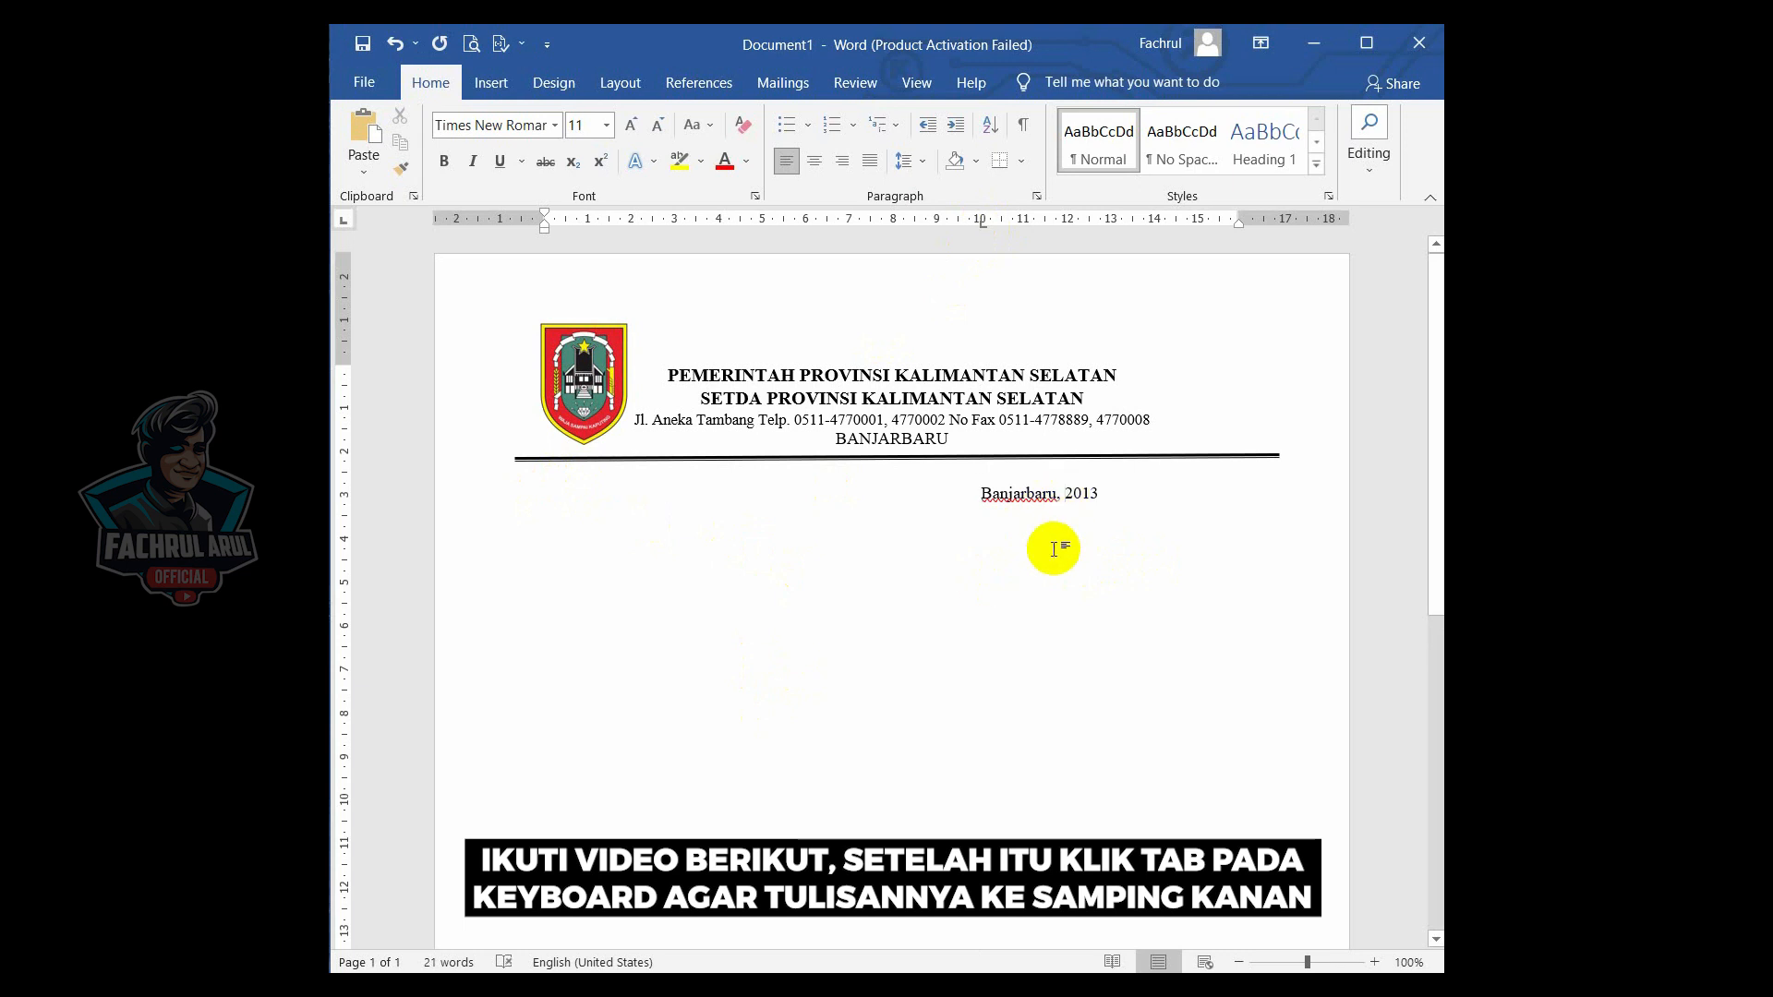
{"action": "key", "text": "Tab"}
{"action": "key", "text": "Tab"}
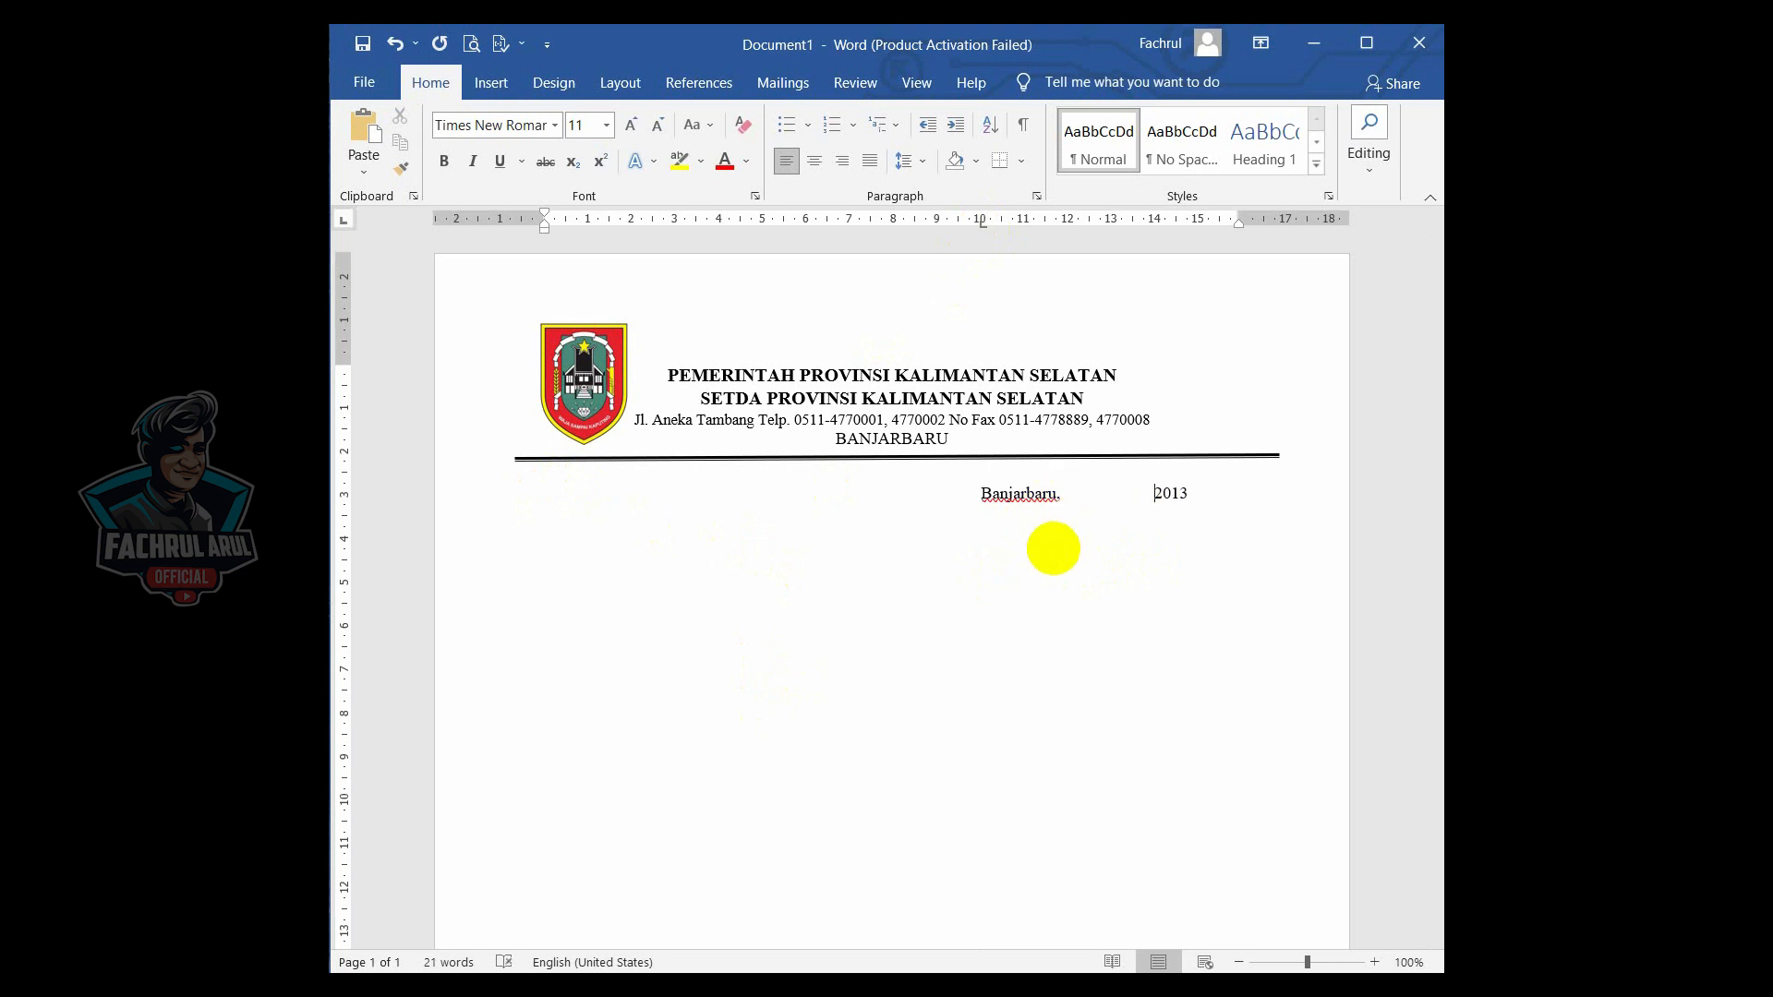
- Start a new line, type "Kepada", and tab it over to a new tab stop at 10 cm
{"action": "left_click", "coordinate": [1211, 497]}
{"action": "key", "text": "Return"}
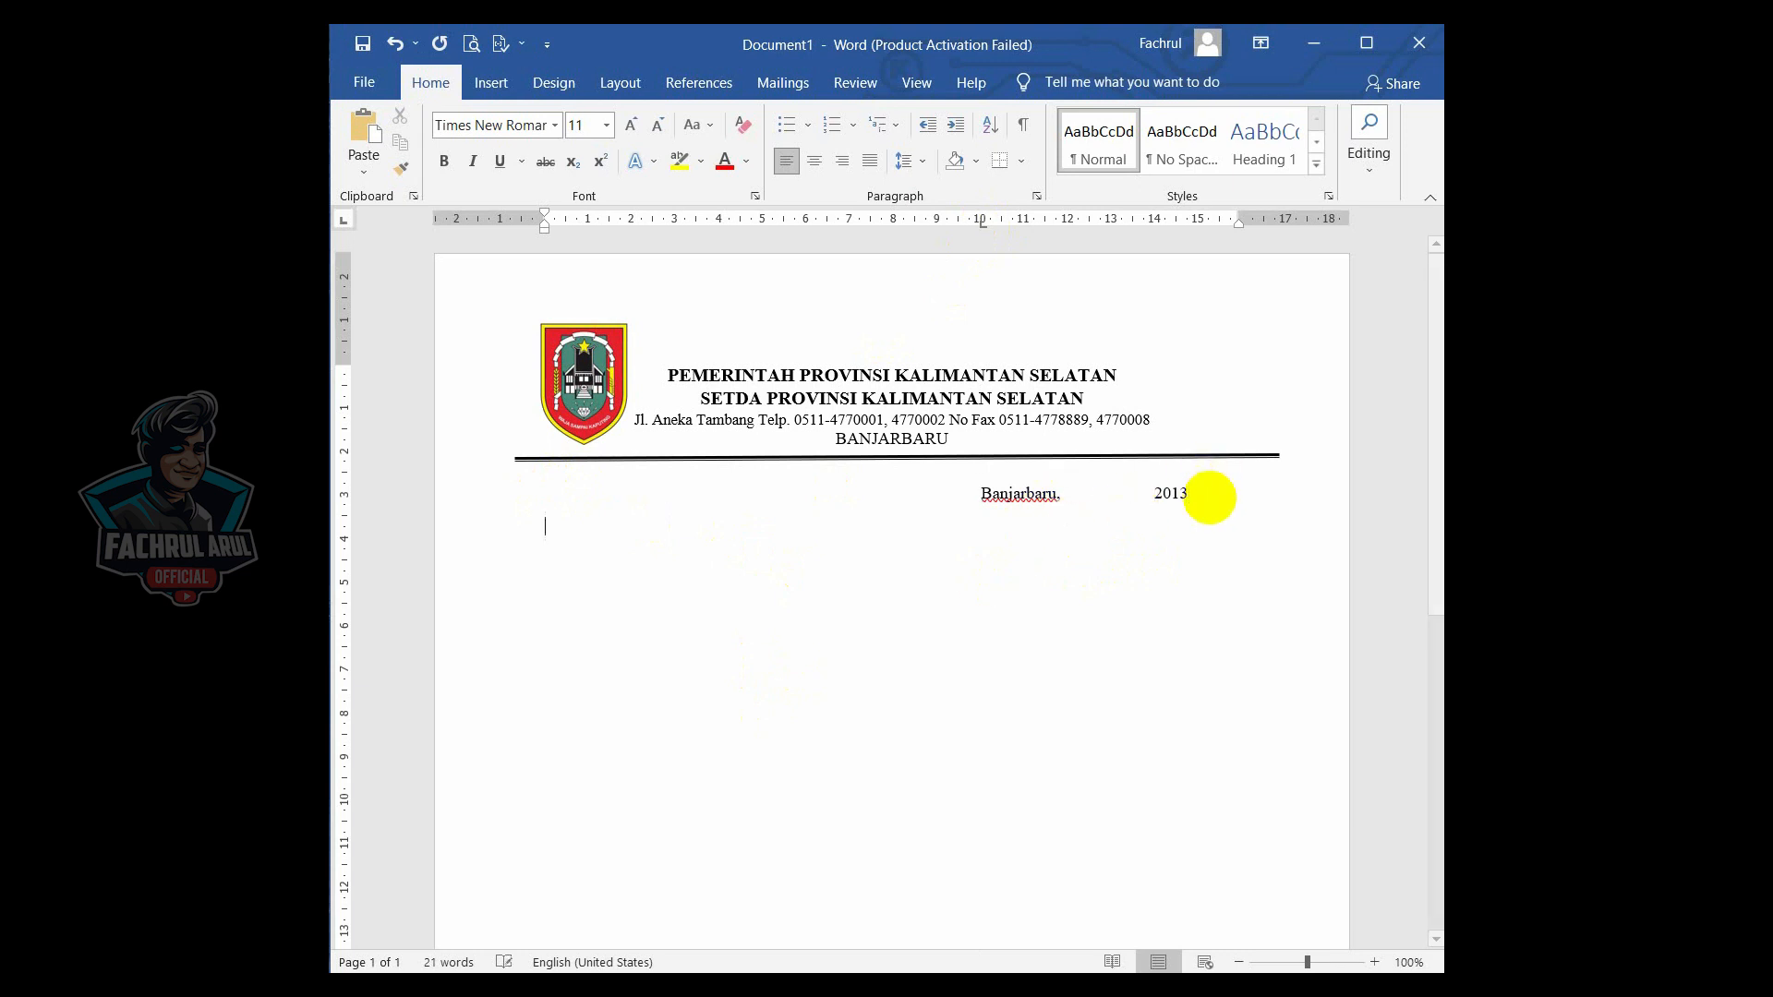
{"action": "type", "text": "Kepada"}
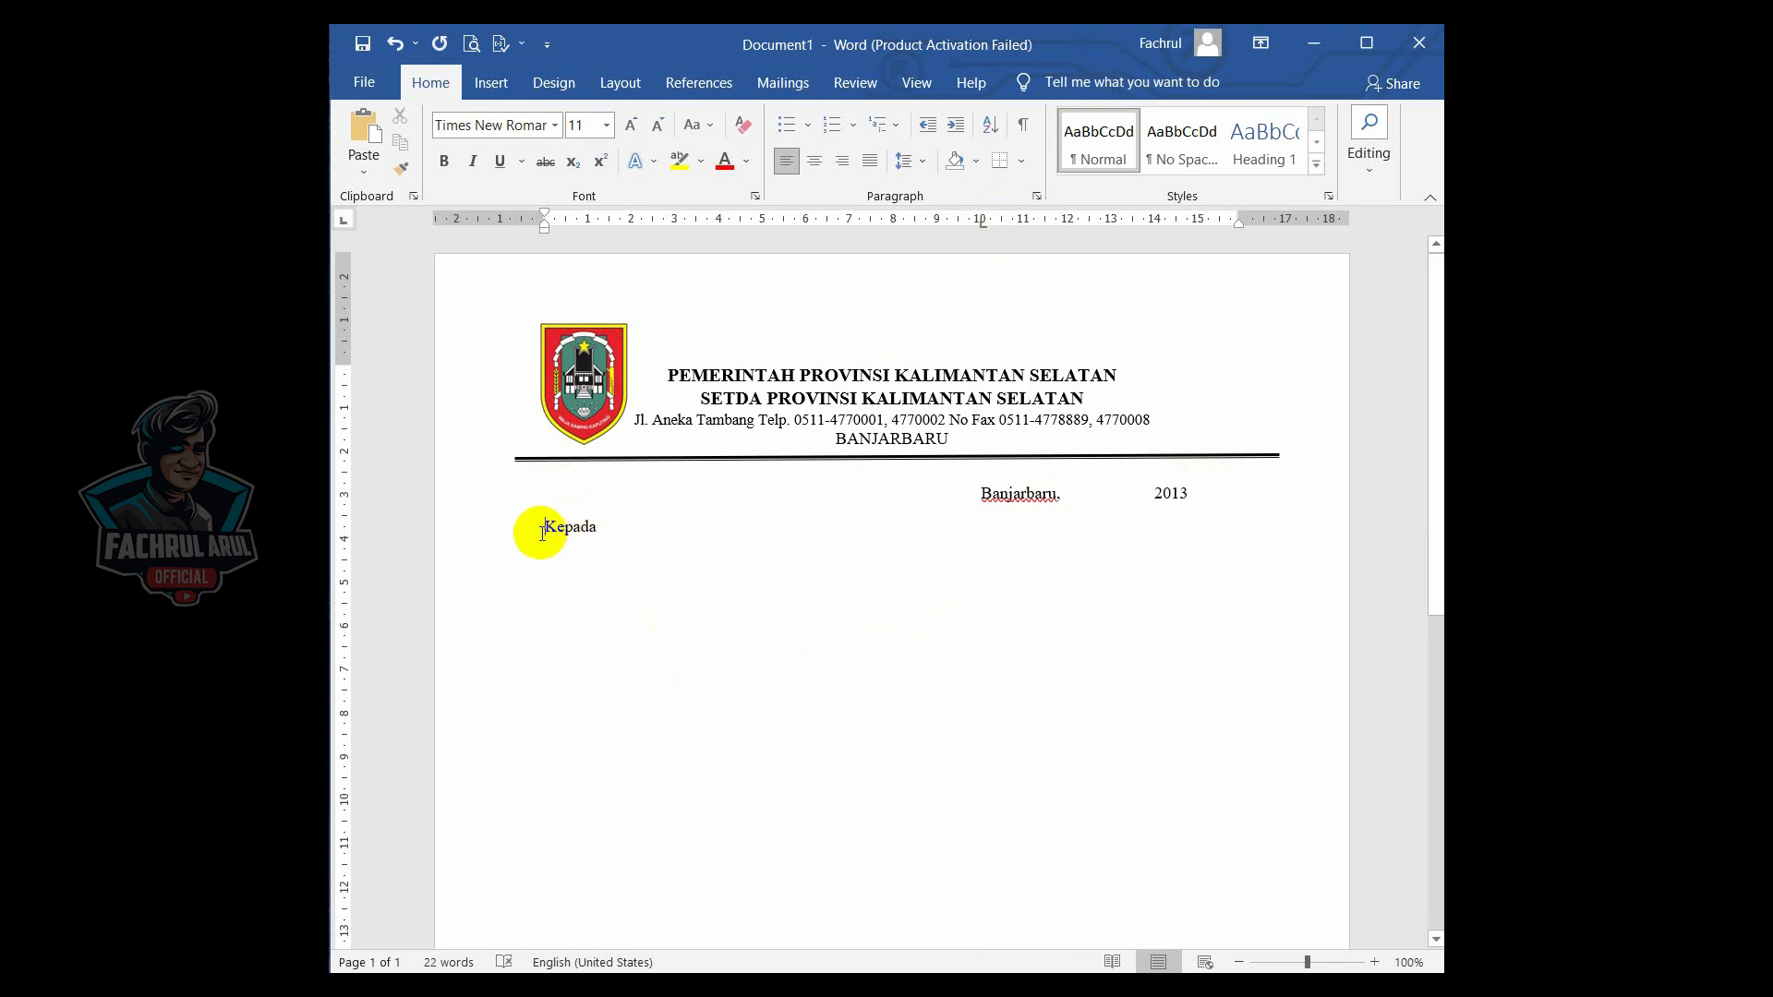
{"action": "left_click", "coordinate": [983, 224]}
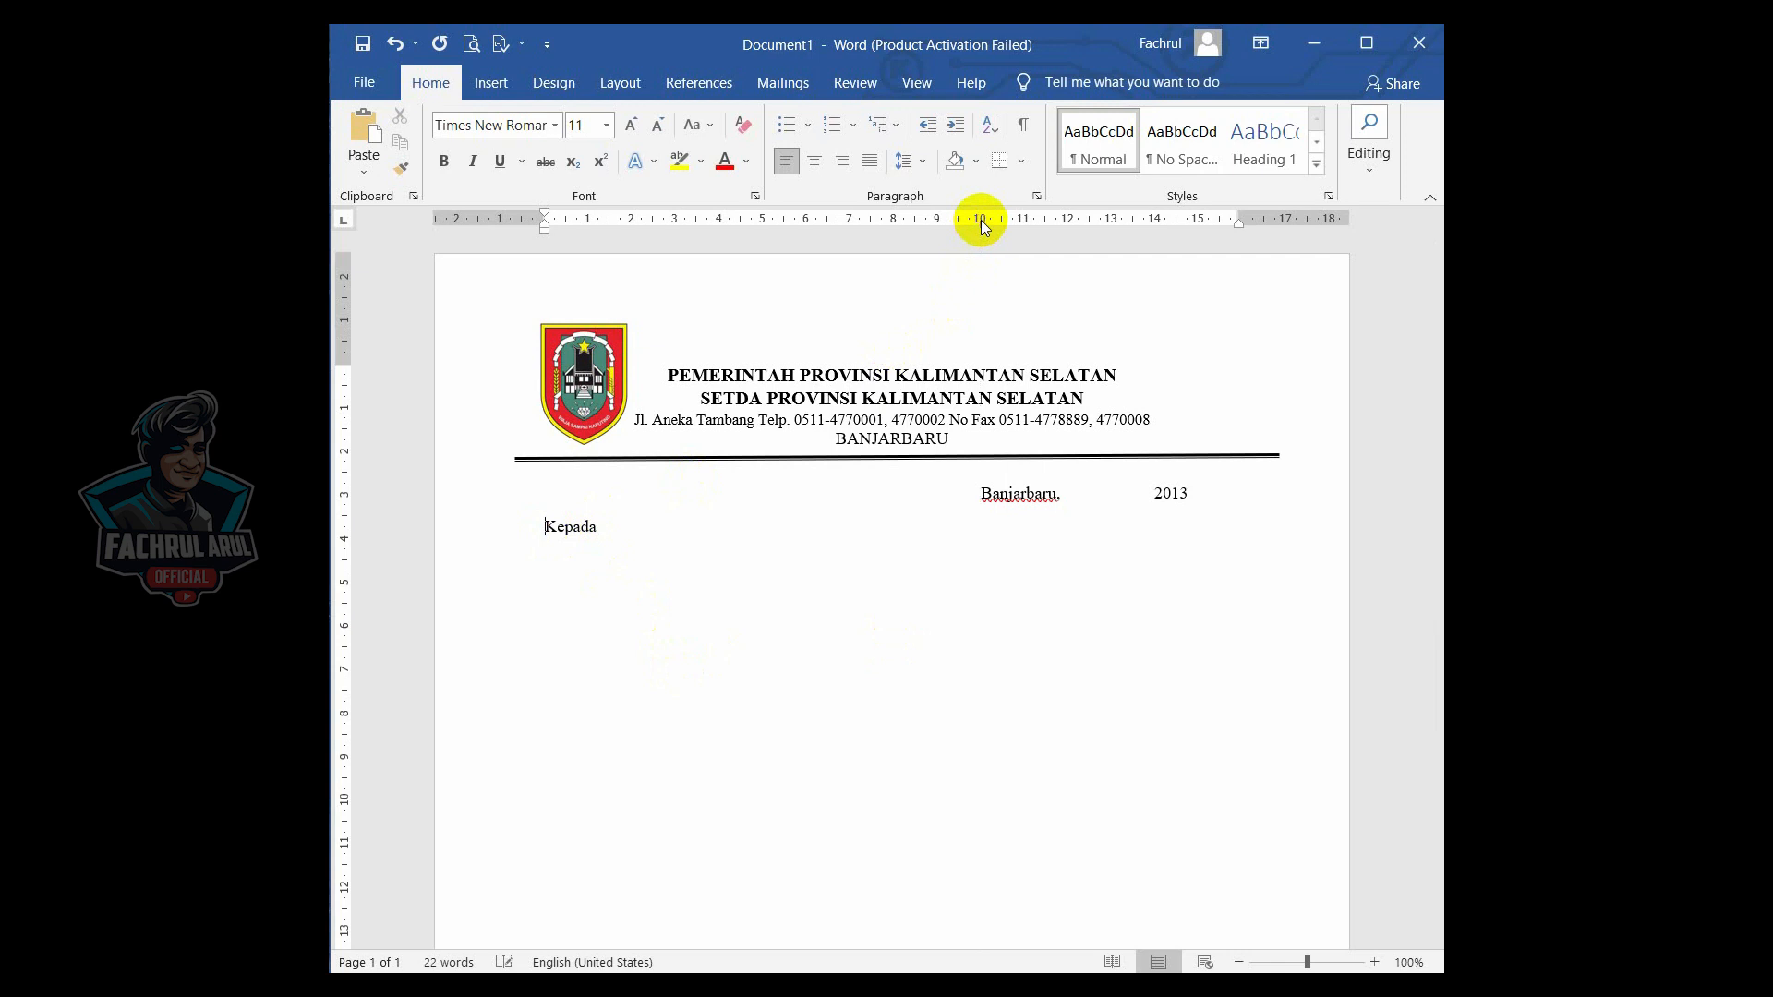
{"action": "key", "text": "Tab"}
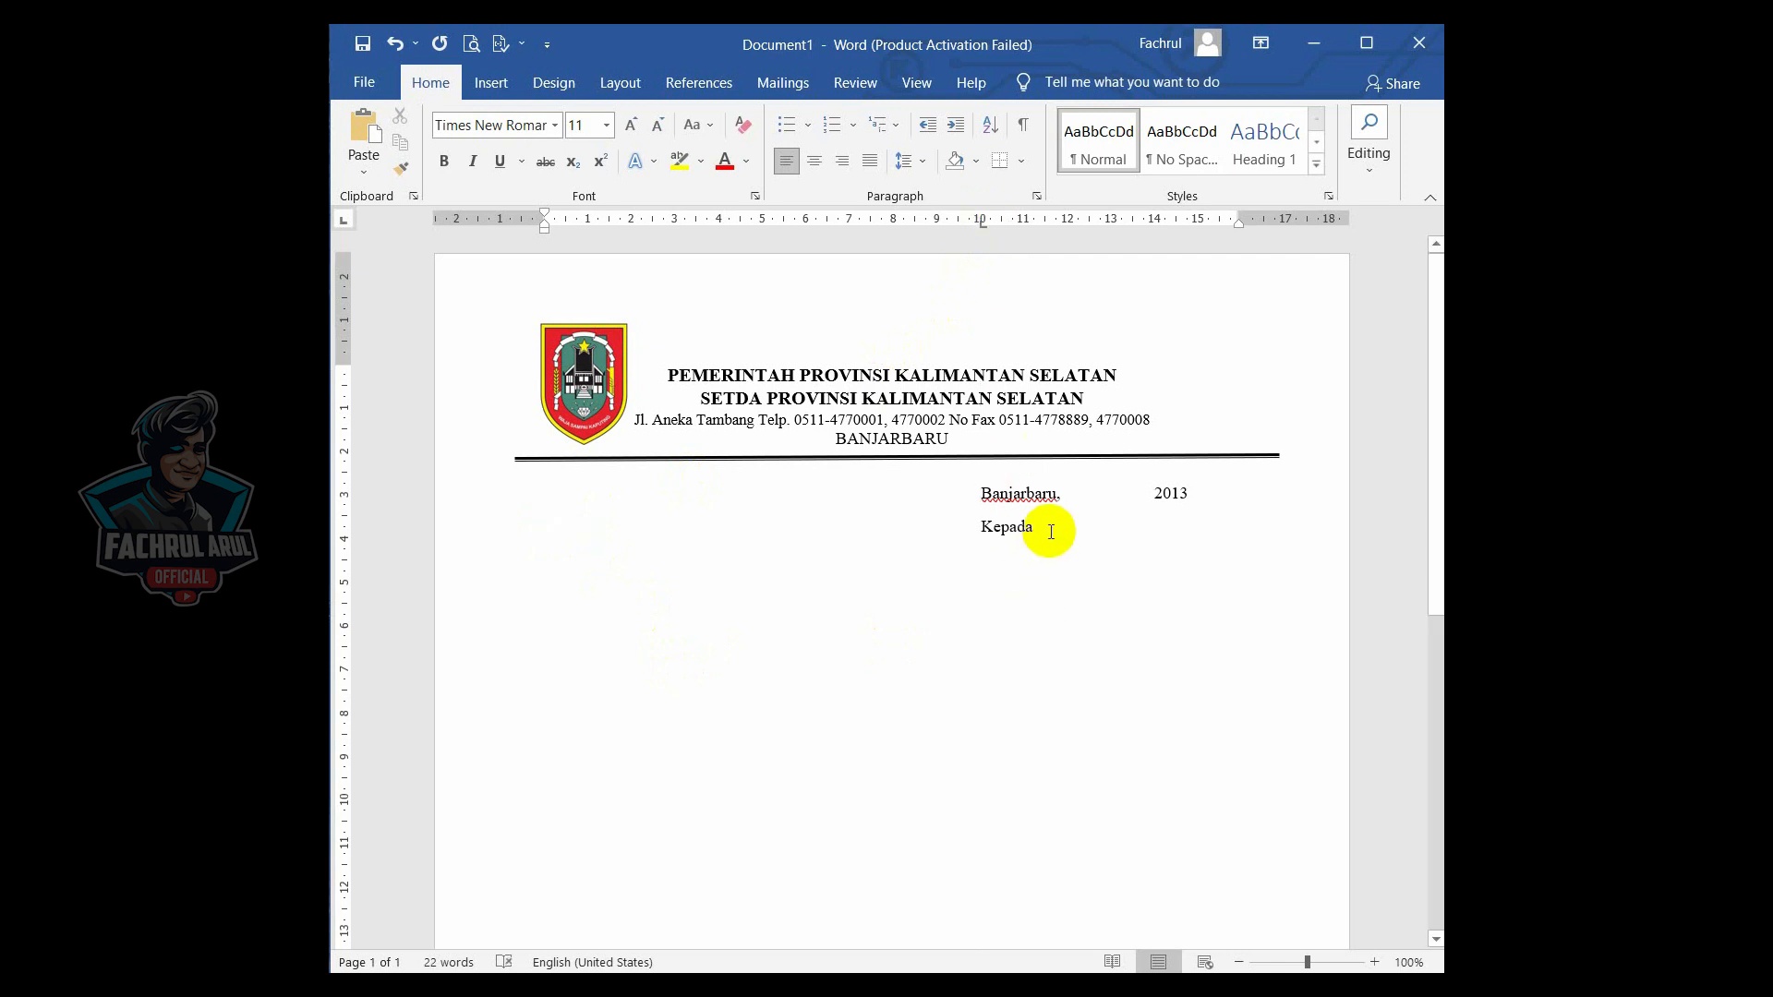
{"action": "key", "text": "Return"}
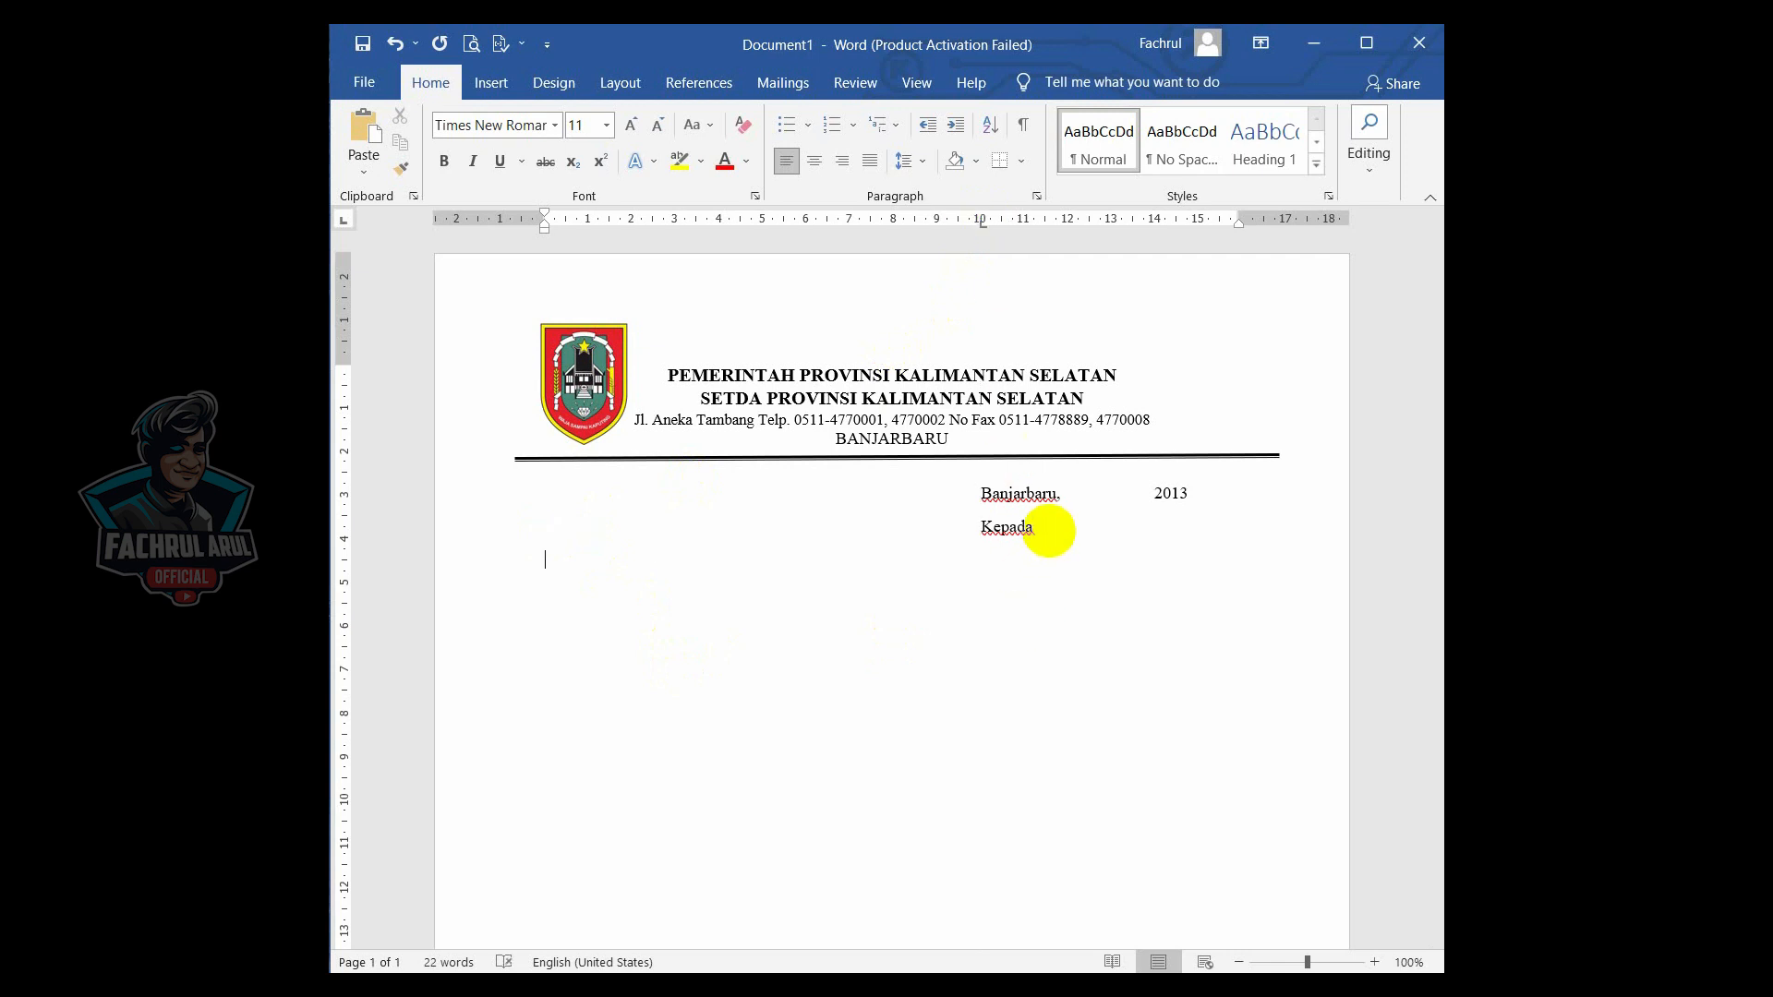
- Type the label "Nomor :" on the next line
{"action": "type", "text": "Nomor :"}
{"action": "left_click", "coordinate": [988, 222]}
{"action": "left_click_drag", "start_coordinate": [989, 222], "coordinate": [981, 223]}
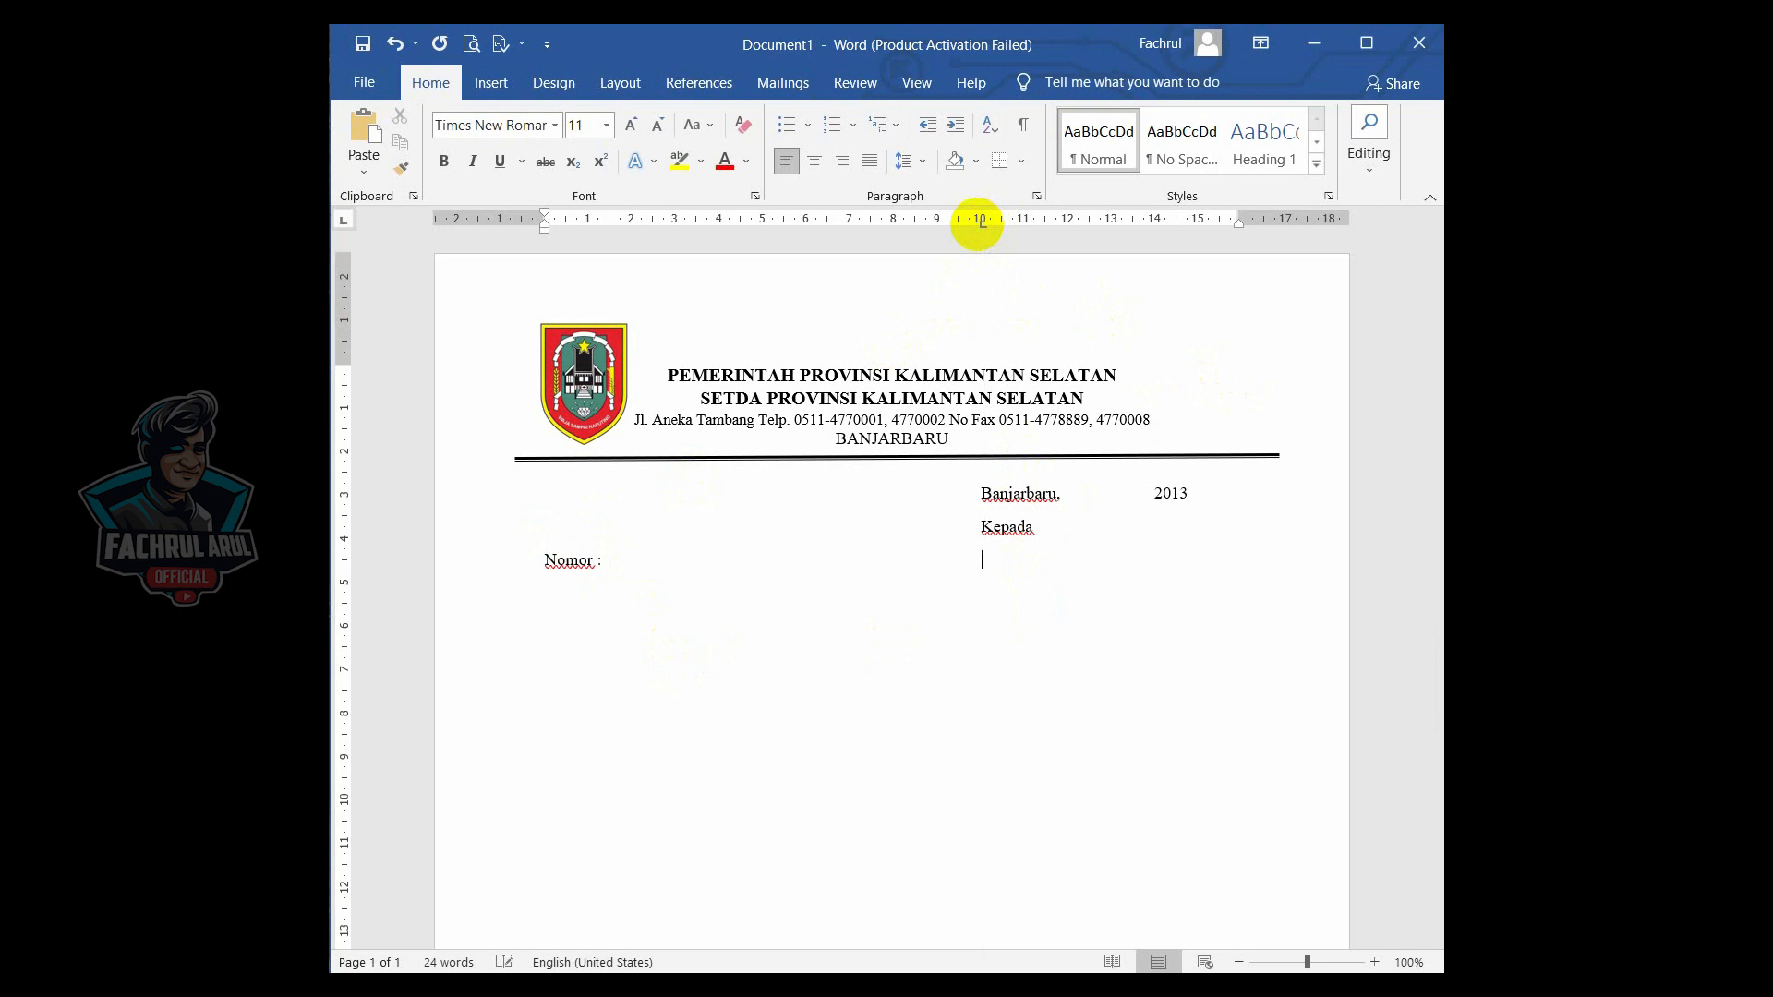
{"action": "type", "text": "Y"}
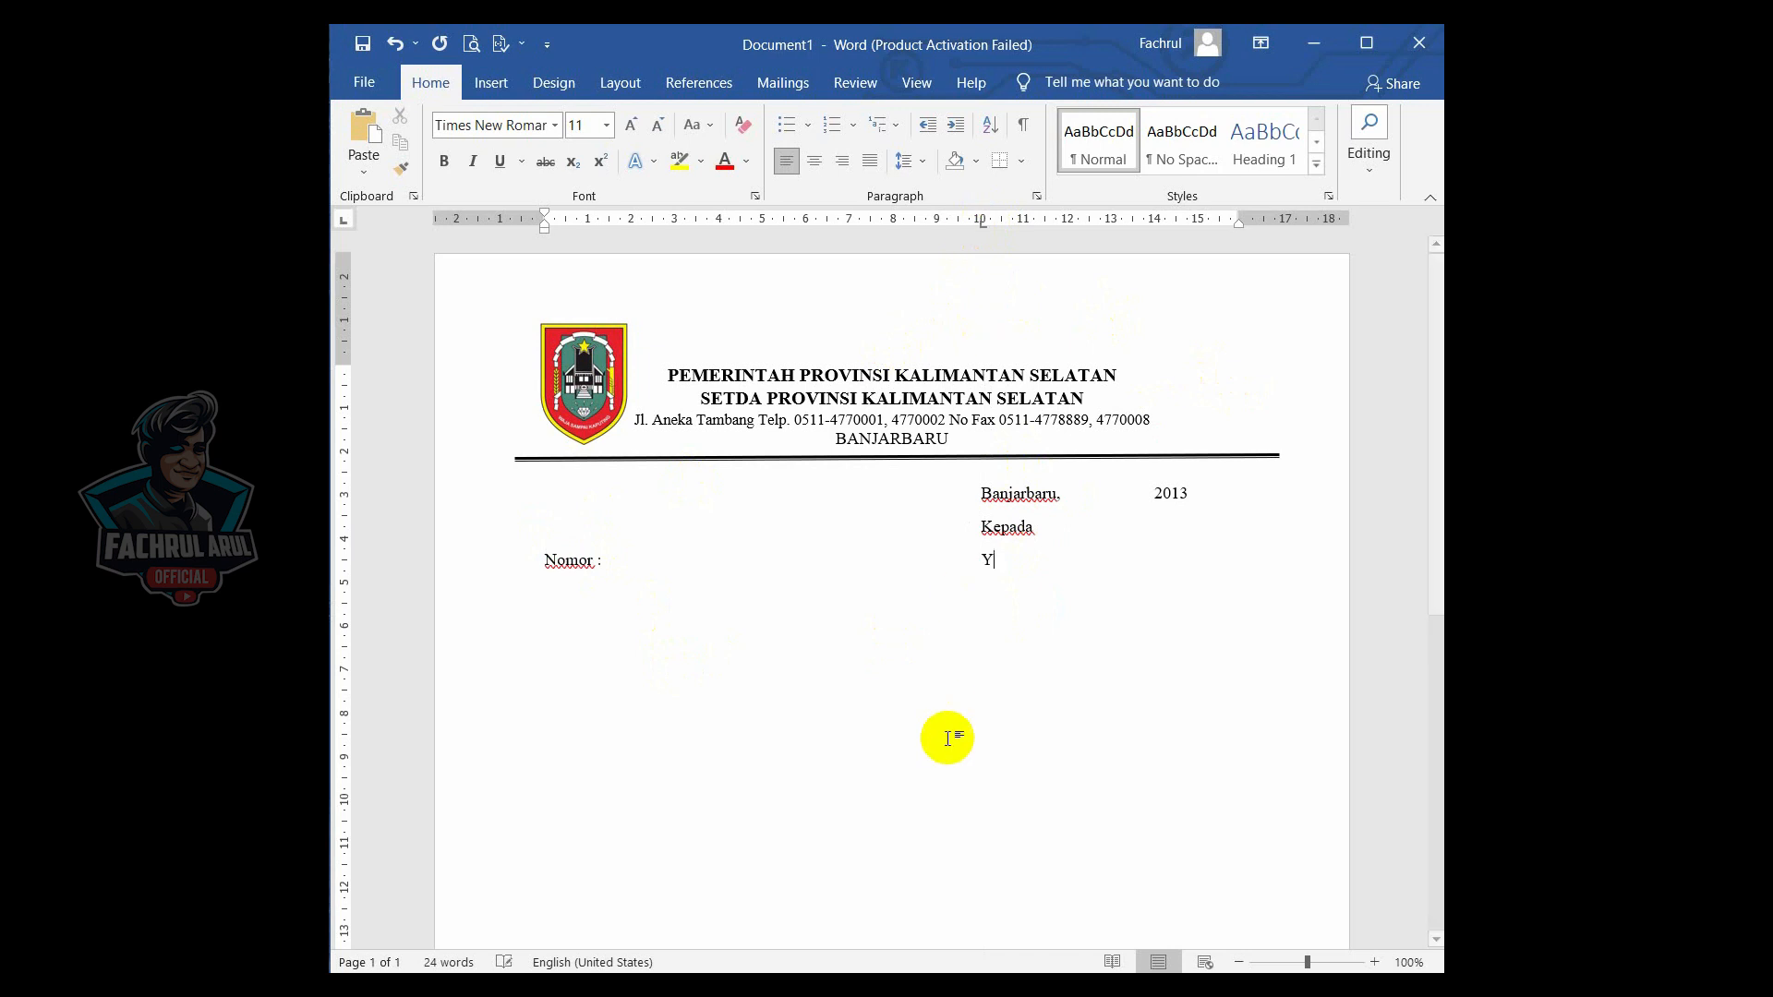
{"action": "key", "text": "ctrl+z"}
- Move the tab stop to about 9 cm and tab over to type "Yth. Deputi Pengawasan dan Akuntabilitas"
{"action": "left_click_drag", "start_coordinate": [981, 223], "coordinate": [936, 231]}
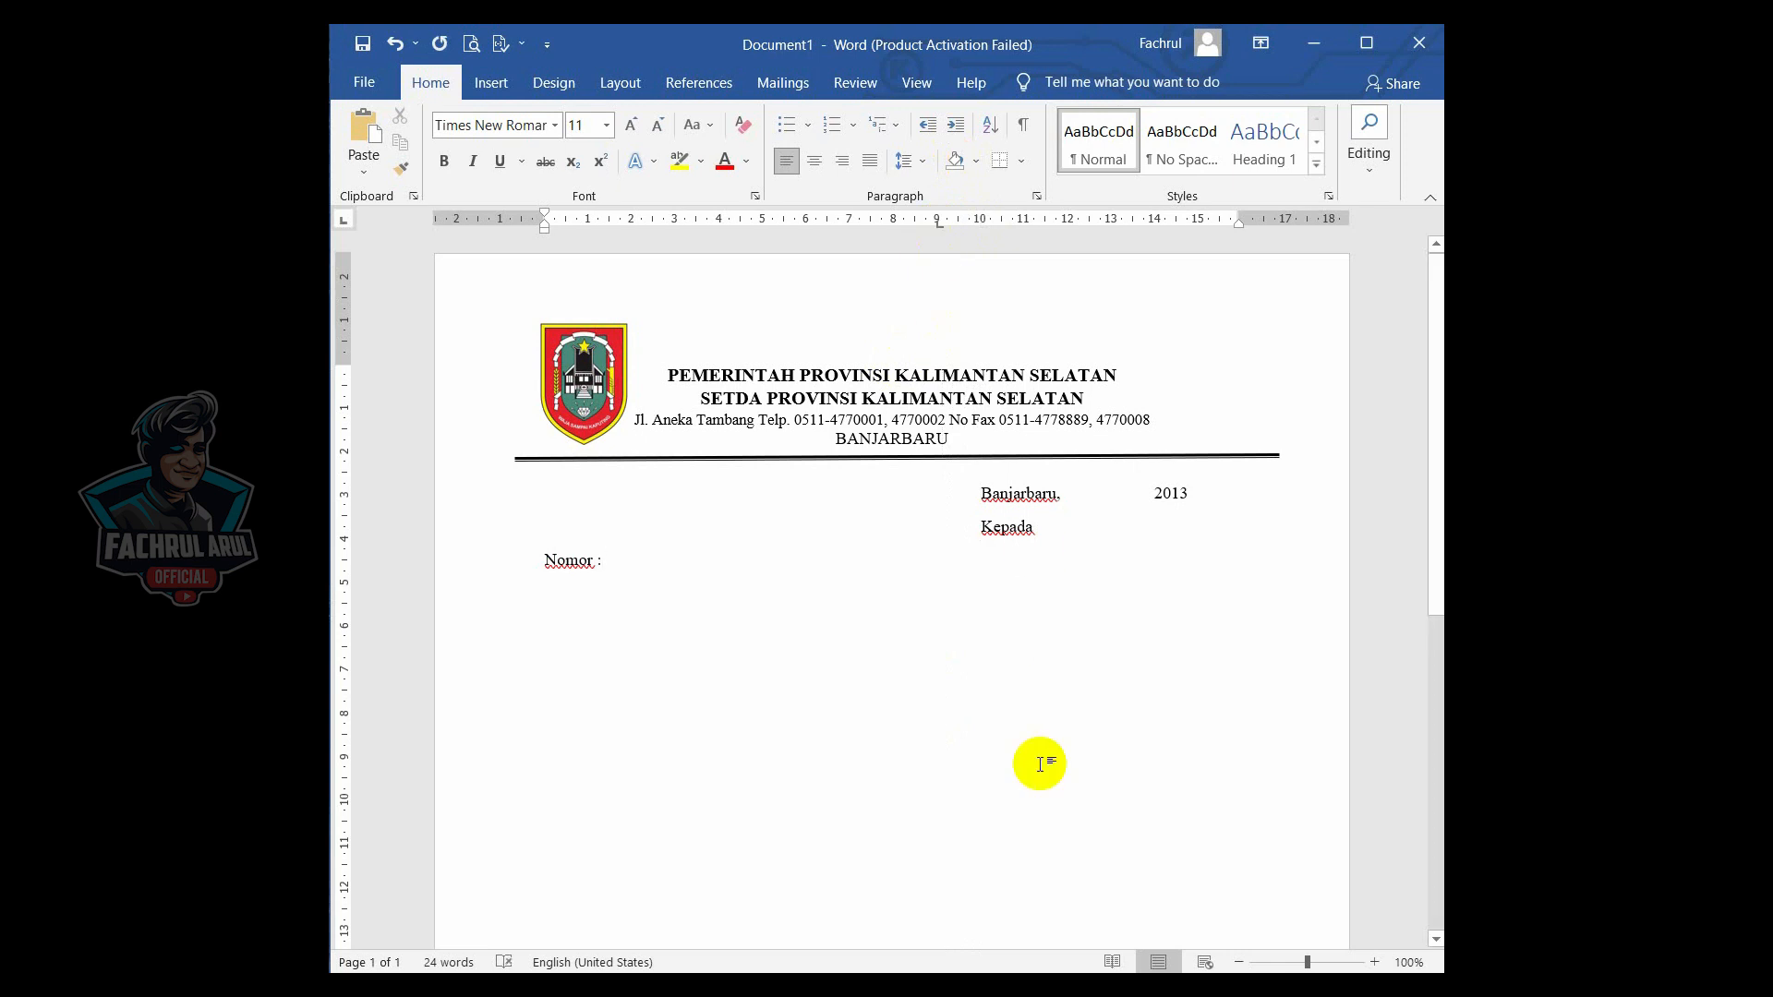
{"action": "key", "text": "Tab"}
{"action": "type", "text": "Yth"}
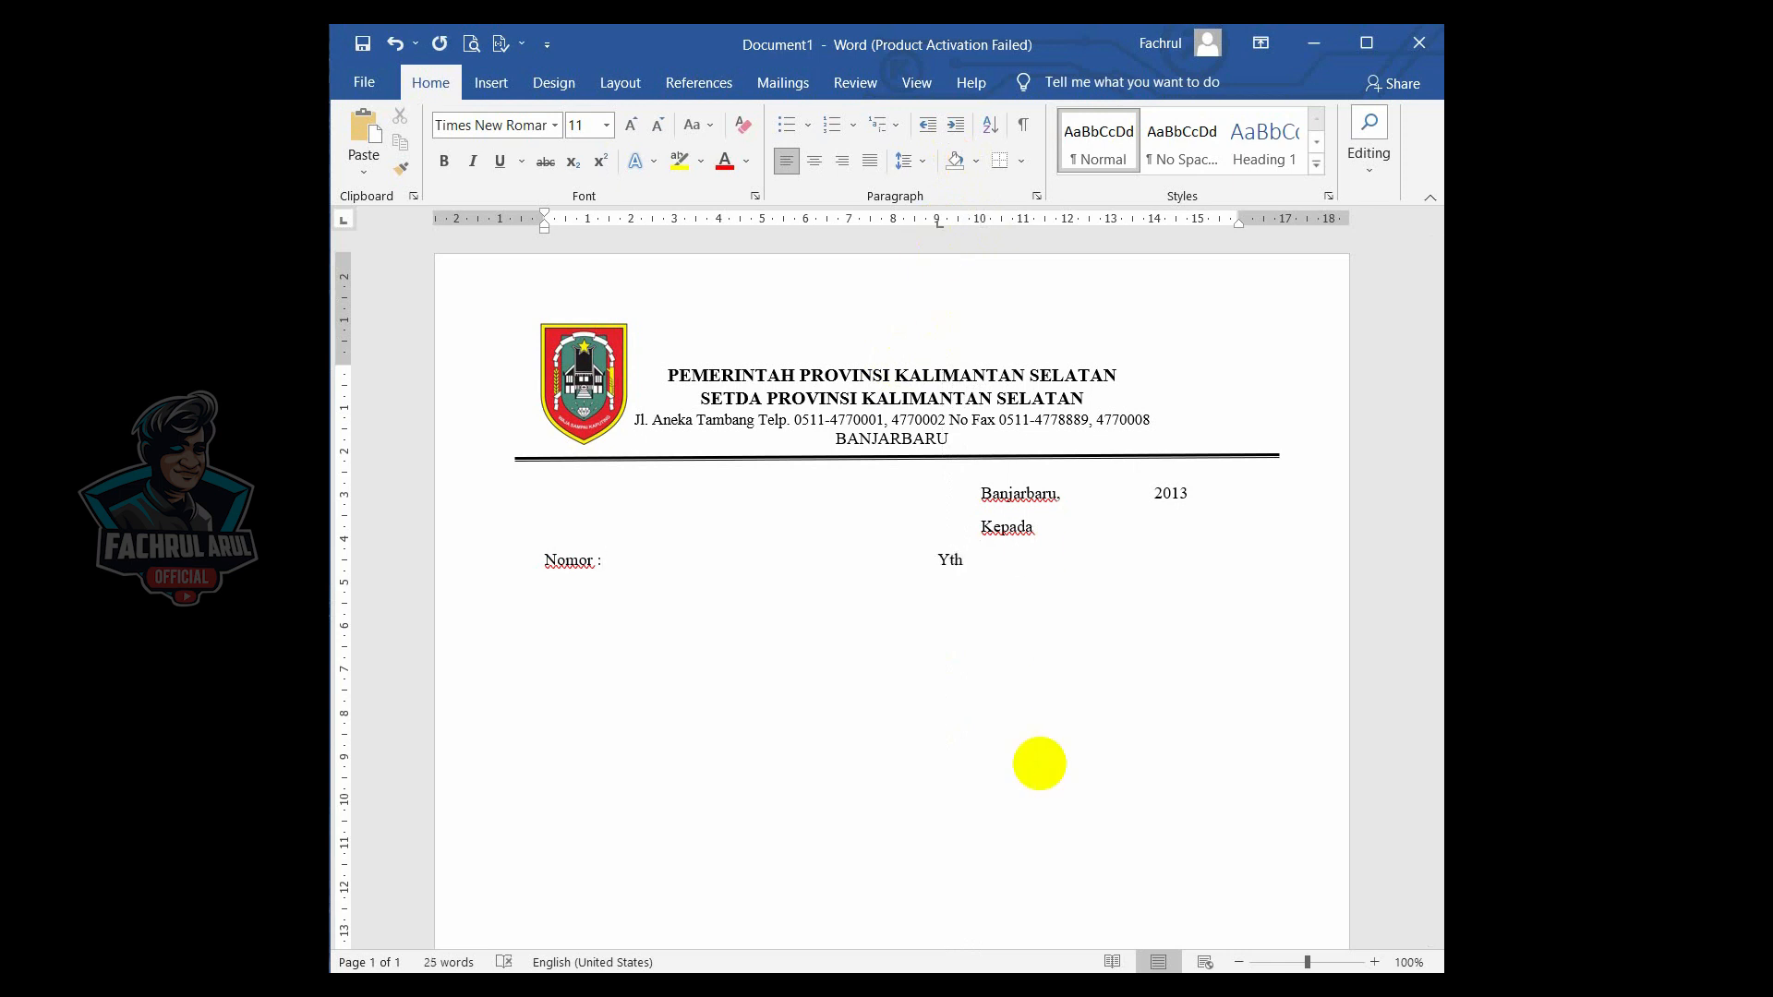
{"action": "type", "text": ". Deputi Pengawasan dan A"}
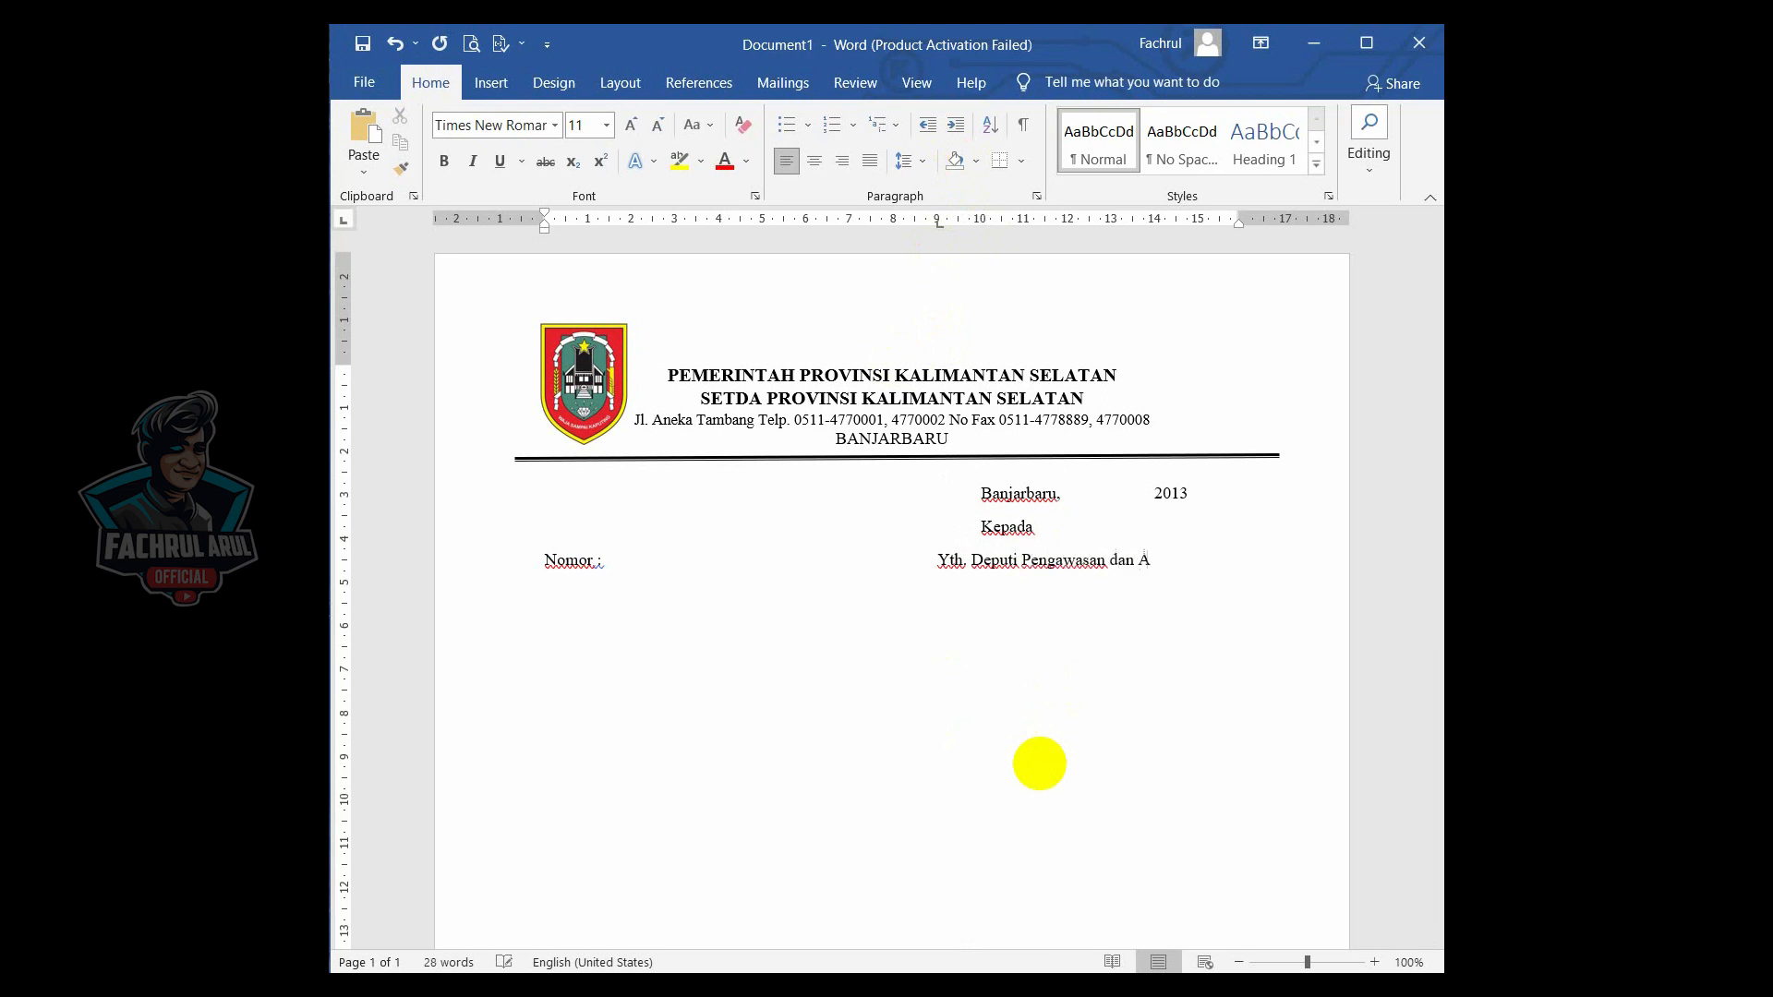
{"action": "type", "text": "kuntabilitas"}
- Type "Sifat : Segera" on a new line
{"action": "key", "text": "Return"}
{"action": "type", "text": "Sifat"}
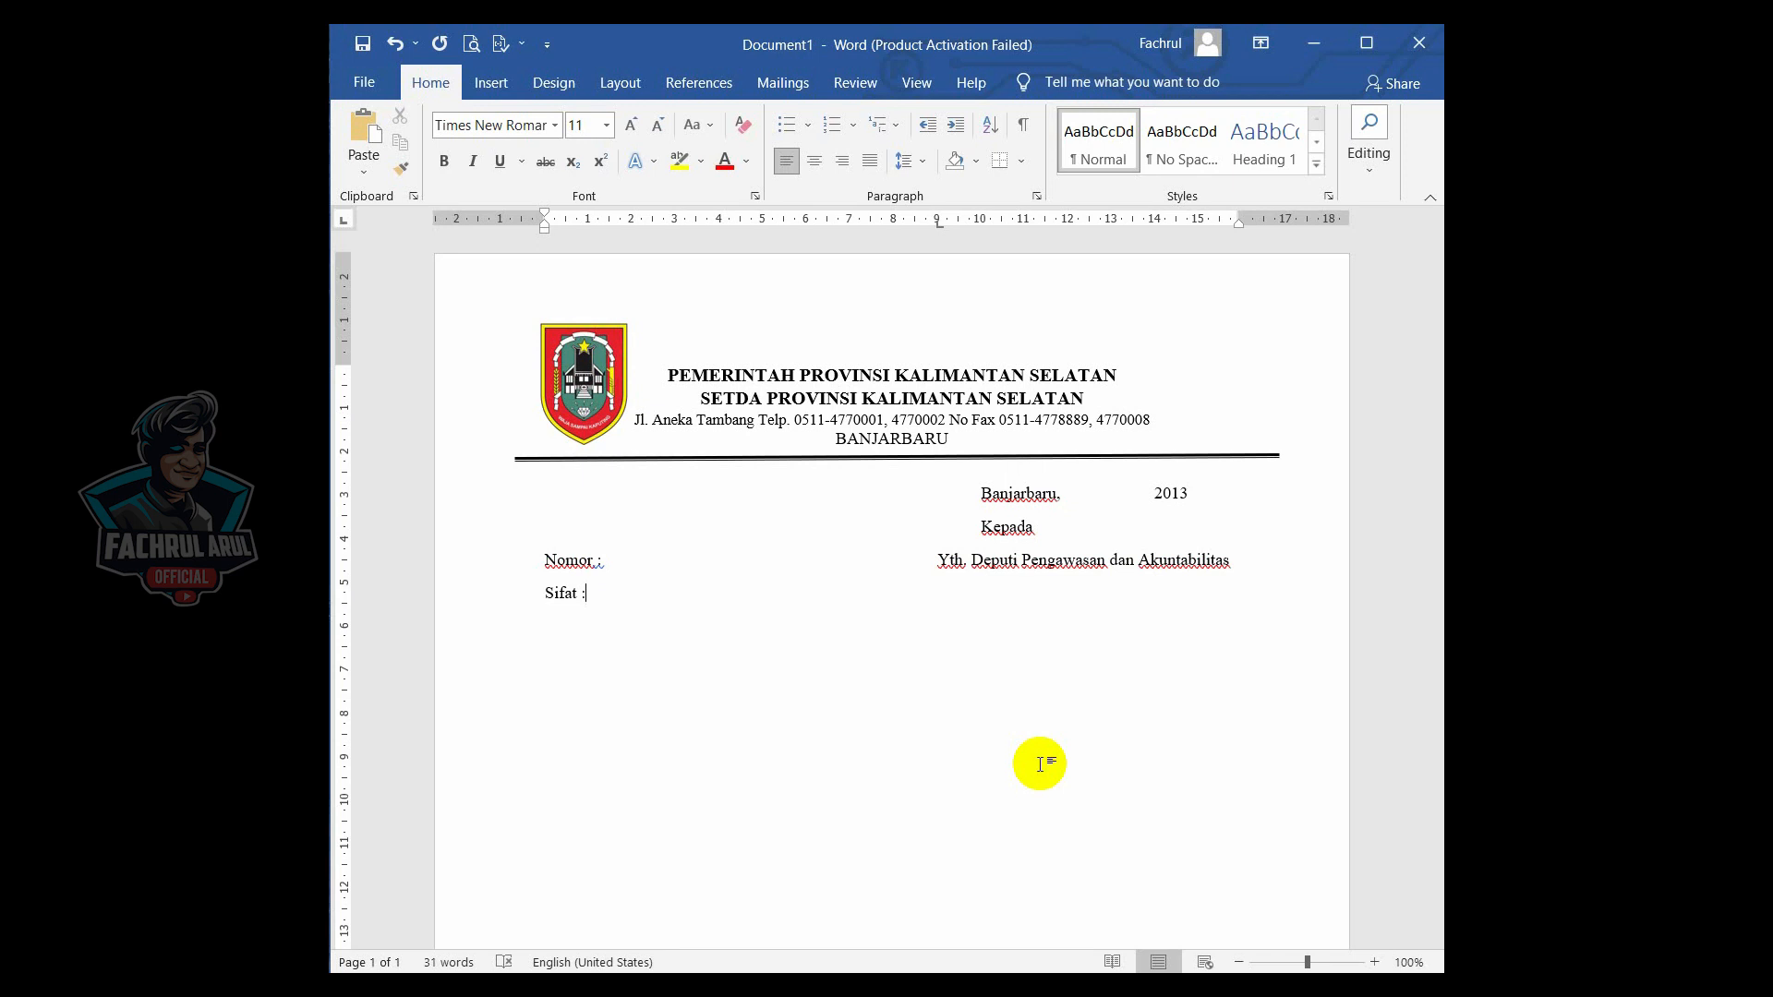
{"action": "type", "text": " :Seger"}
{"action": "key", "text": "BackSpace"}
{"action": "key", "text": "BackSpace"}
{"action": "key", "text": "BackSpace"}
{"action": "key", "text": "BackSpace"}
{"action": "key", "text": "BackSpace"}
{"action": "type", "text": "Segera"}
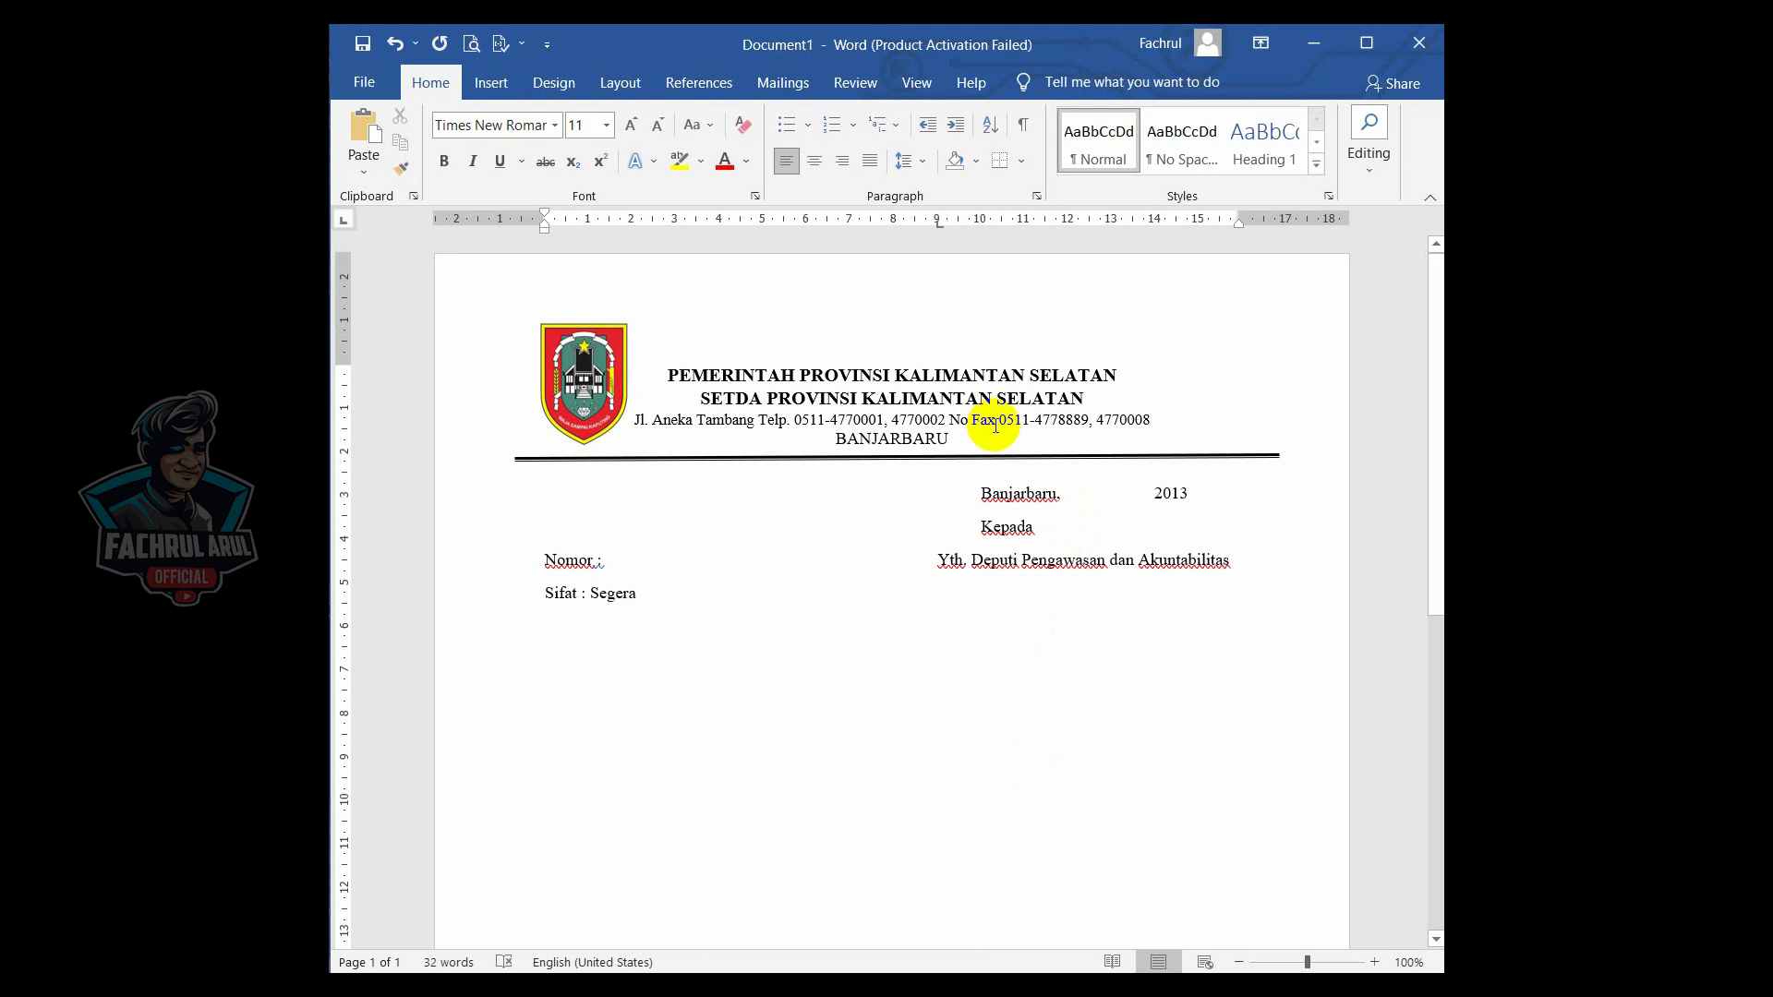
- Add a tab stop at 10 cm and type "Kementrian Pendayagunaan" at it on the same line
{"action": "left_click", "coordinate": [980, 223]}
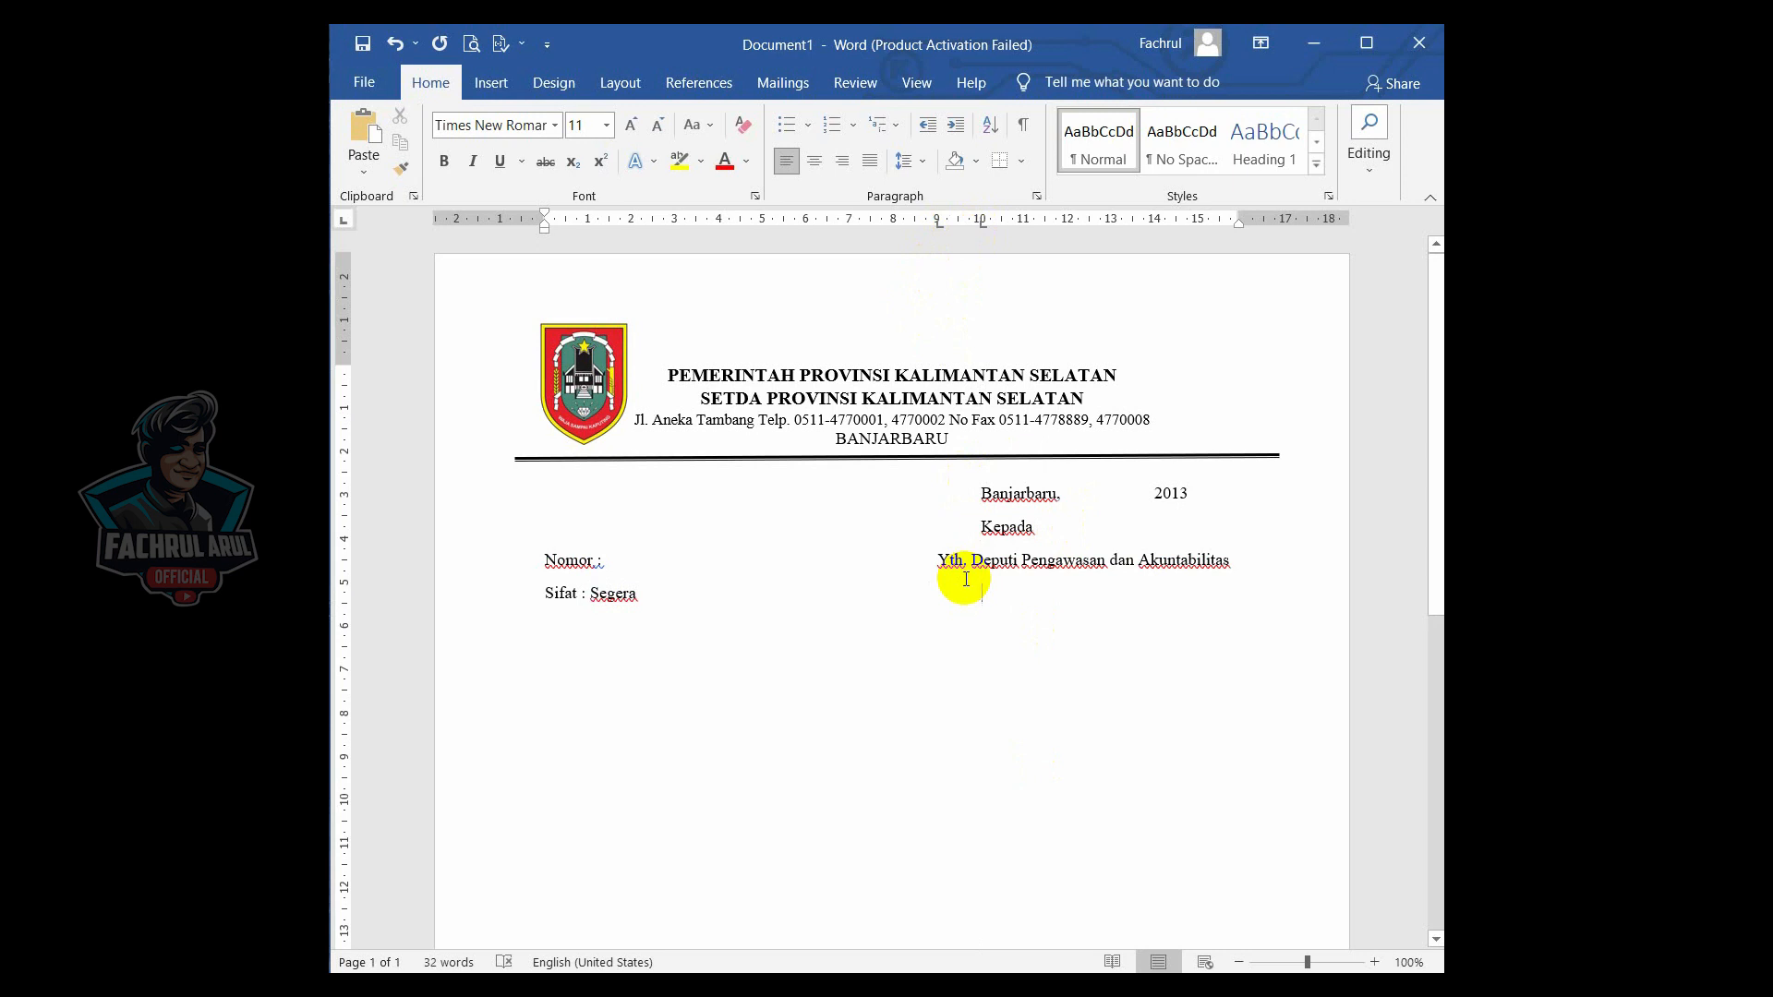
{"action": "type", "text": "Kementrian"}
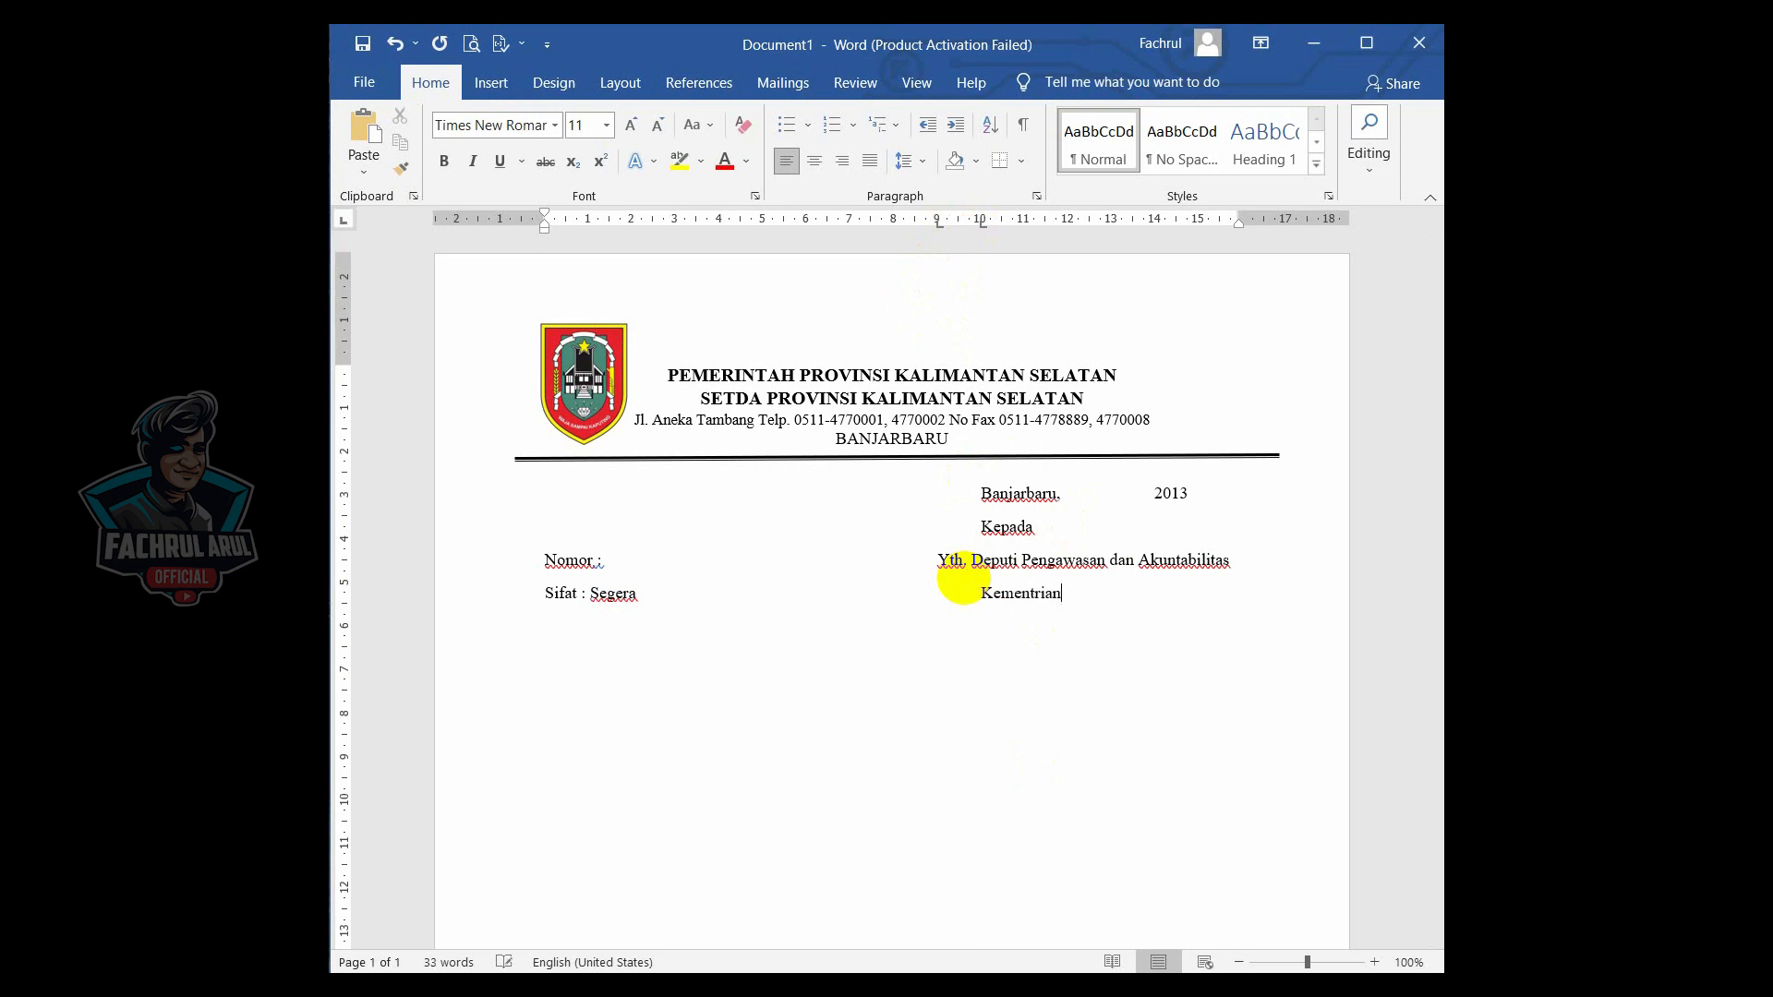
{"action": "type", "text": " Pendayagunaan"}
- Type "Lampiran : -" on a new line and tab across to the 10 cm stop
{"action": "key", "text": "Return"}
{"action": "type", "text": "La"}
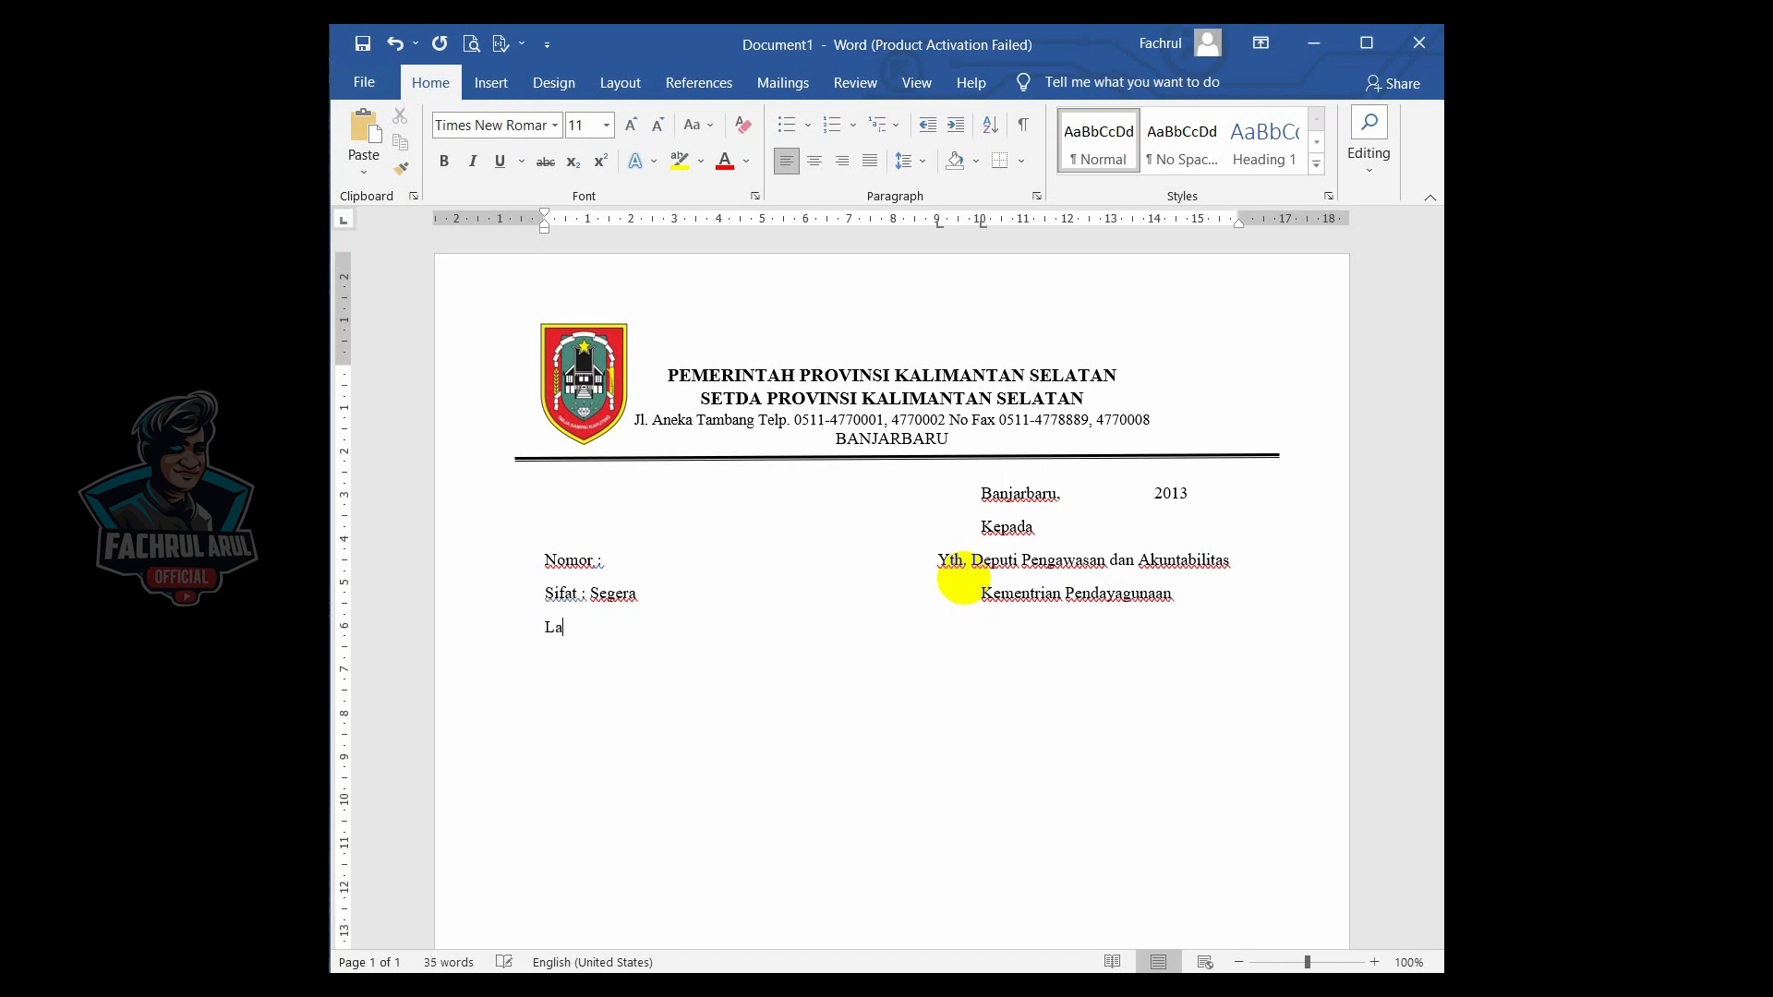
{"action": "type", "text": "mpi"}
{"action": "key", "text": "Tab"}
{"action": "key", "text": "Tab"}
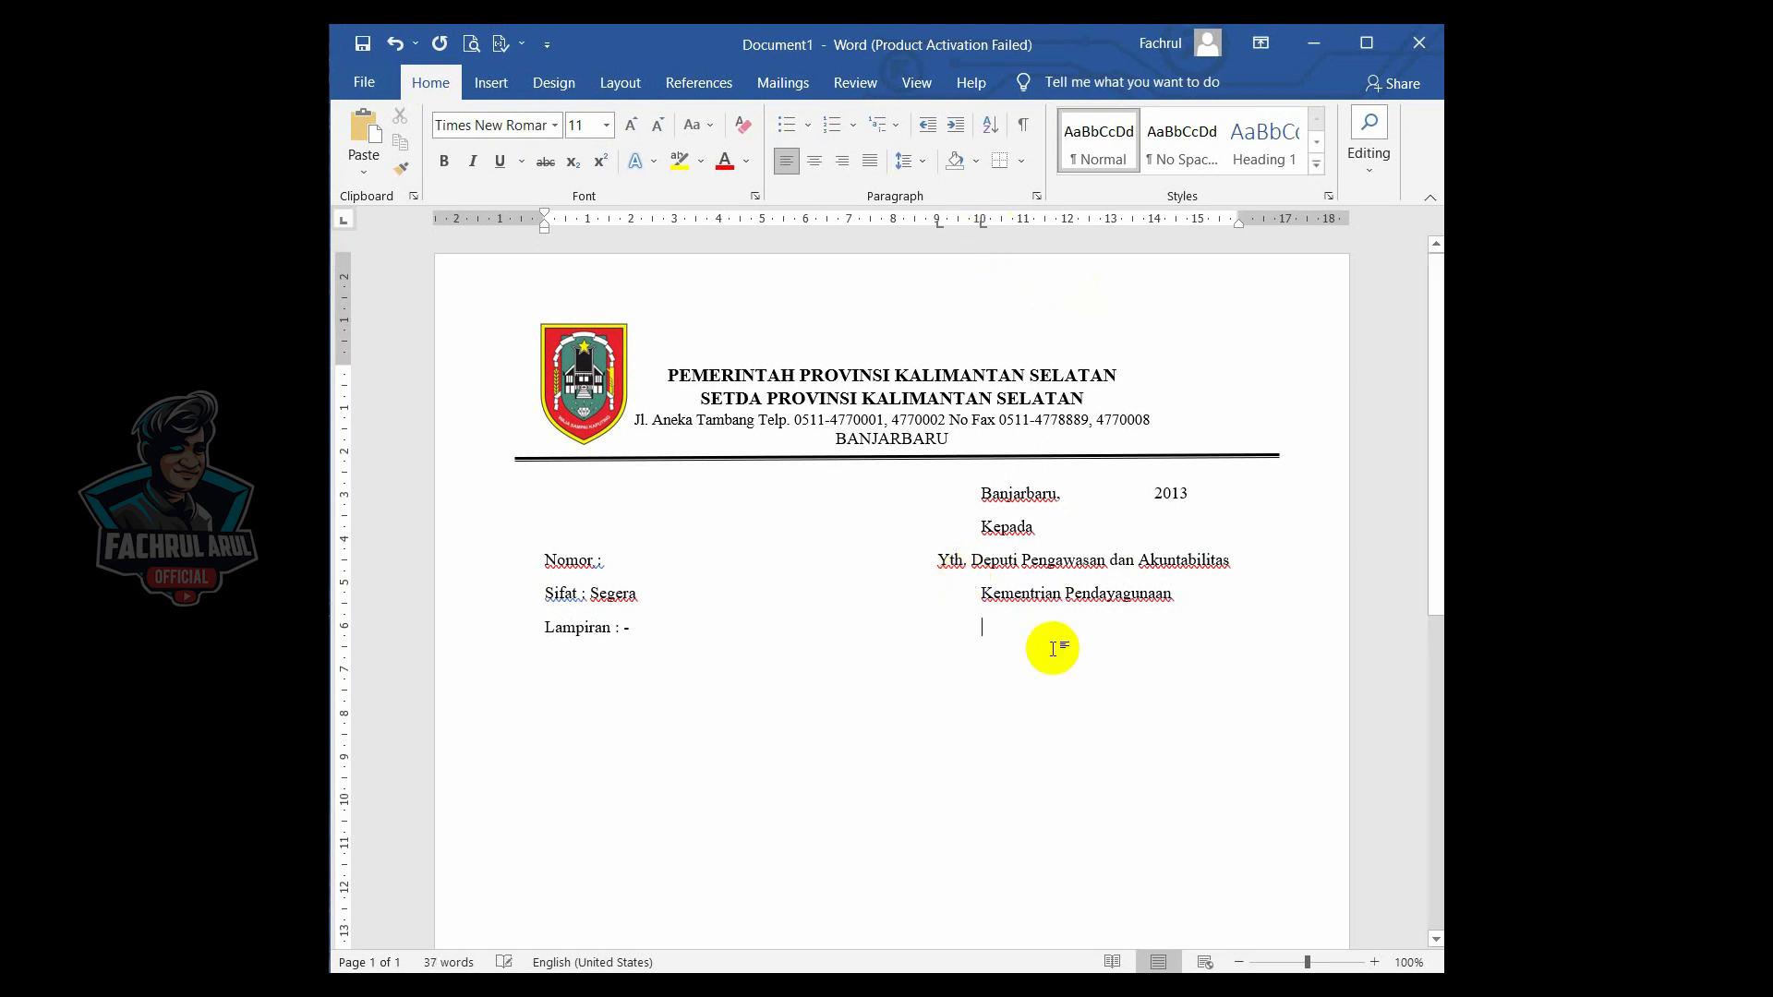
- Type "Aparatur Negara dan Reformasi" at the tab stop
{"action": "type", "text": "Apara"}
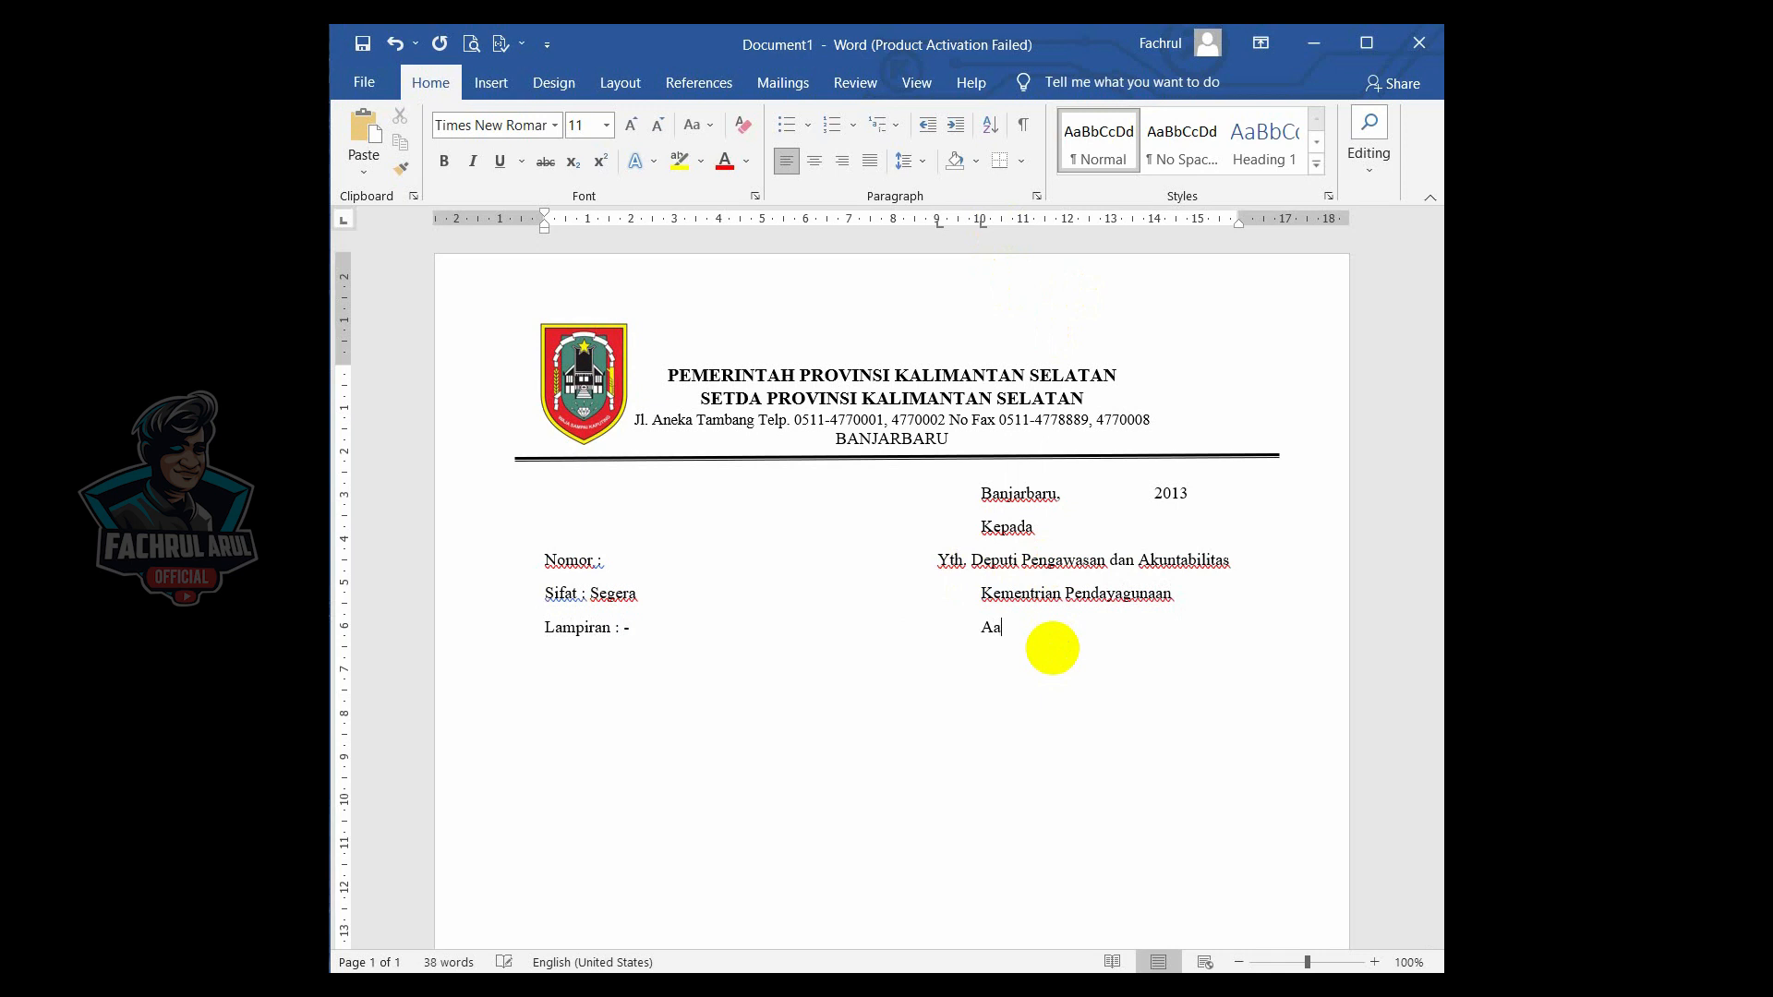
{"action": "type", "text": "tur Negara dan Refor"}
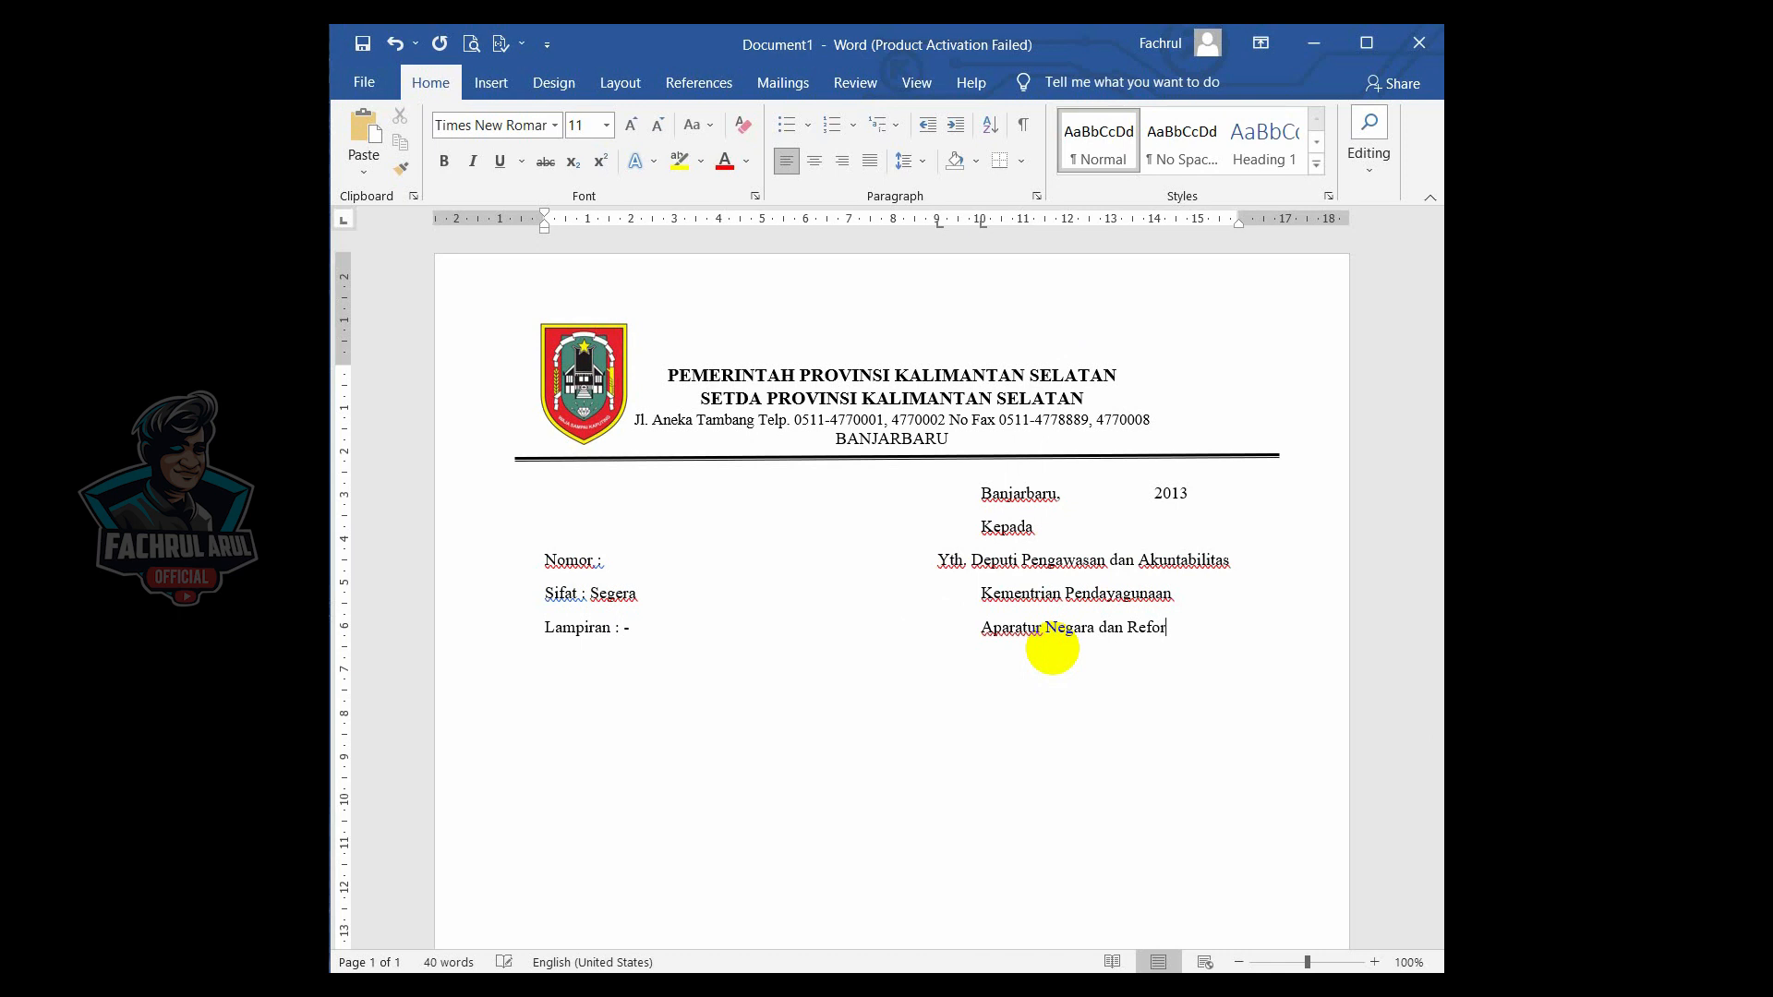
{"action": "type", "text": "masi"}
- Type "Hal : Permohonan Narasumber" on a new line and tab across to the 10 cm stop
{"action": "key", "text": "Return"}
{"action": "type", "text": "Hal : Perm"}
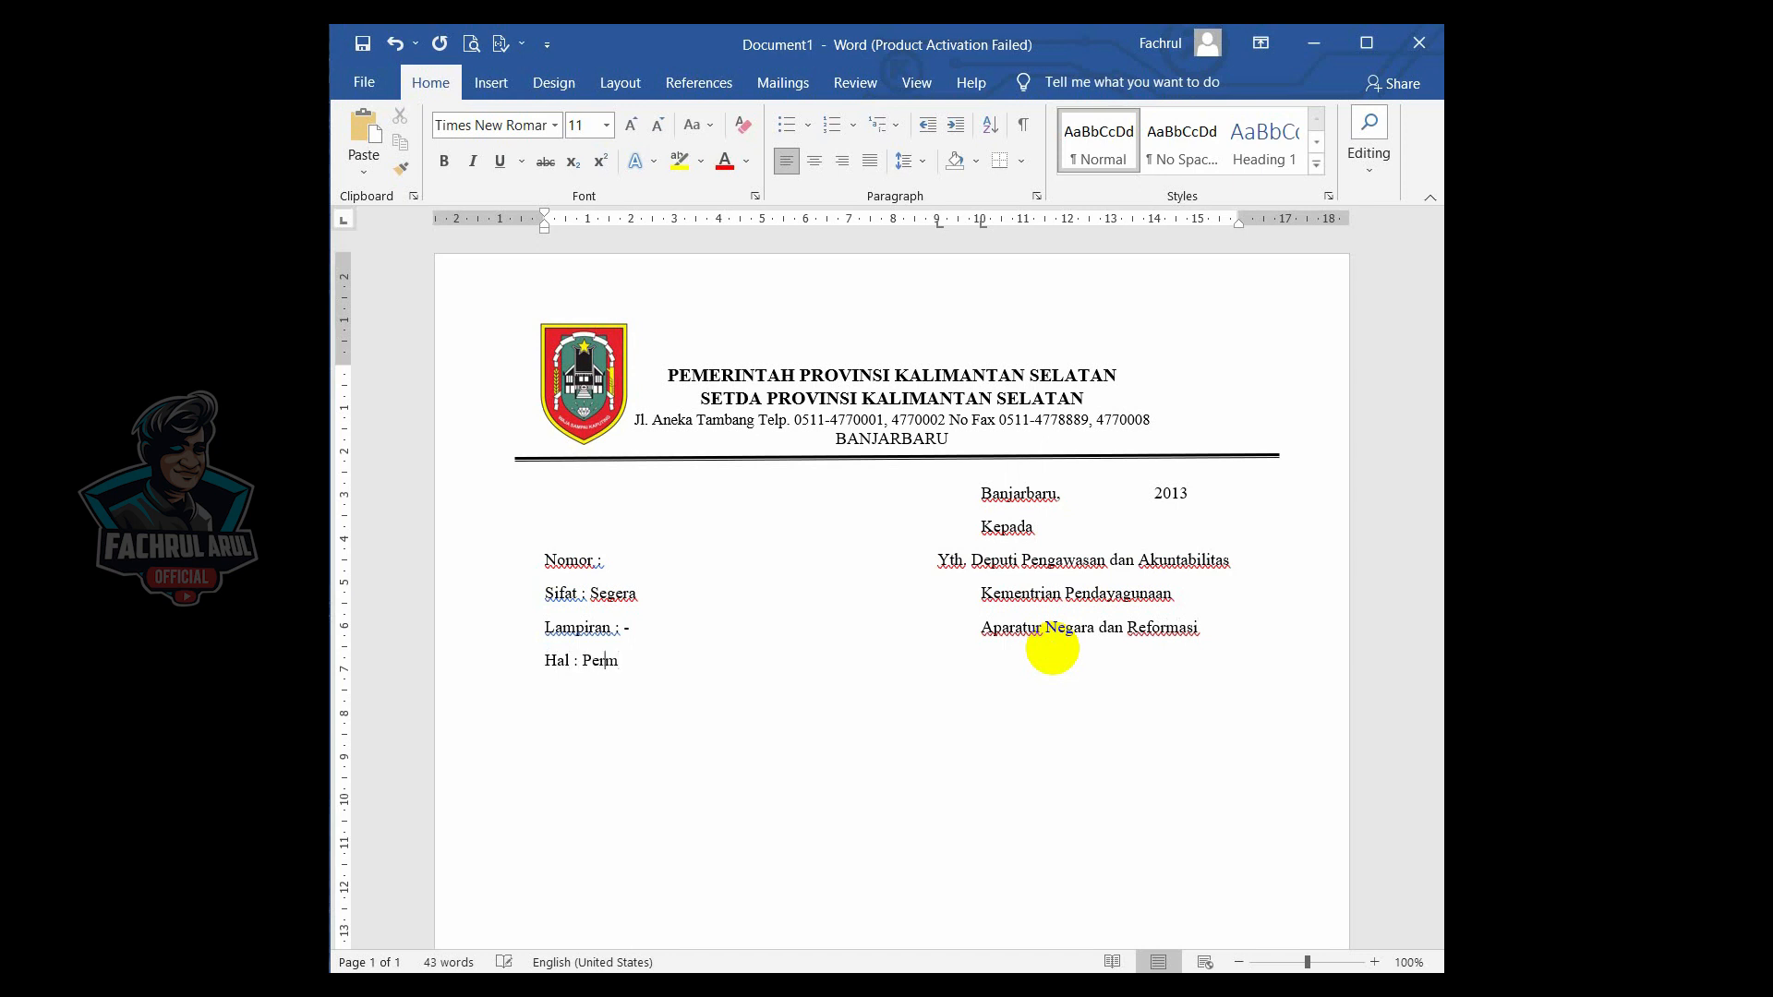
{"action": "type", "text": "ohonan Narasumbe"}
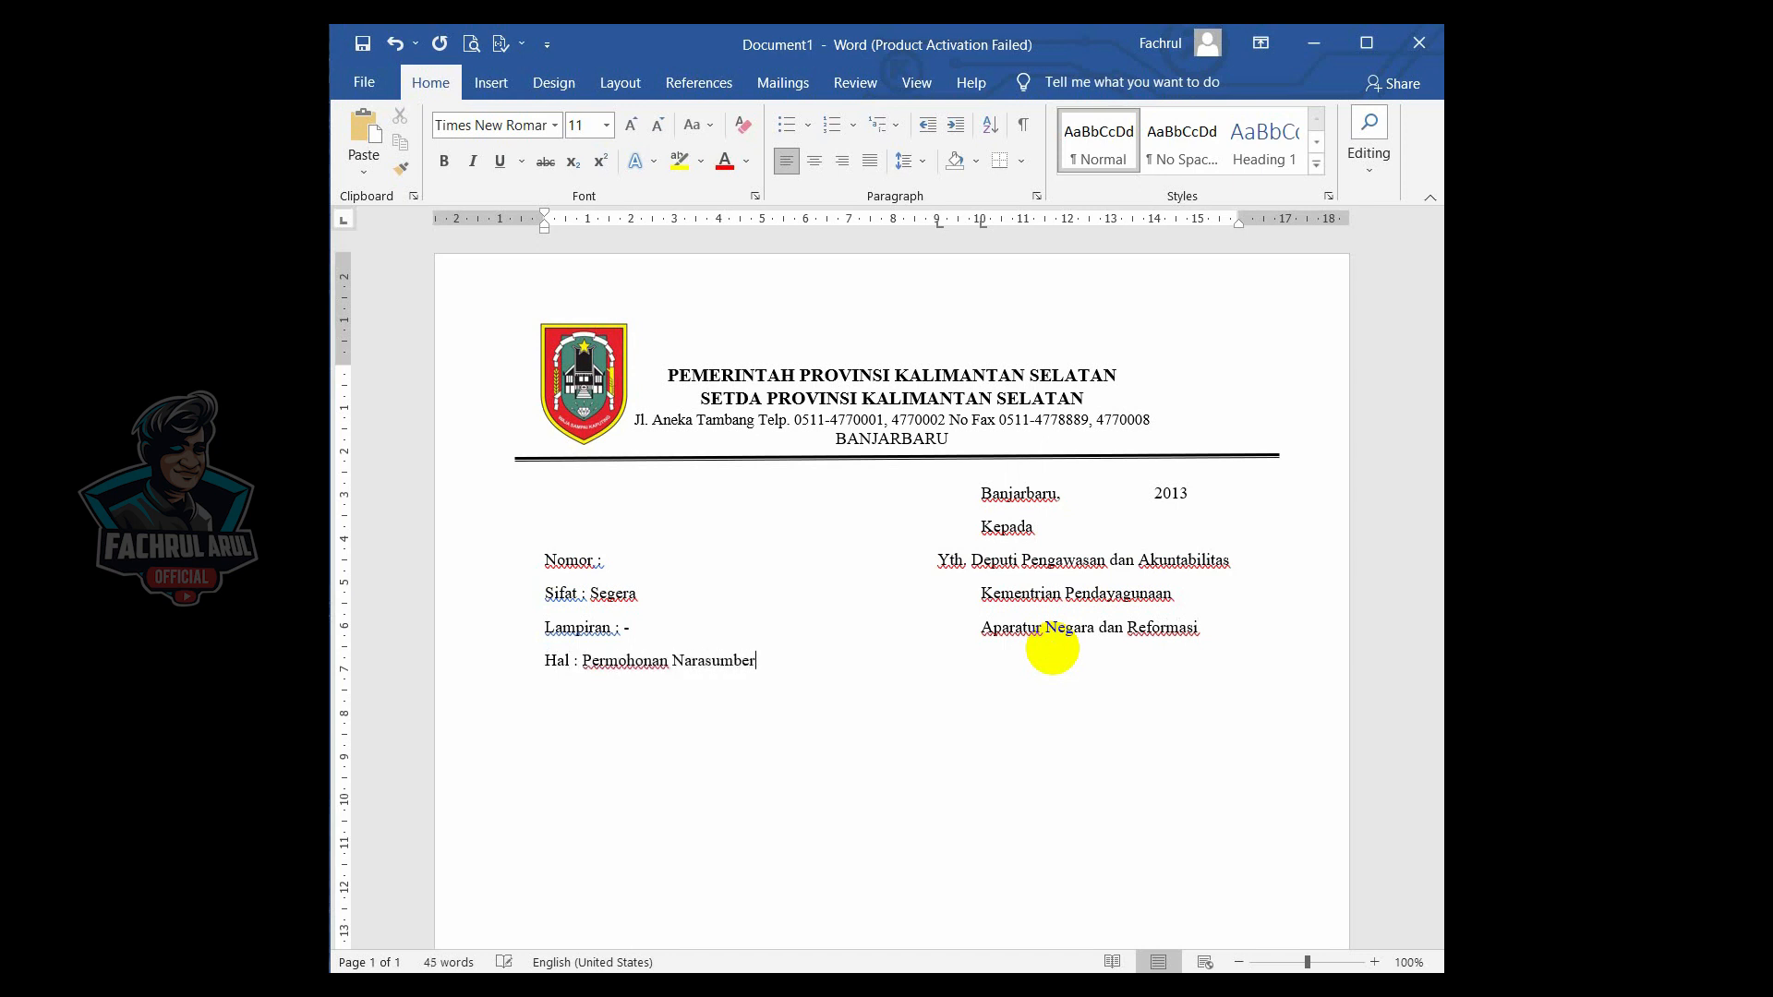
{"action": "type", "text": "r"}
{"action": "key", "text": "Tab"}
{"action": "key", "text": "Tab"}
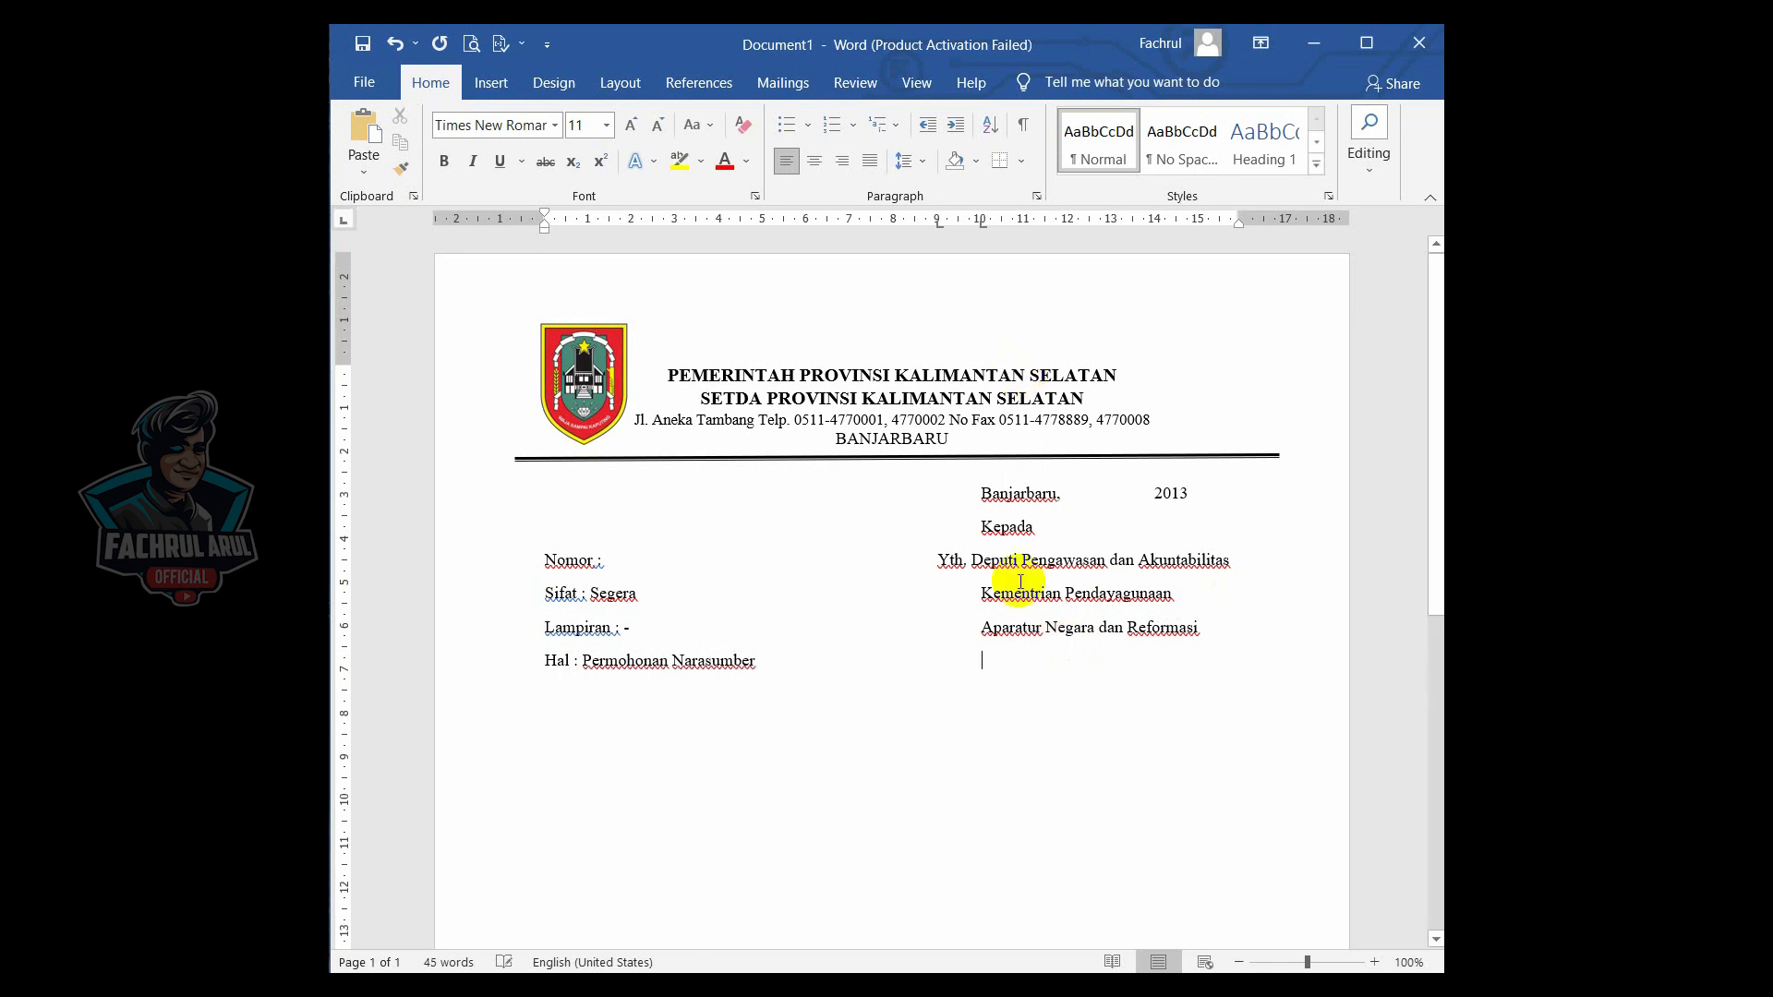
- Type "Birokrasi Republik Indonesia." at the tab stop
{"action": "type", "text": "Birok"}
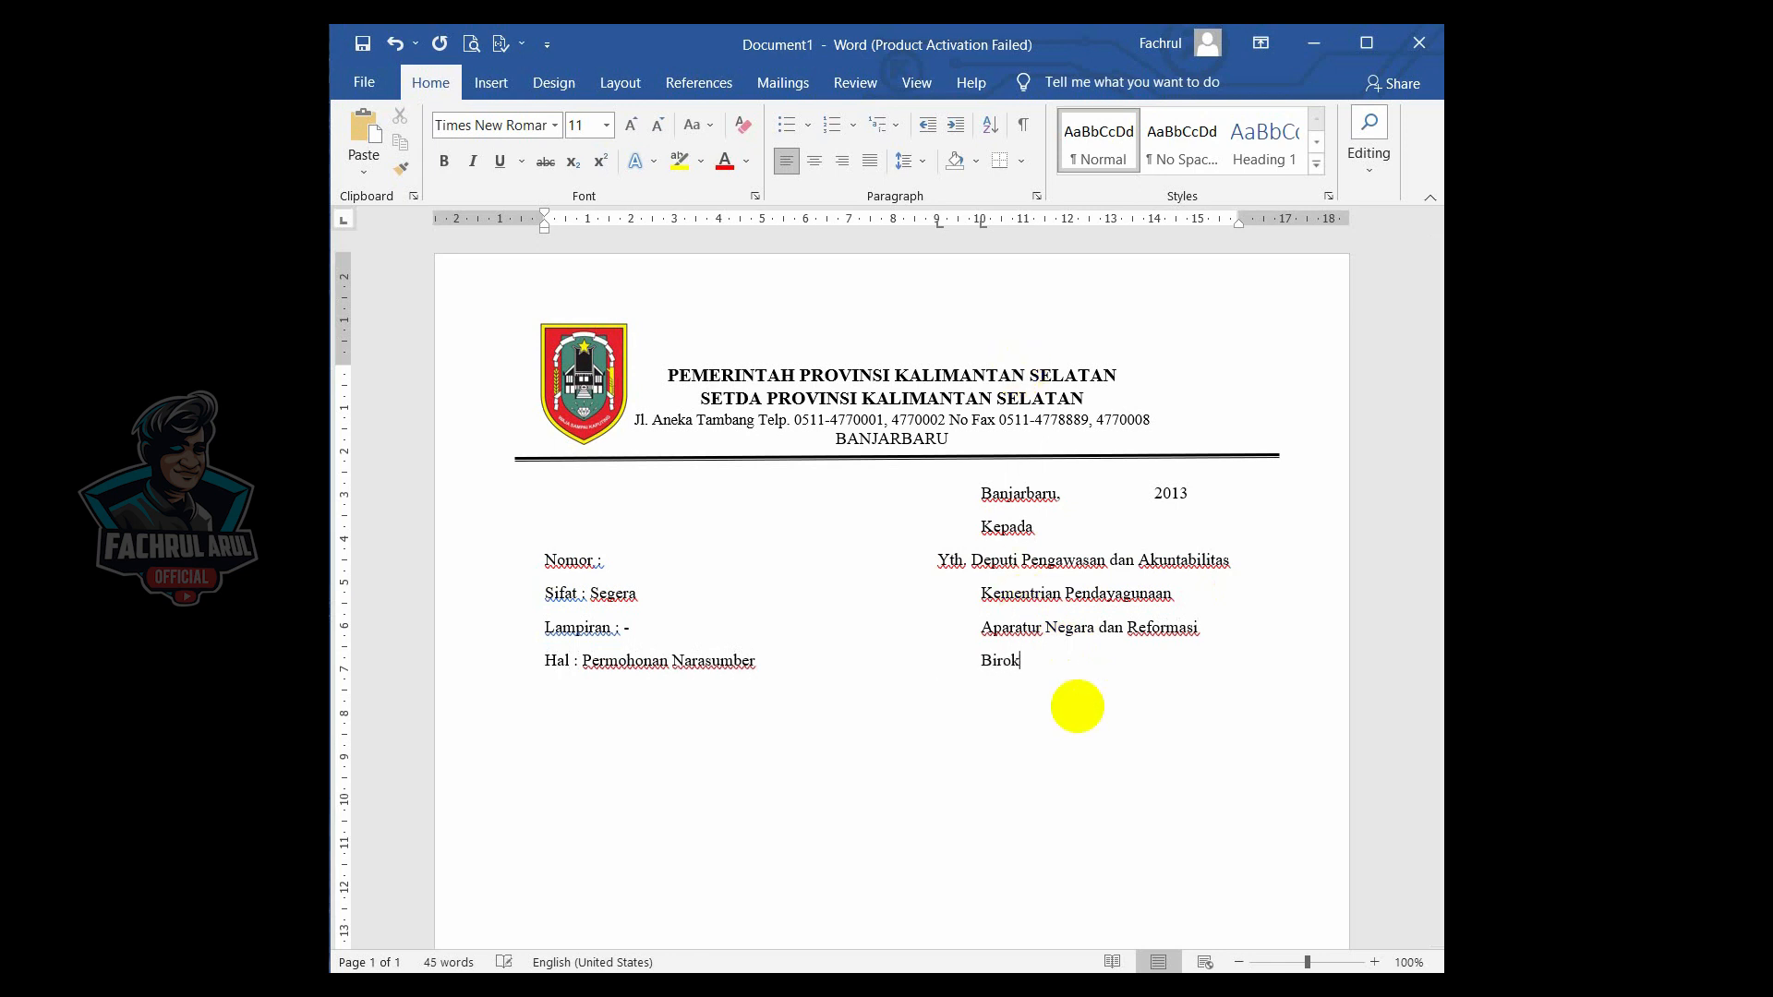
{"action": "type", "text": "rasi Republik Indonesia."}
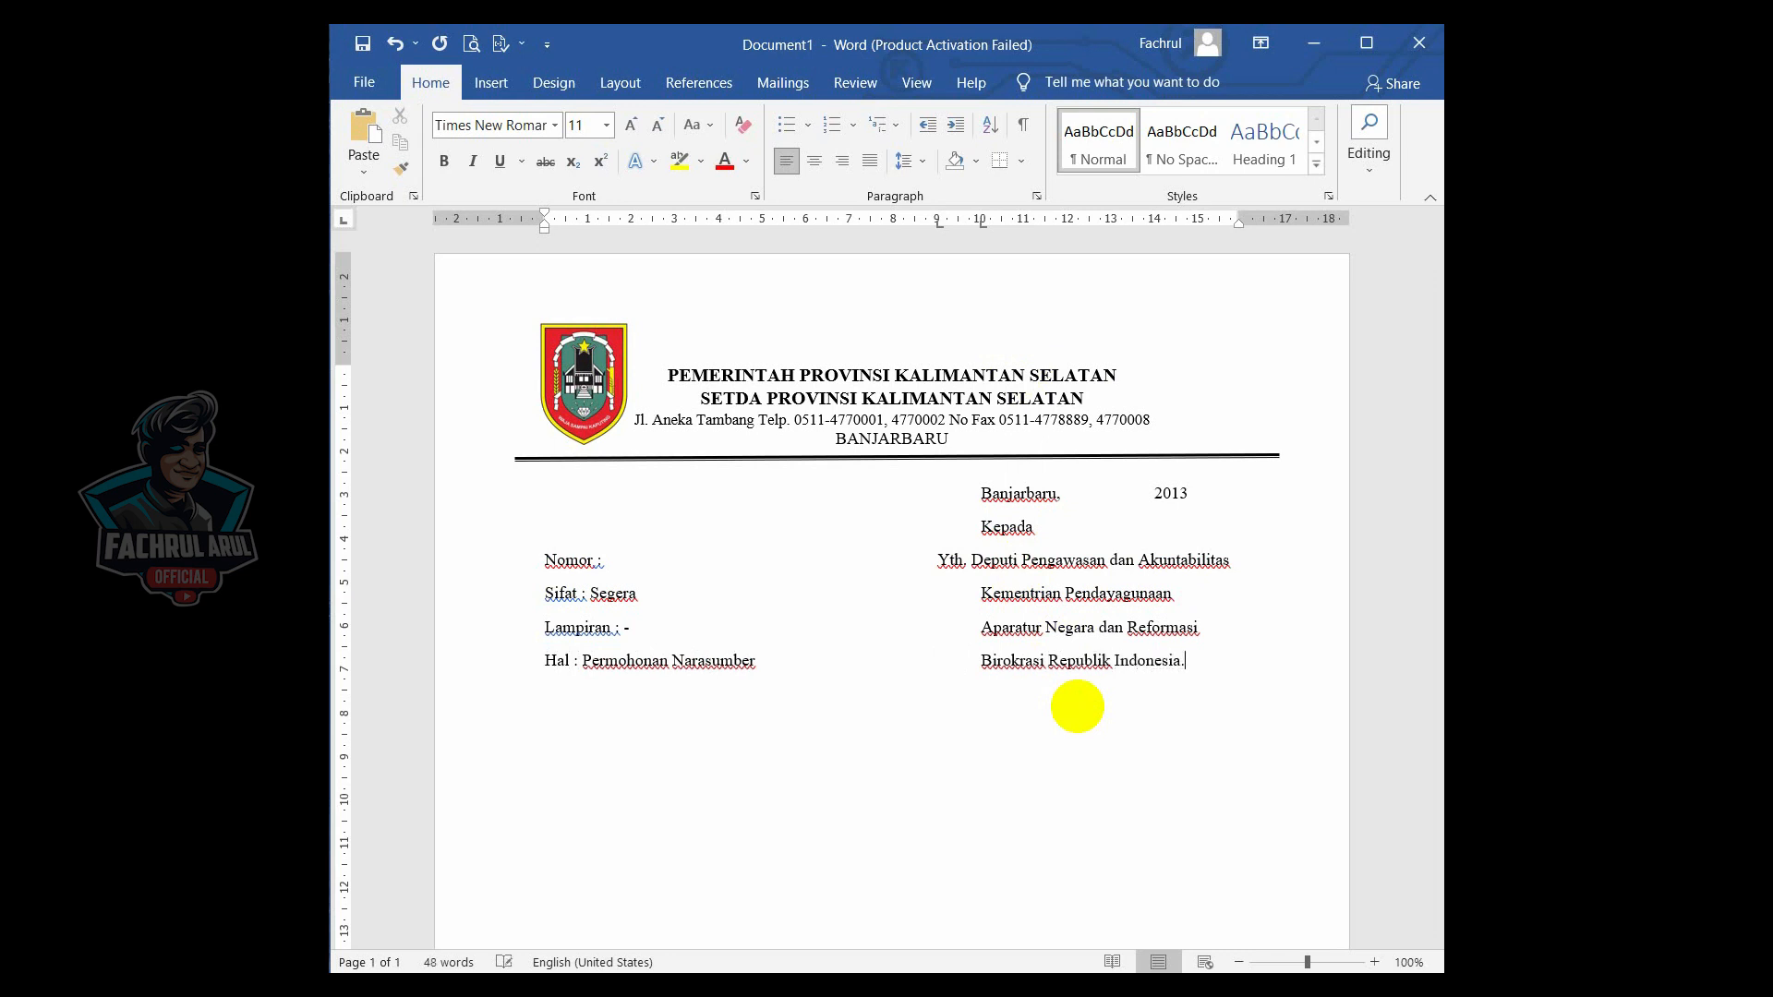
- Type "Akuntabilitas Kinerja Instansi" on a new line
{"action": "key", "text": "Return"}
{"action": "type", "text": "Akuntabilitas Kiner"}
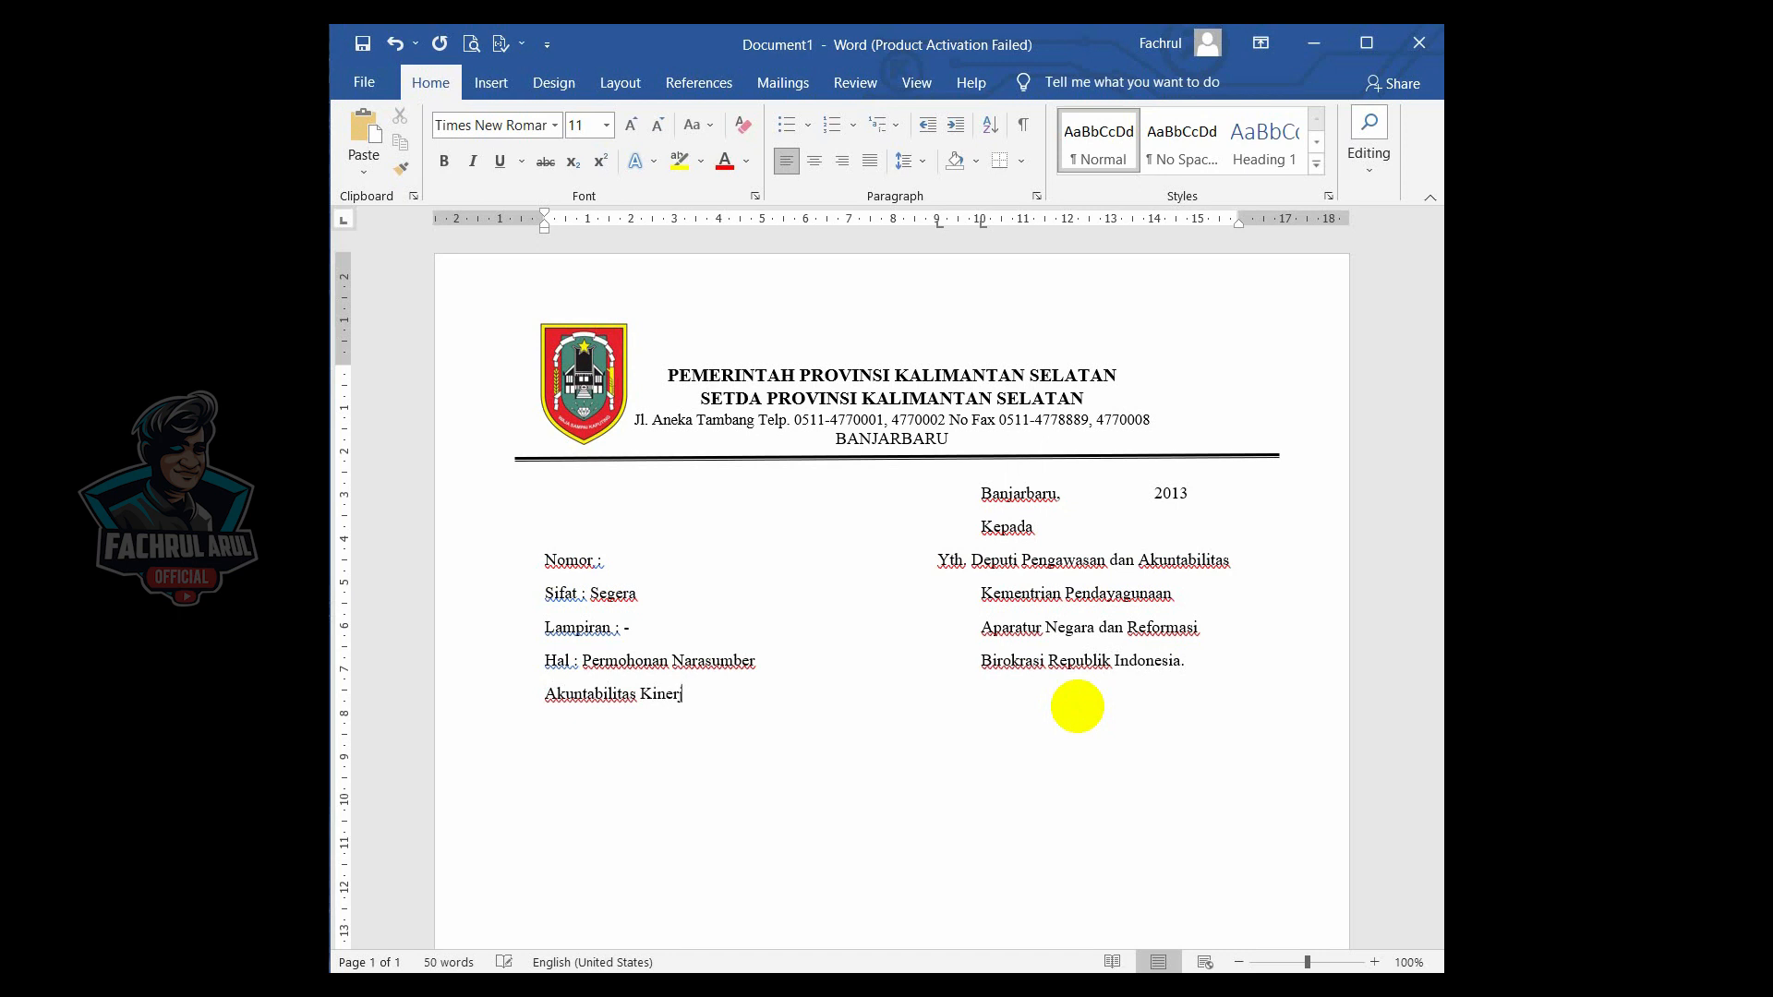
{"action": "type", "text": "ja Instansi"}
- Type "Pemerintah Provinsi Kalsel." on a new line, tab over and add "Di –" with "Jakarta" indented below
{"action": "key", "text": "Return"}
{"action": "type", "text": "Pemerintah Pro"}
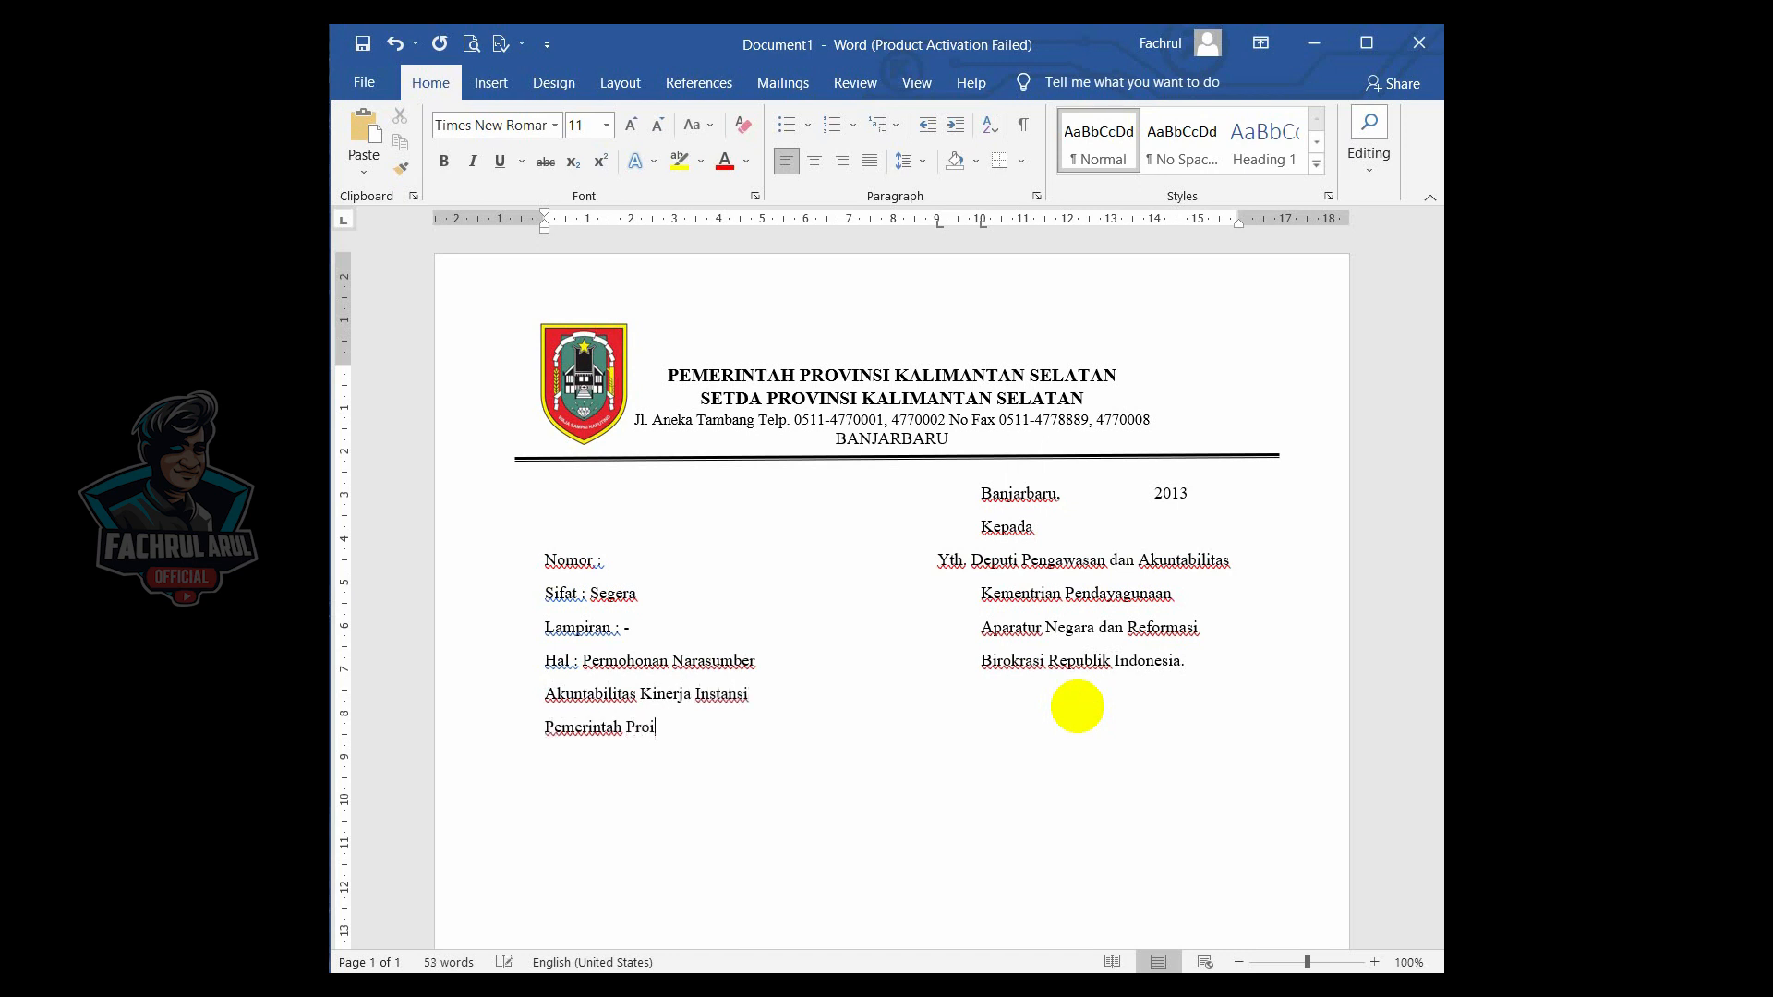
{"action": "type", "text": "vinsi Kalsel."}
{"action": "key", "text": "Tab"}
{"action": "key", "text": "Tab"}
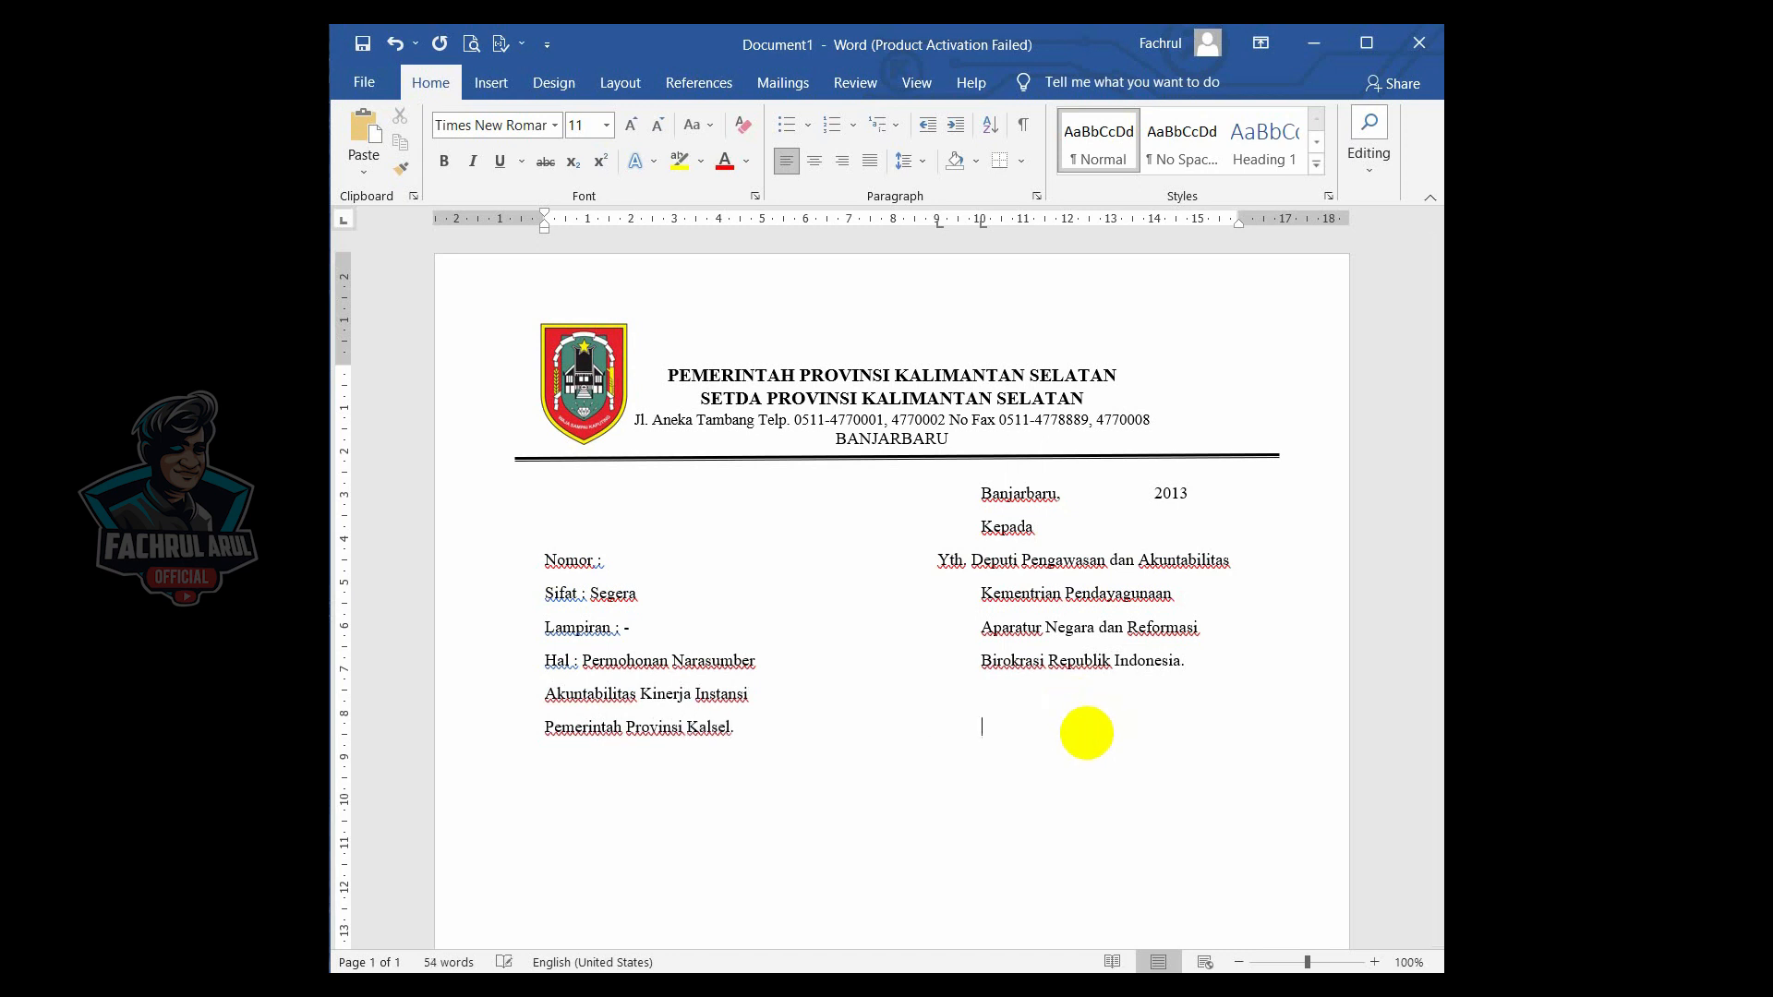
{"action": "type", "text": "Di – "}
{"action": "type", "text": "Jakarta"}
- Add a 2 cm tab stop to the Nomor, Sifat, Lampiran and Hal lines and tab their colons to align there
{"action": "left_click", "coordinate": [601, 561]}
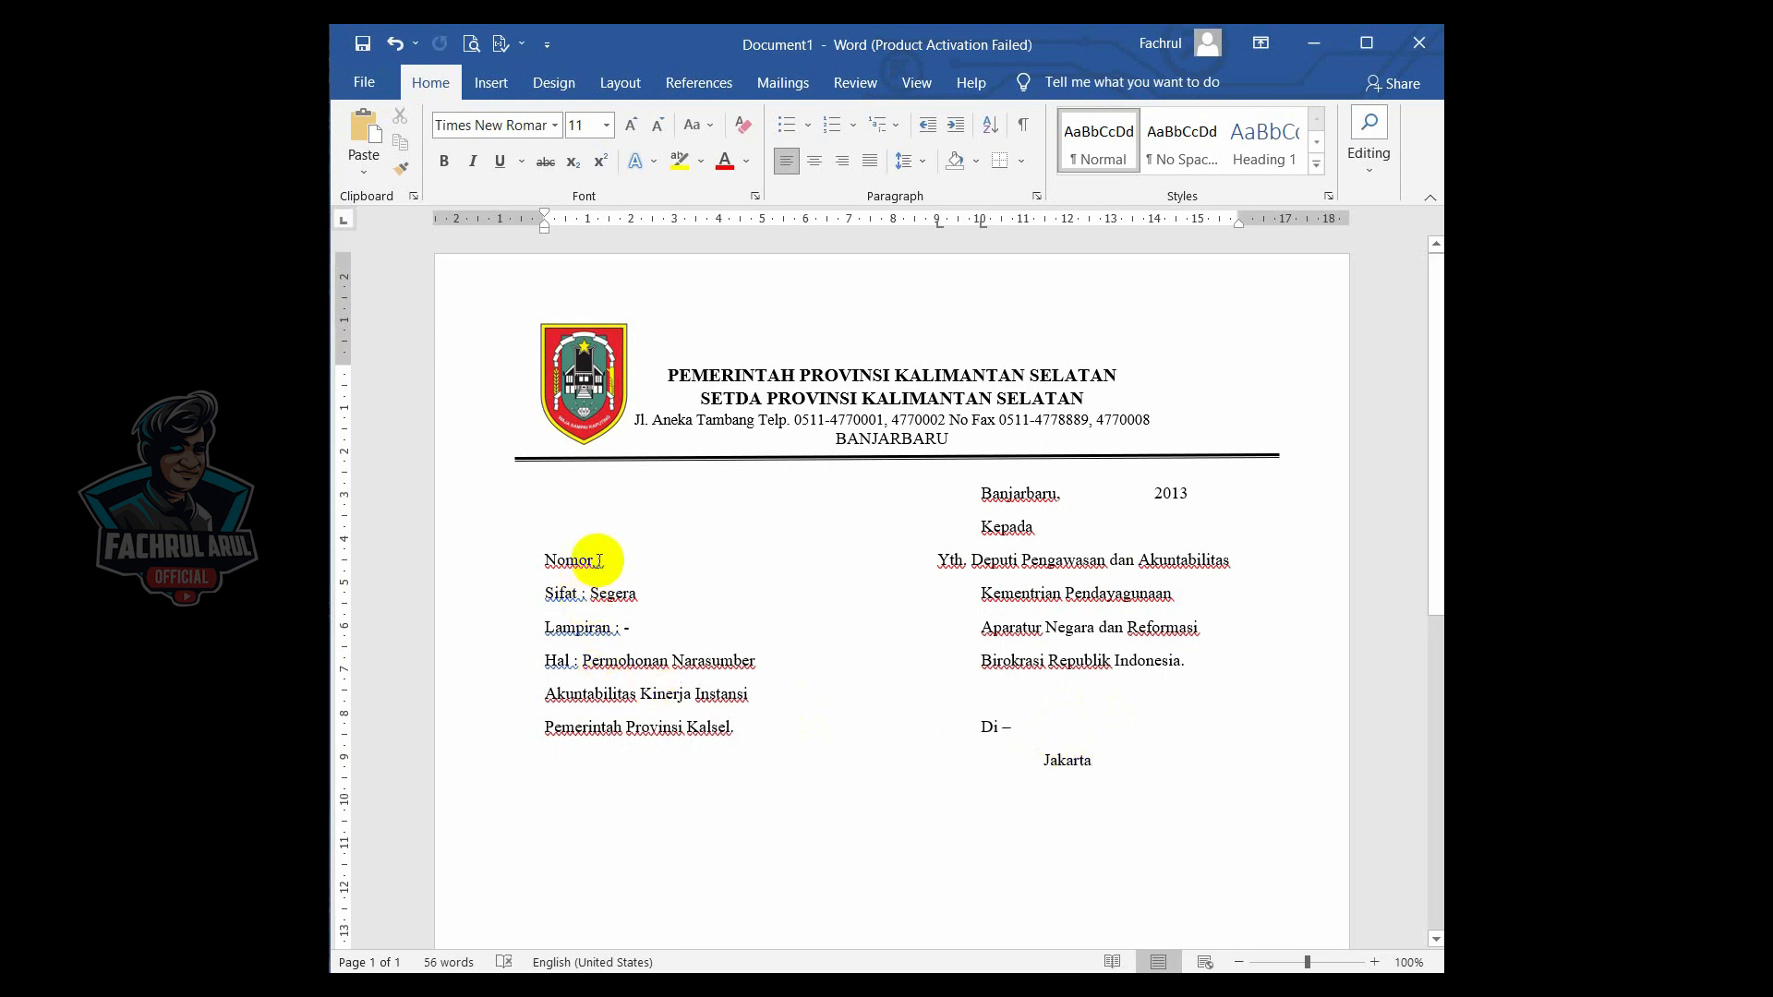
{"action": "left_click", "coordinate": [634, 221]}
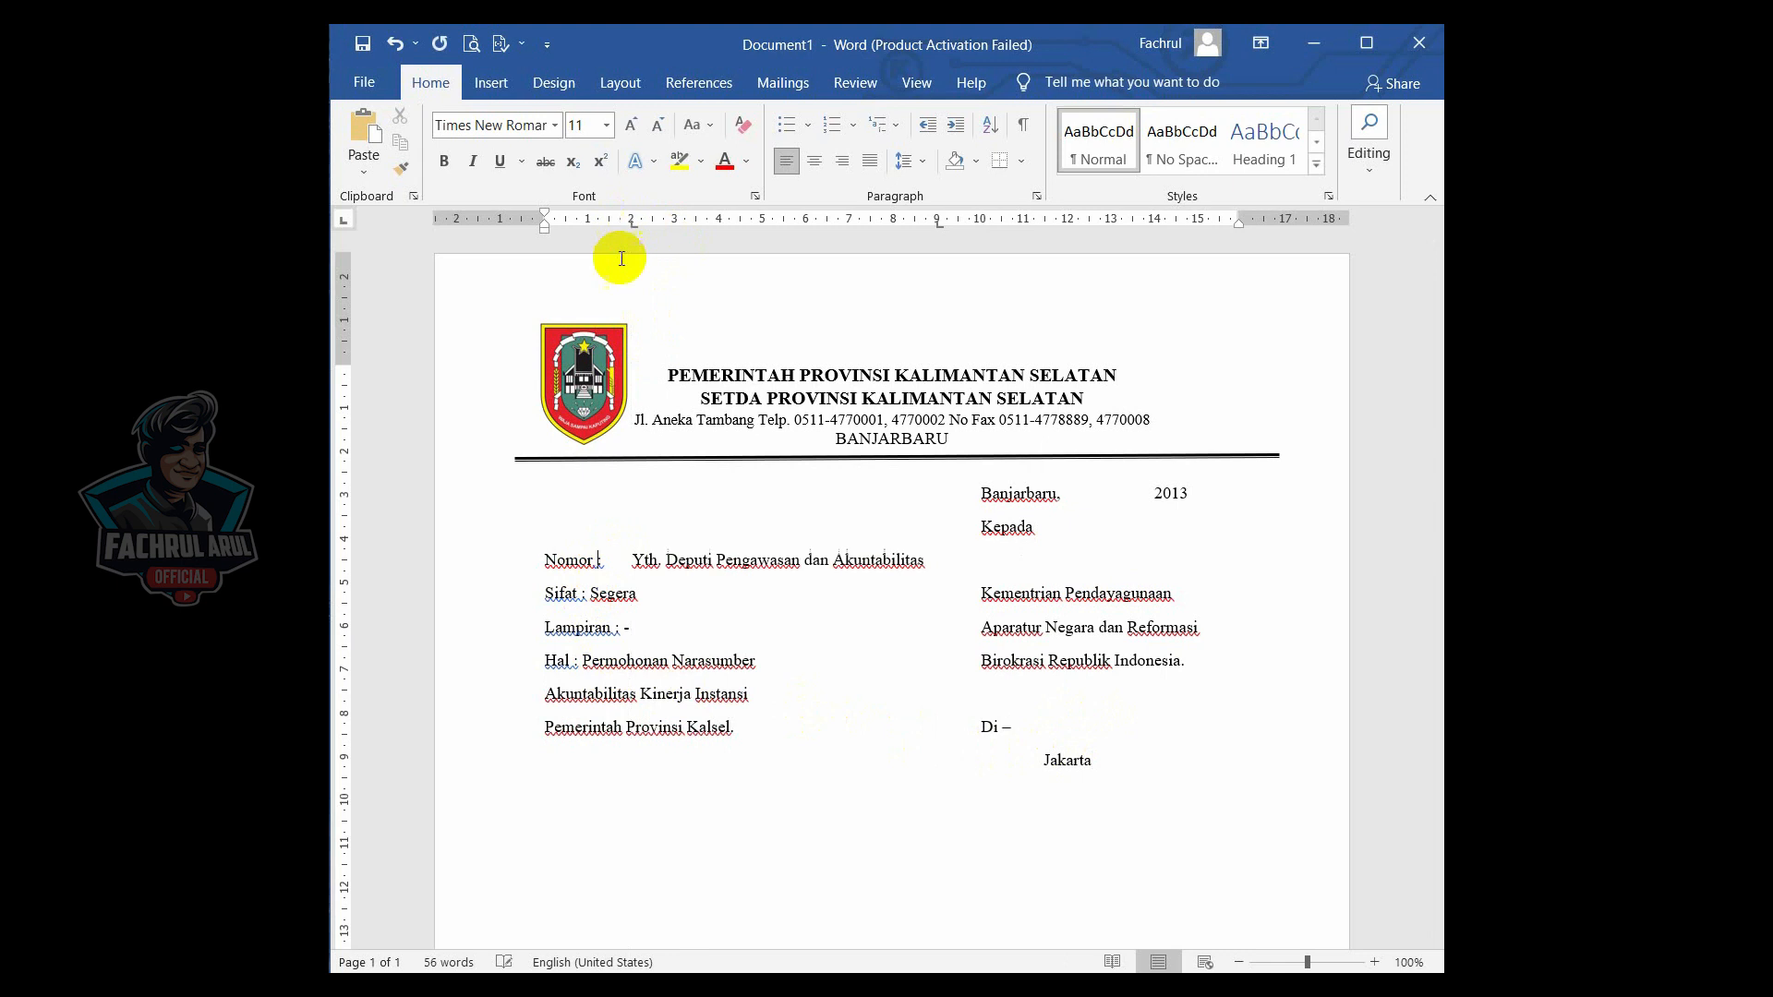
{"action": "key", "text": "Tab"}
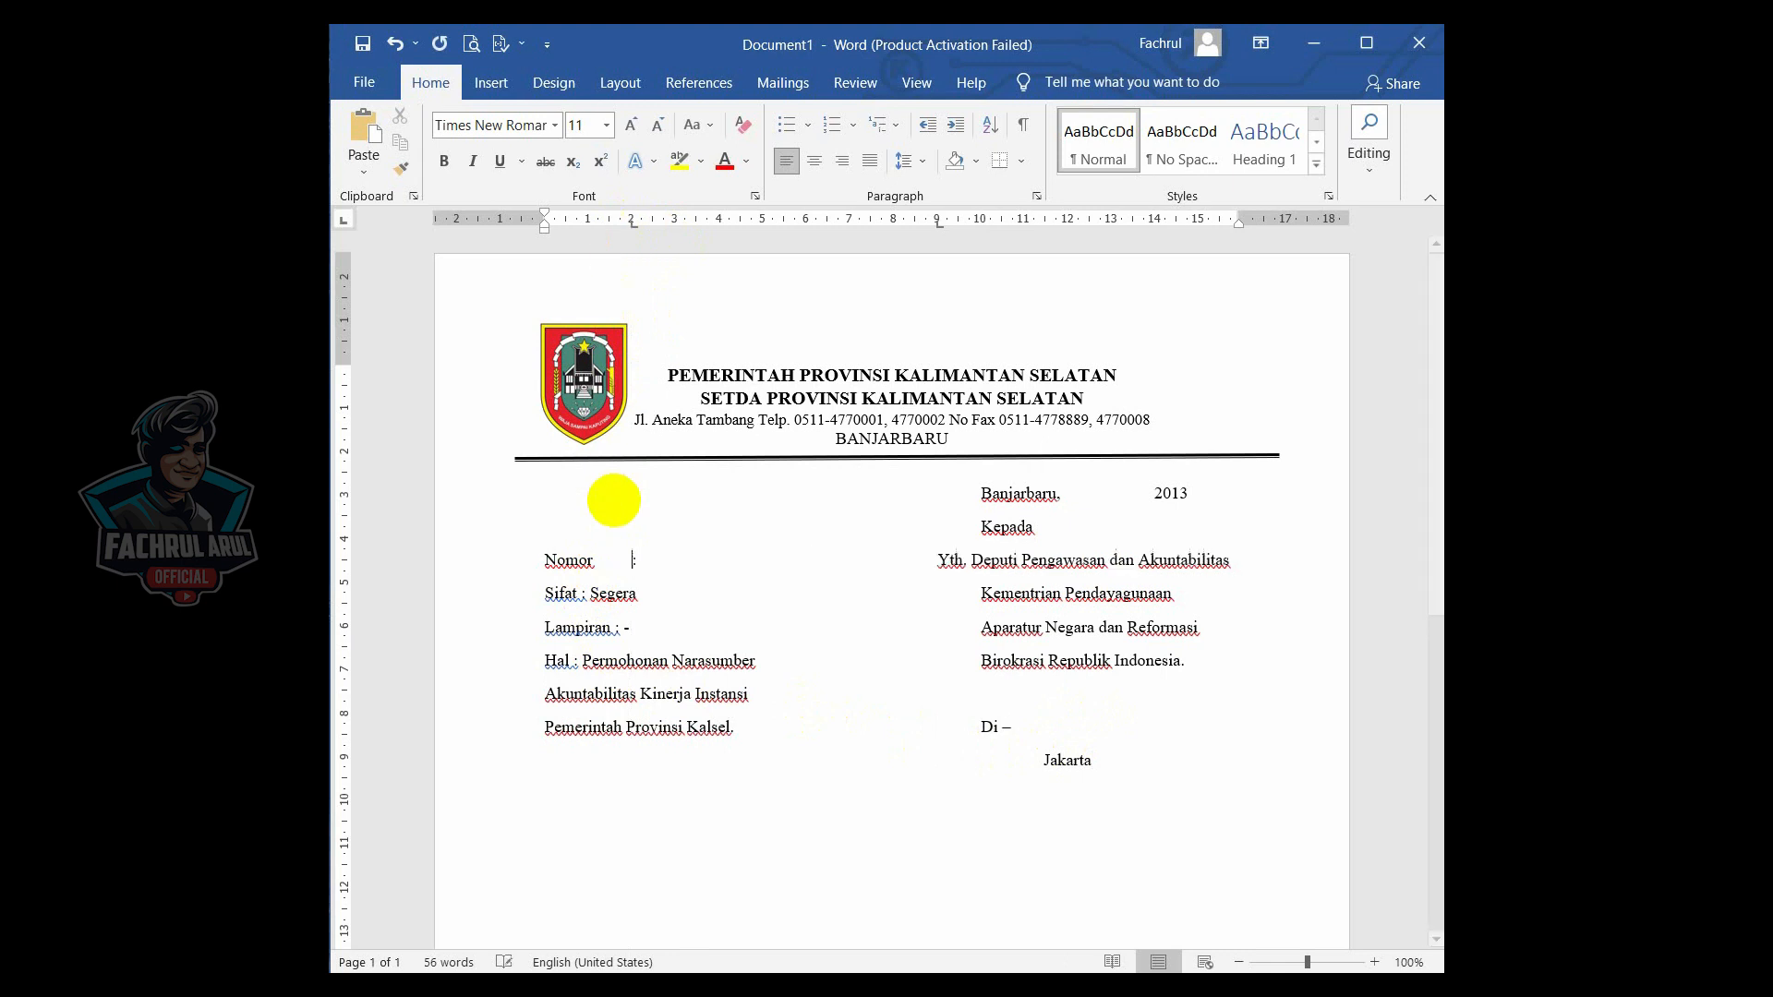
{"action": "left_click", "coordinate": [579, 596]}
{"action": "left_click", "coordinate": [633, 222]}
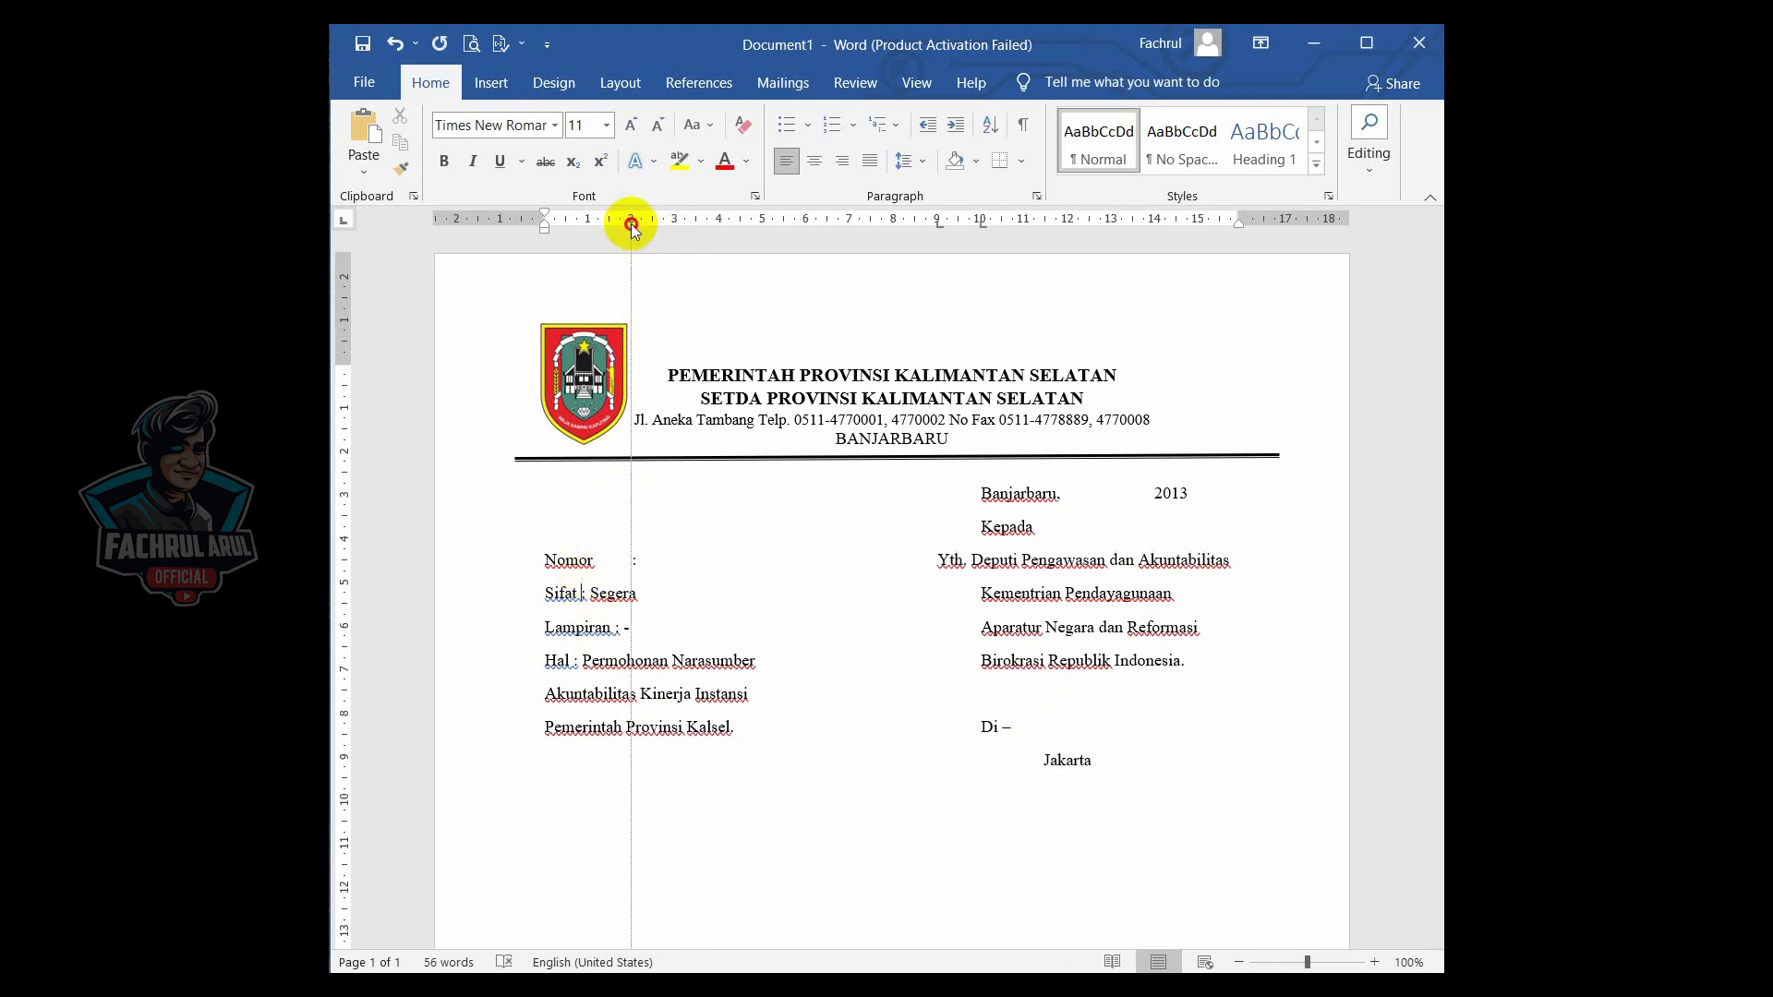
{"action": "key", "text": "Tab"}
{"action": "left_click", "coordinate": [615, 625]}
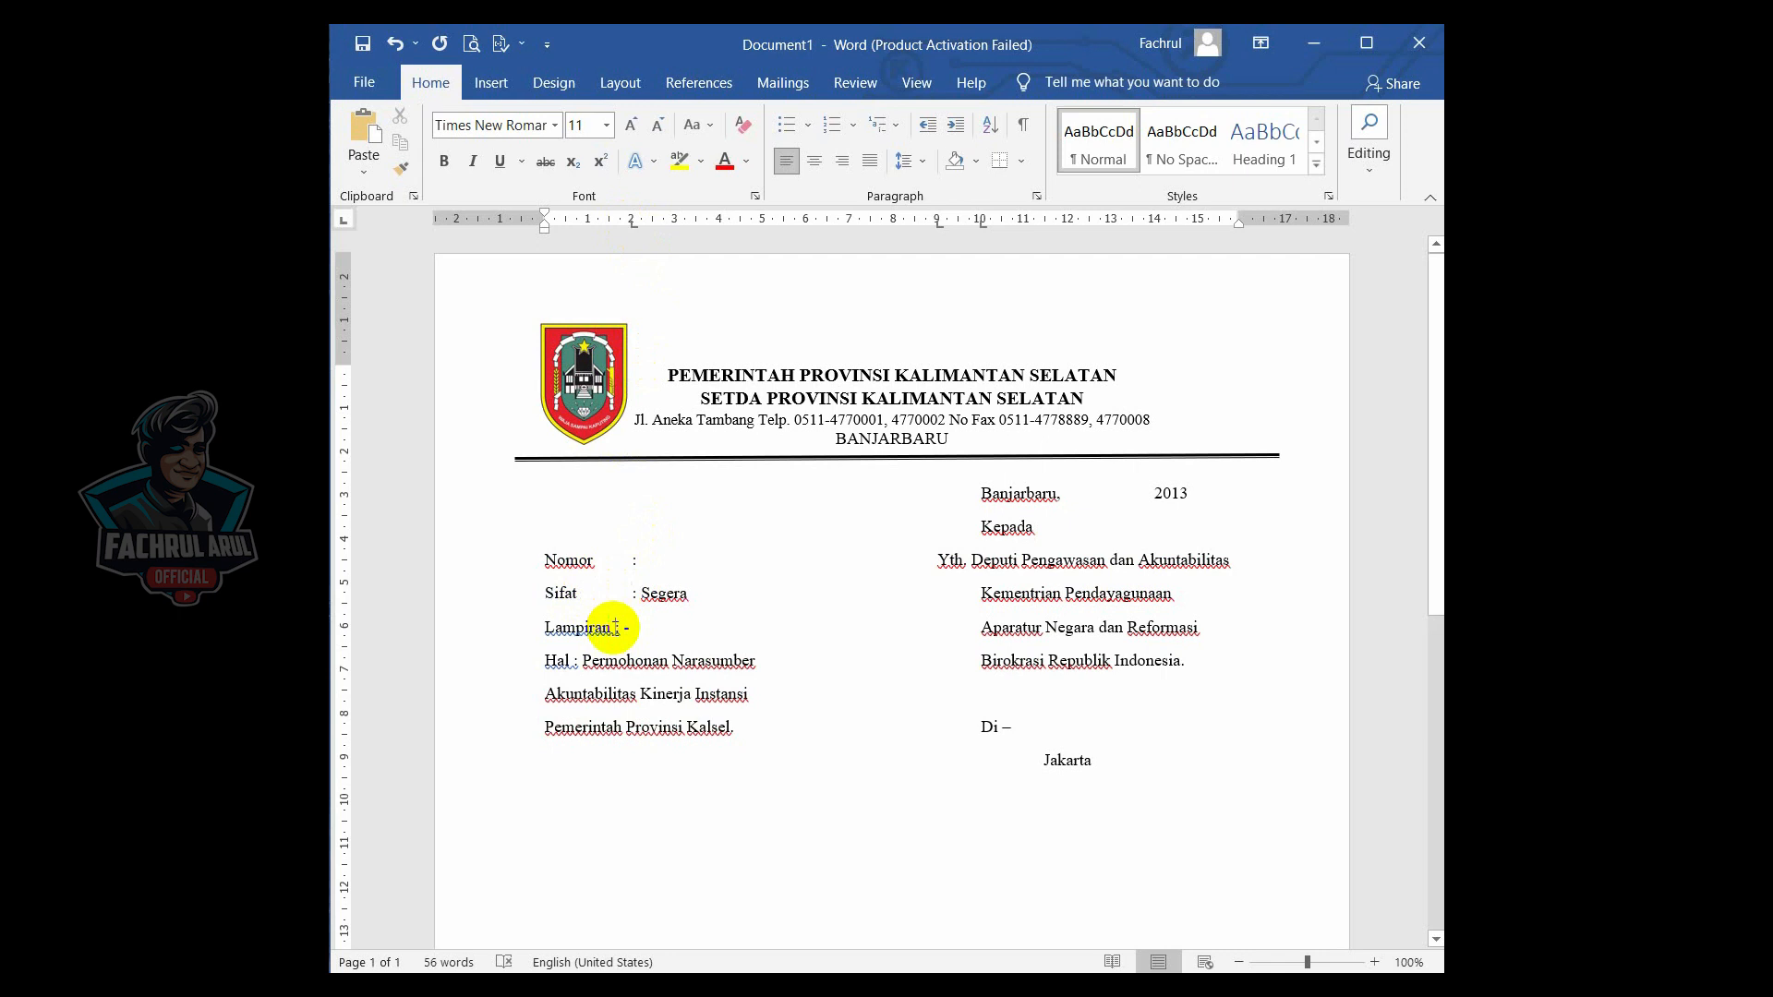
{"action": "left_click", "coordinate": [636, 222]}
{"action": "key", "text": "Tab"}
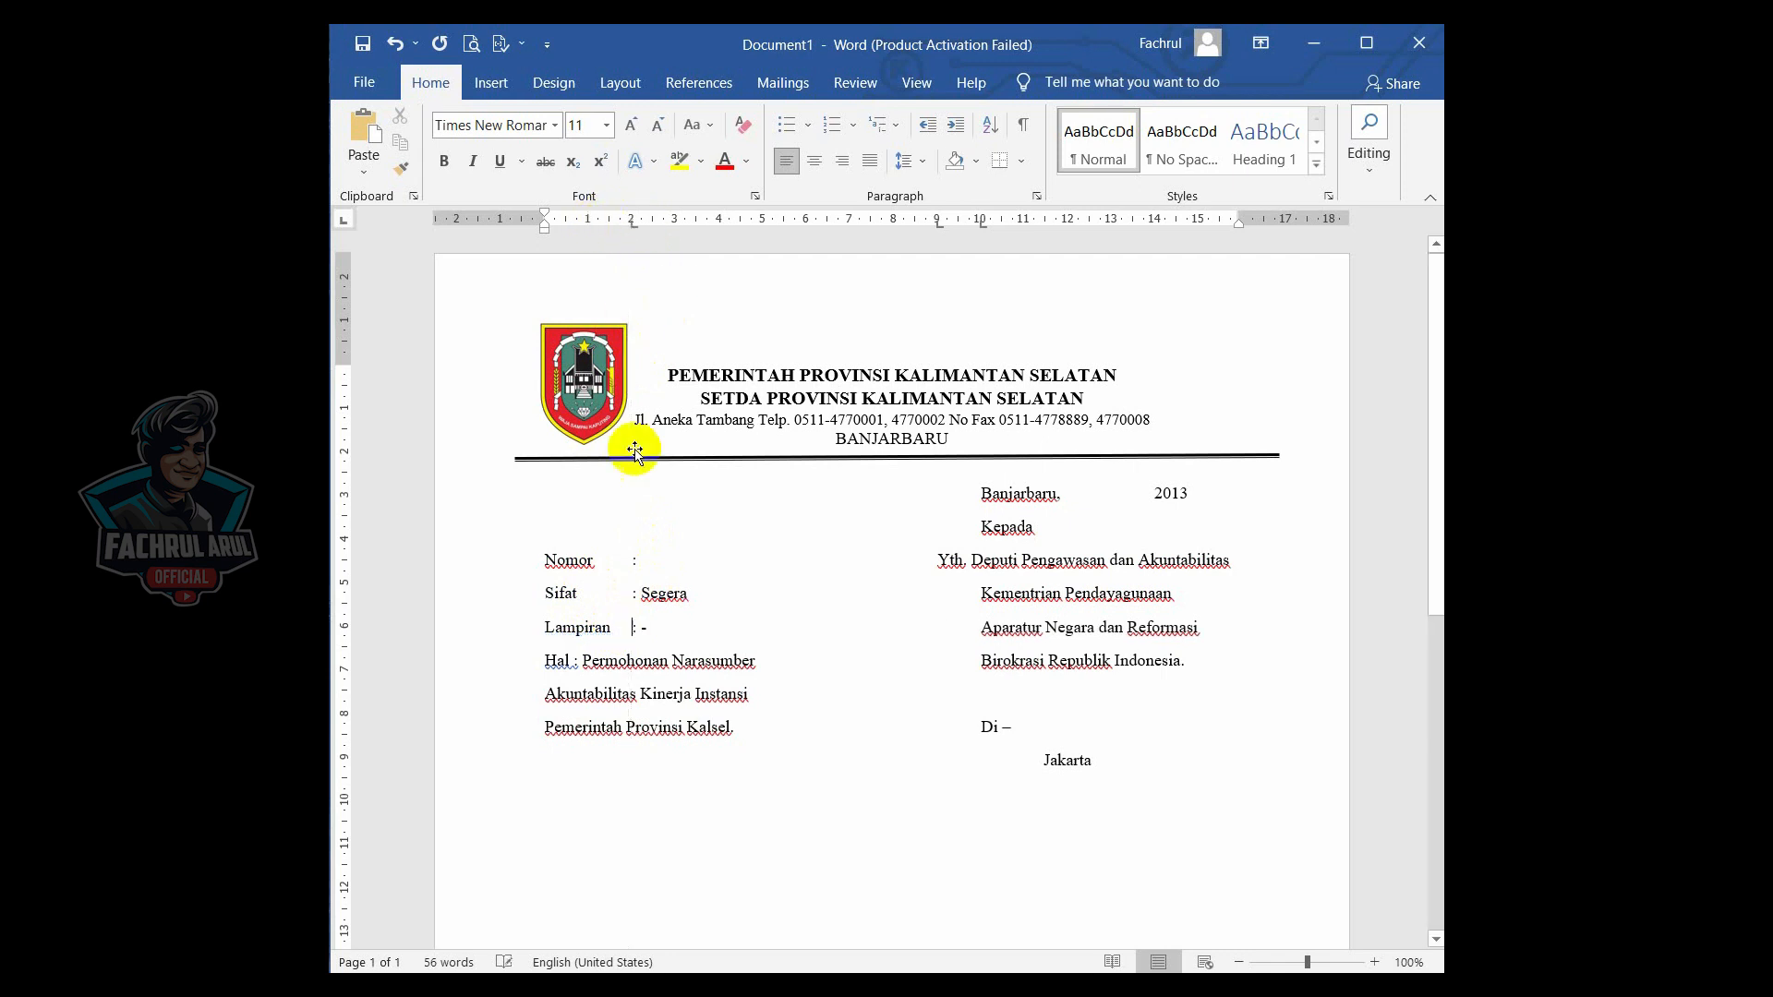
{"action": "left_click", "coordinate": [575, 661]}
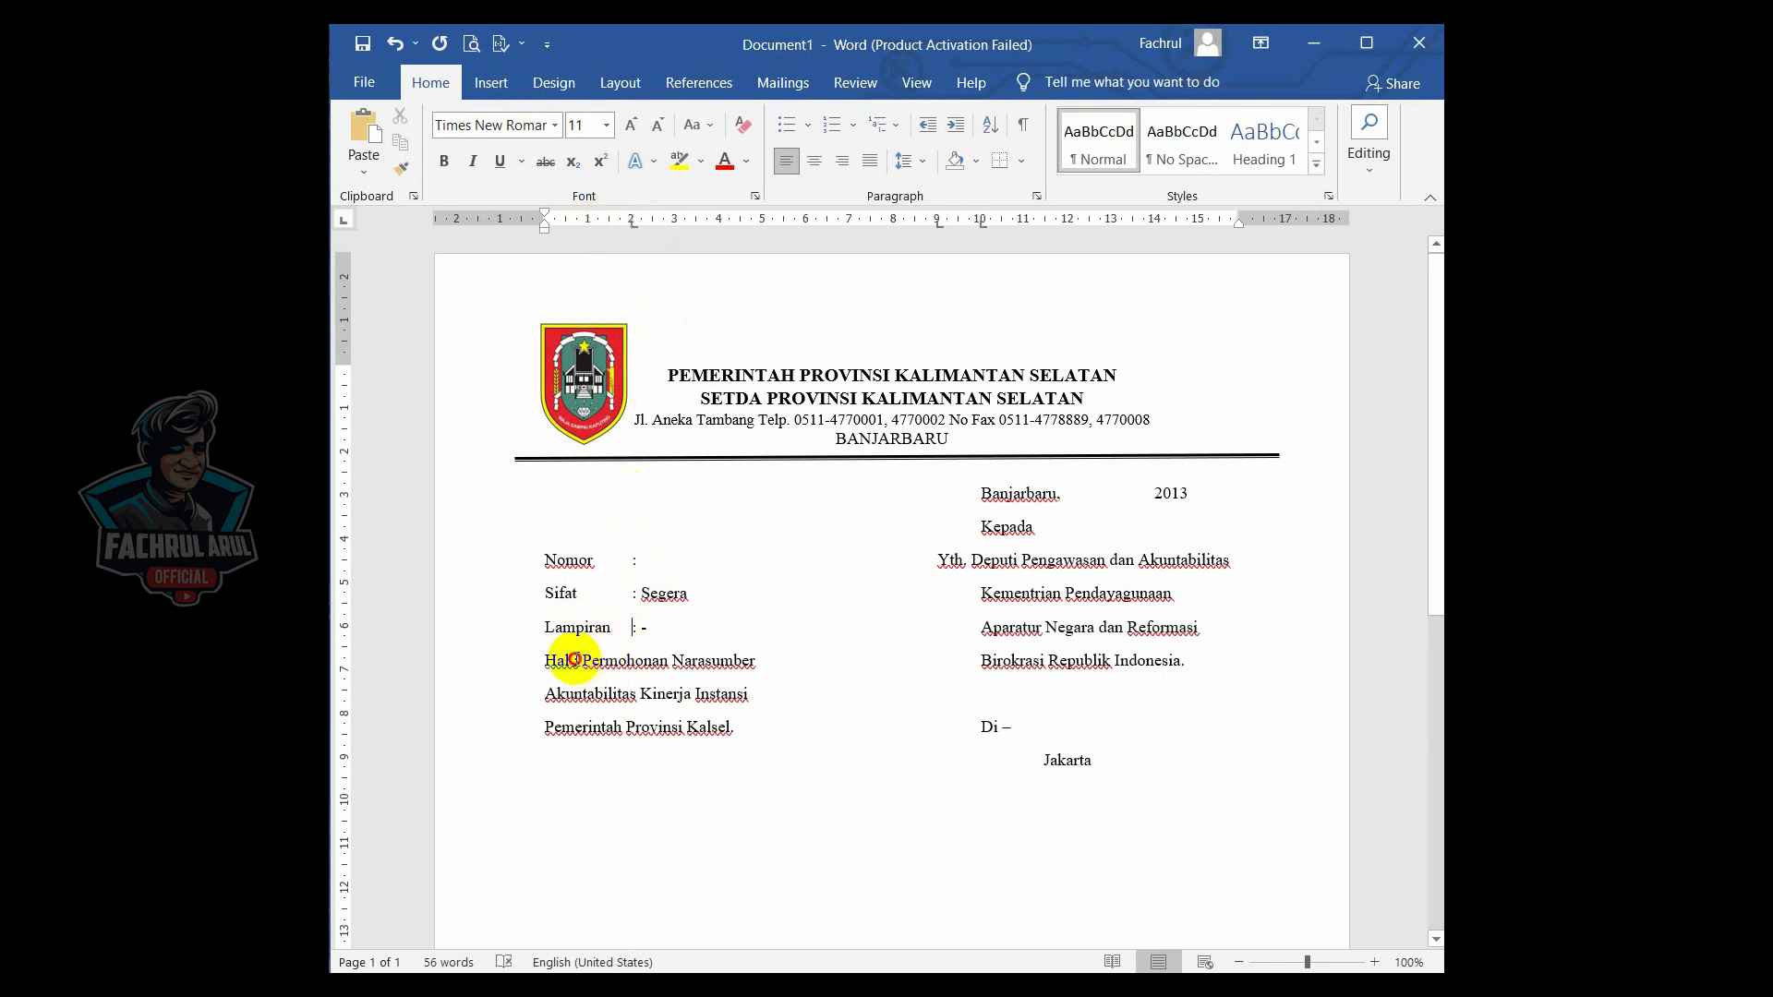
{"action": "left_click", "coordinate": [631, 222]}
{"action": "key", "text": "Tab"}
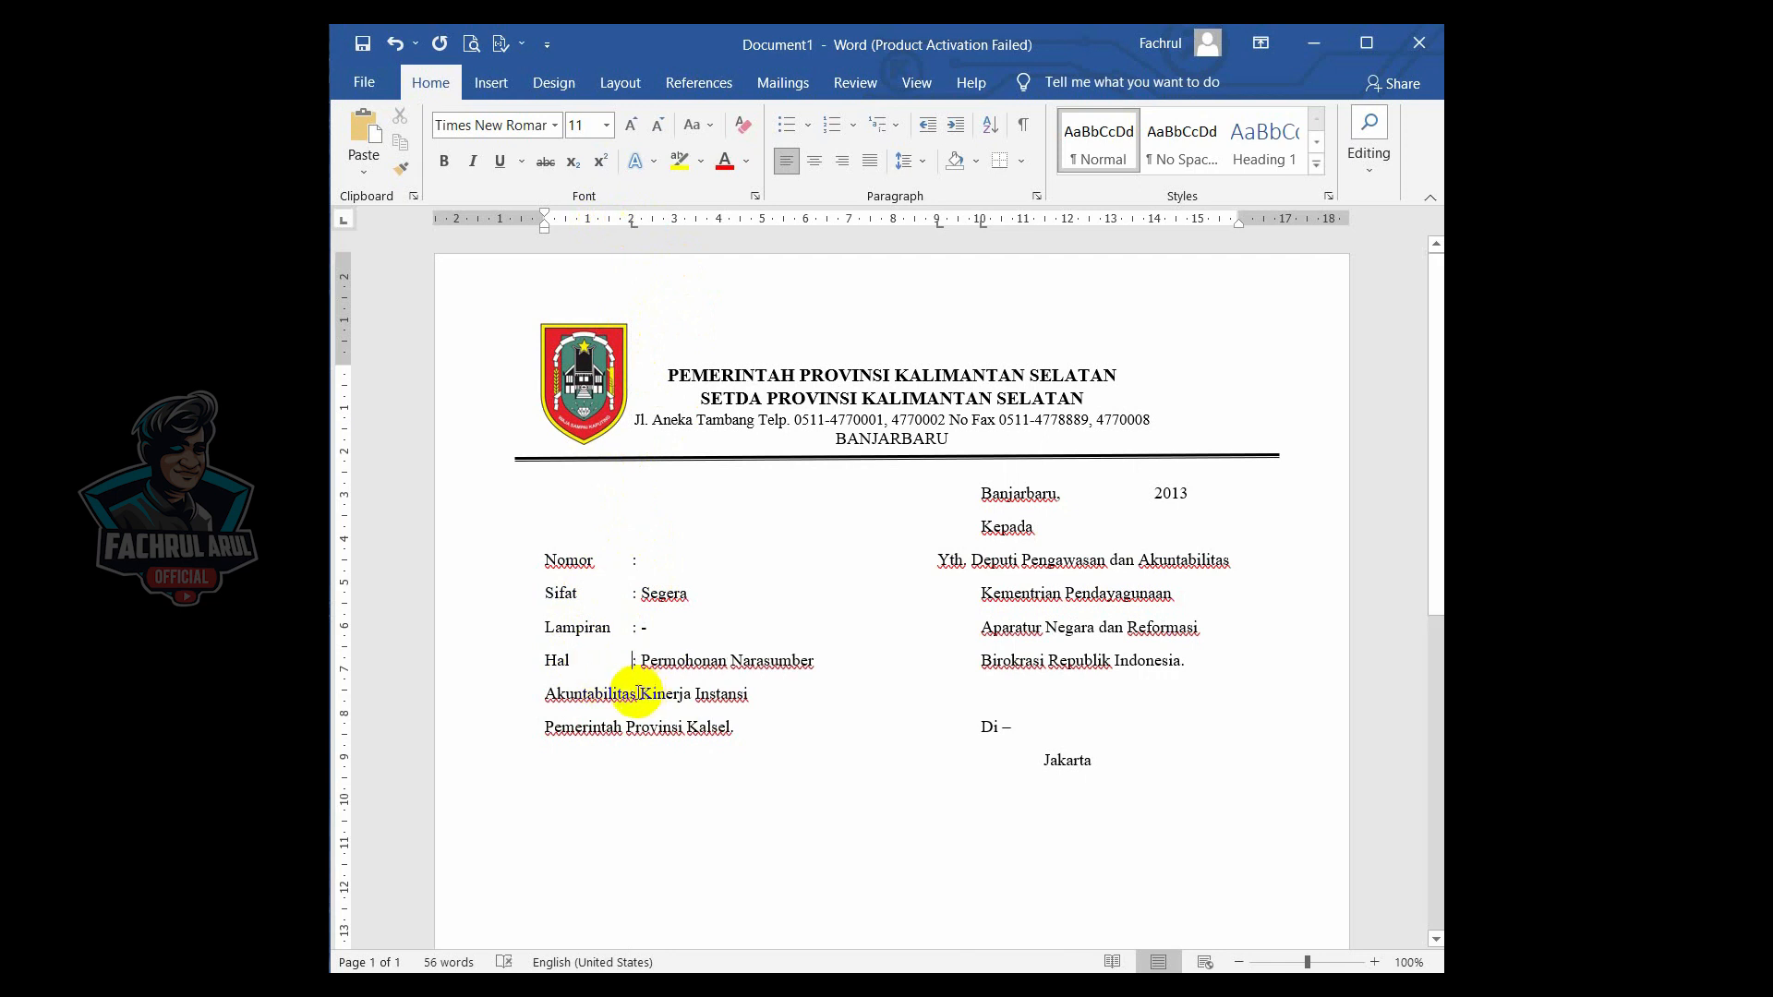
- Tab the two continuation lines of the Hal subject to the 2 cm tab stop so they align under the subject text
{"action": "left_click", "coordinate": [633, 227]}
{"action": "key", "text": "Tab"}
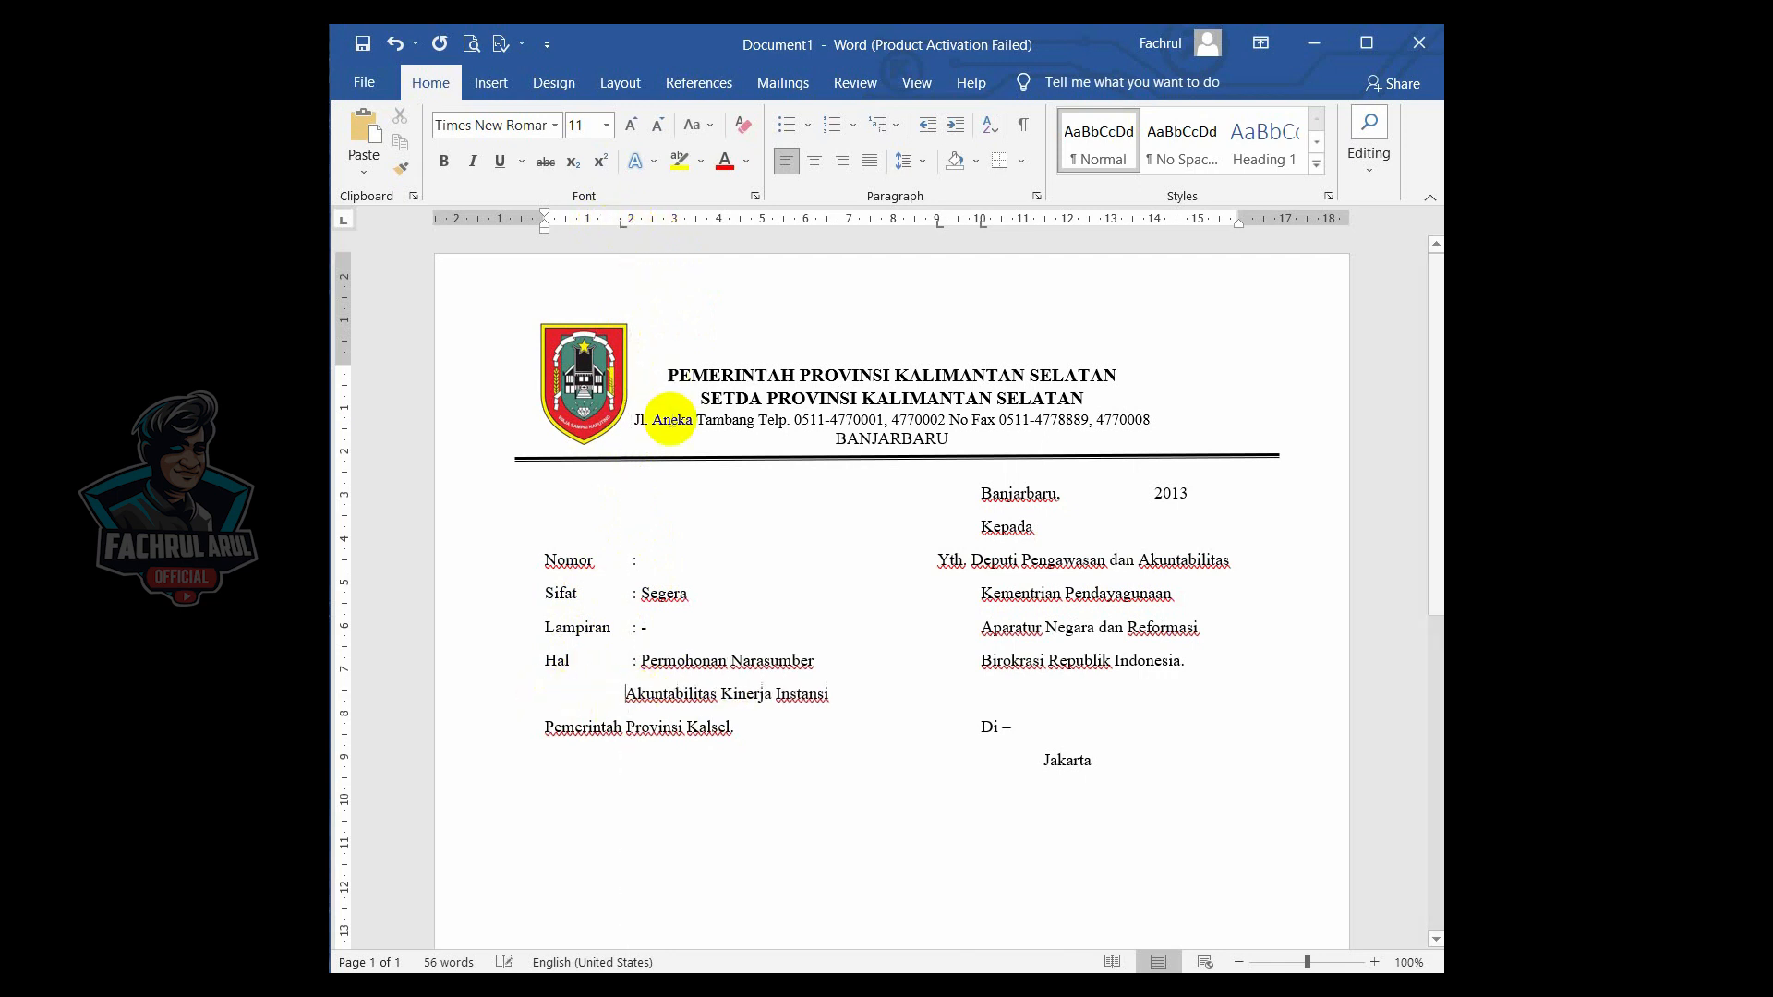
{"action": "left_click", "coordinate": [547, 727]}
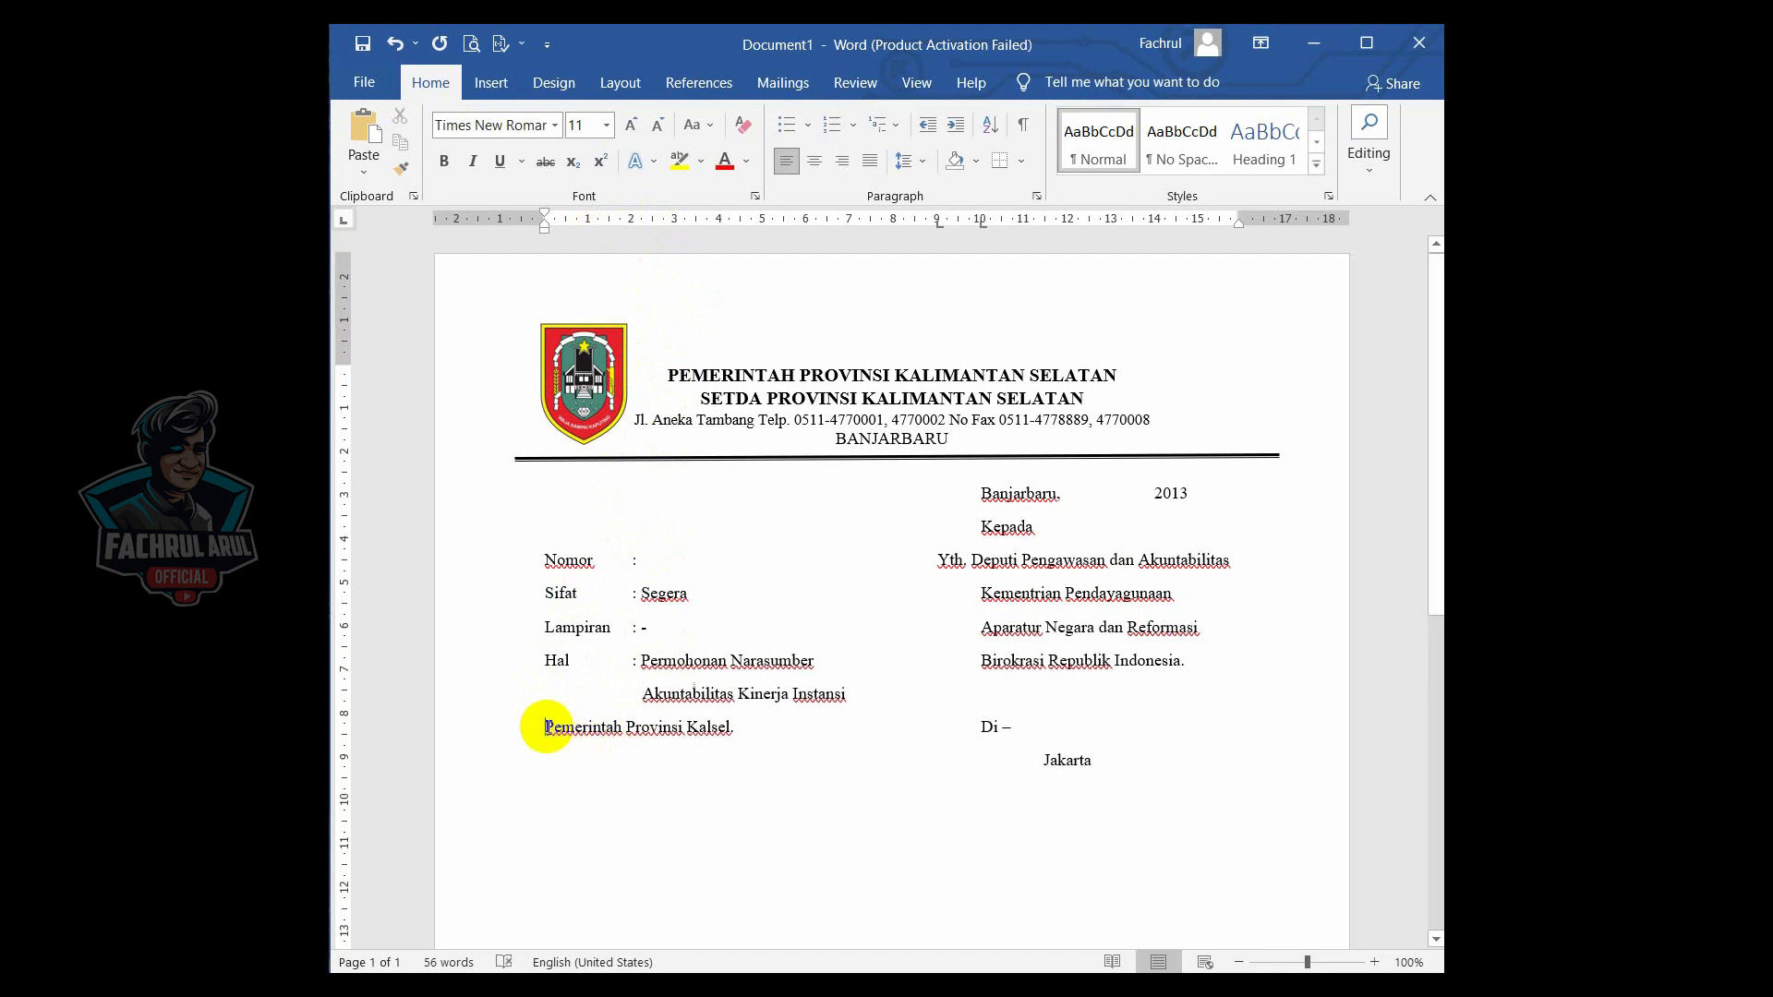
{"action": "left_click", "coordinate": [633, 221]}
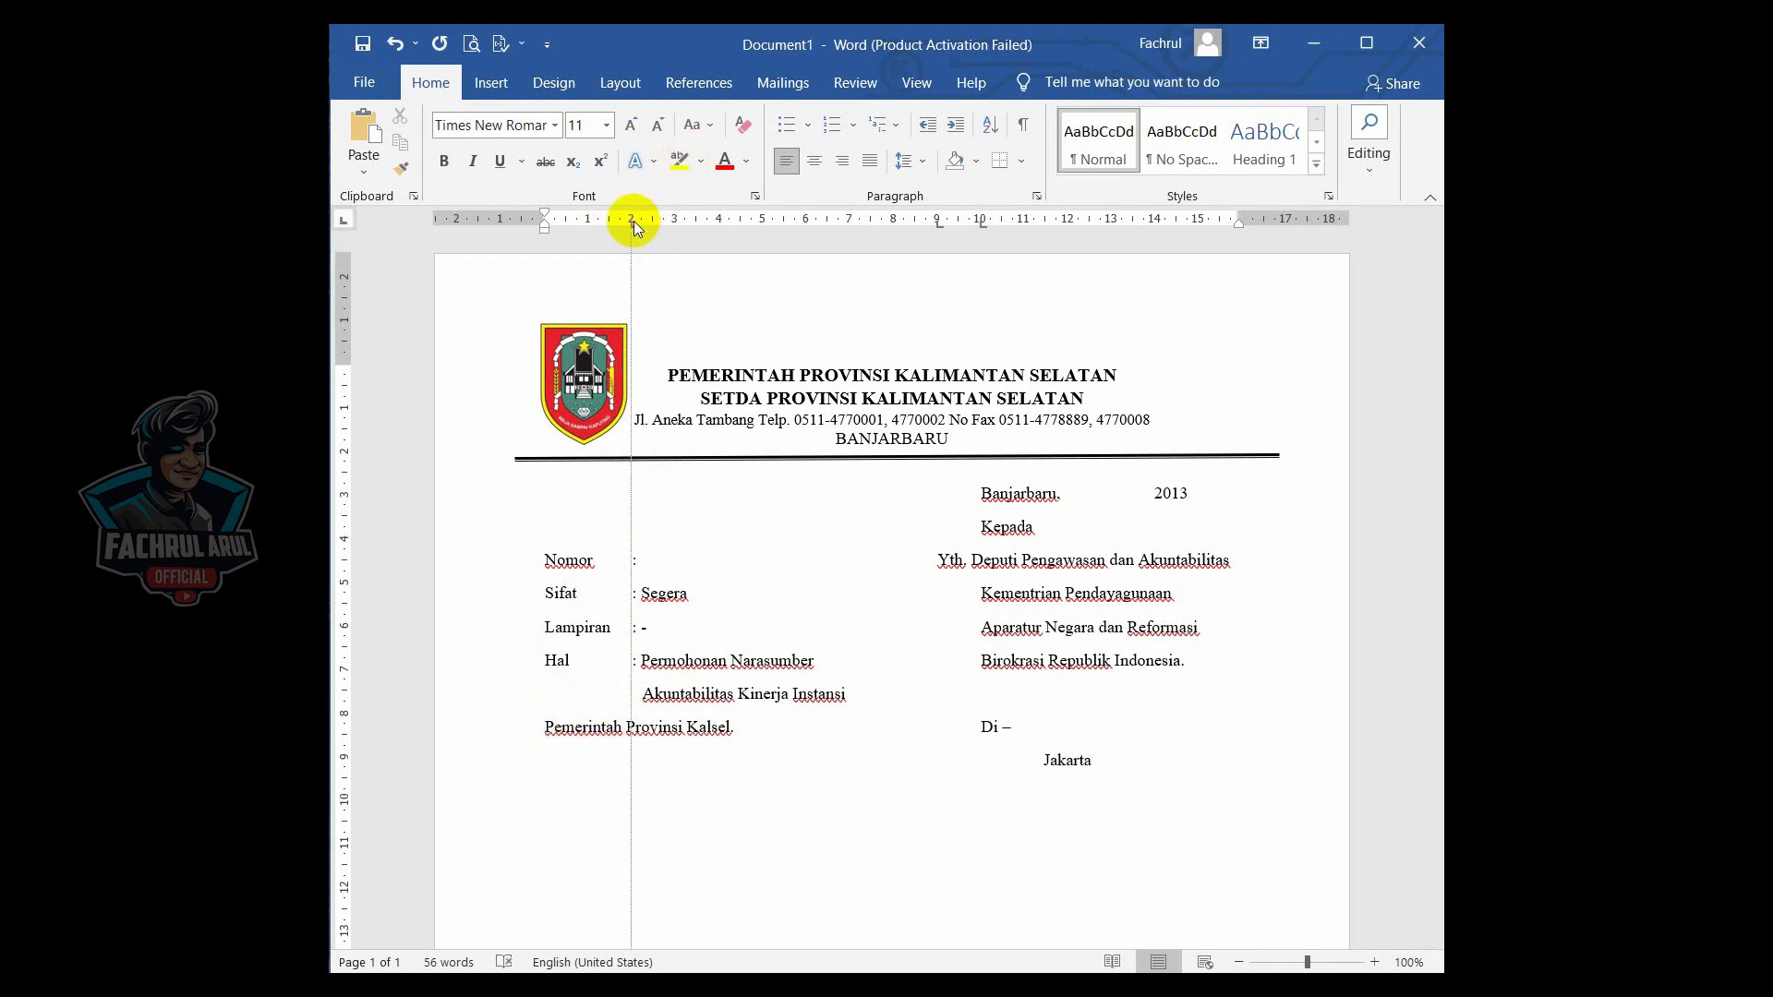
{"action": "key", "text": "Tab"}
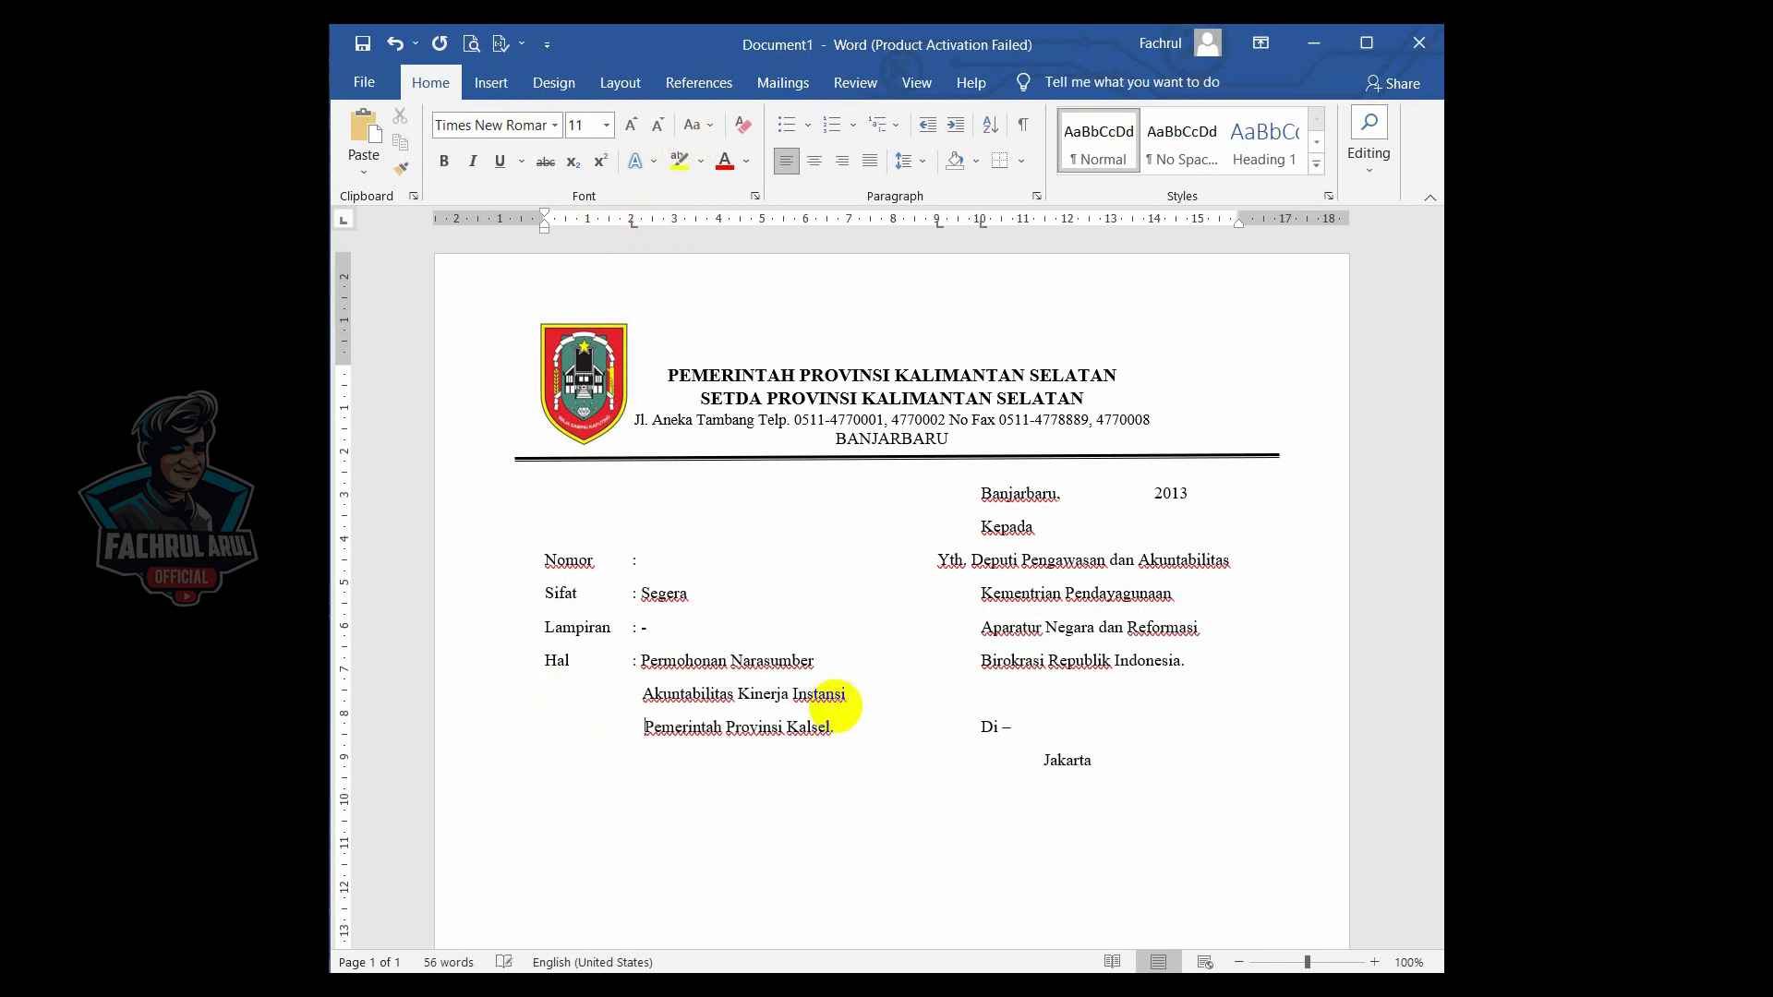
- Below the recipient block, type the body paragraph starting "Dalam rangkat Peningkatan dan Penguatan Sistem Akuntabilitas" and ending "yang akan dilaksanakan pada :"
{"action": "left_click", "coordinate": [870, 711]}
{"action": "scroll", "coordinate": [863, 709], "scroll_direction": "down", "scroll_amount": 1}
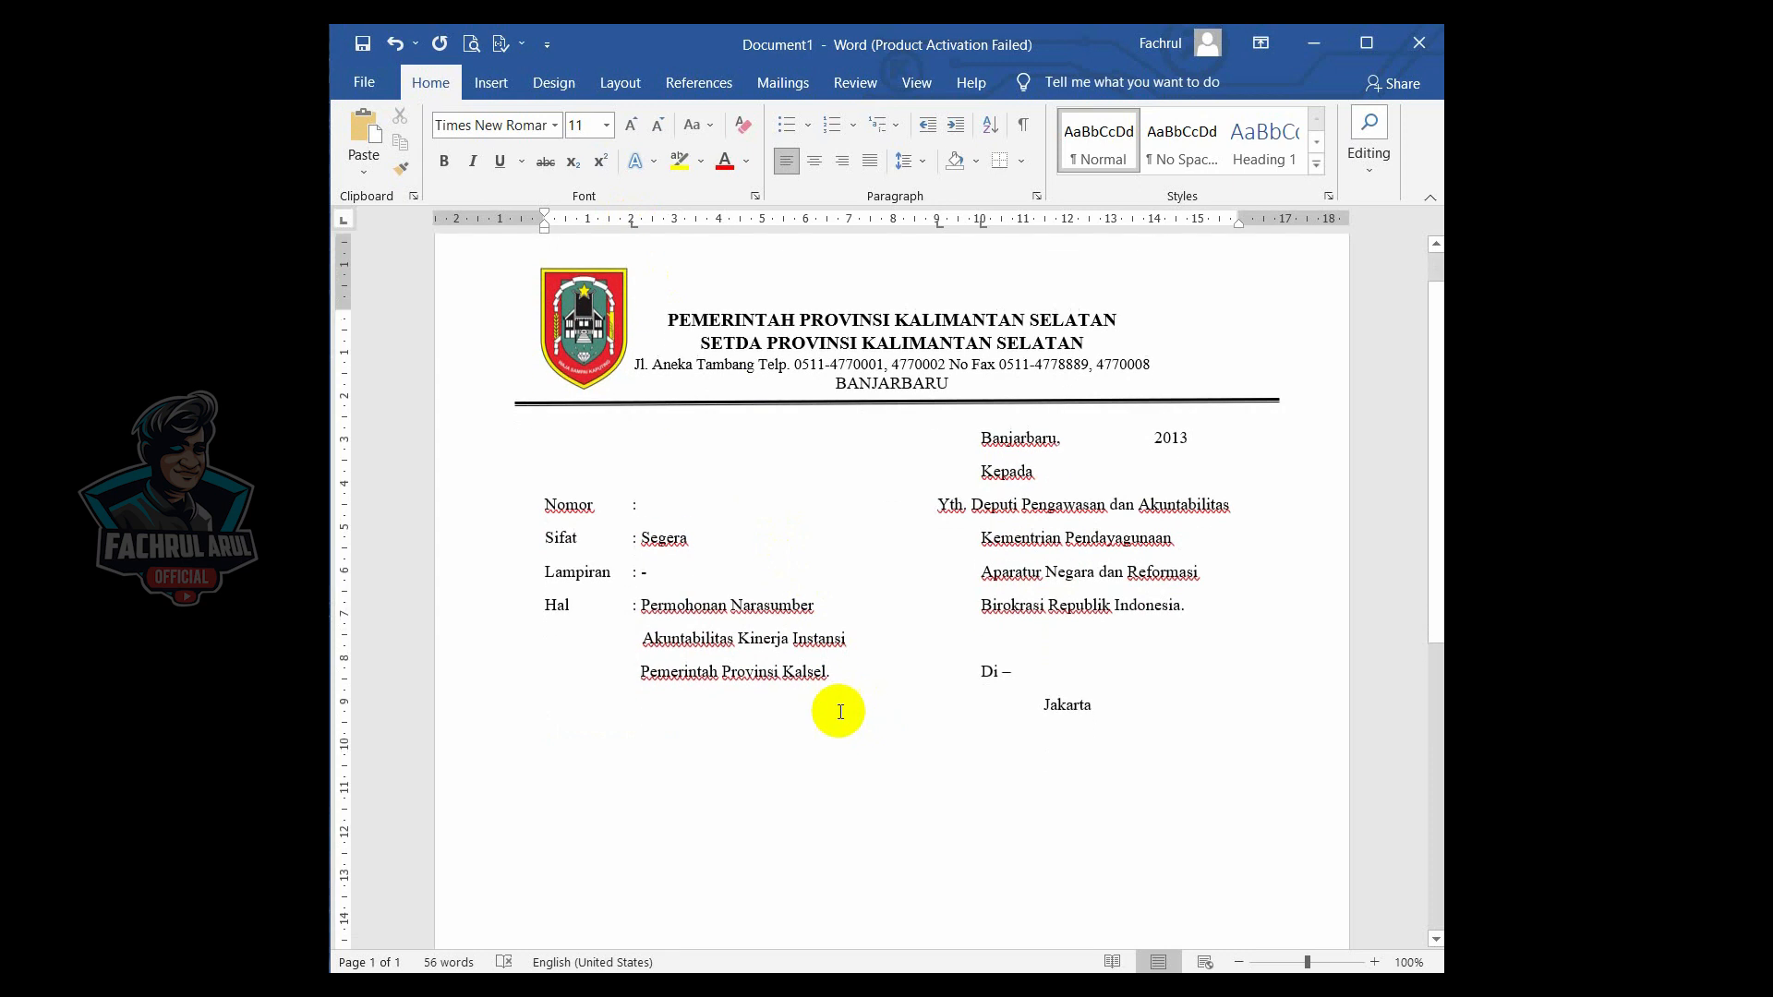
{"action": "scroll", "coordinate": [841, 711], "scroll_direction": "down", "scroll_amount": 1}
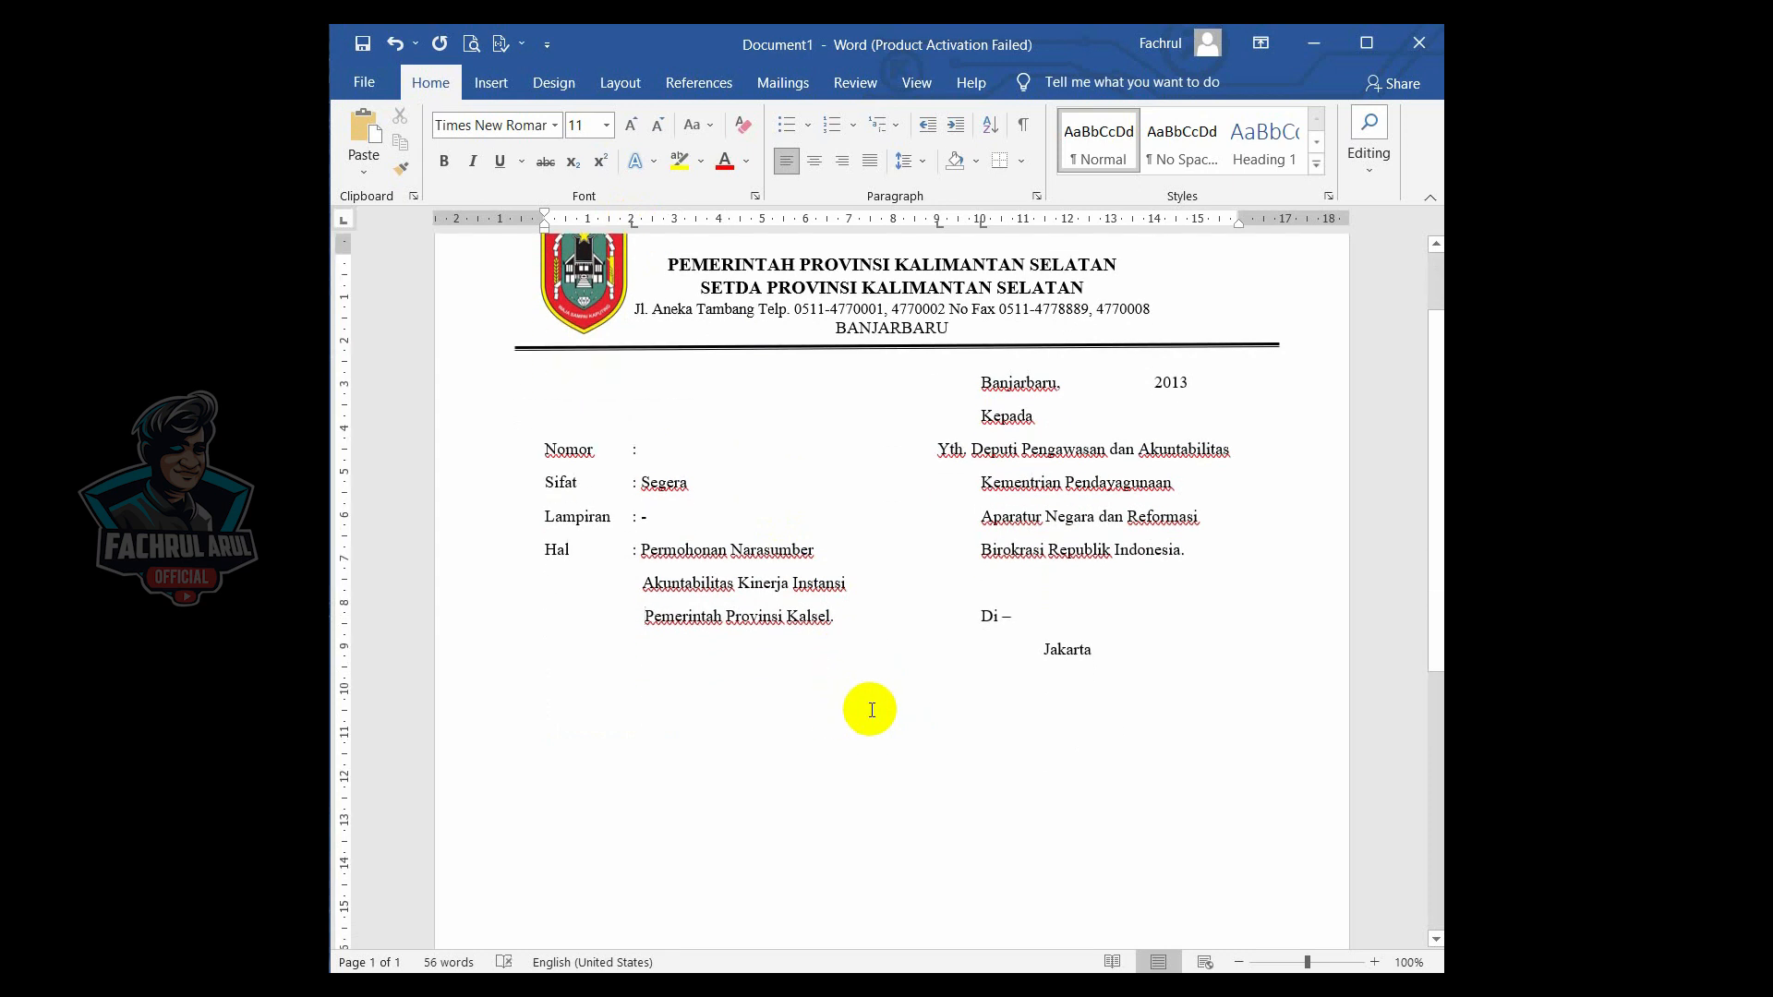
{"action": "left_click", "coordinate": [1129, 665]}
{"action": "key", "text": "Return"}
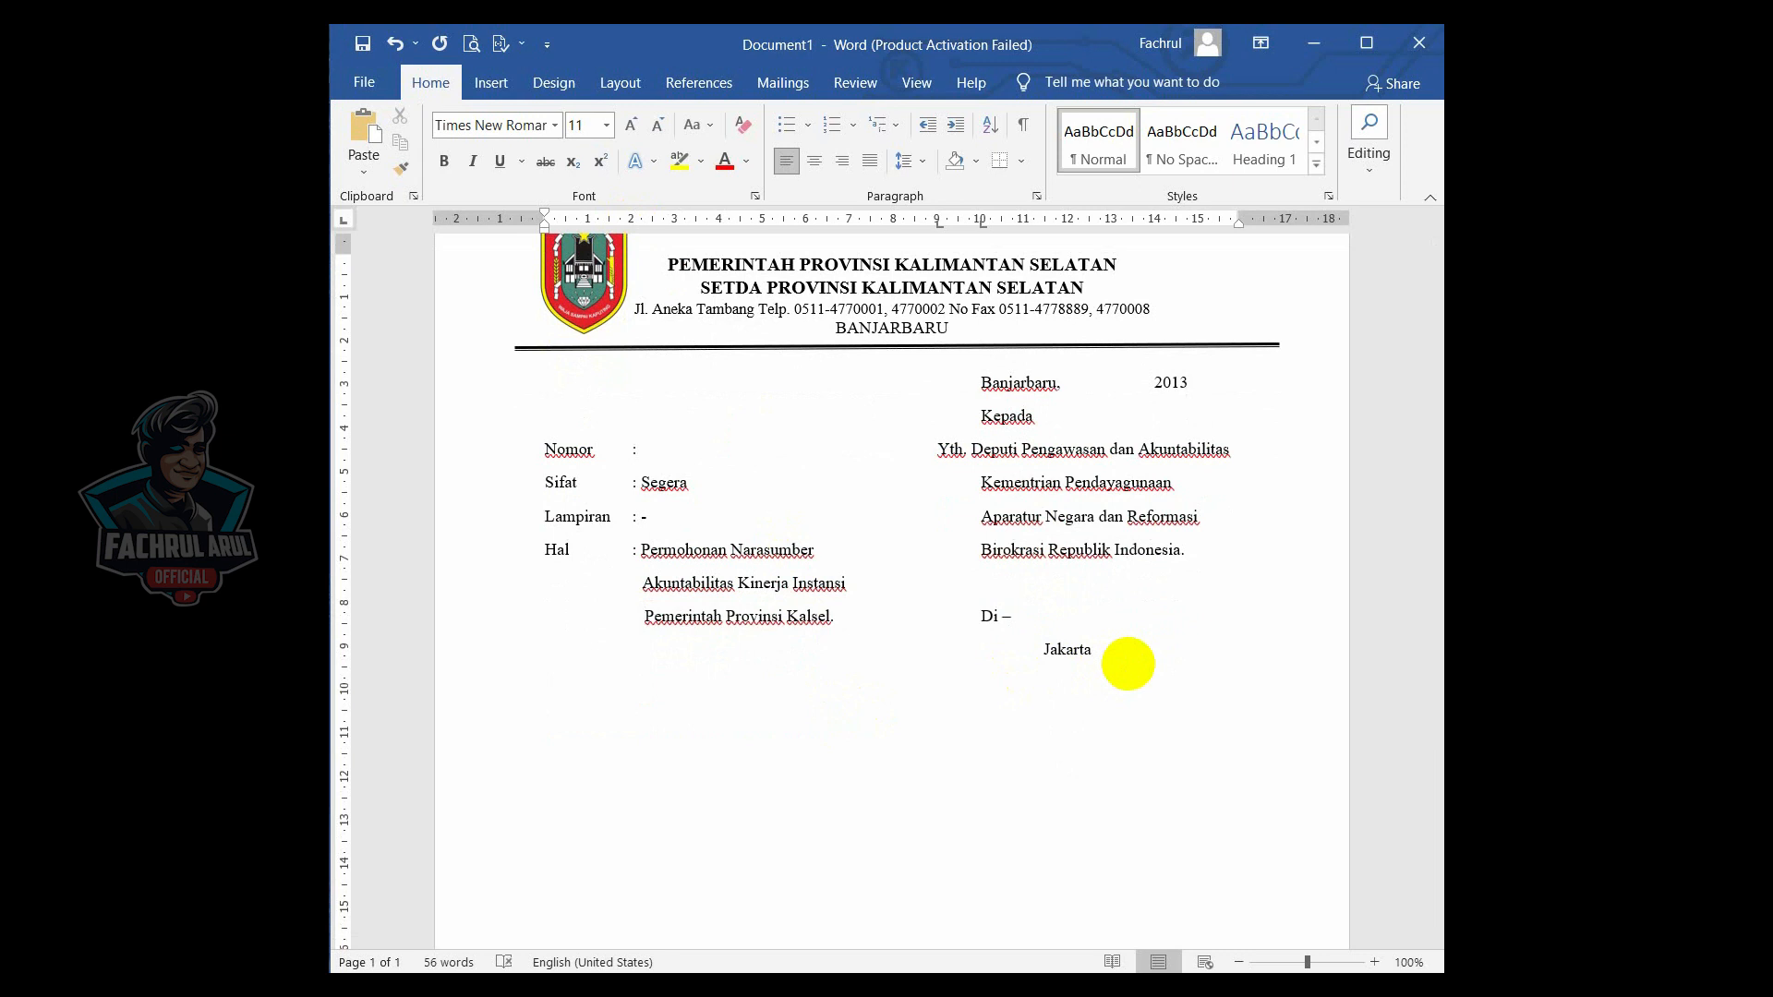
{"action": "type", "text": "Dalam rangkat Peningkatan dan Penguatan Sistem Akunt"}
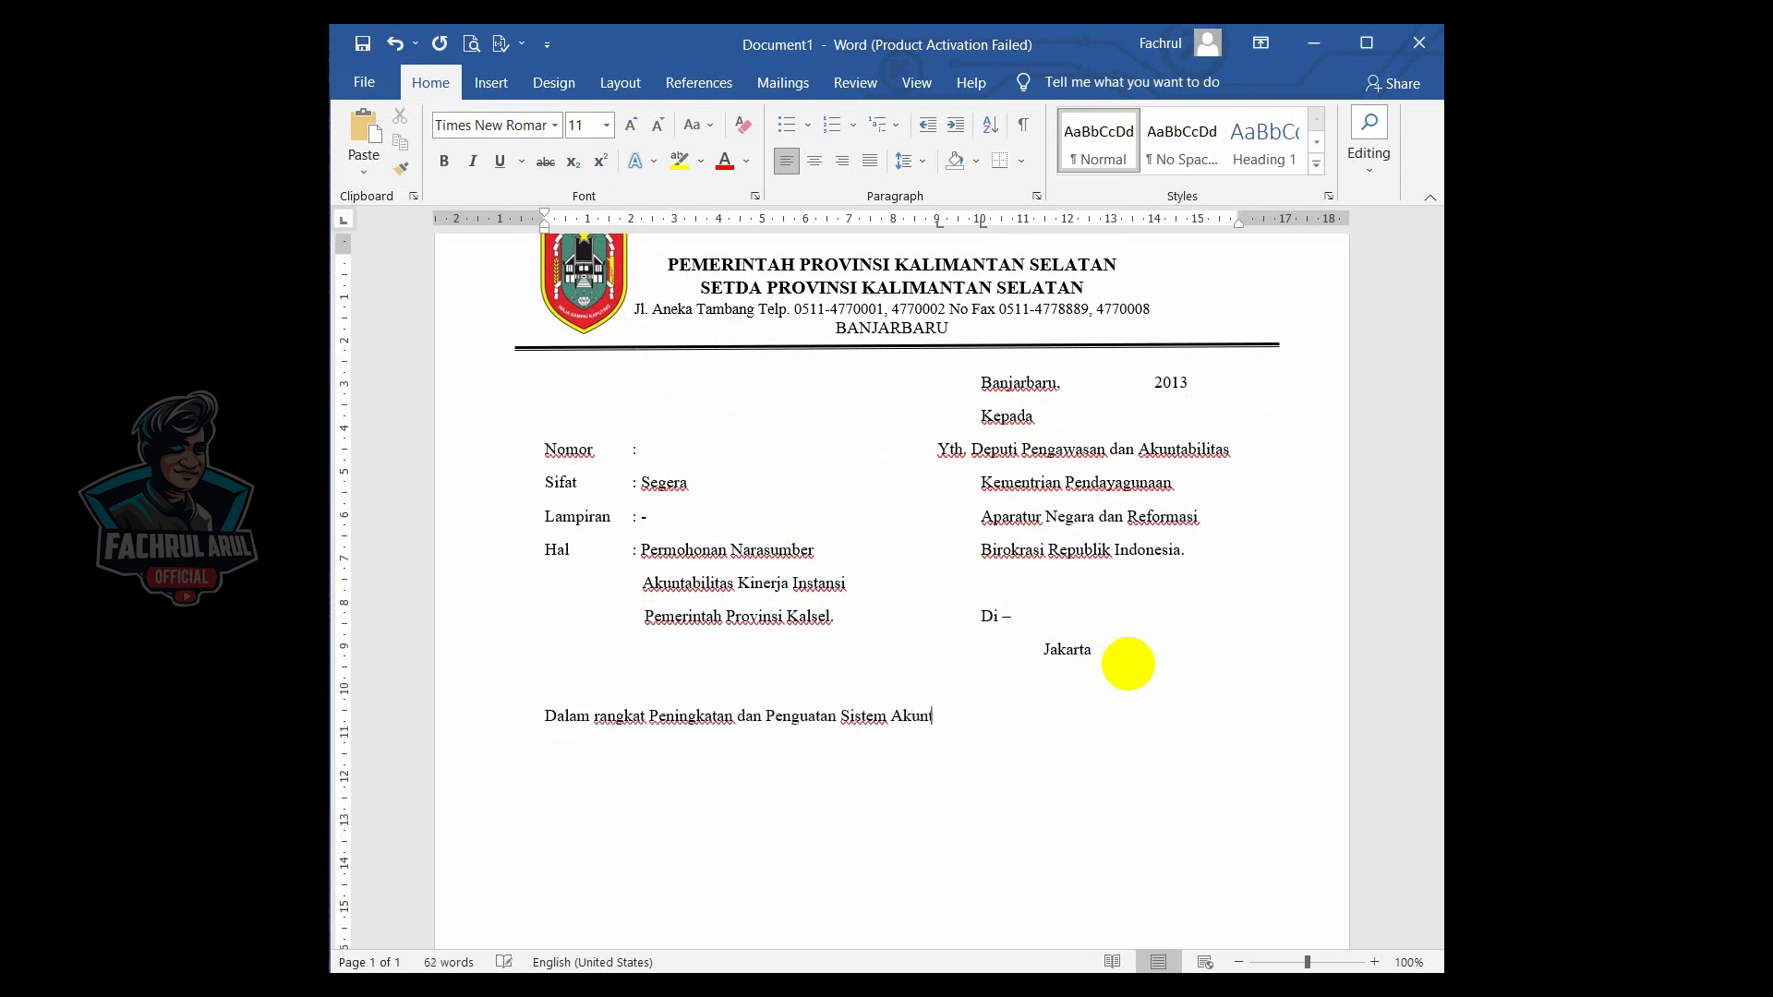
{"action": "type", "text": "abilitas Kinerja Instansi Ki"}
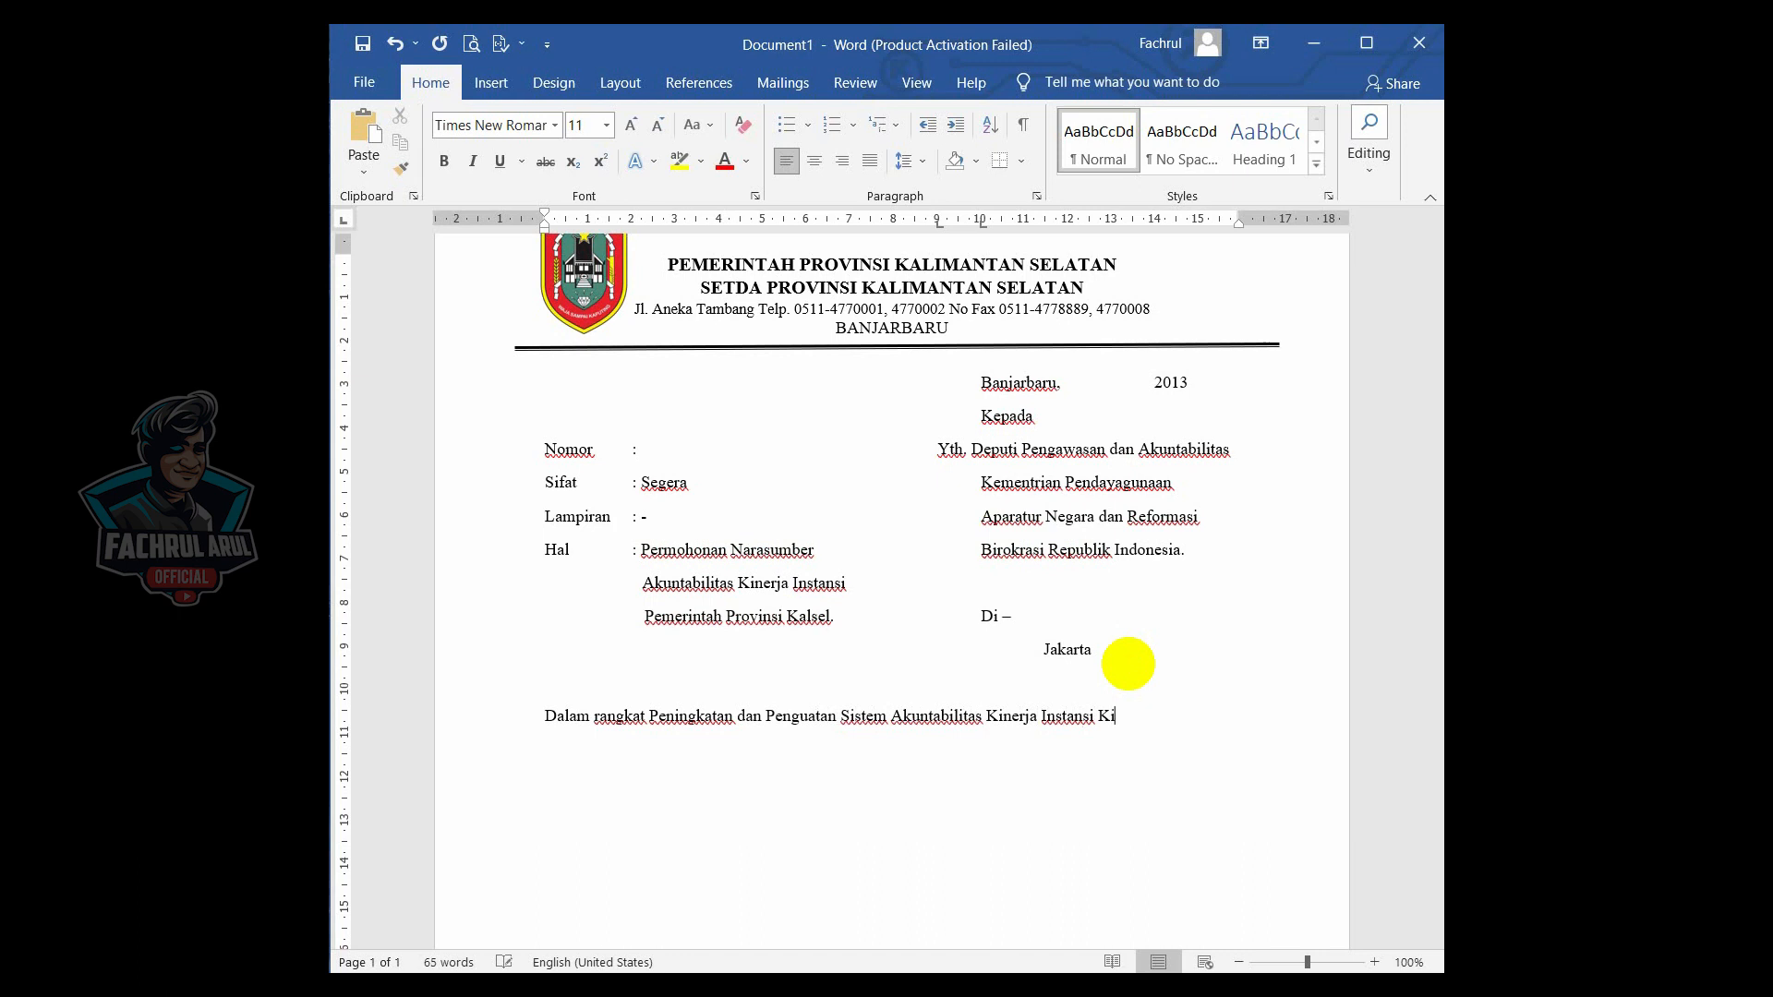
{"action": "type", "text": "nerja Instansi Pemerintah (SAKI"}
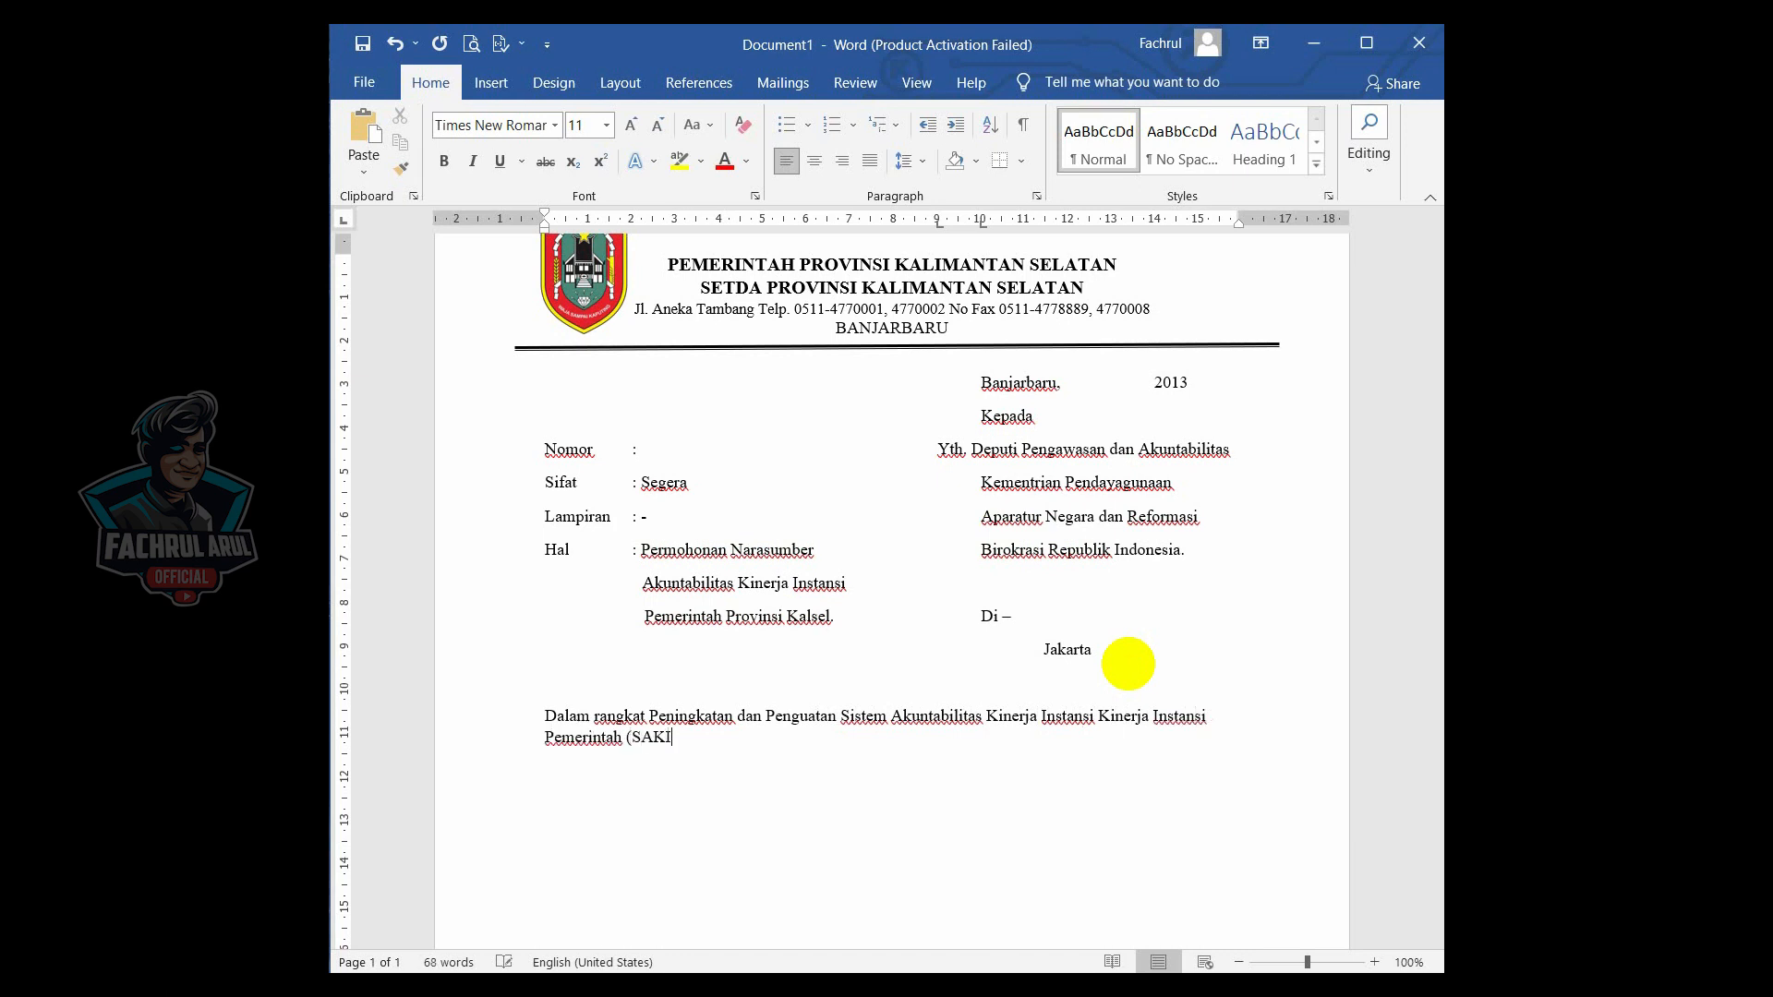
{"action": "type", "text": "P) Pemerintah Provinsi K"}
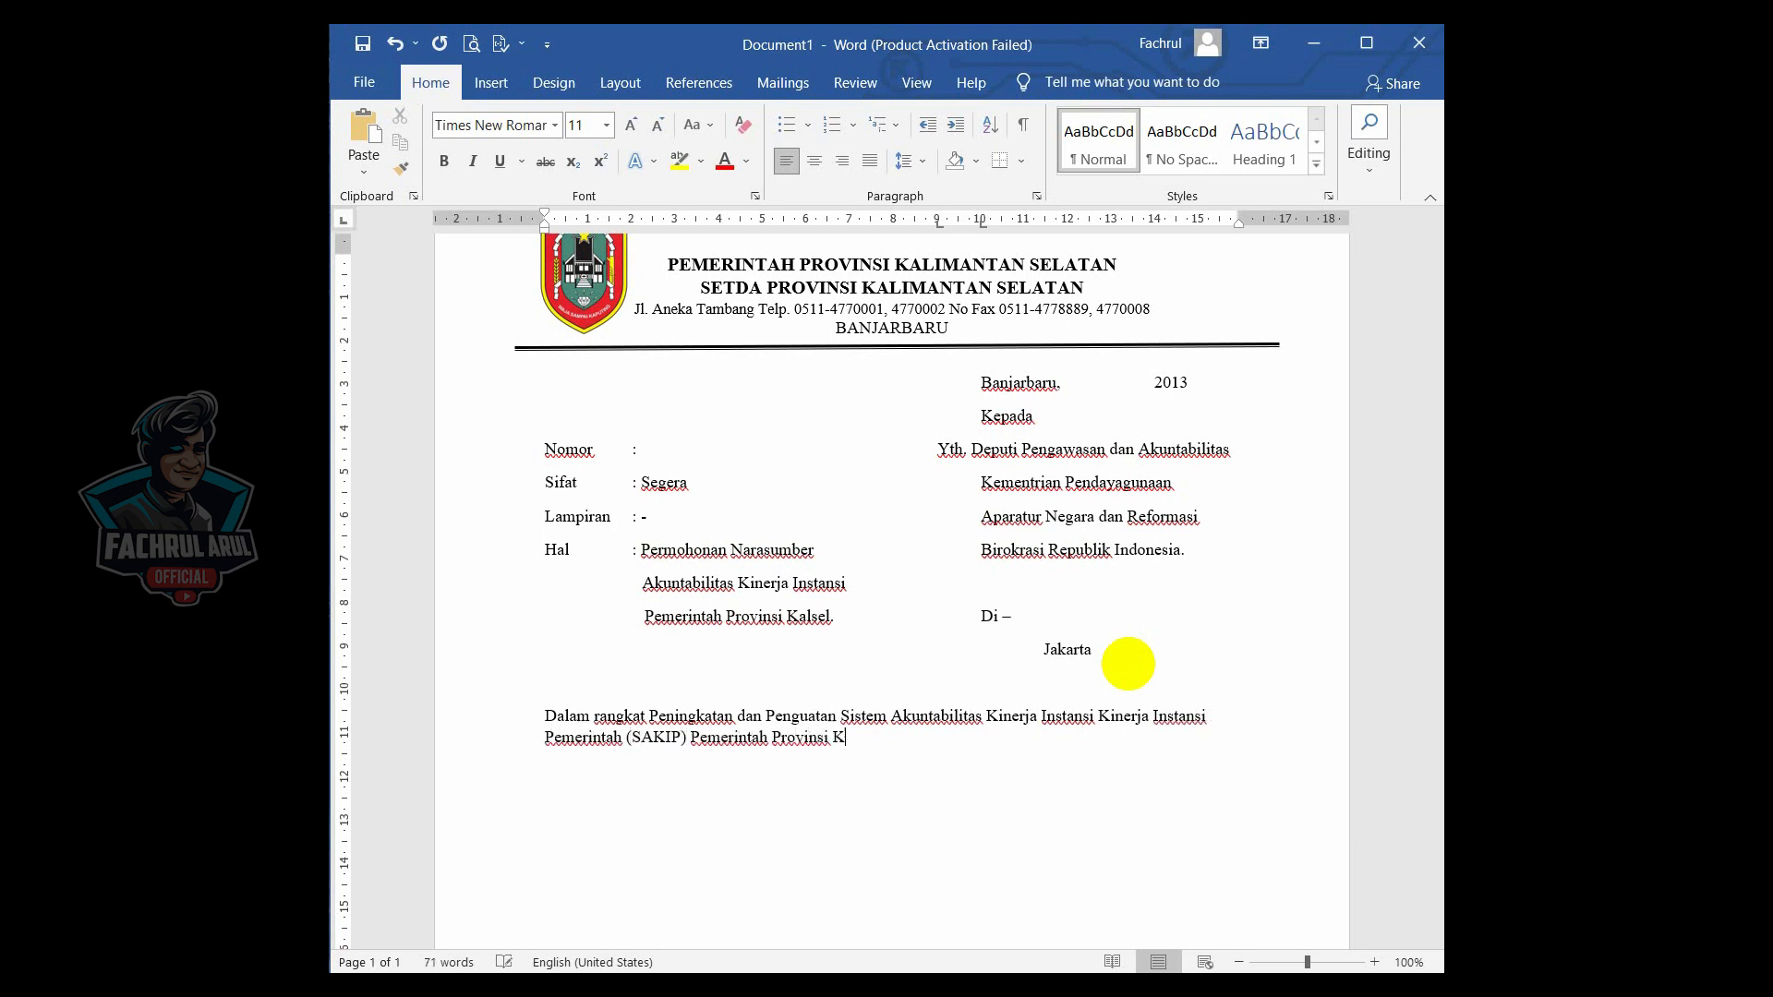
{"action": "type", "text": "alimantan Selatan, Biro Organisa"}
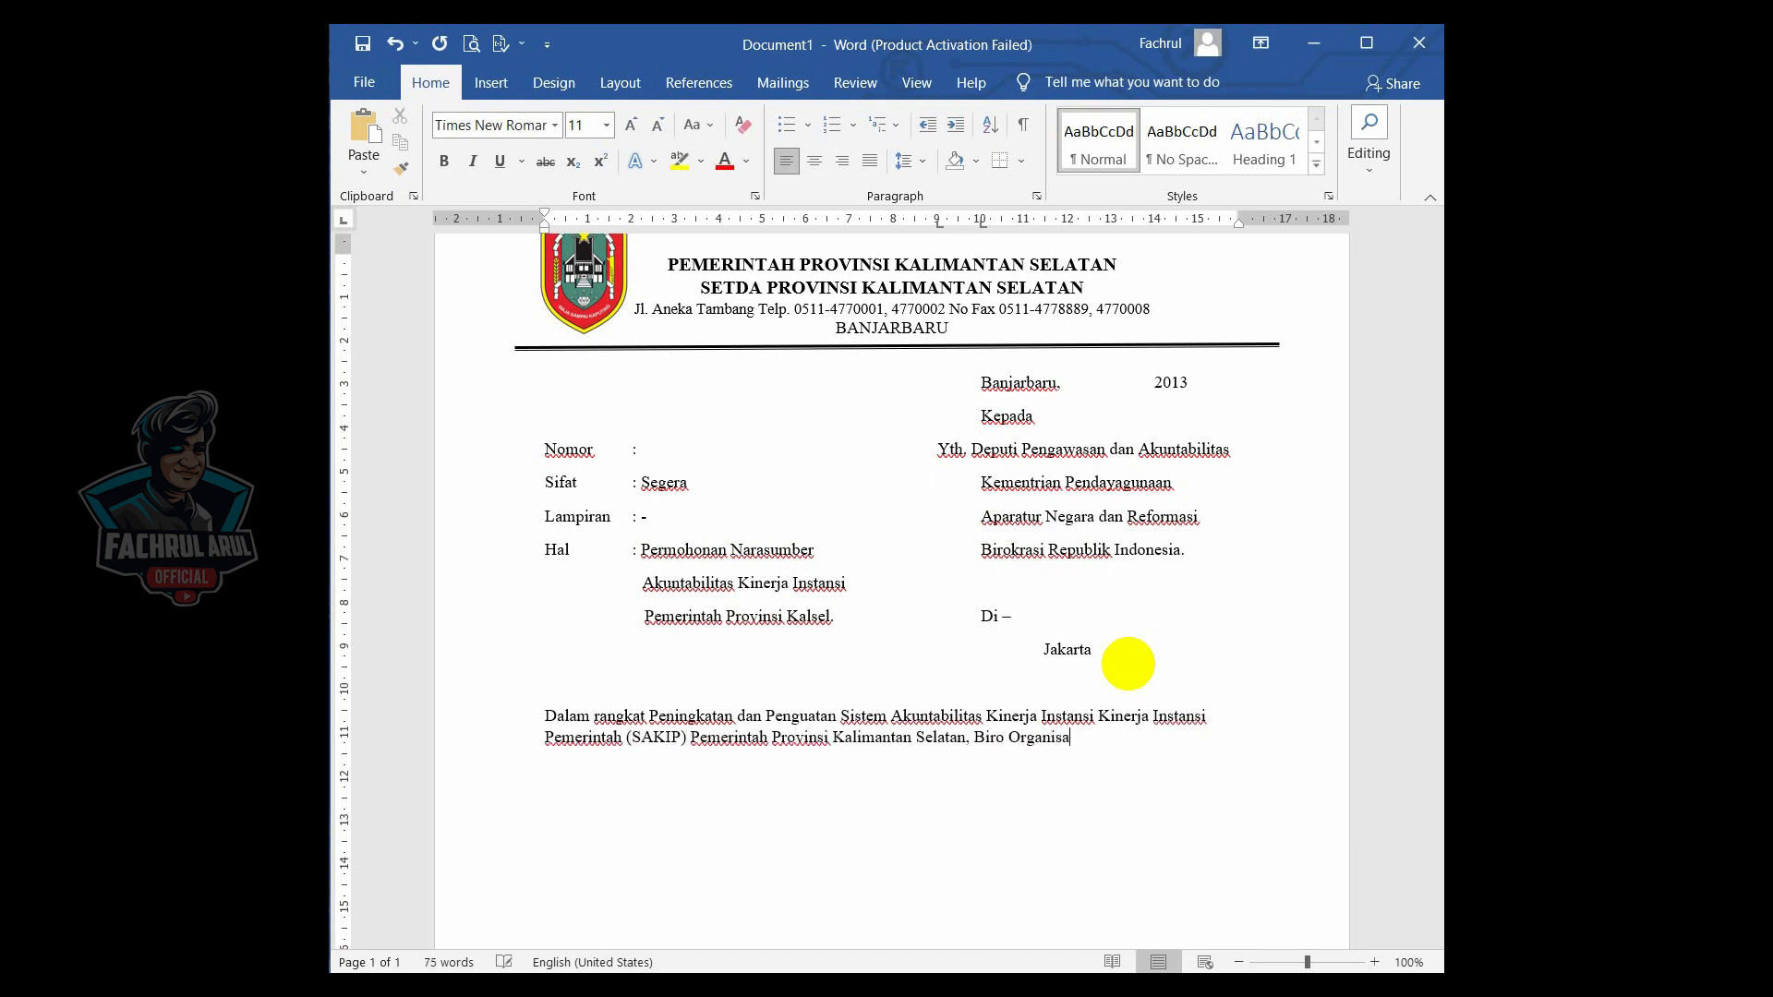
{"action": "type", "text": "si Sekretariat Daerah Prov"}
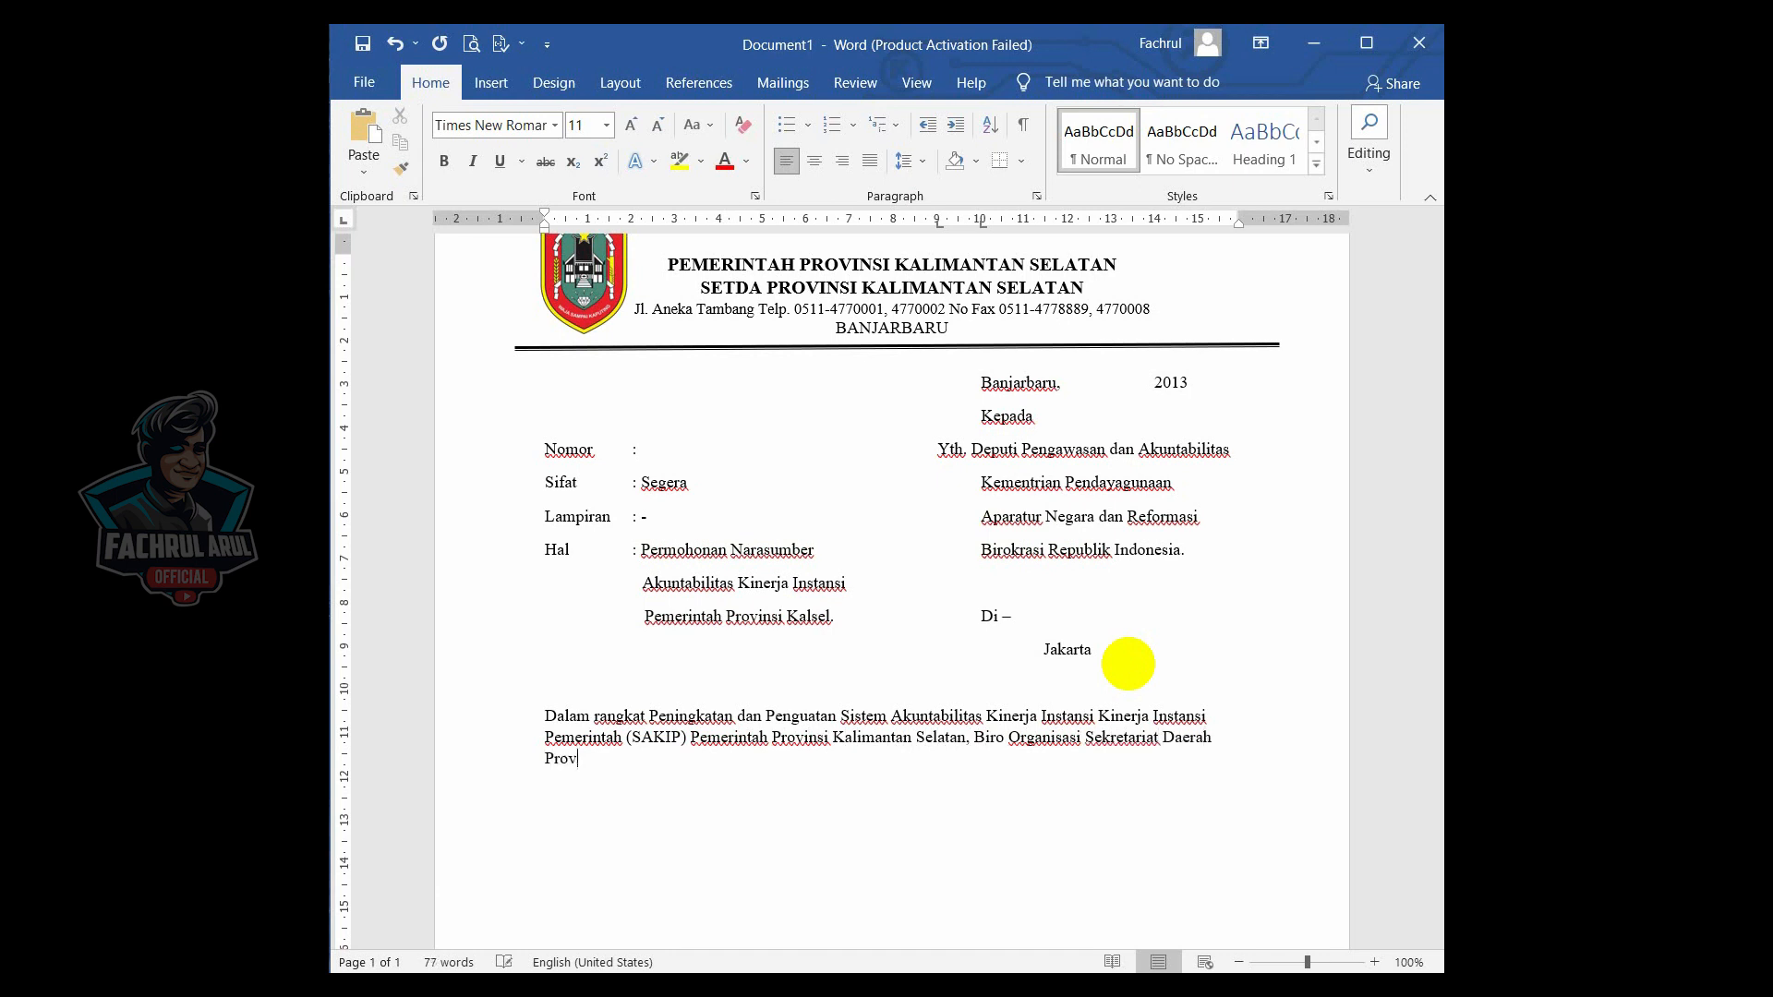
{"action": "type", "text": "insi Kalimantan Selatan akan melaks"}
{"action": "type", "text": "anakan Asi"}
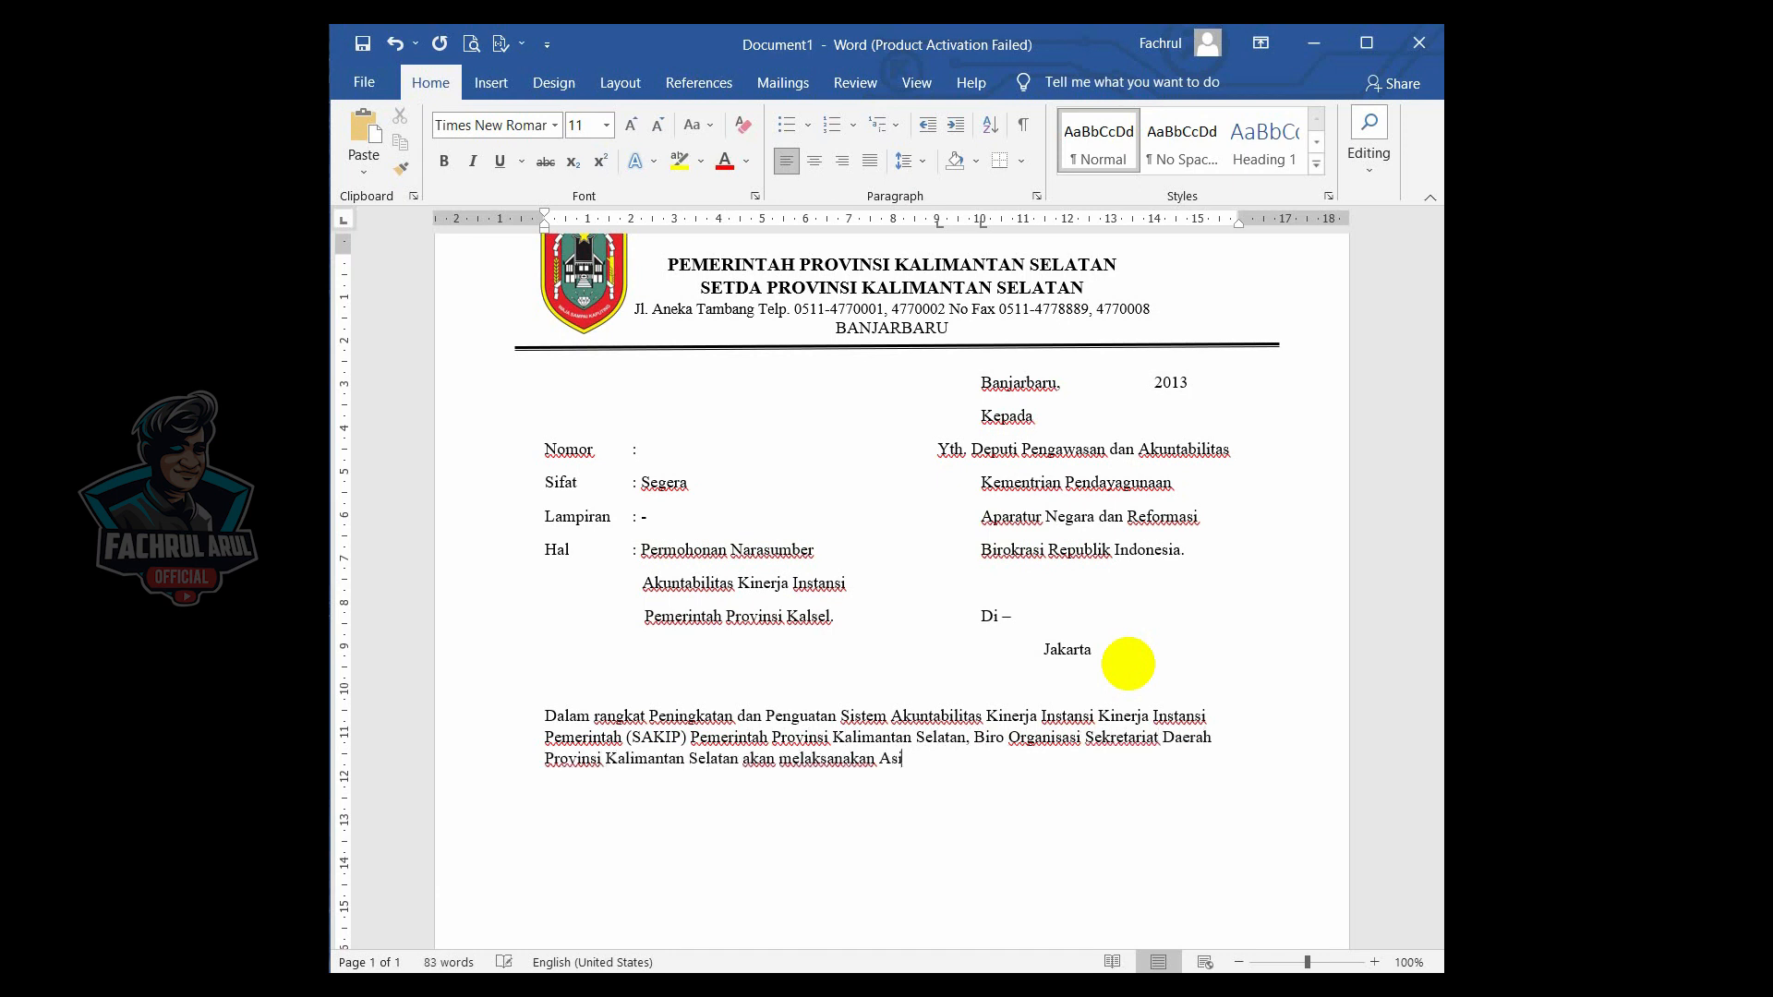
{"action": "type", "text": "stensi Penerapan SAKIP, yang akan di"}
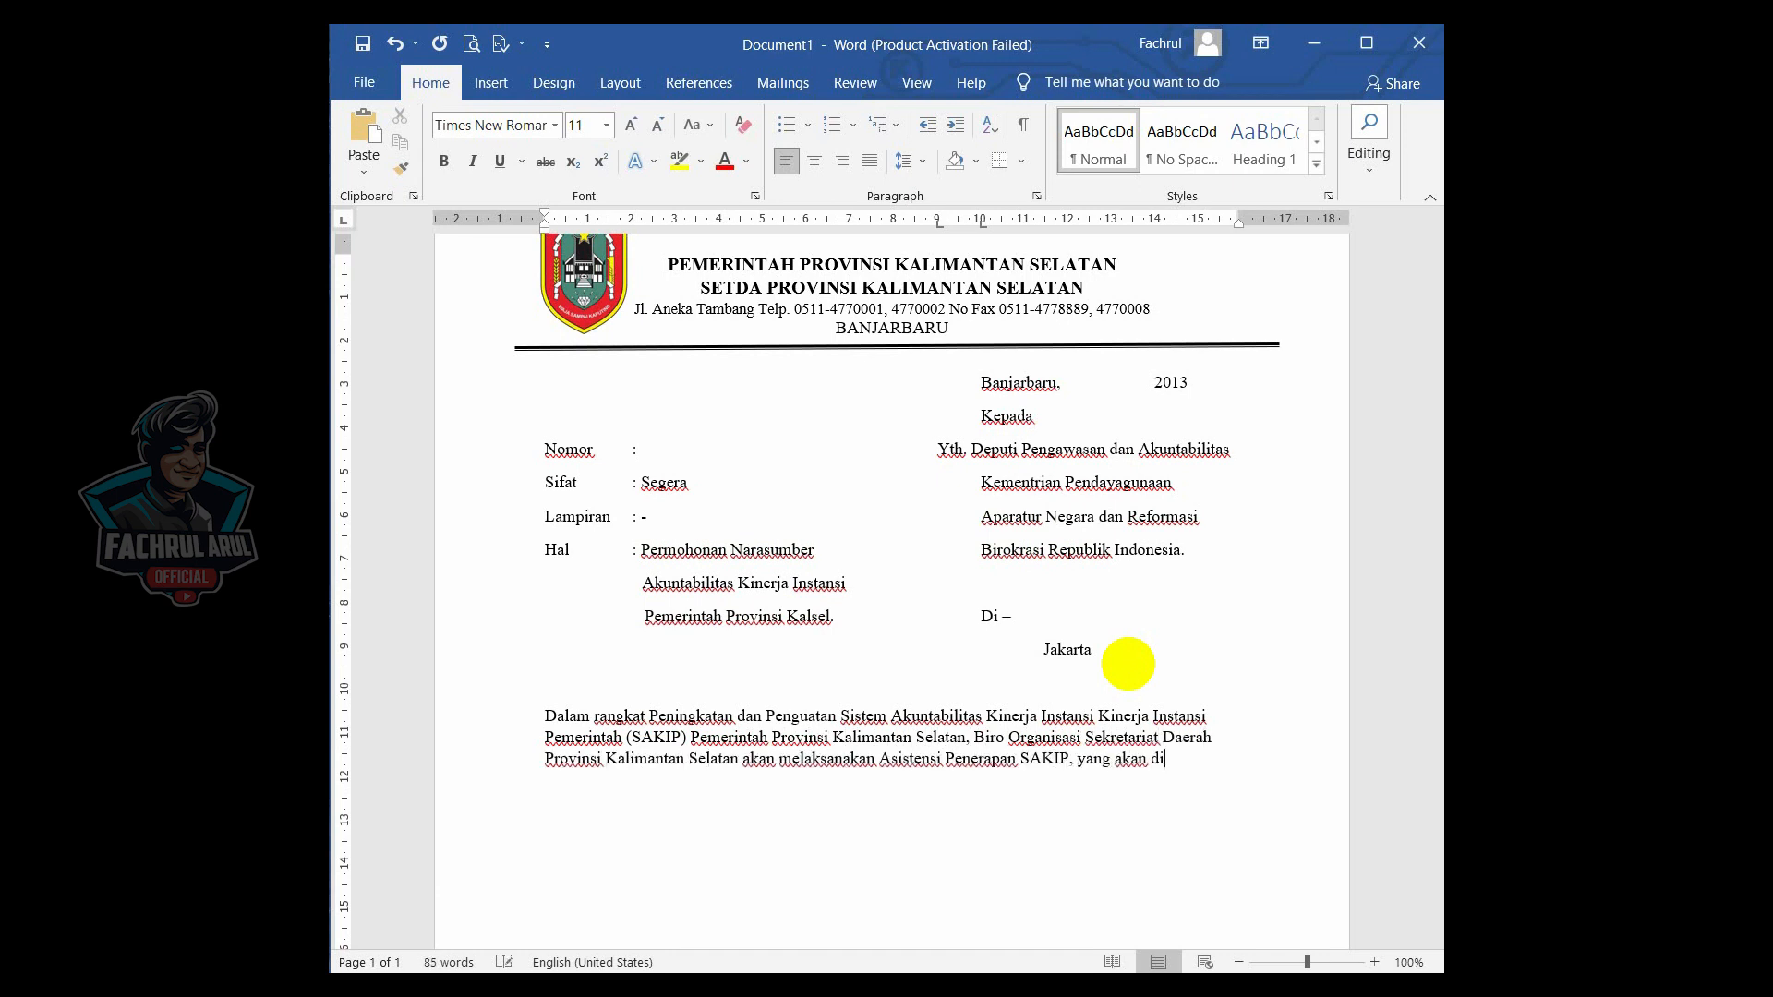
{"action": "type", "text": "laksanakan padri "}
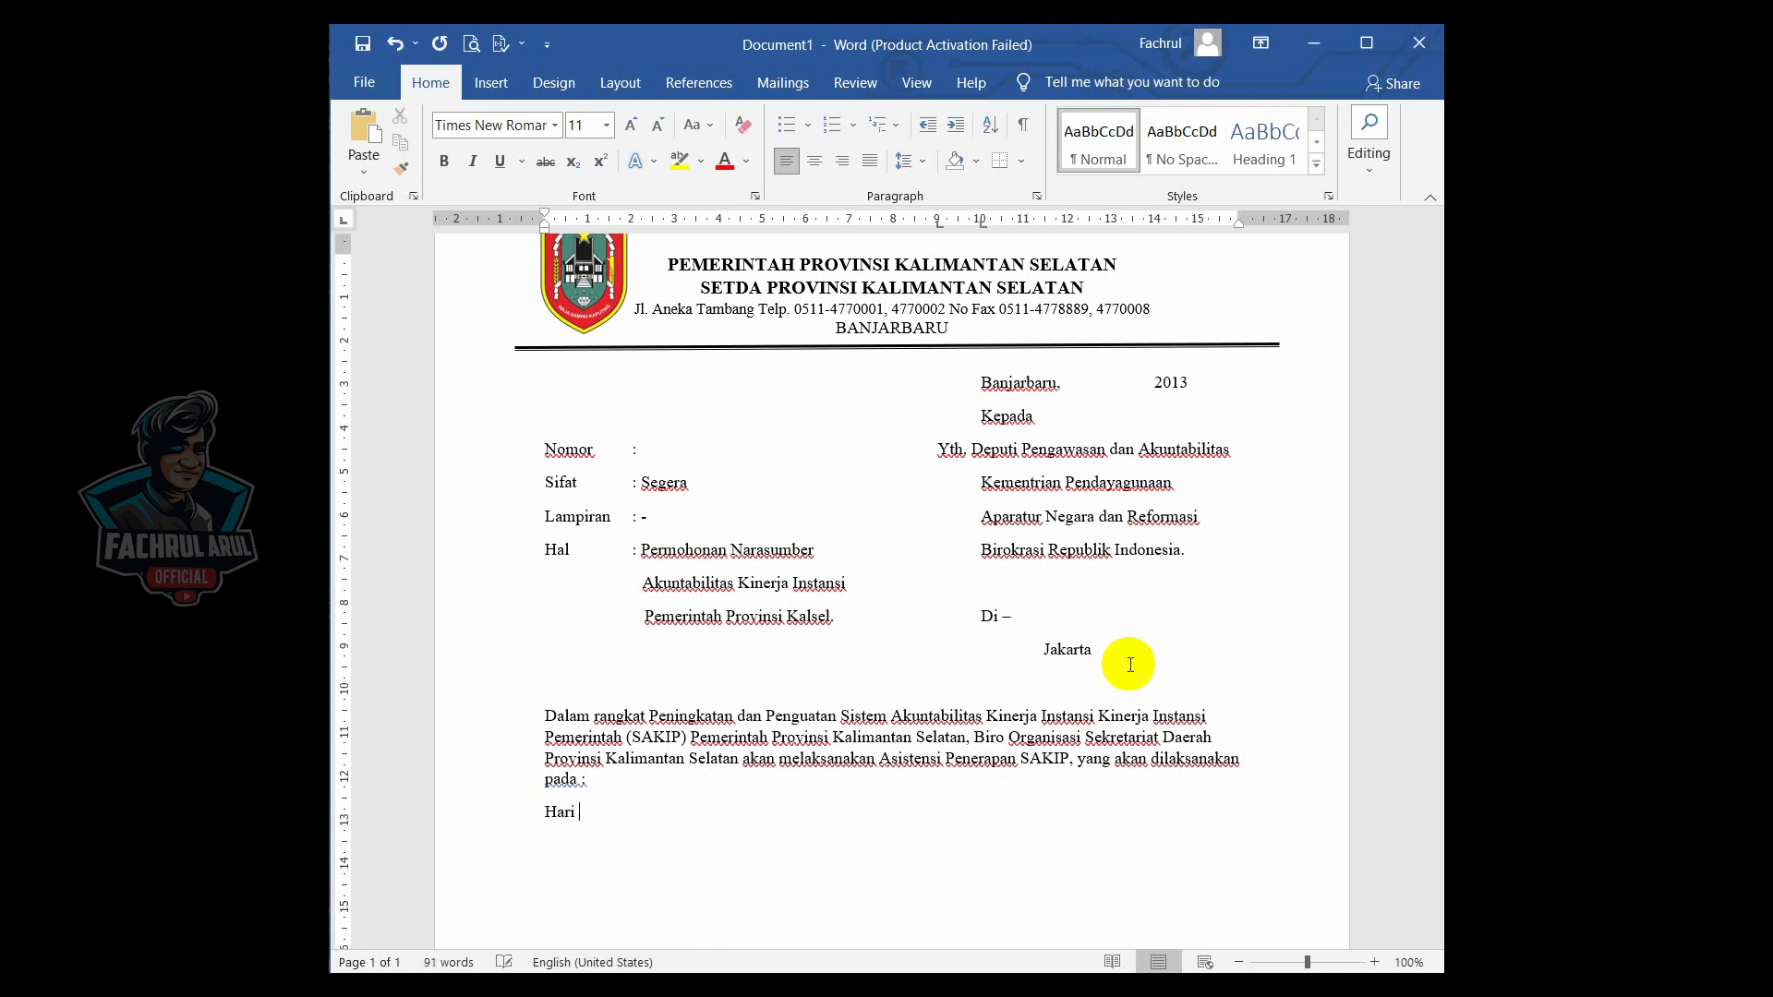
{"action": "type", "text": "/Tanggal : Selasa s/d Rabu / 2 s/d 3 Jul"}
- Type the lines "Hari/Tanggal : Selasa s/d Rabu / 2 s/d 3 Juli 2013" and "Waktu : 09.00 WITA s/d Selesa"
{"action": "type", "text": "i 2013 W"}
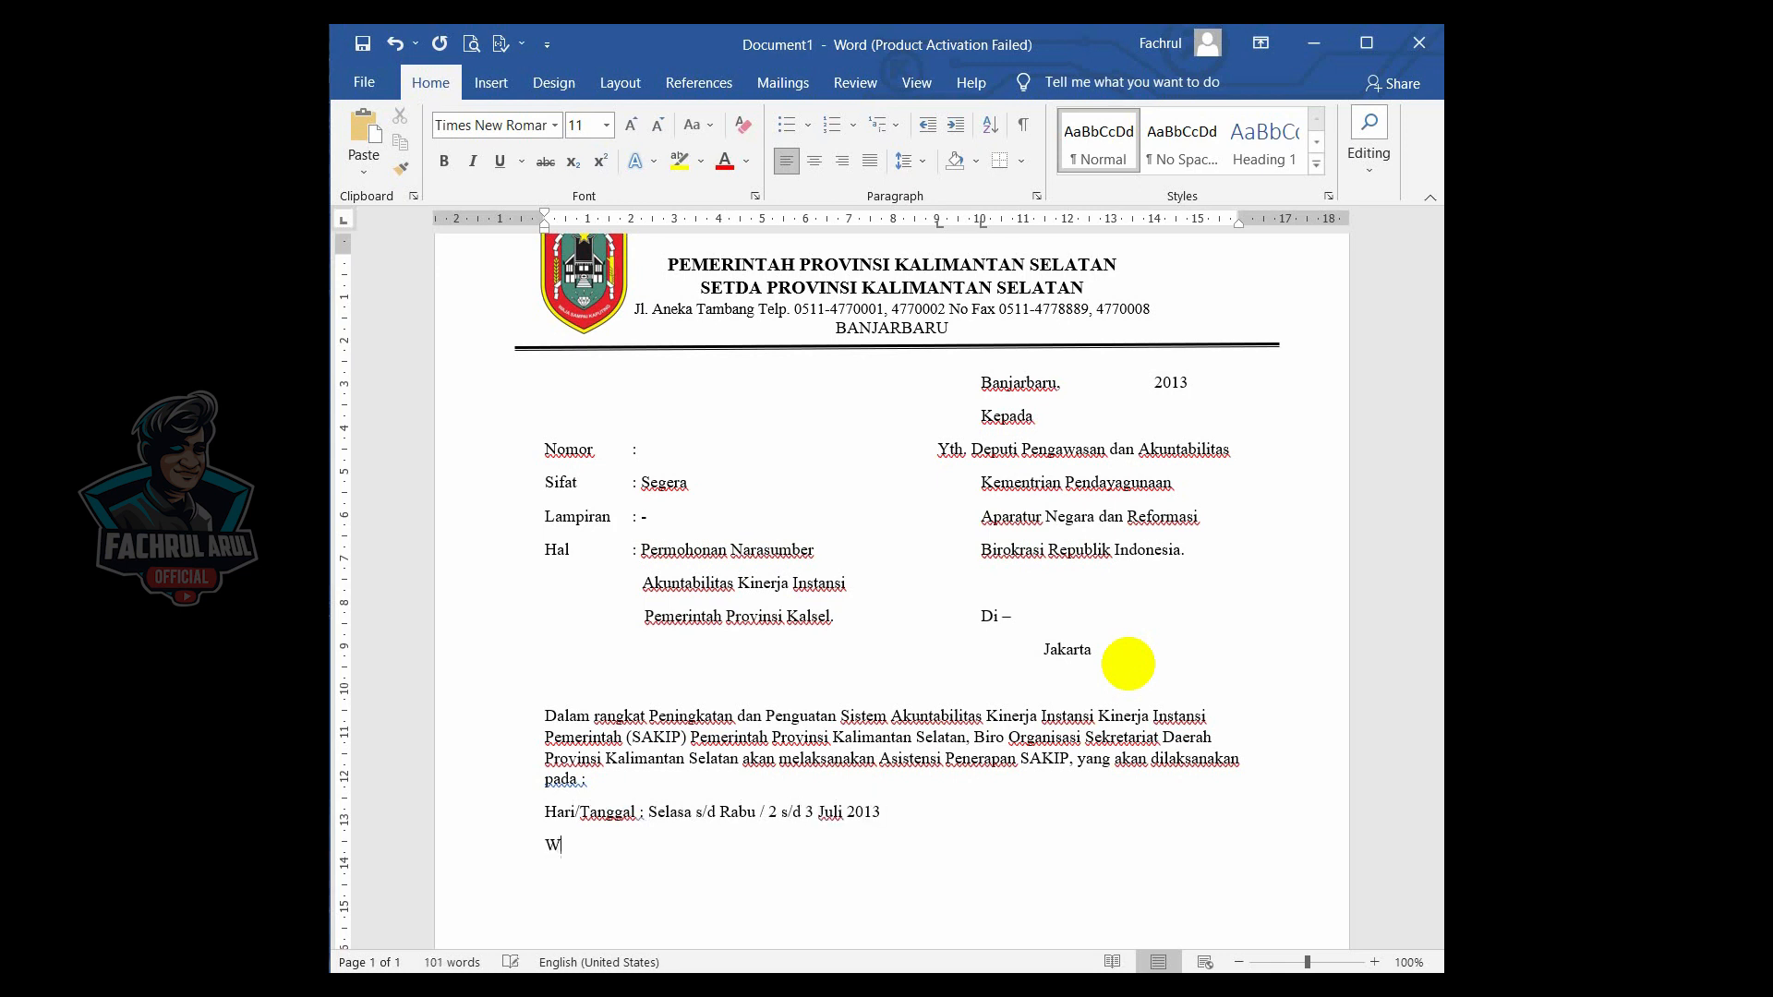
{"action": "type", "text": "aktu : 09.00 WITA s/d Selesa"}
- Type "Tempat : Ruang Rapat Bagian Ketatalaksanaan Biro Organisasi Setda Prov Kalsel Lt.4" with "Jl. Aneka Tambang Banjarbaru" on the next line
{"action": "key", "text": "Return"}
{"action": "type", "text": "Tempat : Ruang Rap"}
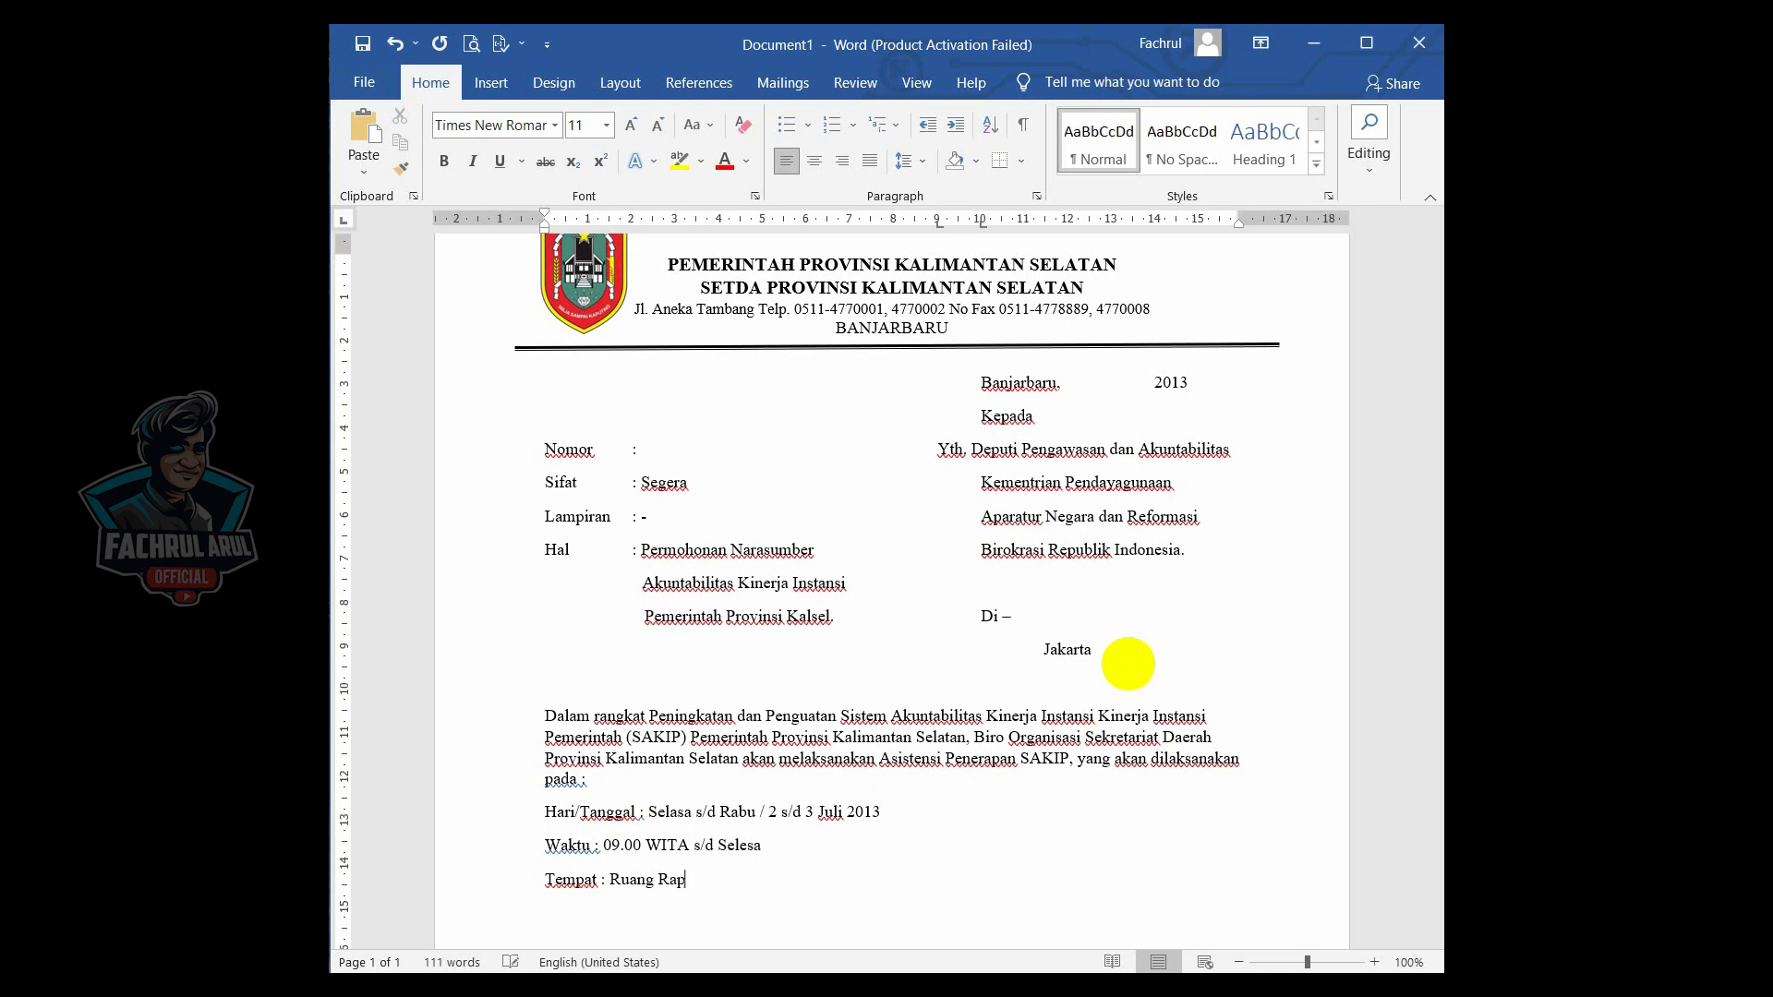
{"action": "type", "text": "at Bagian Ketatalaksanaan Biro"}
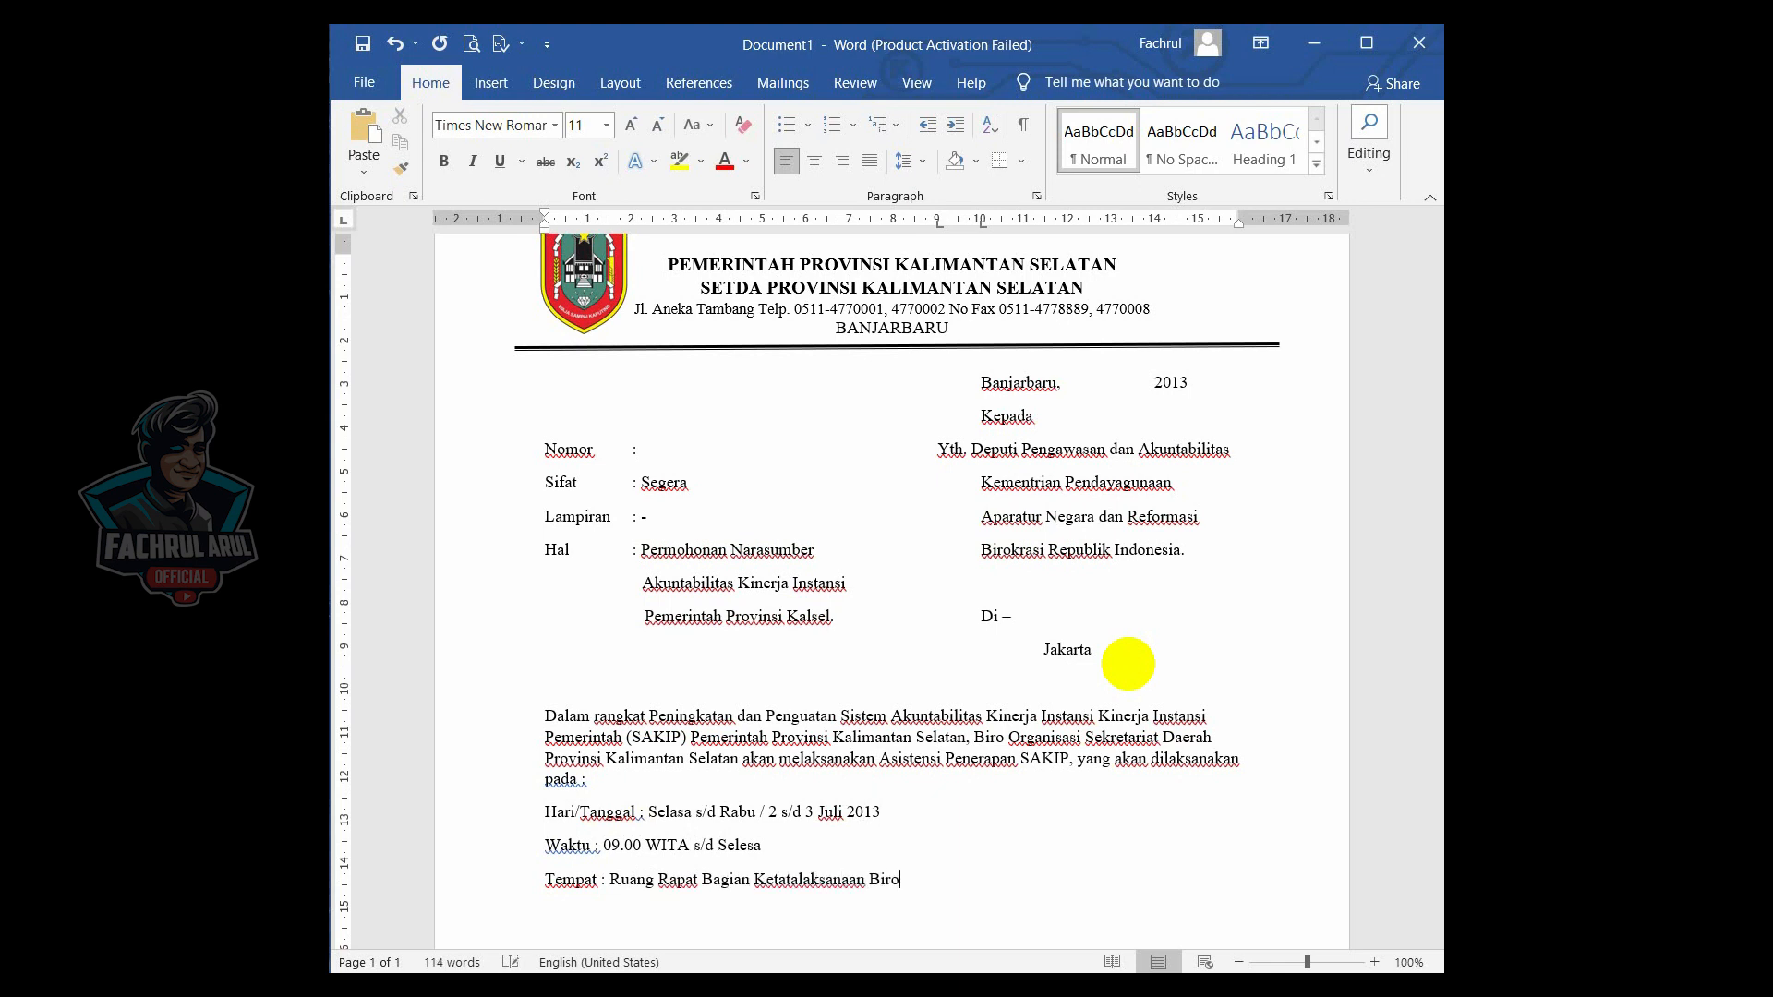
{"action": "type", "text": " Organisasi Setda Prov"}
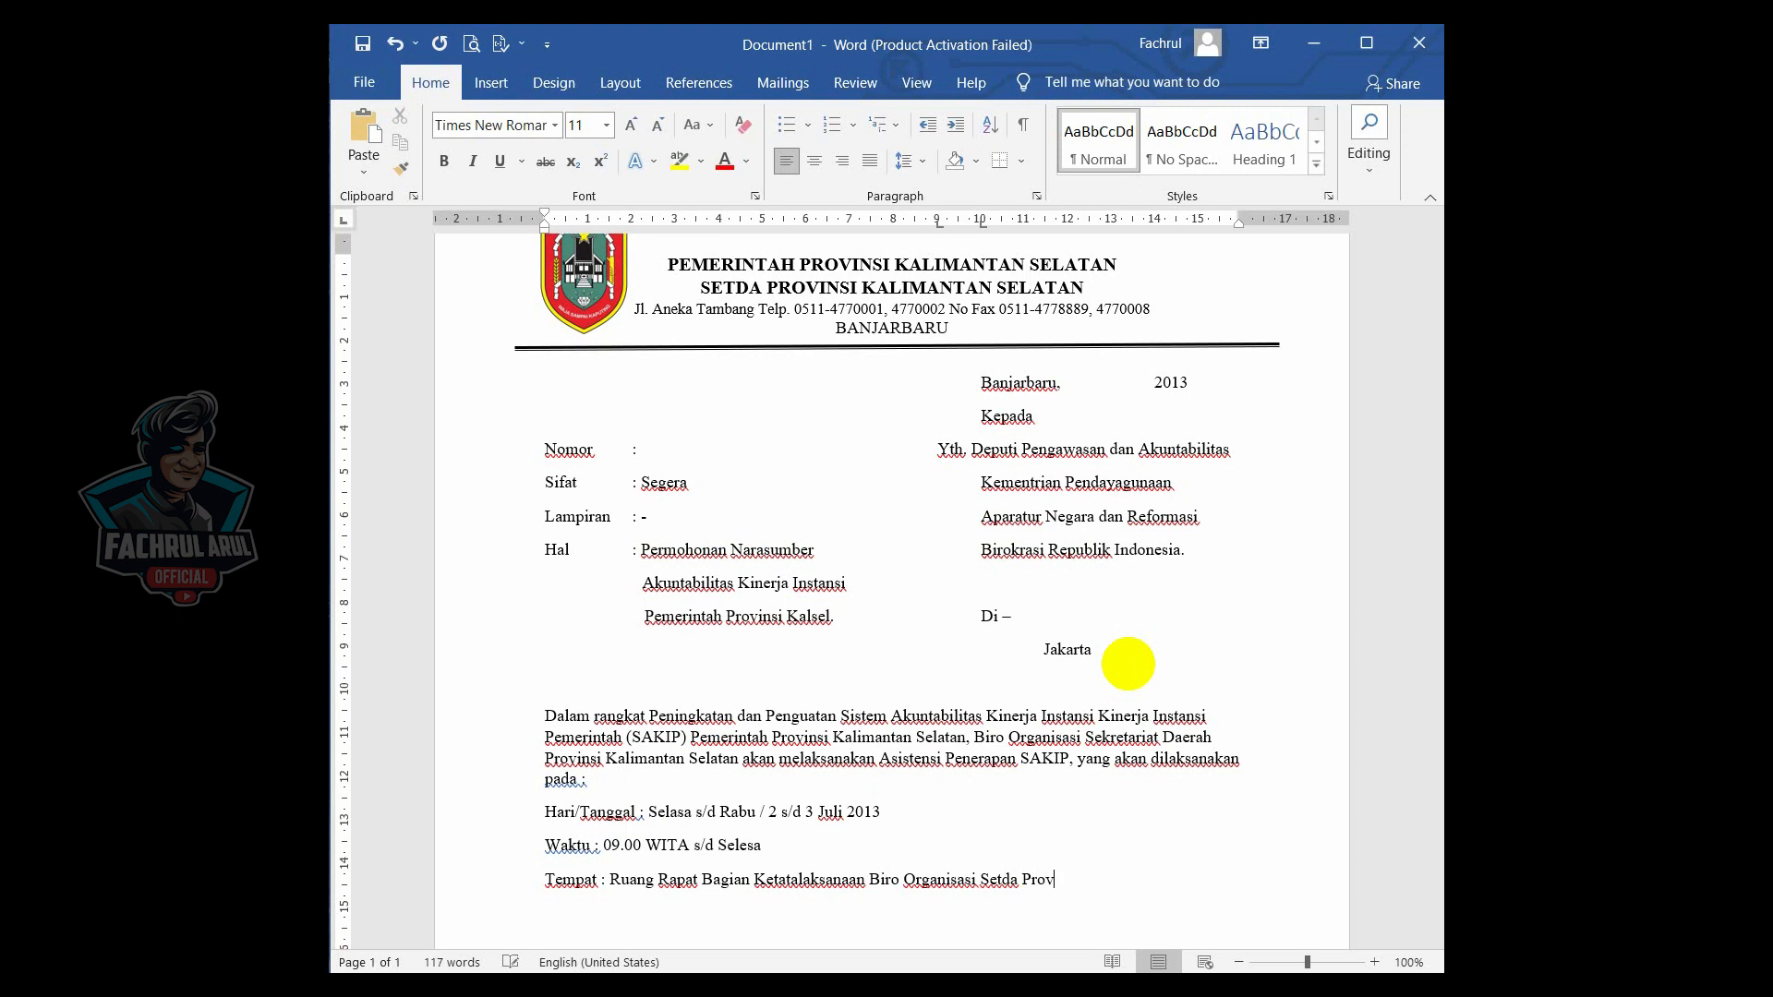
{"action": "type", "text": " Kalsel Lt.4"}
{"action": "key", "text": "Return"}
{"action": "type", "text": "Jl. Aneka Tambang Banjarbaru"}
- Add a 3 cm tab stop to the Hari/Tanggal, Waktu and Tempat lines and tab their colons to align there
{"action": "scroll", "coordinate": [858, 657], "scroll_direction": "down", "scroll_amount": 3}
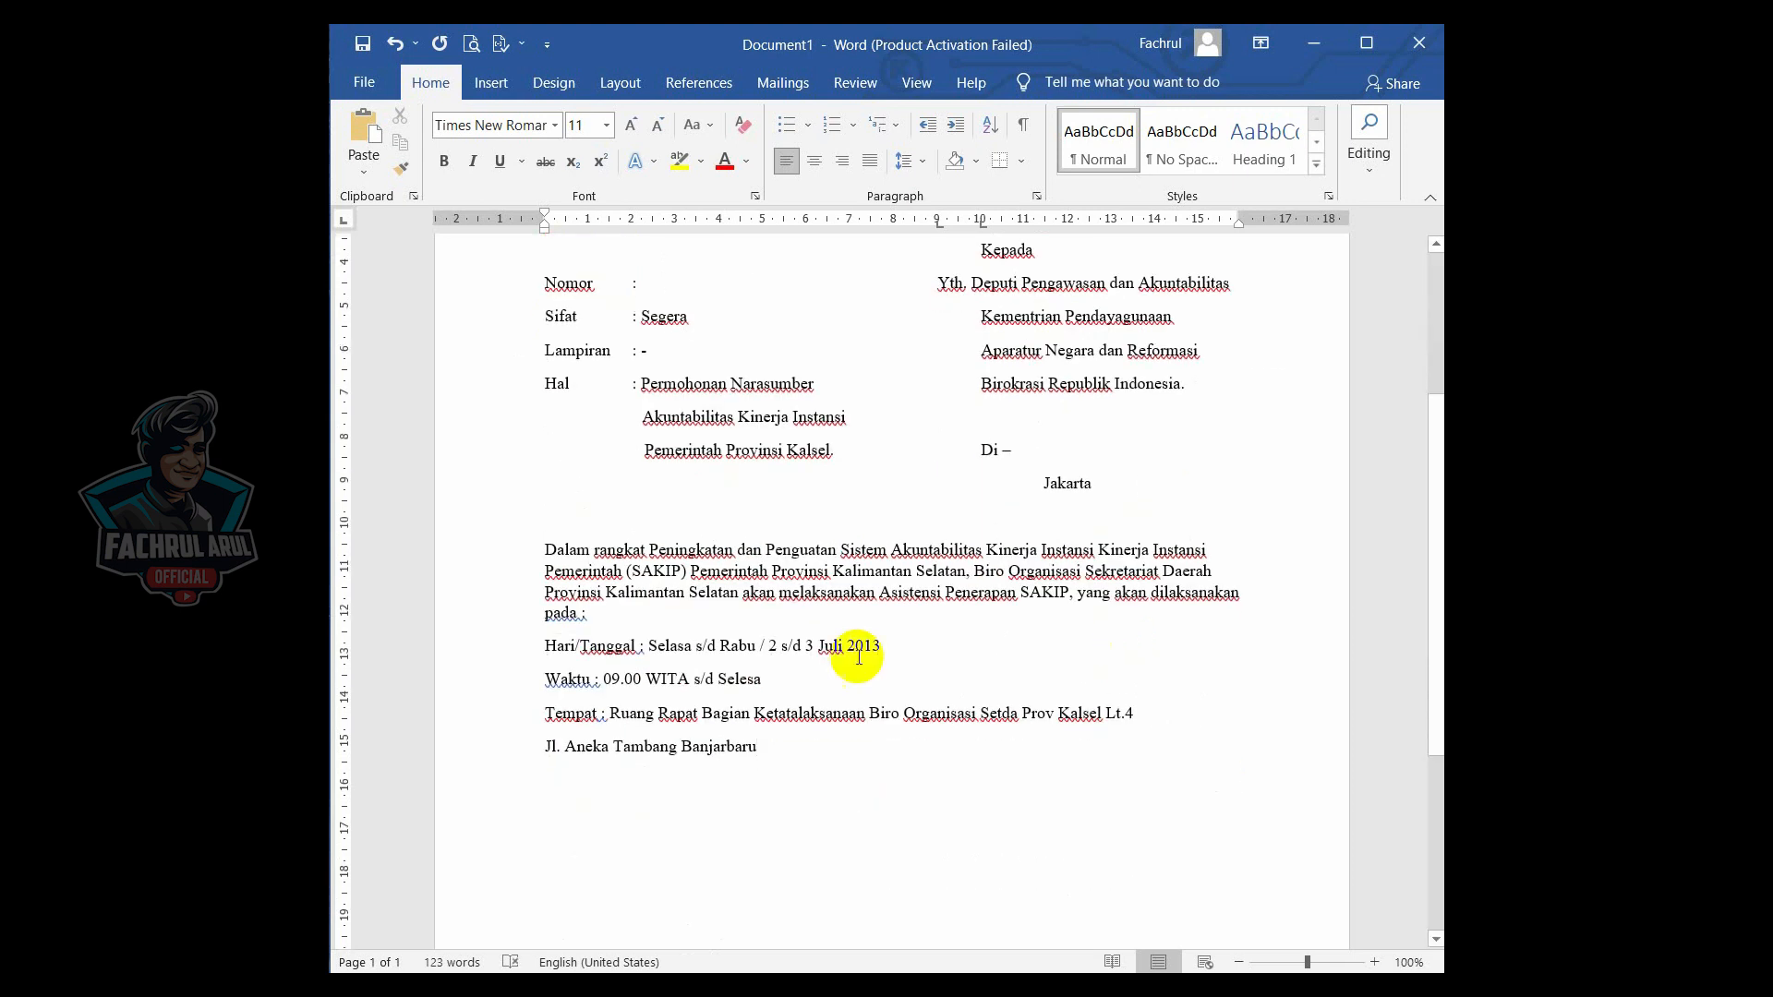
{"action": "left_click", "coordinate": [640, 647]}
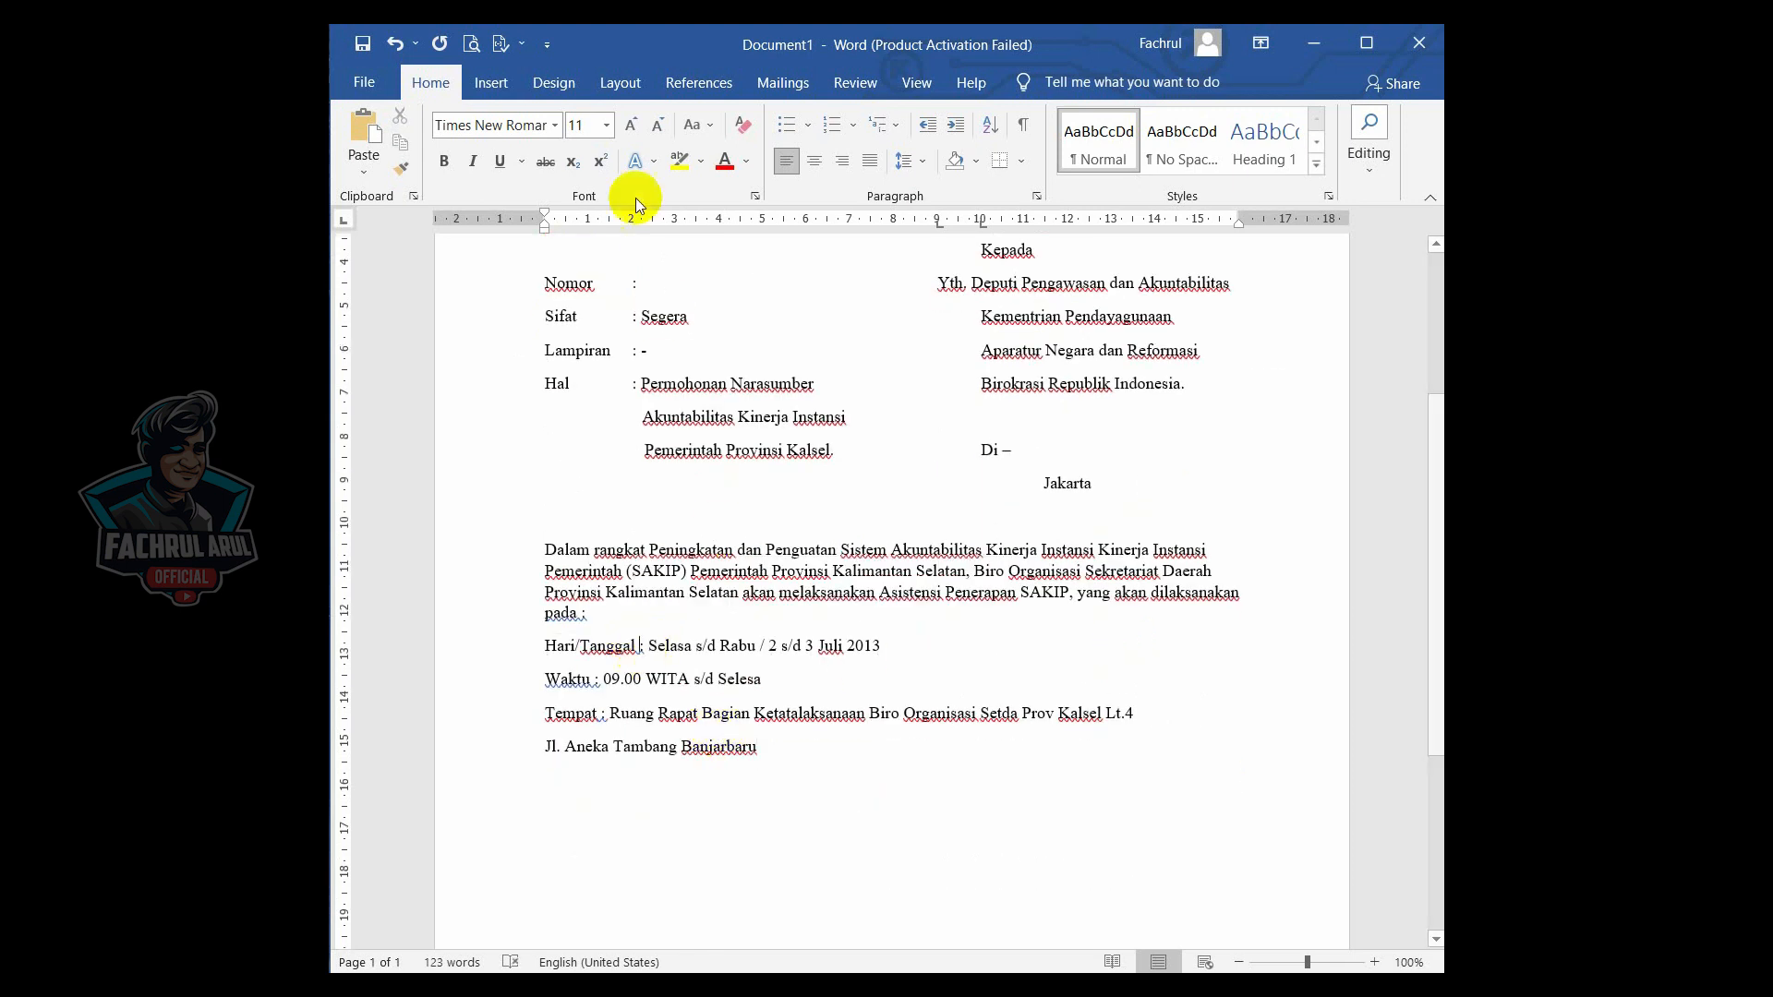
{"action": "left_click", "coordinate": [674, 220]}
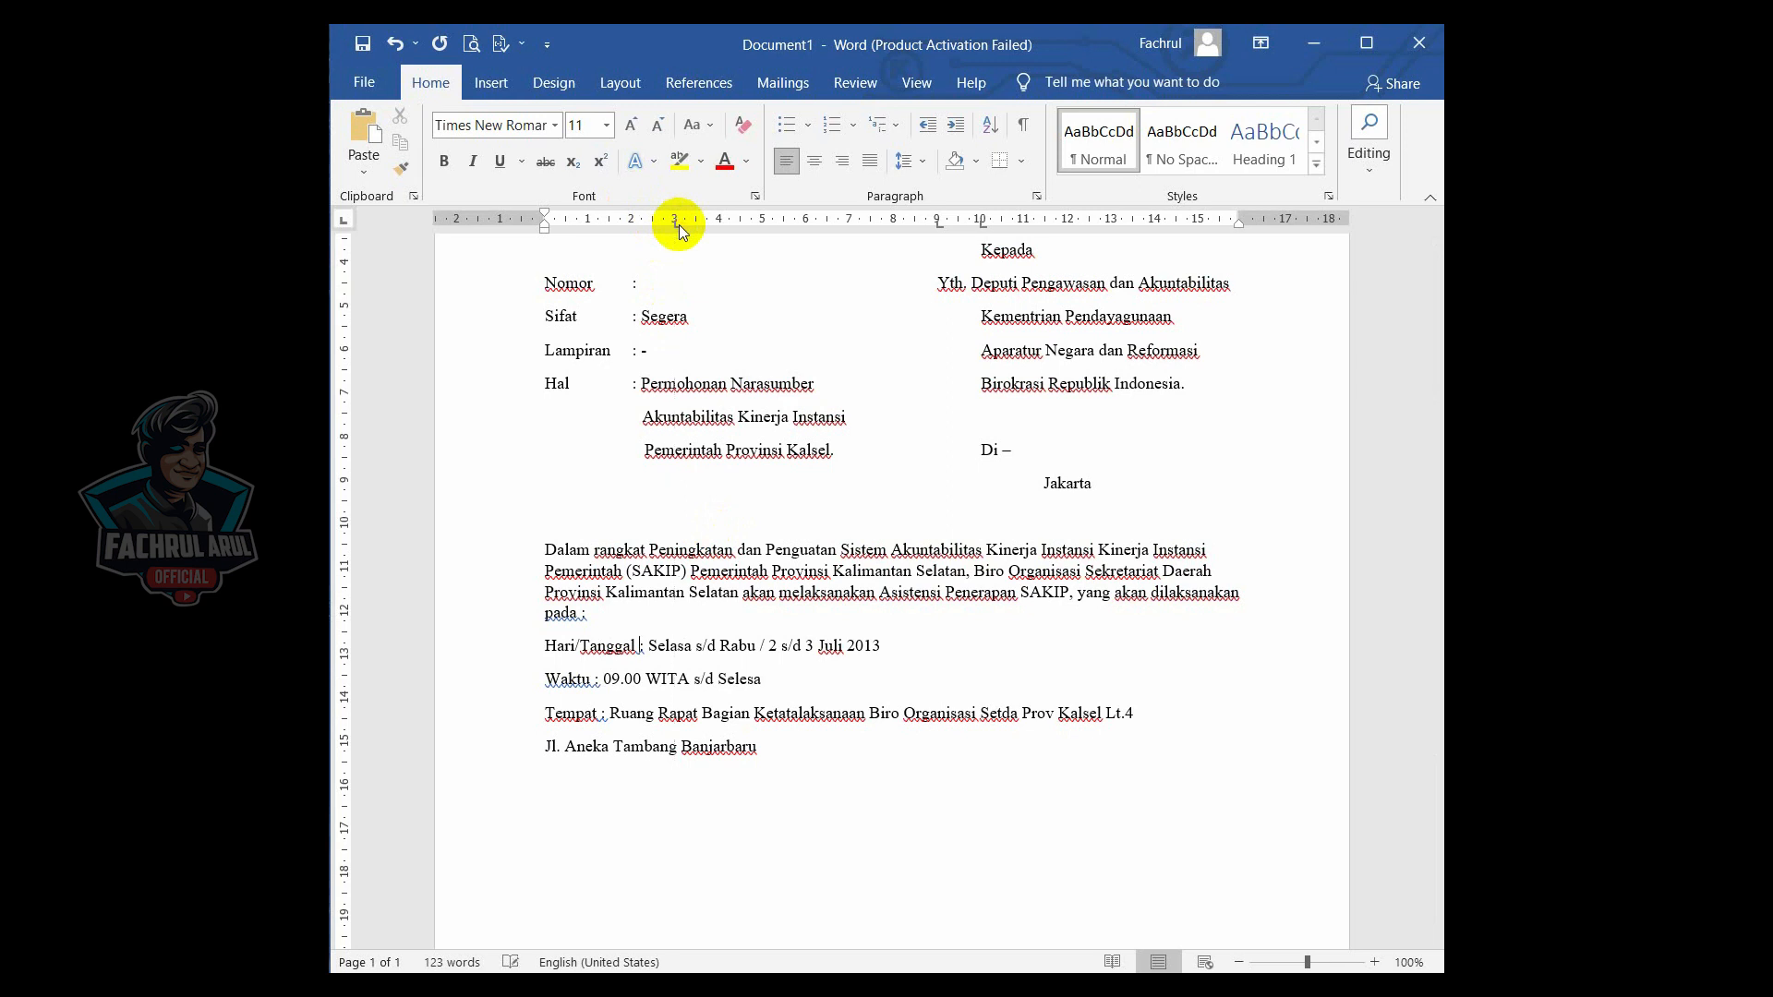
{"action": "key", "text": "Tab"}
{"action": "left_click", "coordinate": [595, 679]}
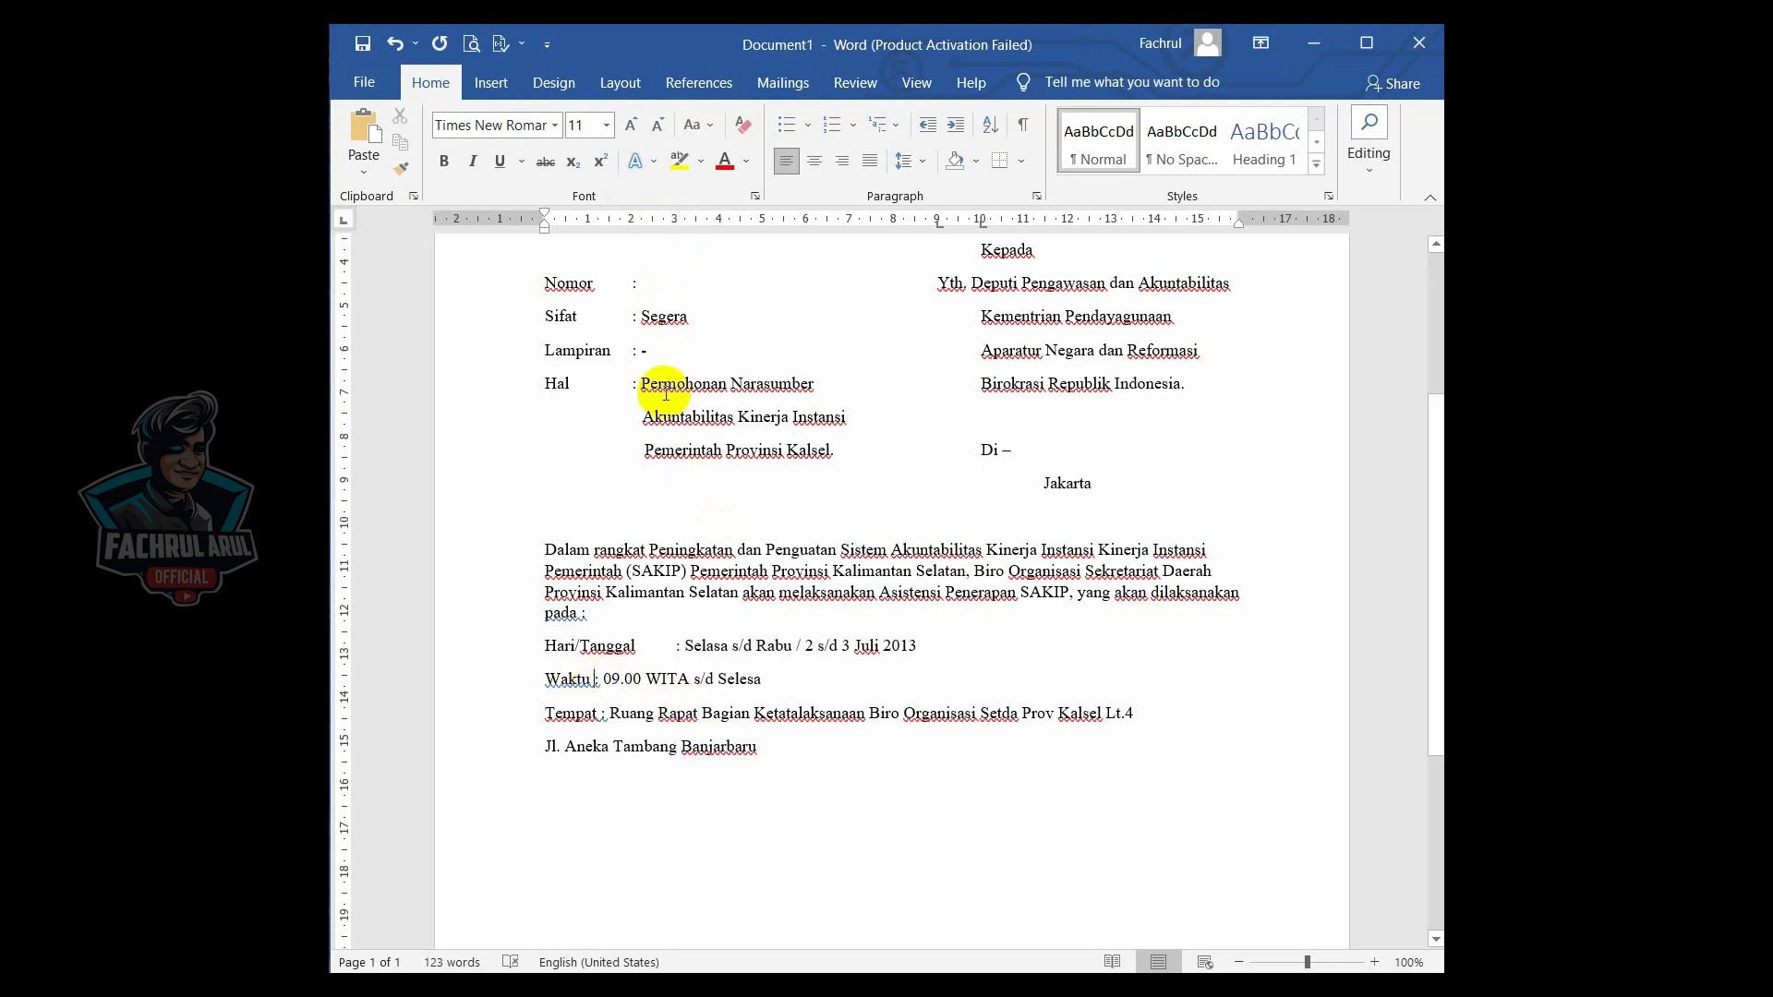
{"action": "left_click", "coordinate": [672, 219]}
{"action": "key", "text": "Tab"}
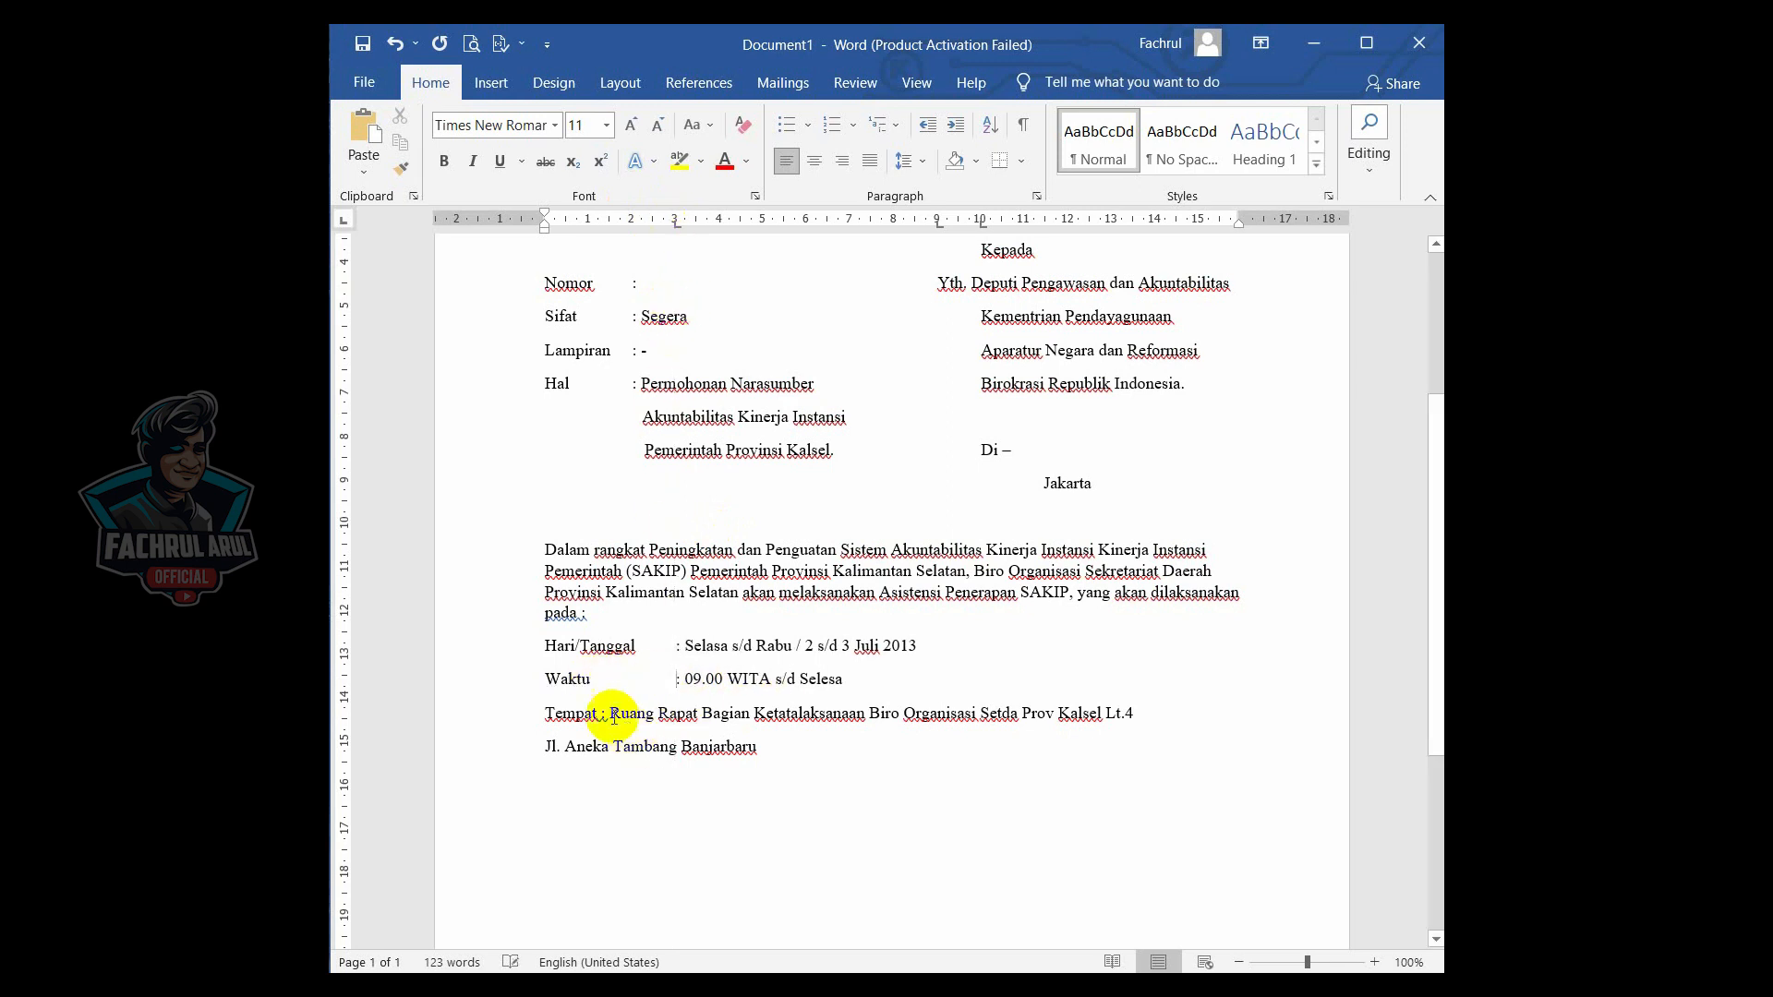
{"action": "left_click", "coordinate": [673, 225]}
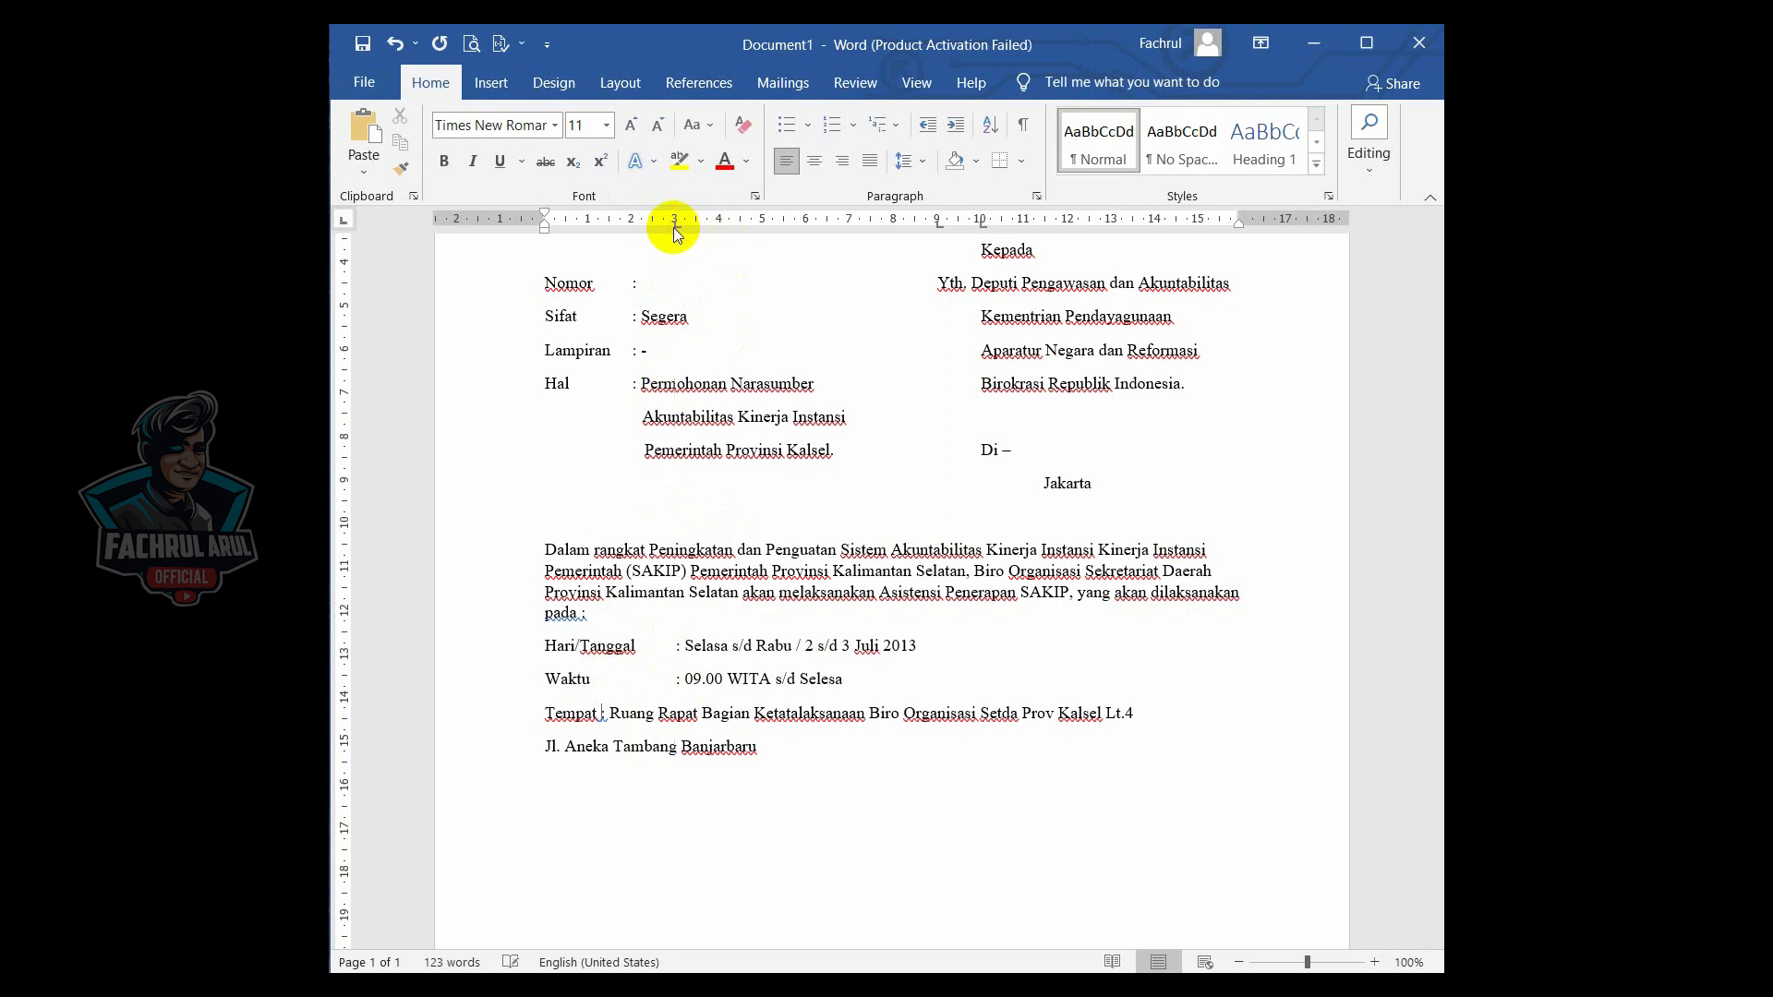
{"action": "key", "text": "Tab"}
- Indent the "Jl. Aneka Tambang Banjarbaru" line to the 3 cm tab stop under the Tempat text
{"action": "left_click", "coordinate": [545, 746]}
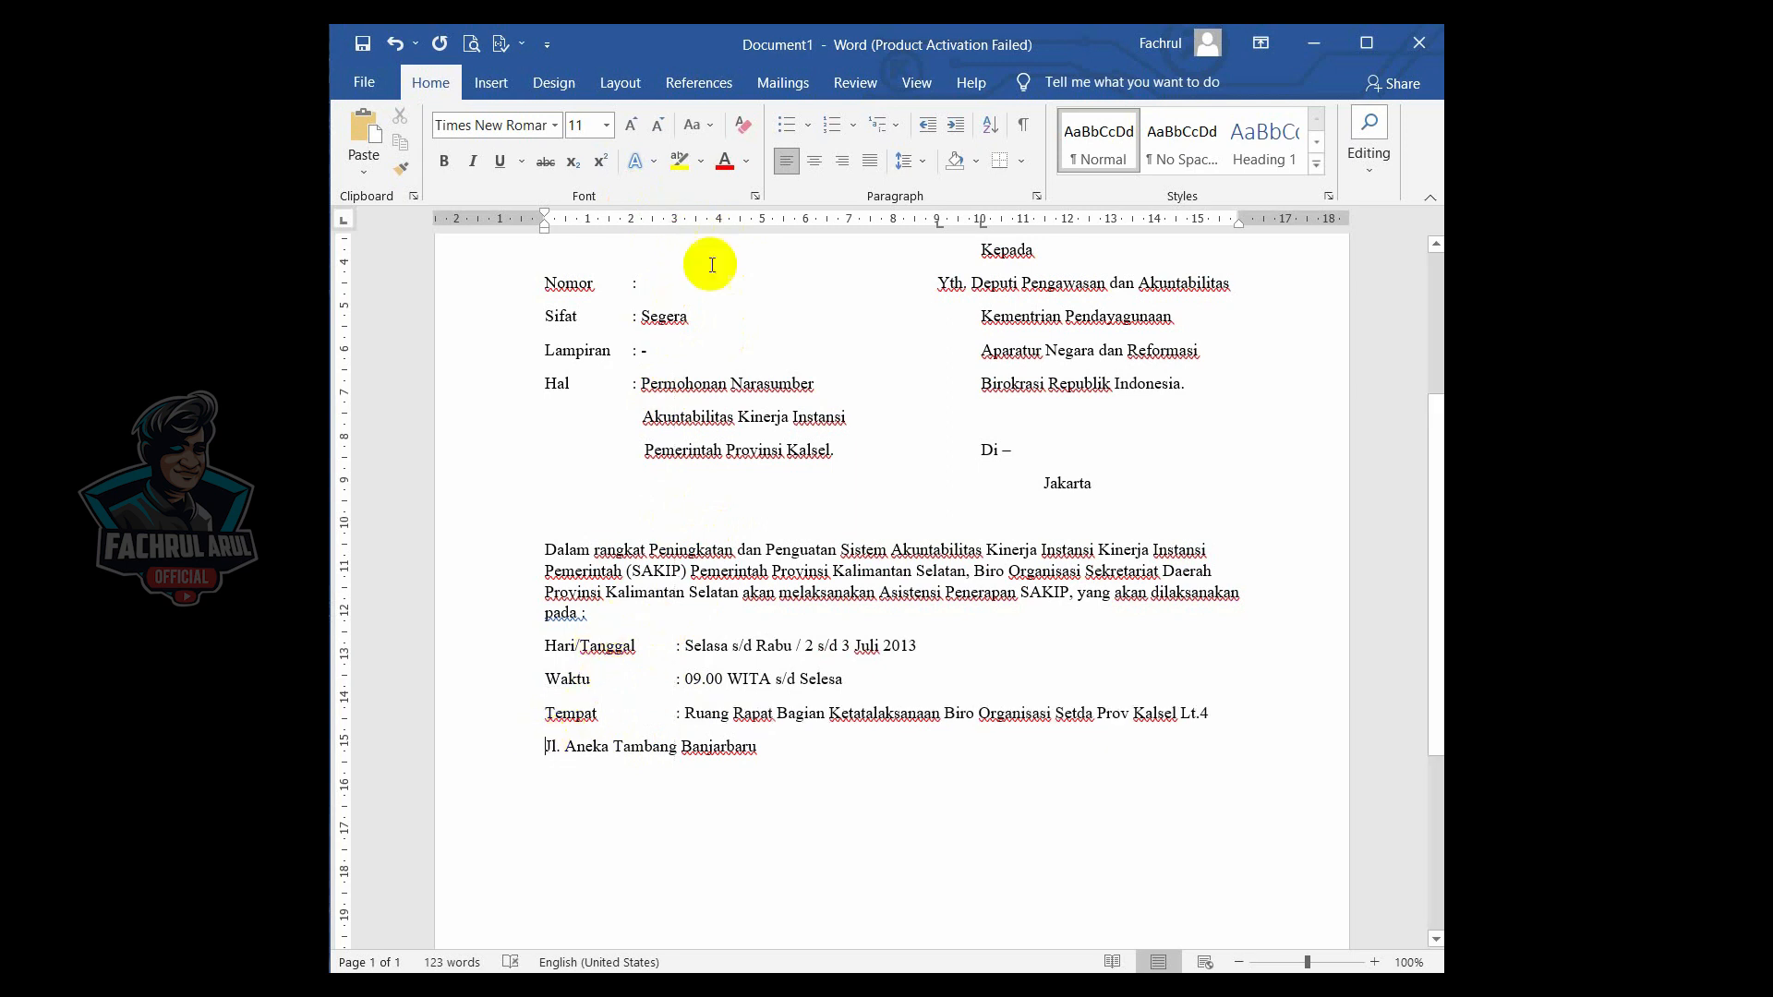
{"action": "left_click", "coordinate": [674, 220]}
{"action": "key", "text": "Tab"}
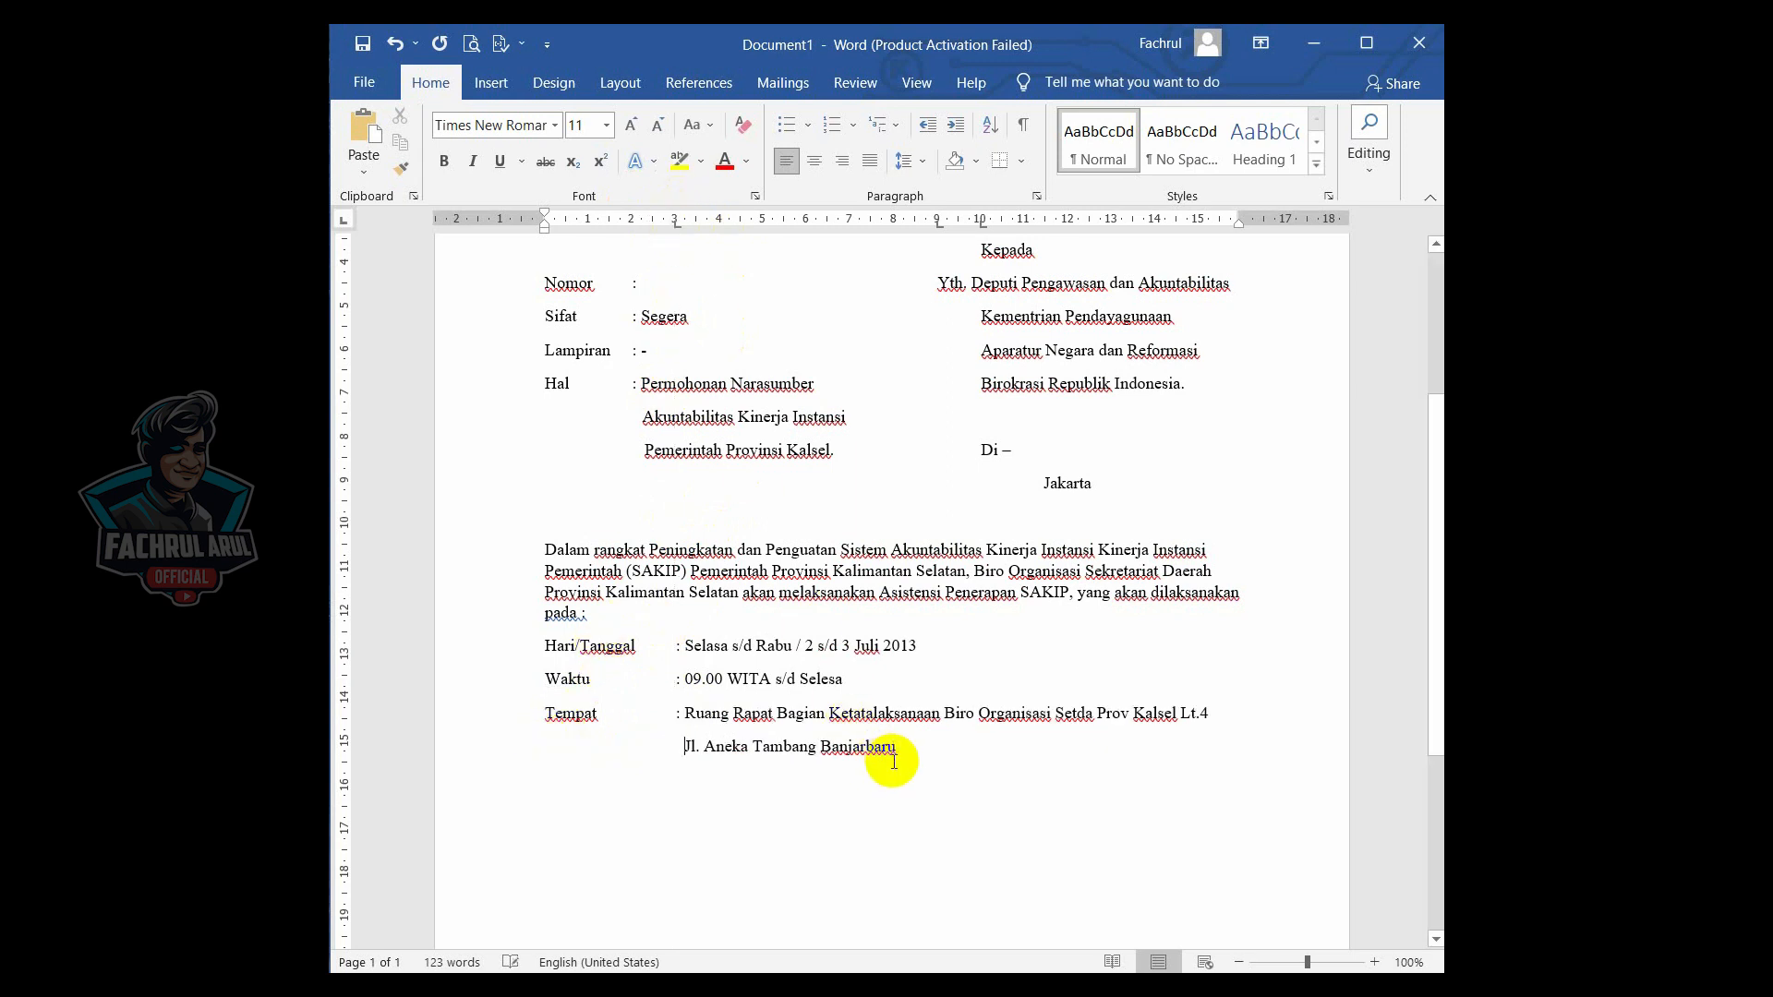
{"action": "key", "text": "BackSpace"}
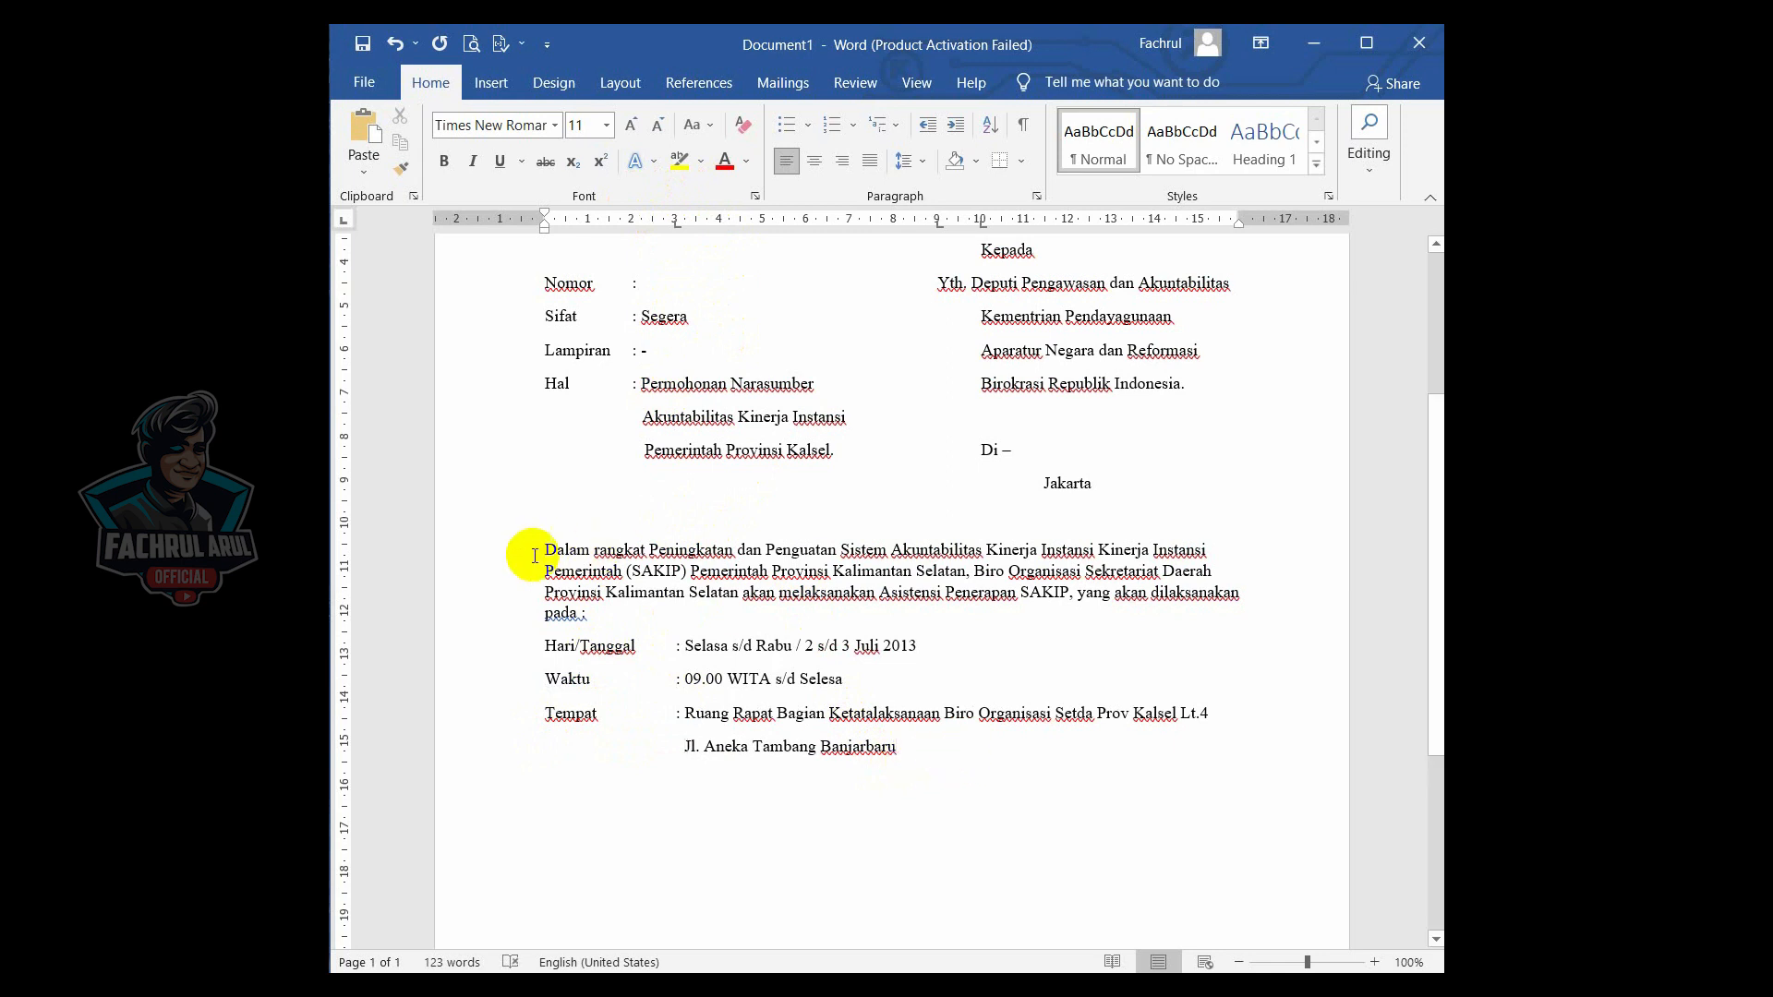
- Indent the first line of the body paragraph by 1 cm
{"action": "key", "text": "Tab"}
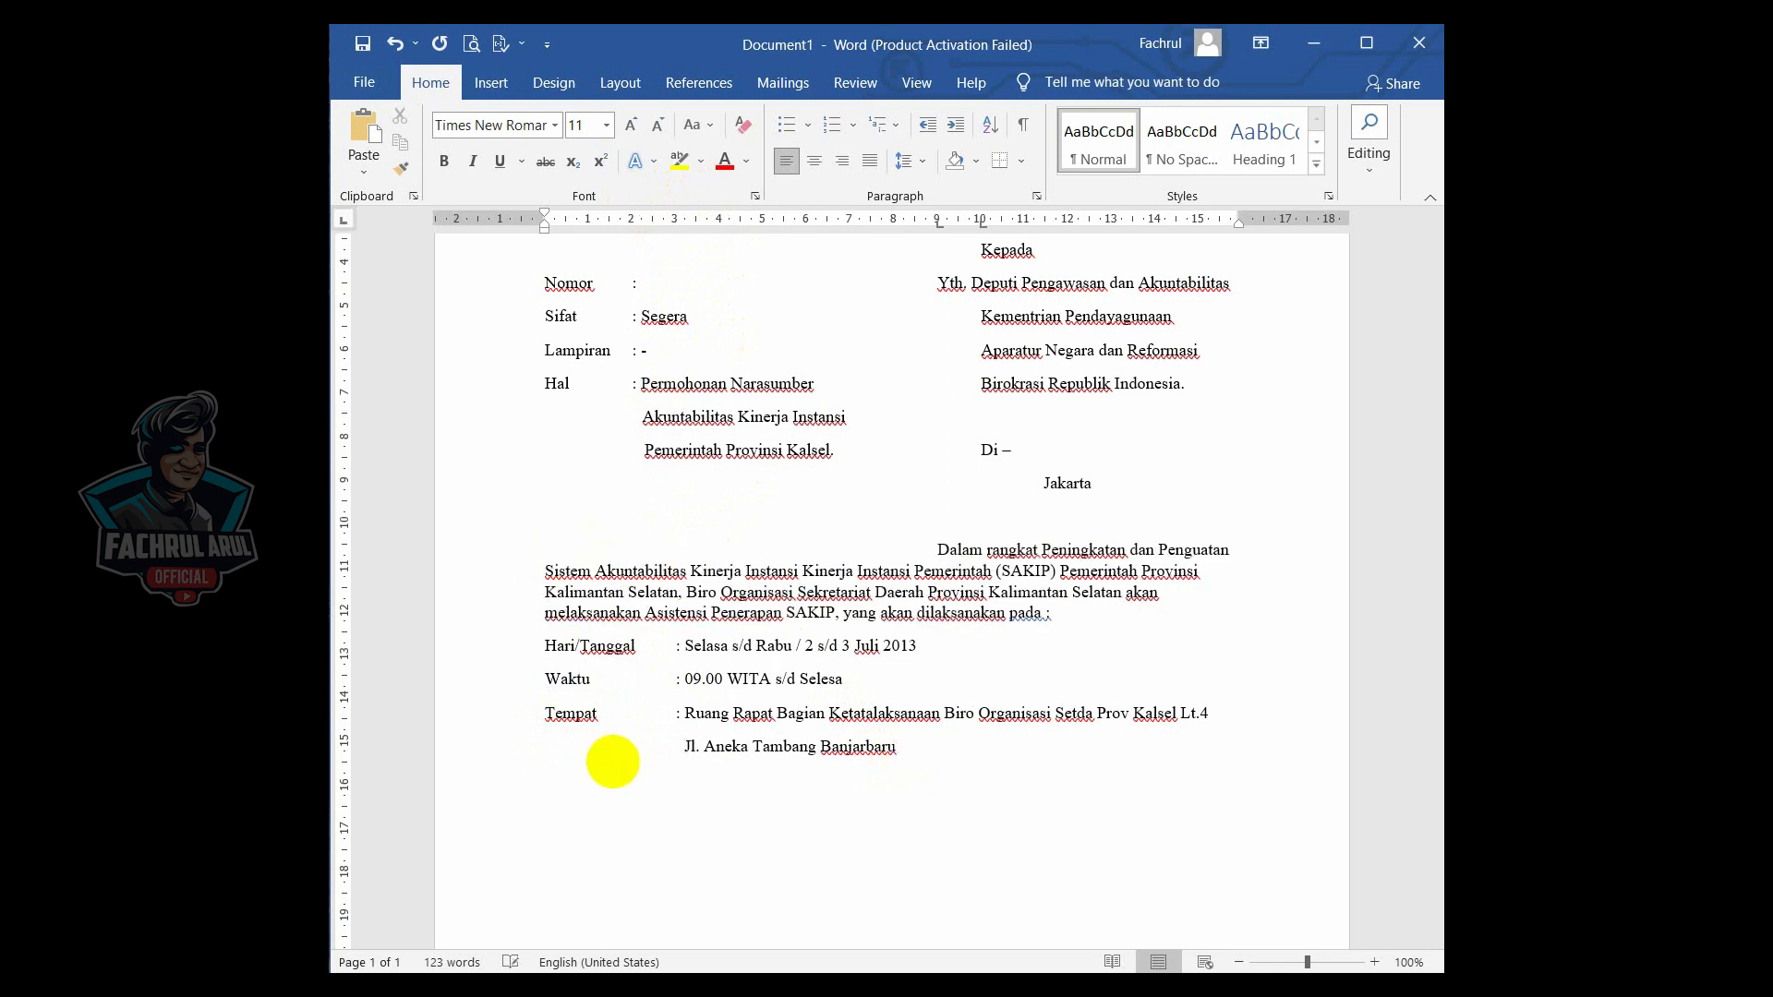
{"action": "key", "text": "BackSpace"}
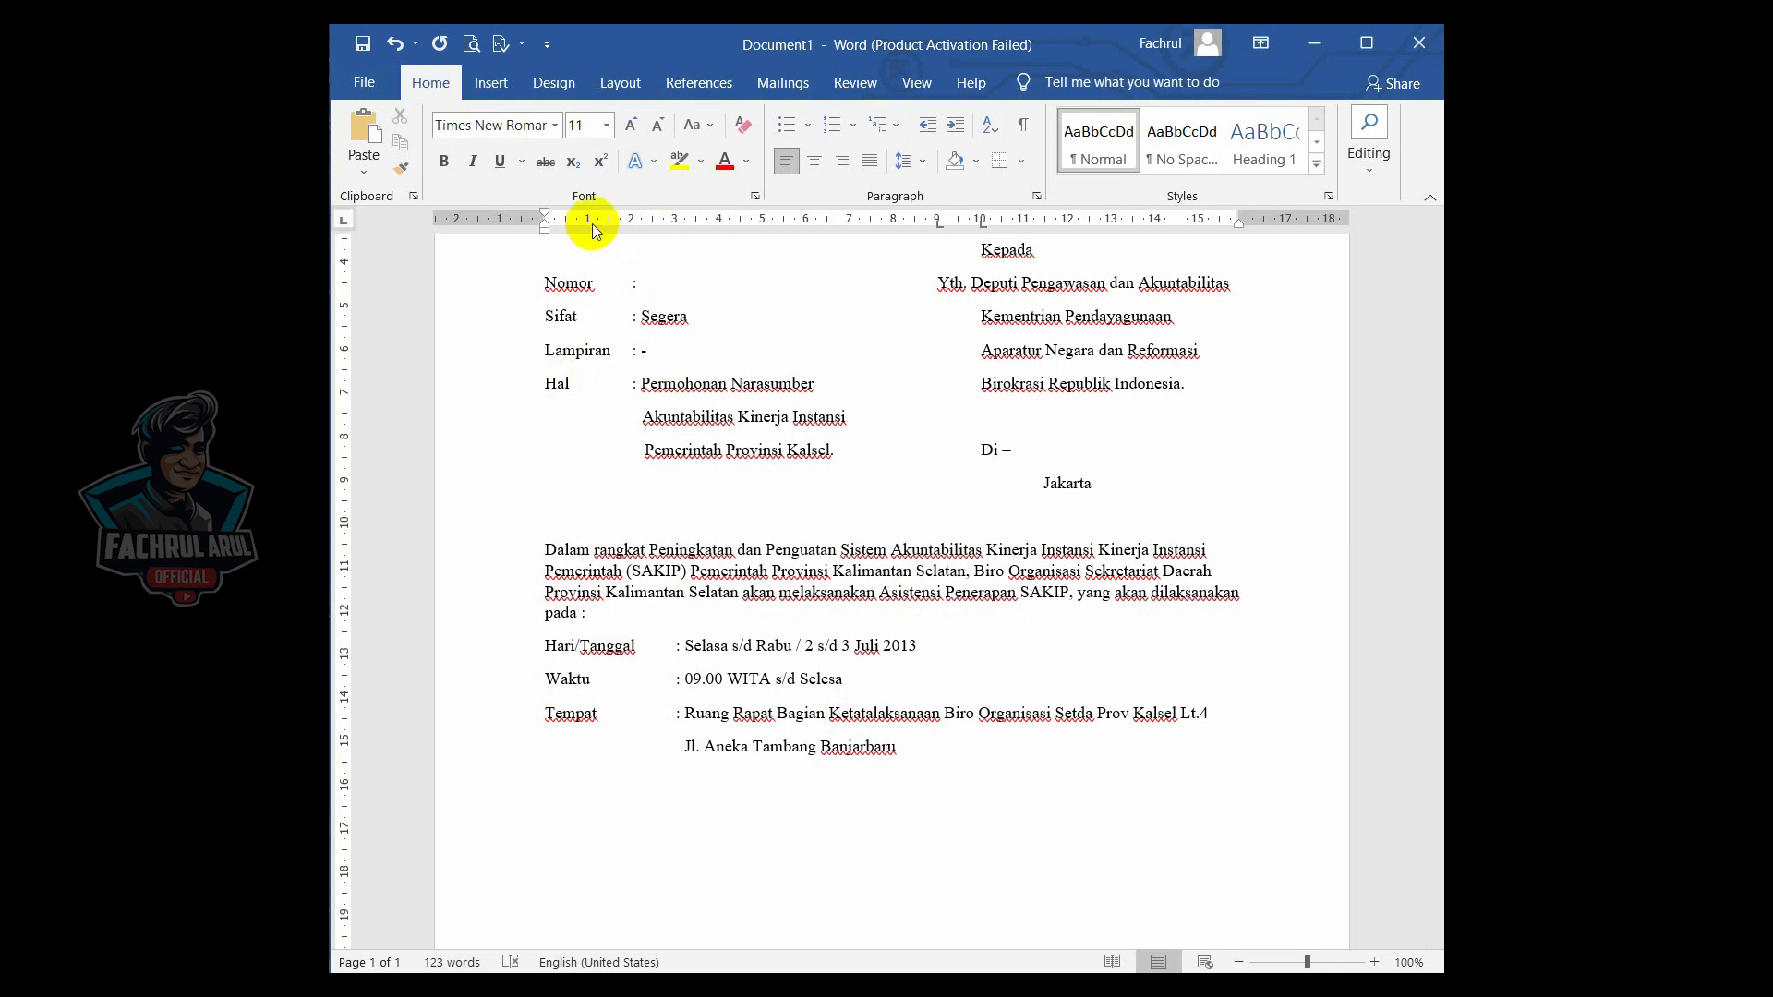
{"action": "left_click_drag", "start_coordinate": [591, 223], "coordinate": [591, 227]}
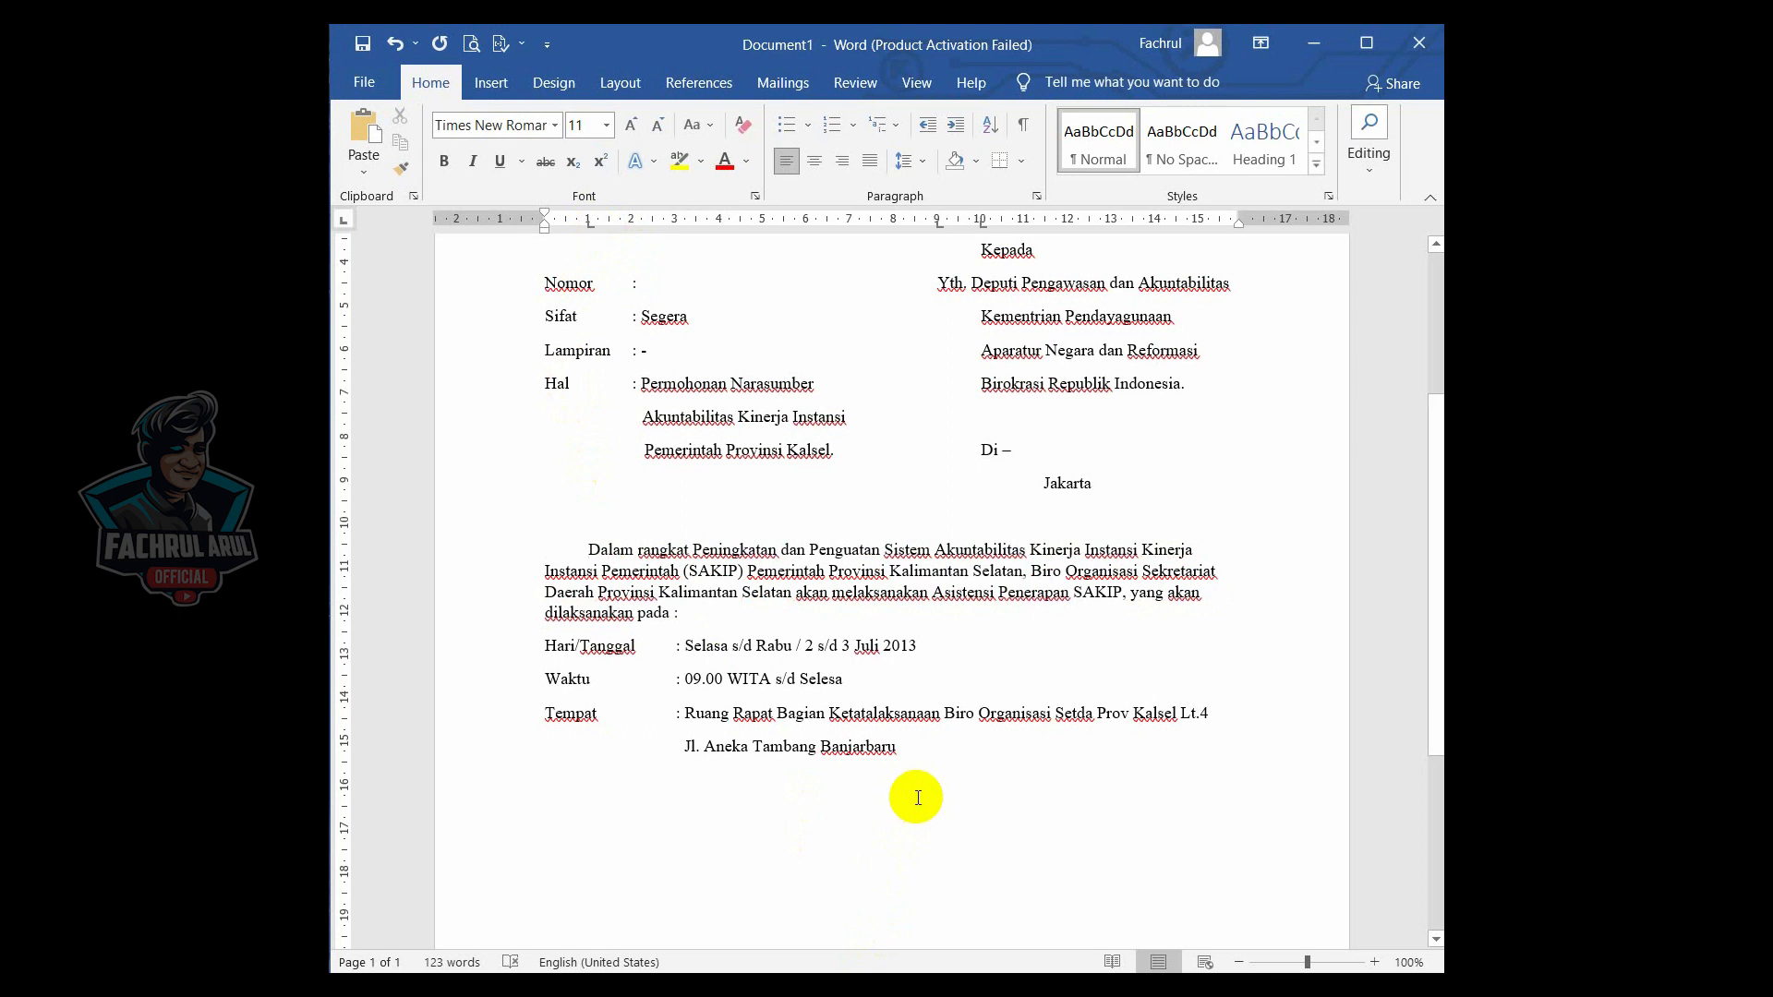
- Add two empty lines below the address line
{"action": "scroll", "coordinate": [914, 795], "scroll_direction": "down", "scroll_amount": 2}
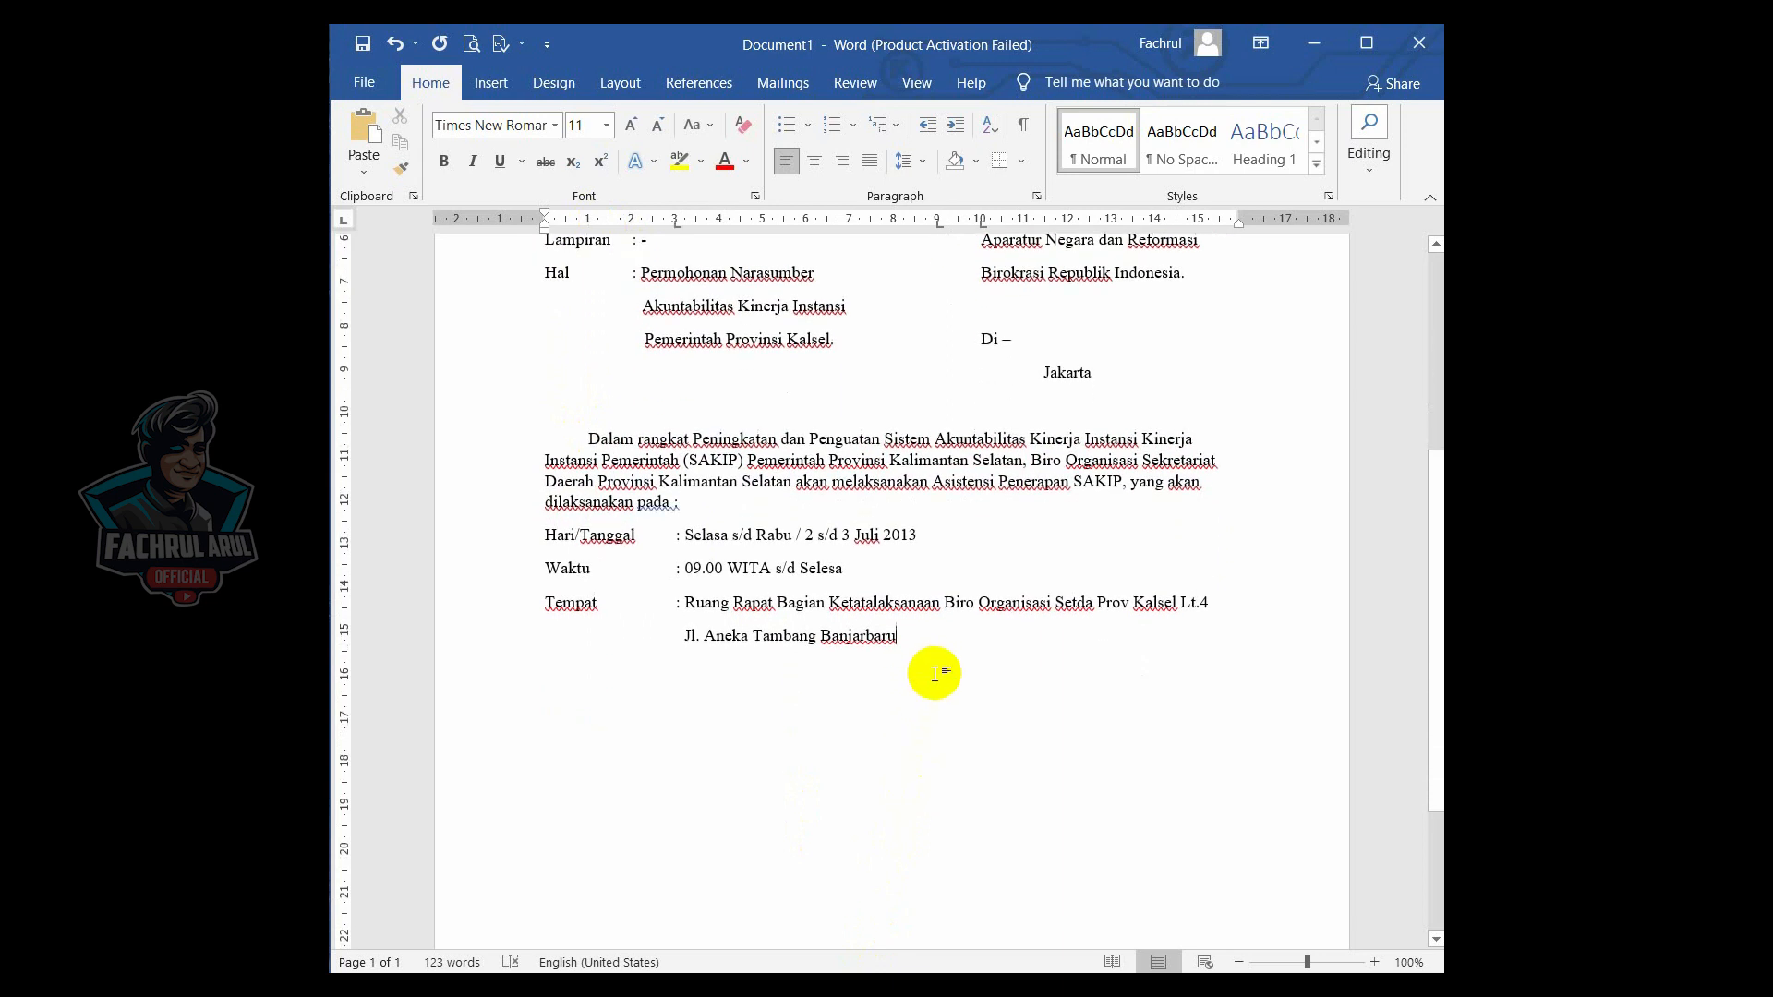
{"action": "key", "text": "Return"}
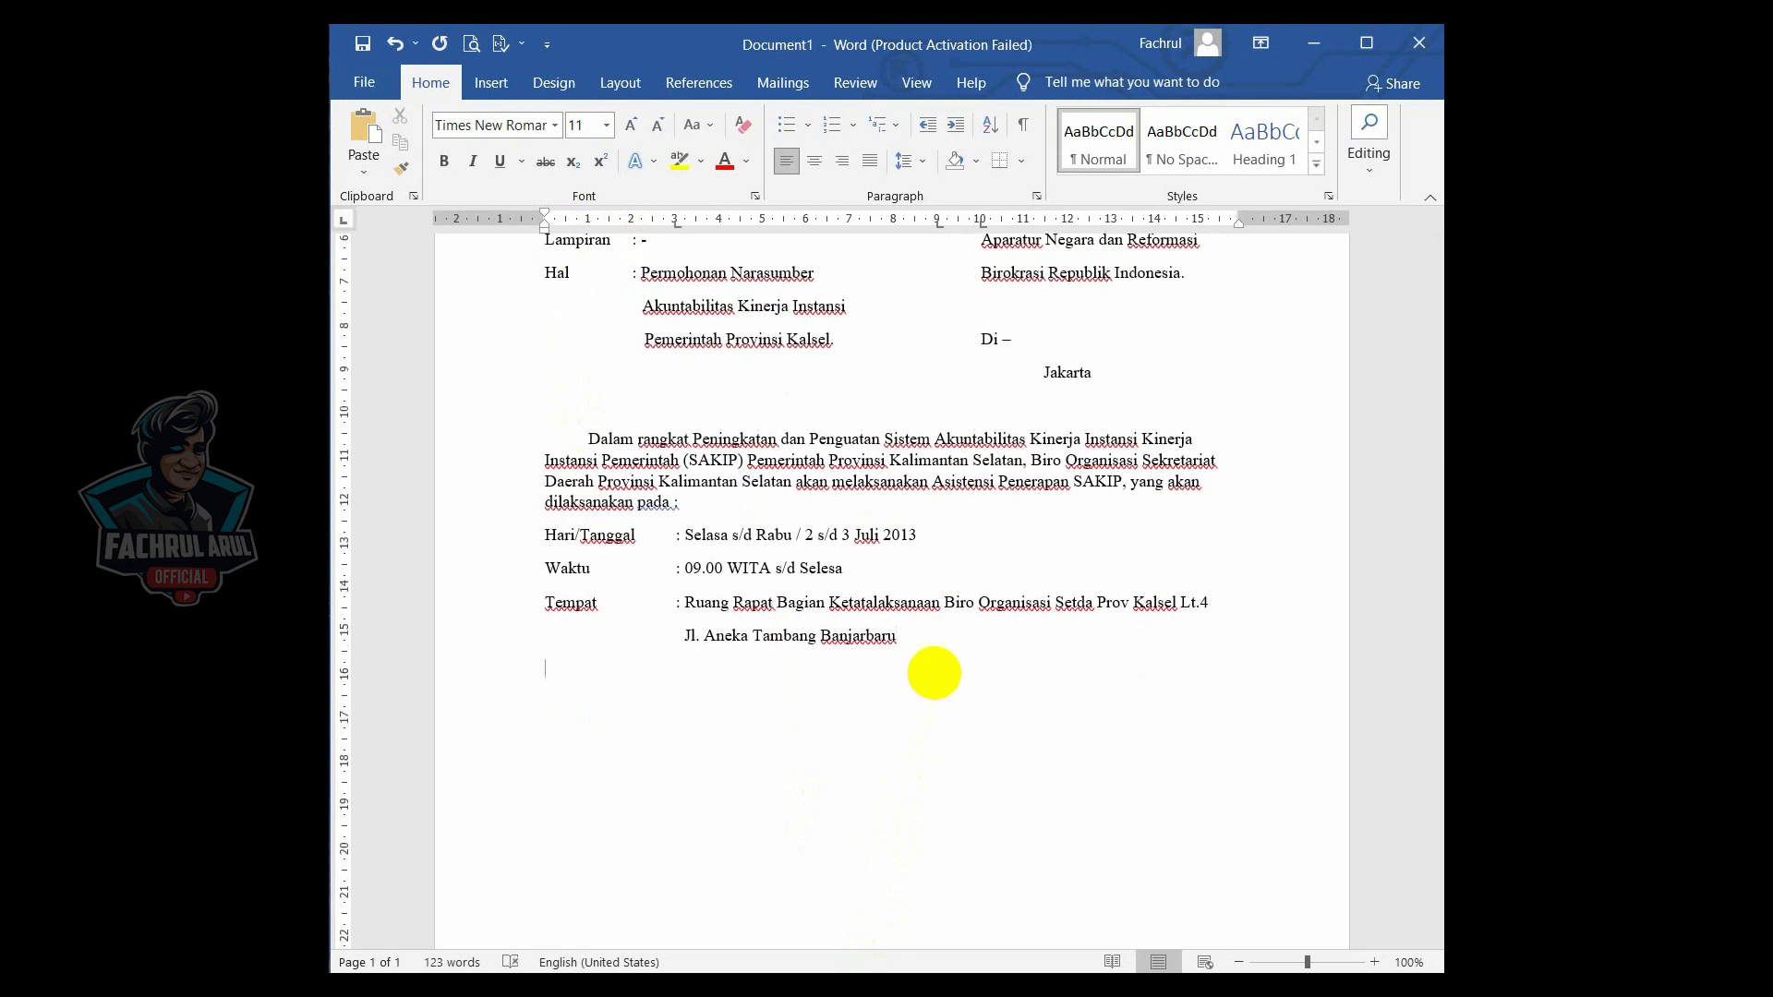
{"action": "key", "text": "Return"}
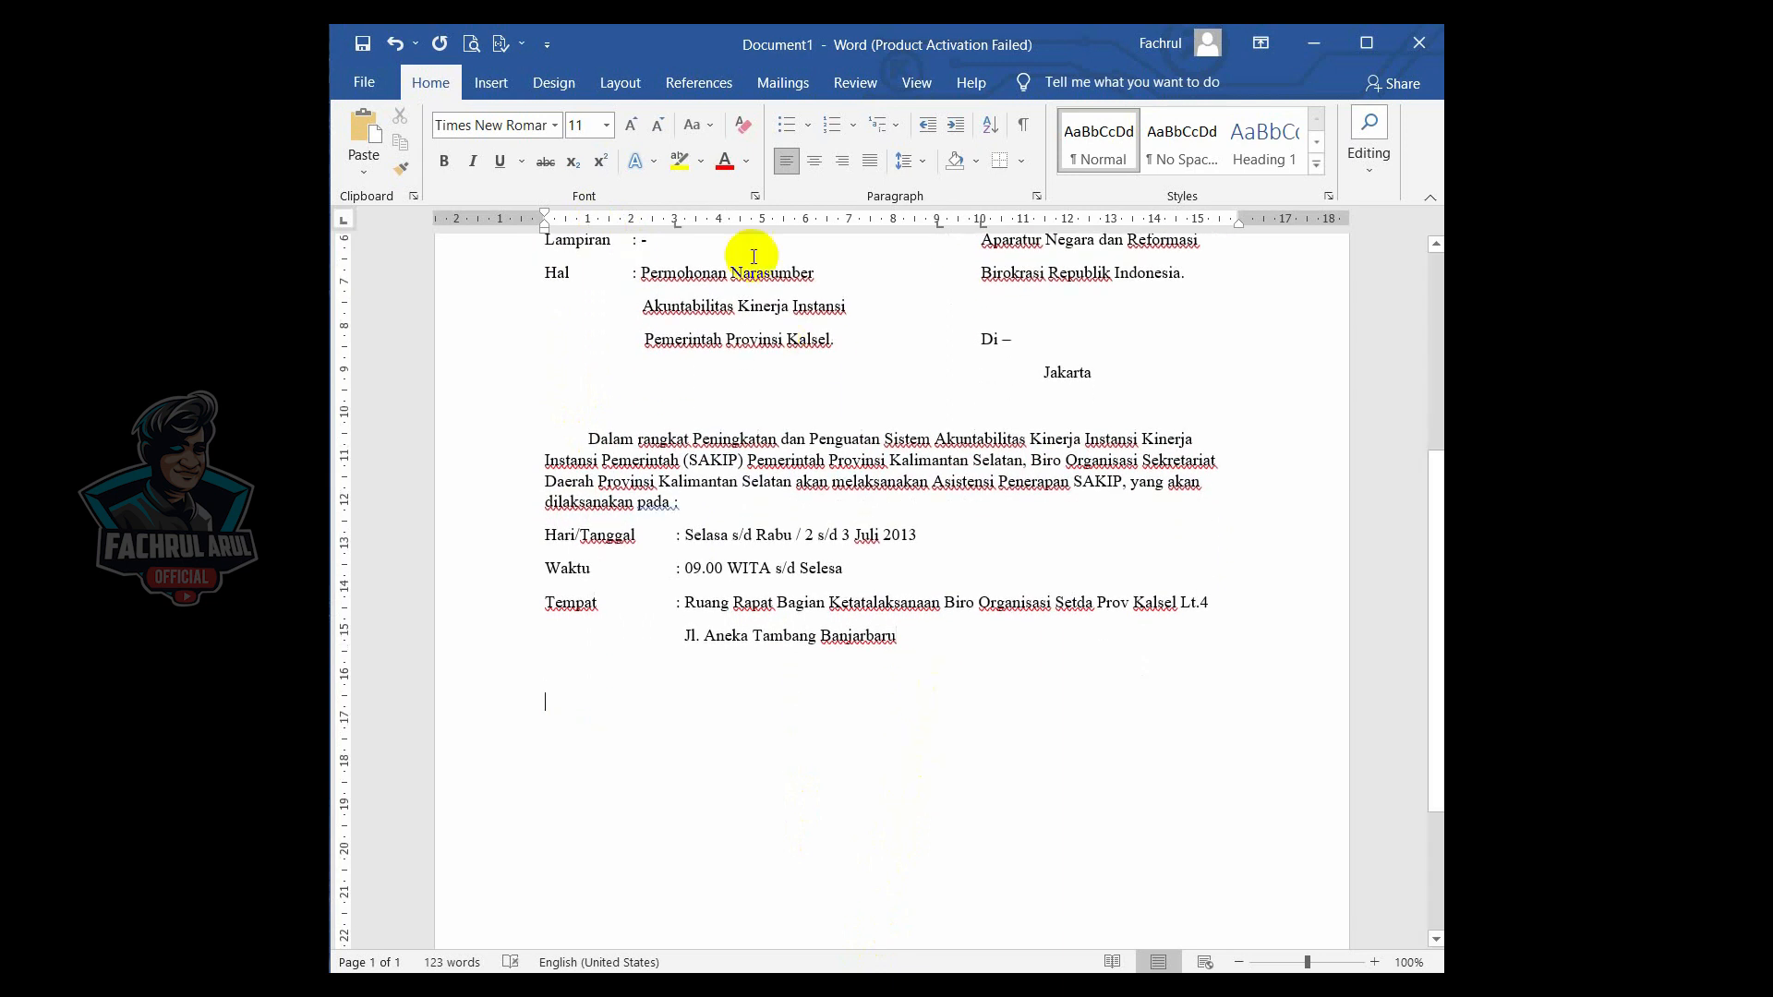
- Type a new paragraph beginning "Untuk itu guna terlaksananya kegiatan dimaksud," requesting 2 (dua) officials from Kementrian PAN RB as Narasumber
{"action": "type", "text": "Untuk itu guna terlaksana"}
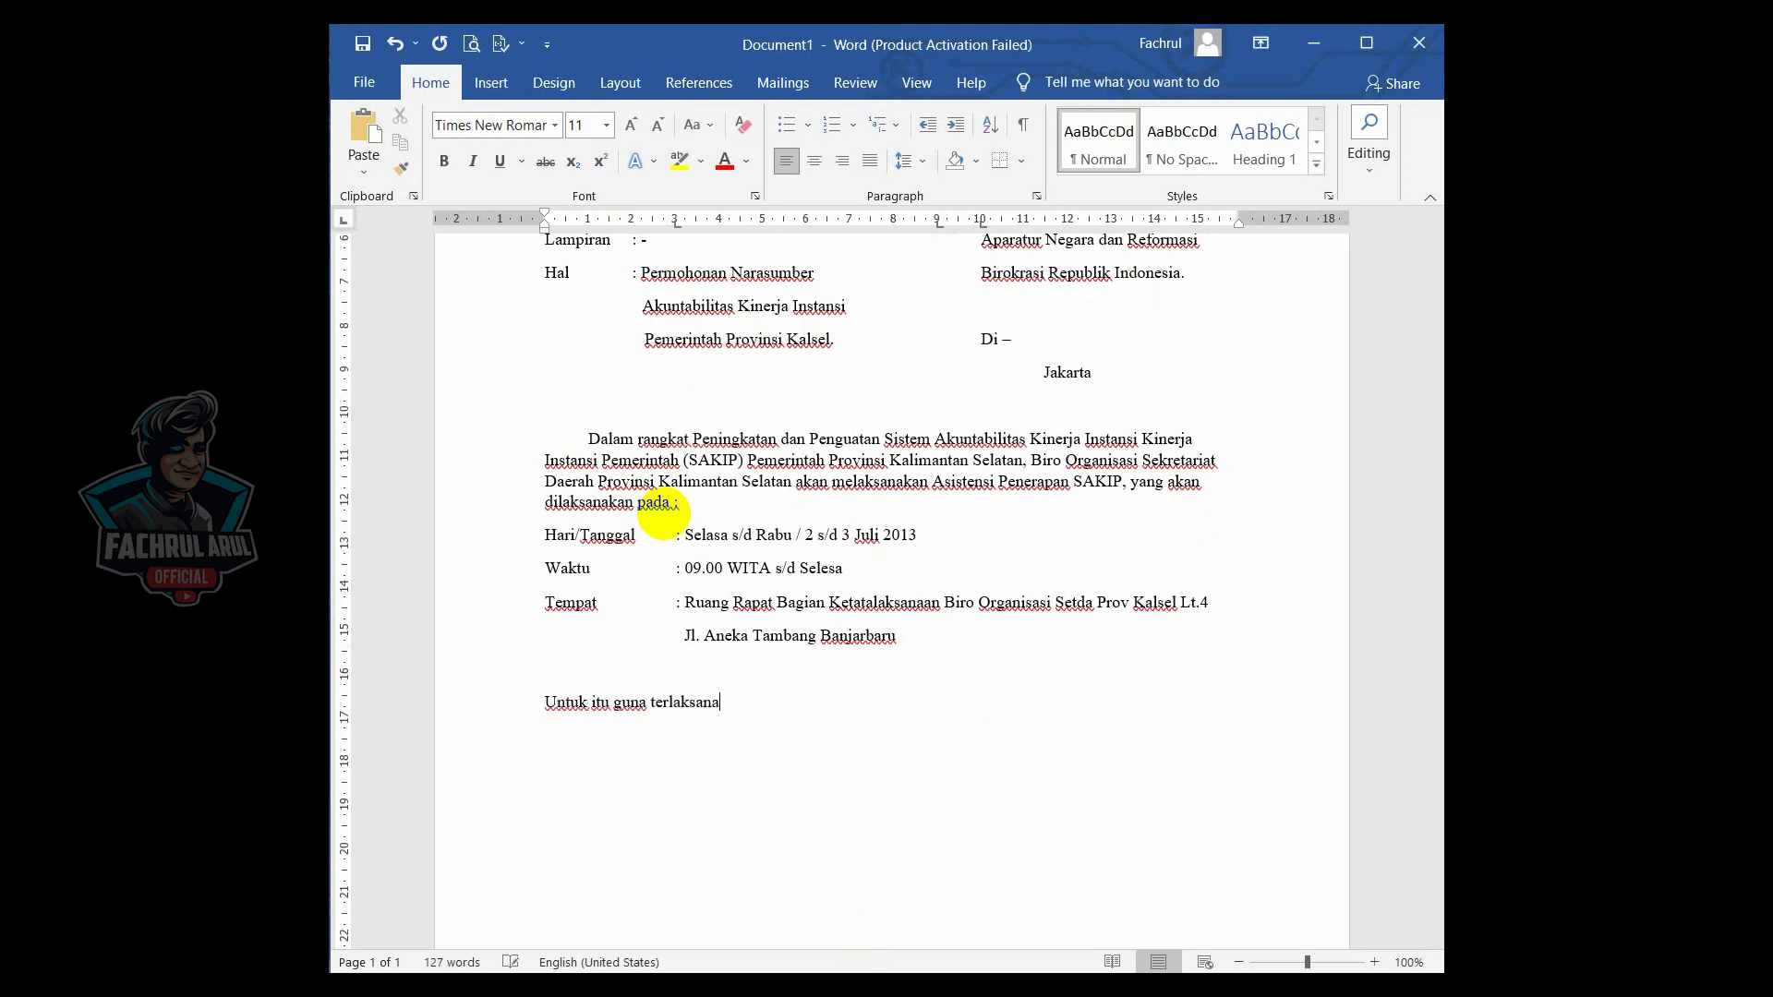
{"action": "type", "text": "nya kegiatan dimaksud,"}
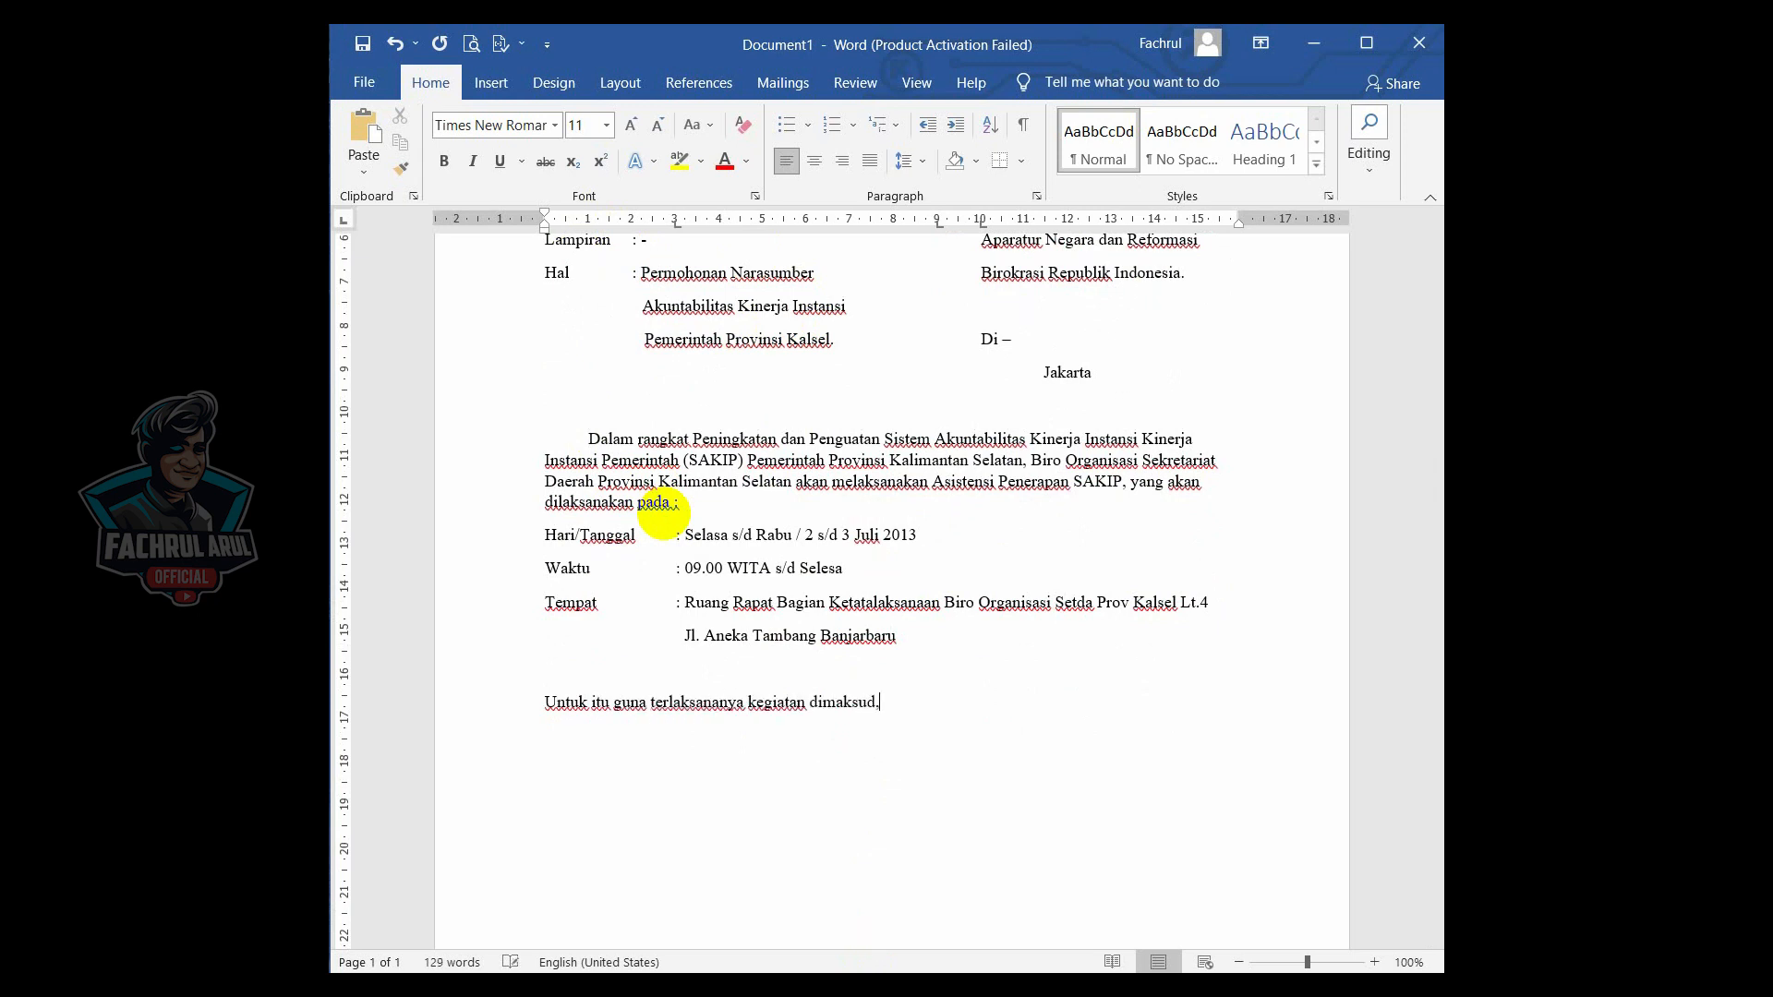
{"action": "type", "text": " mohon kesediaan Saudara untuk menu"}
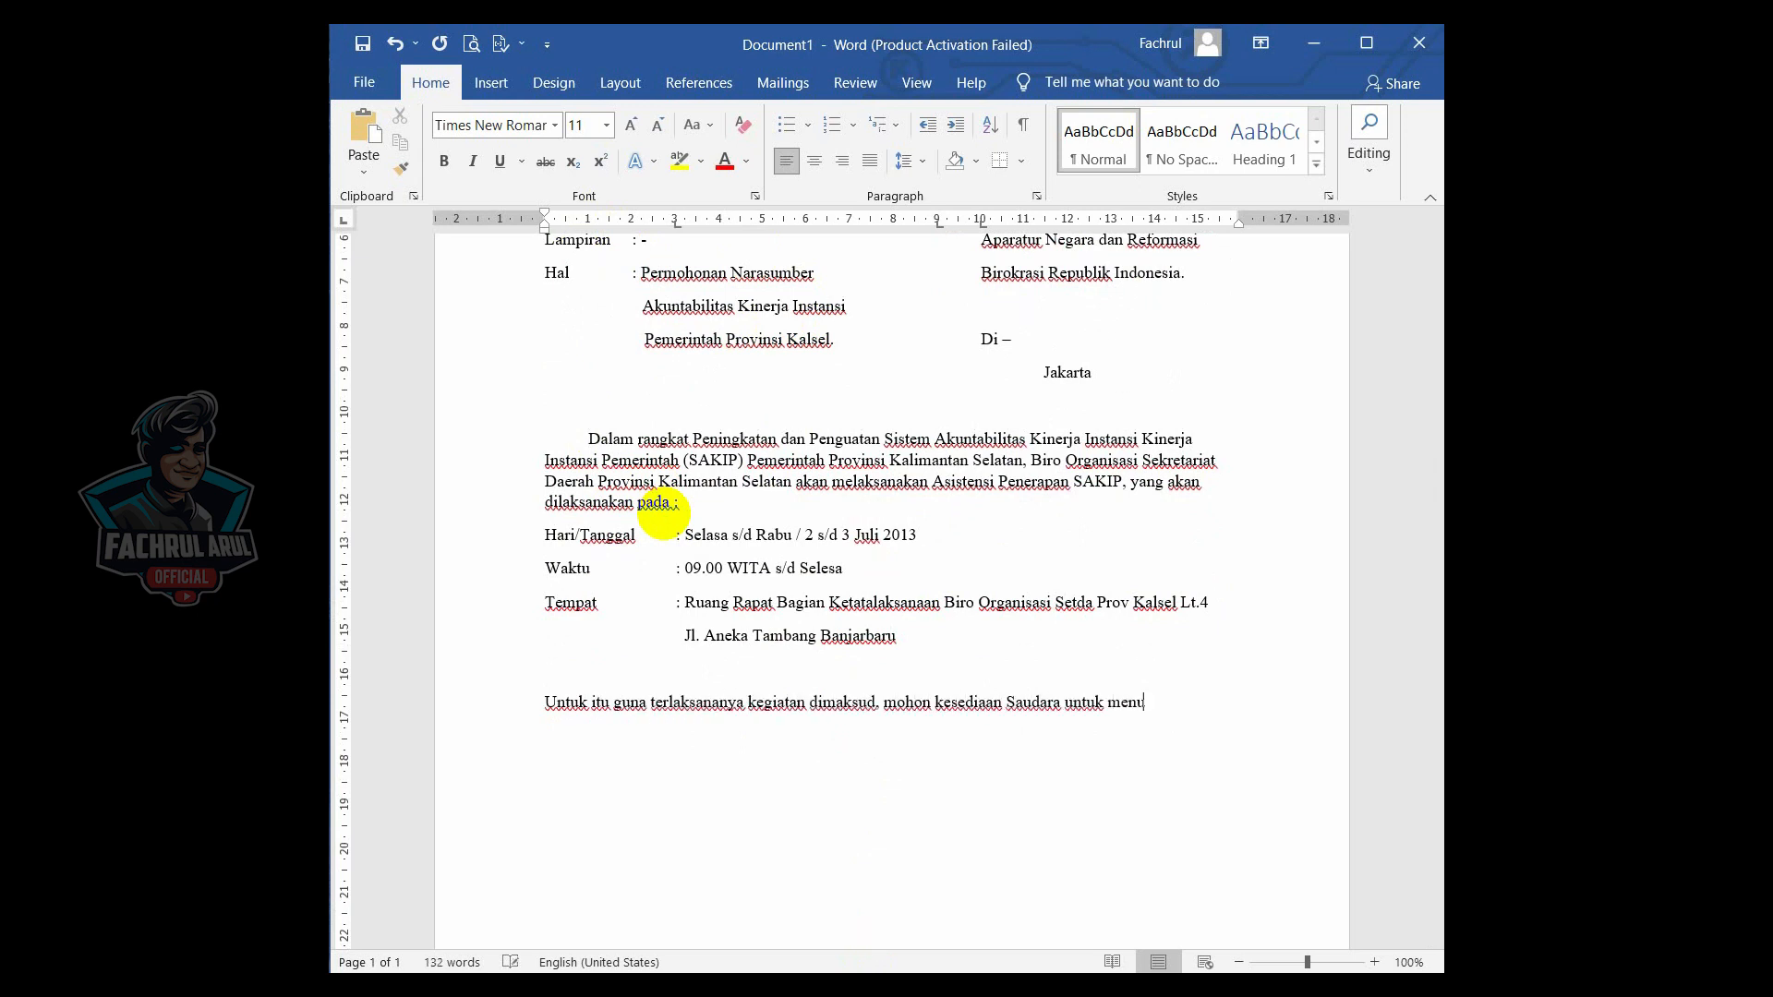
{"action": "type", "text": "gaskan 2 (dua) orang pejabat di"}
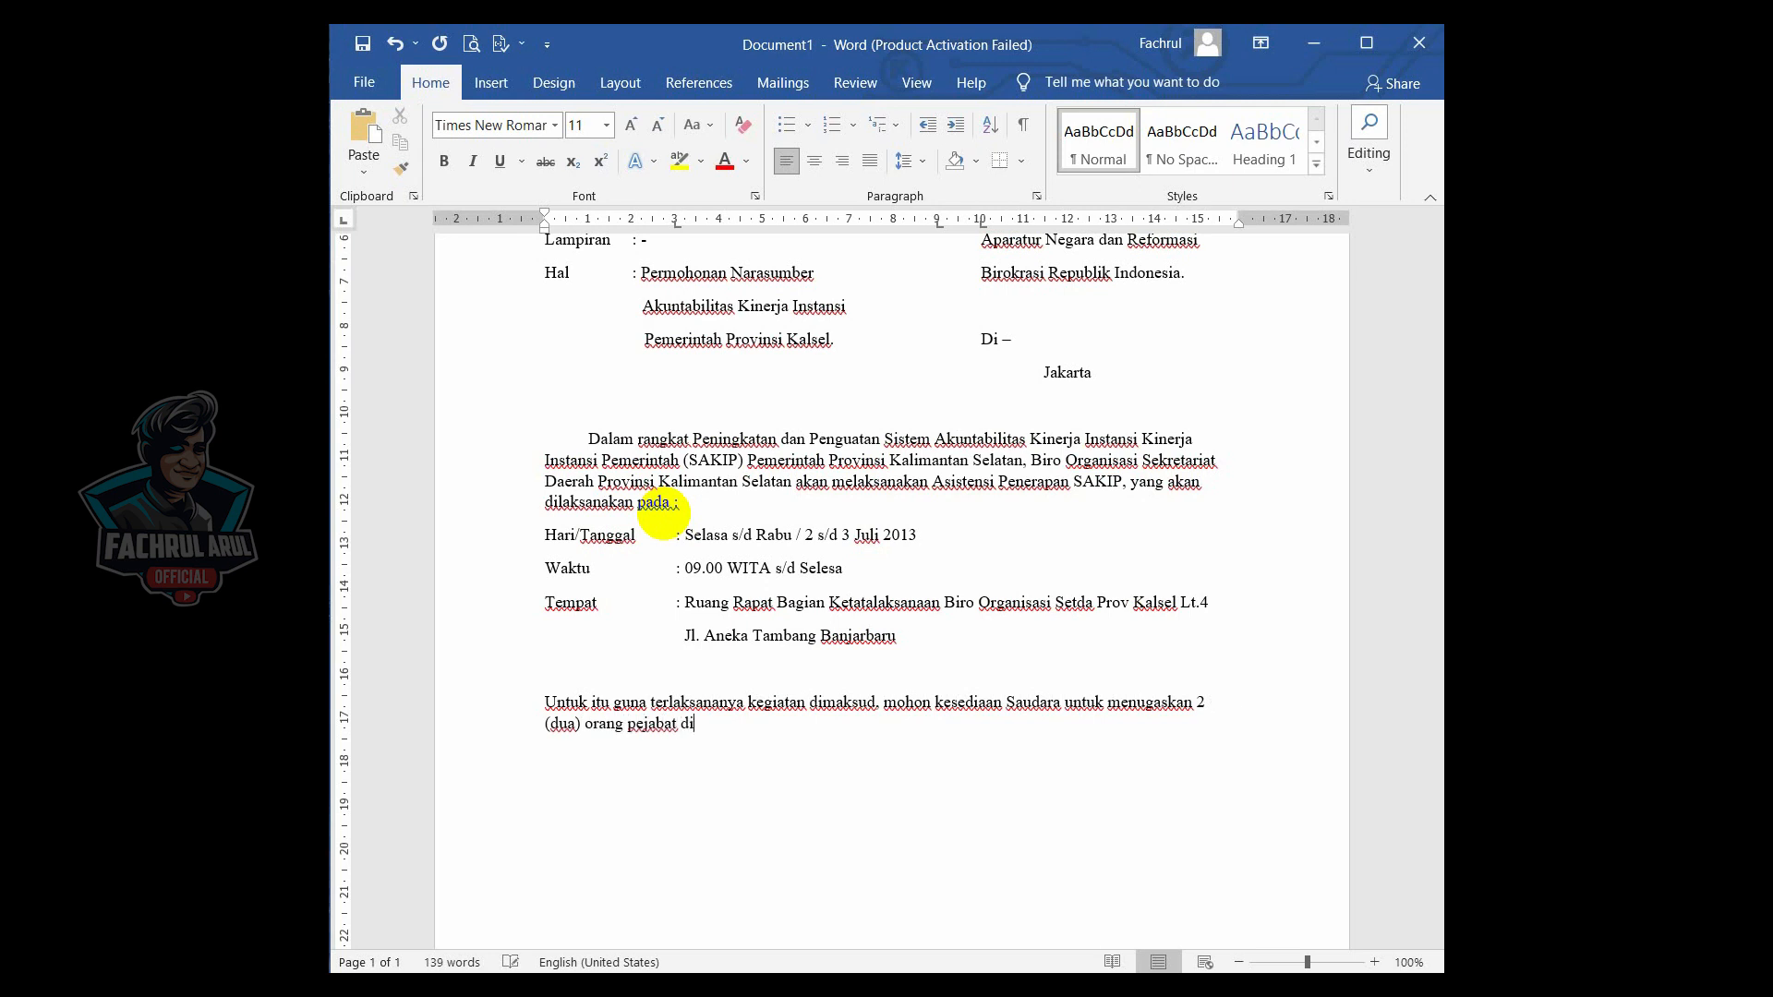
{"action": "type", "text": " Kementrian PAN RB Re"}
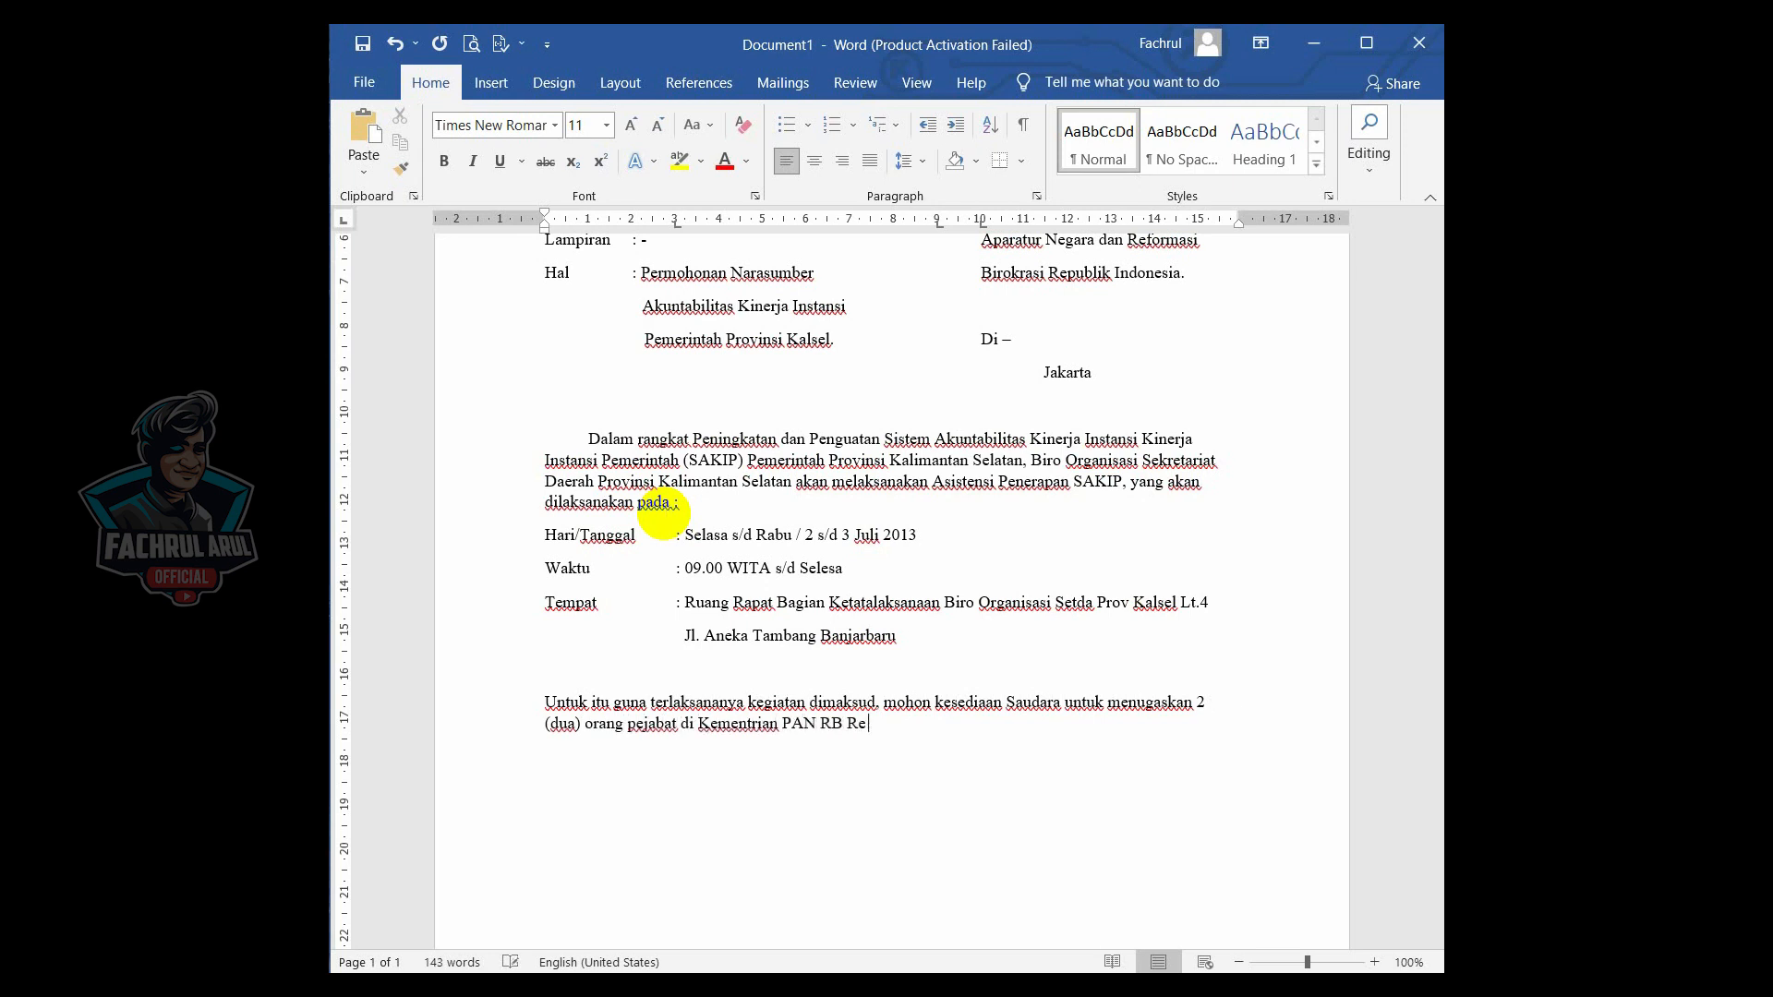
{"action": "type", "text": "publik Indonesia, sebagai Narasum"}
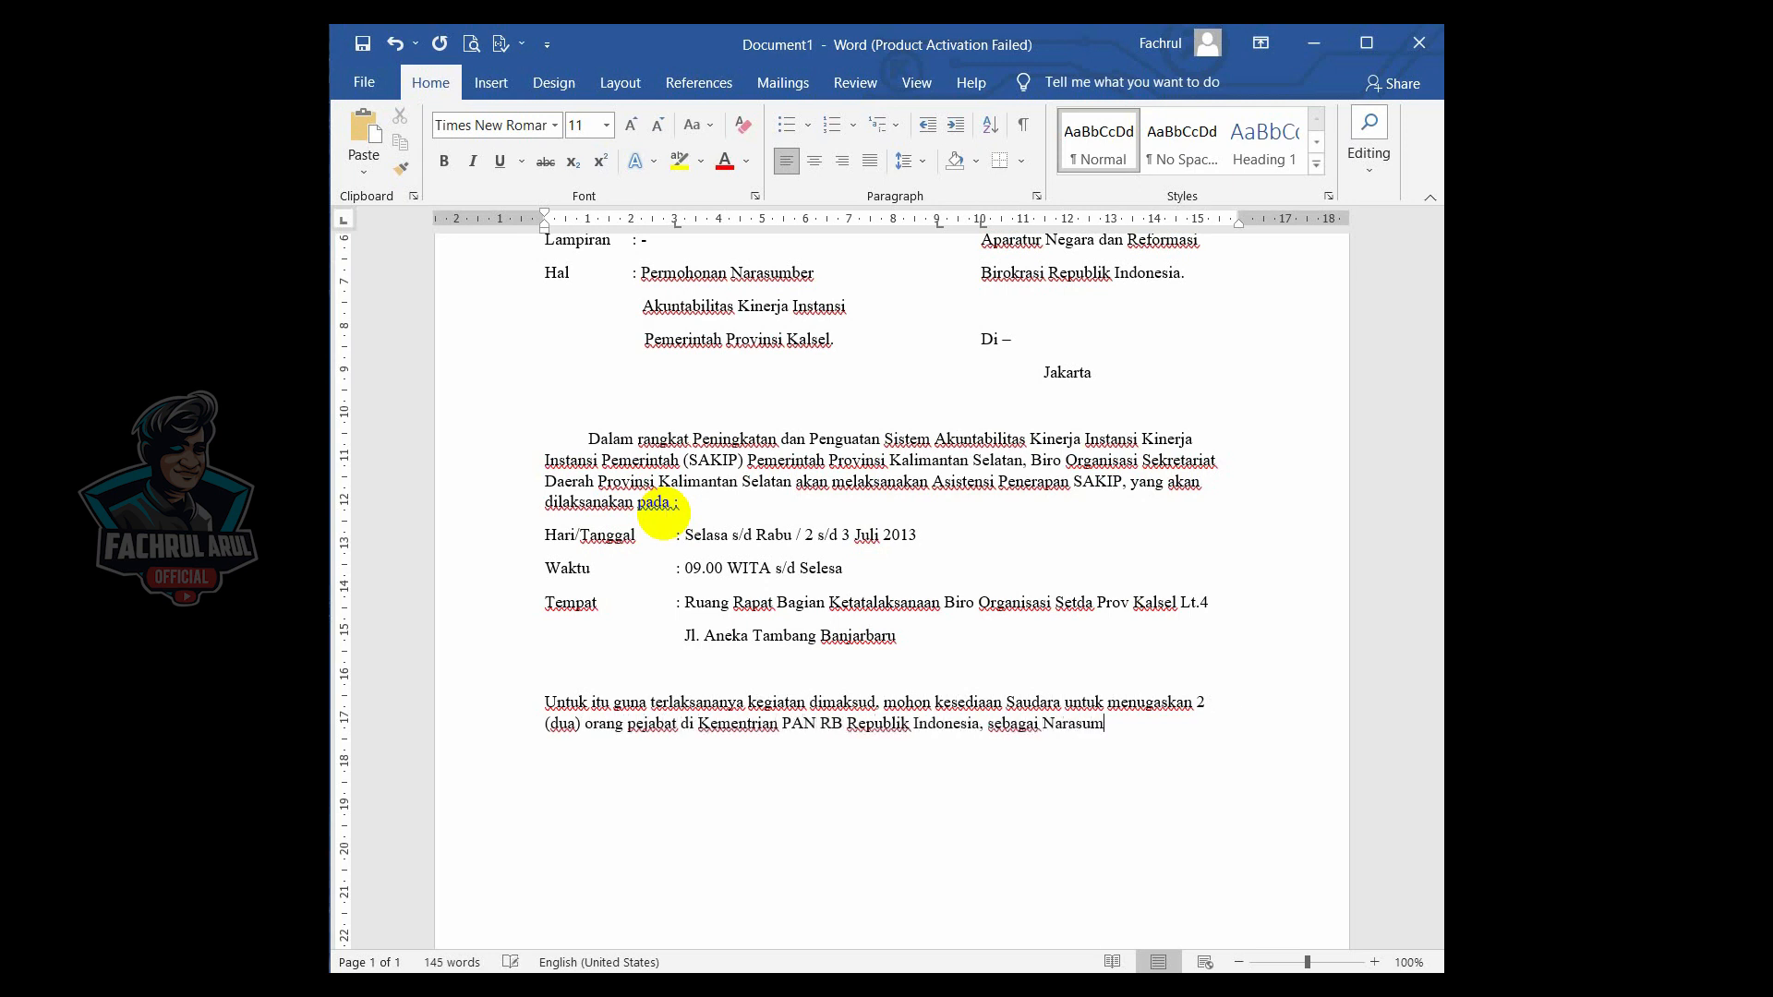
{"action": "type", "text": "ber pada kegiatan tersebut."}
- Add a closing paragraph "Demikian disampaikan, atas perhatiannya dan Kerjasamanya diucapkan terima kasih."
{"action": "key", "text": "Return"}
{"action": "type", "text": "Dem"}
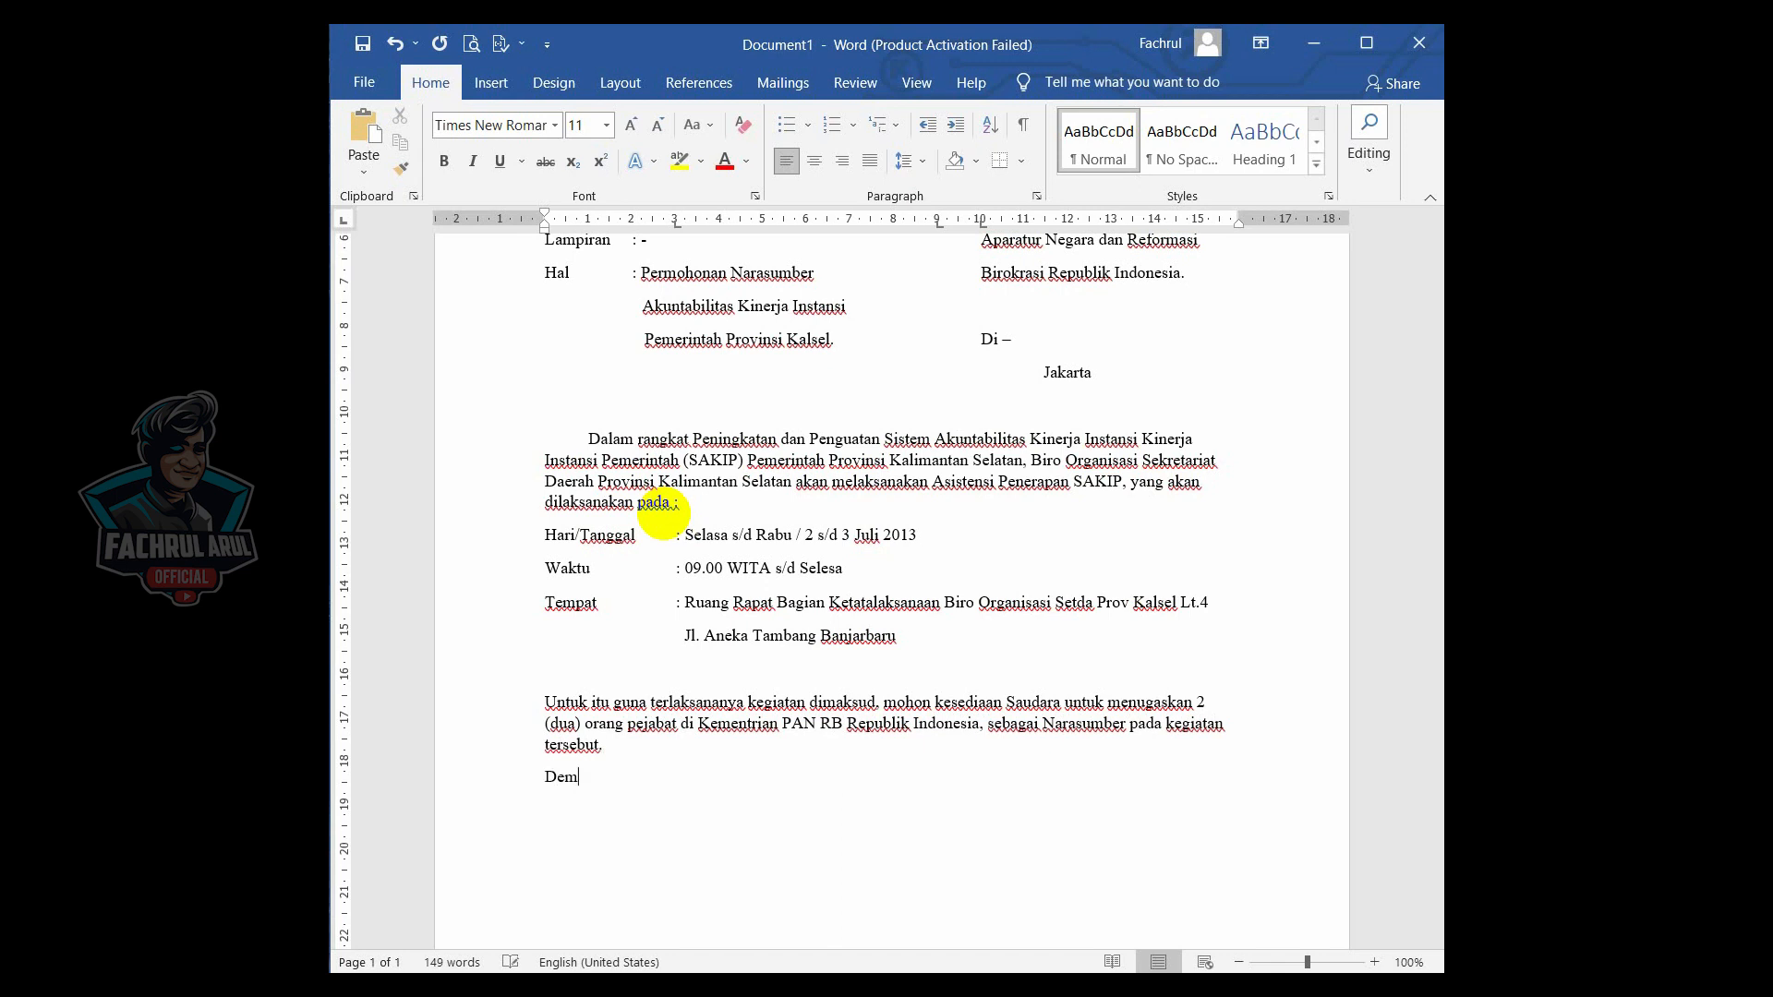
{"action": "type", "text": "ikian disampaikan. atas perhatiannya dan Kerjasama n"}
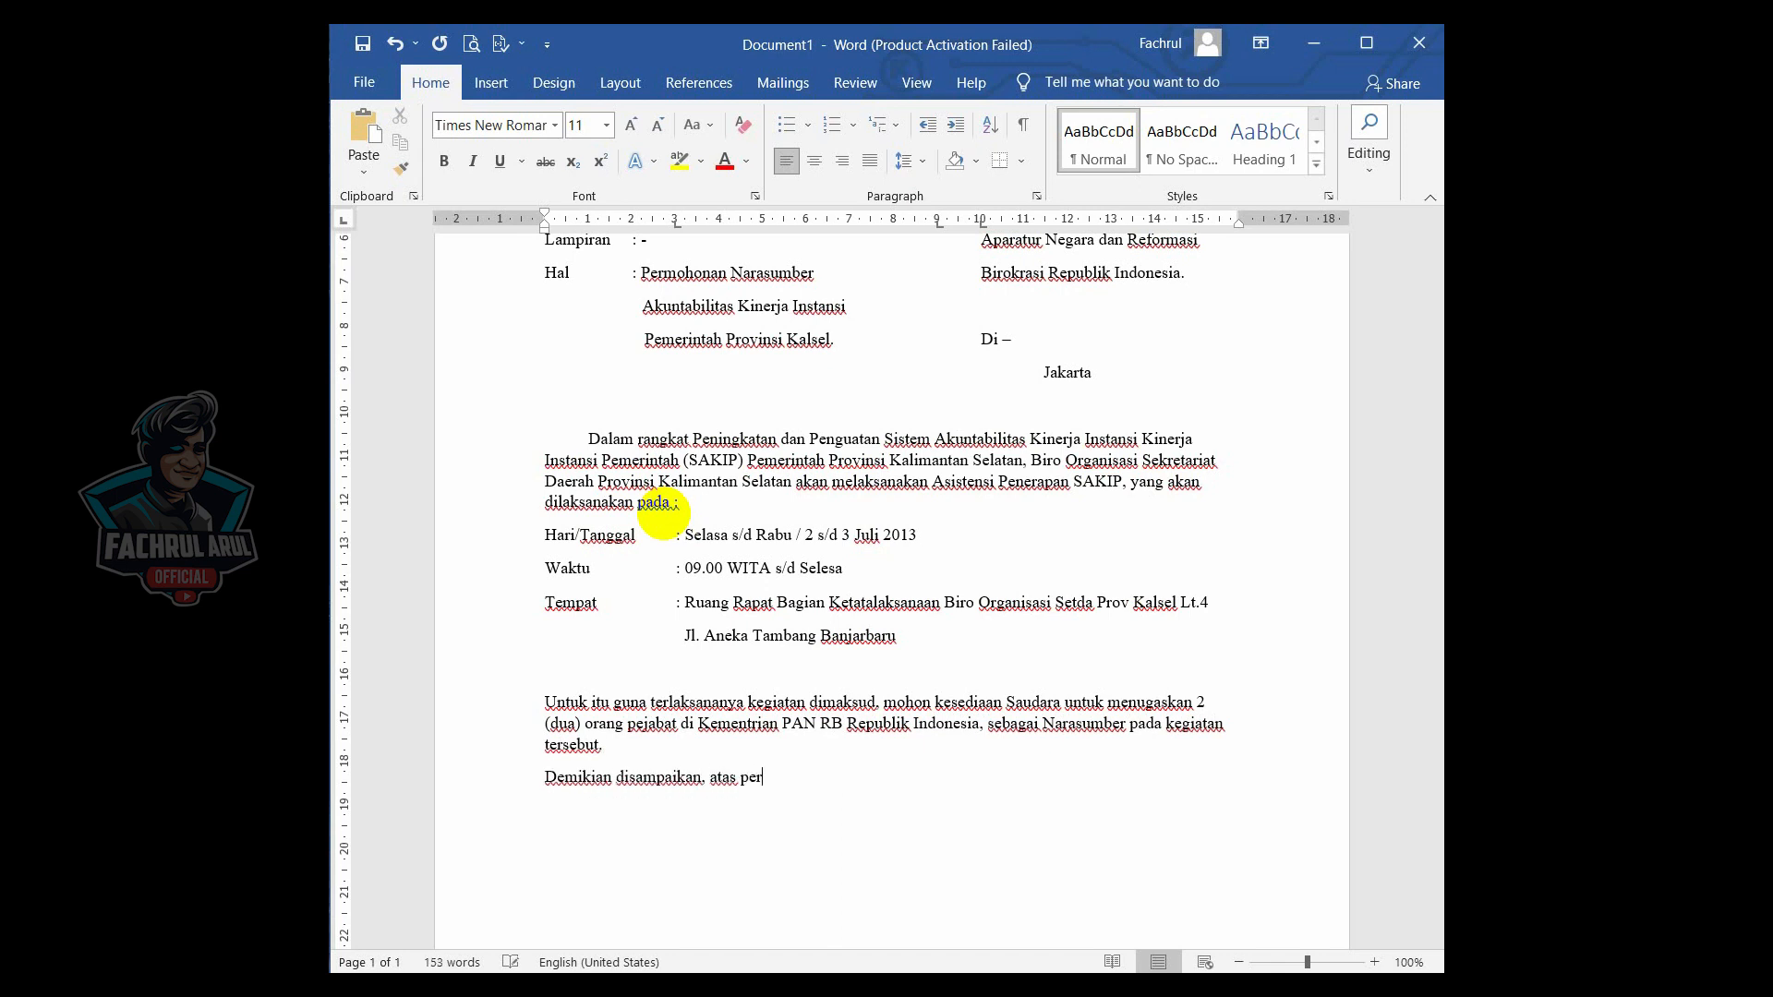
{"action": "key", "text": "BackSpace"}
{"action": "key", "text": "BackSpace"}
{"action": "type", "text": "nya dan Kerjasamanya d"}
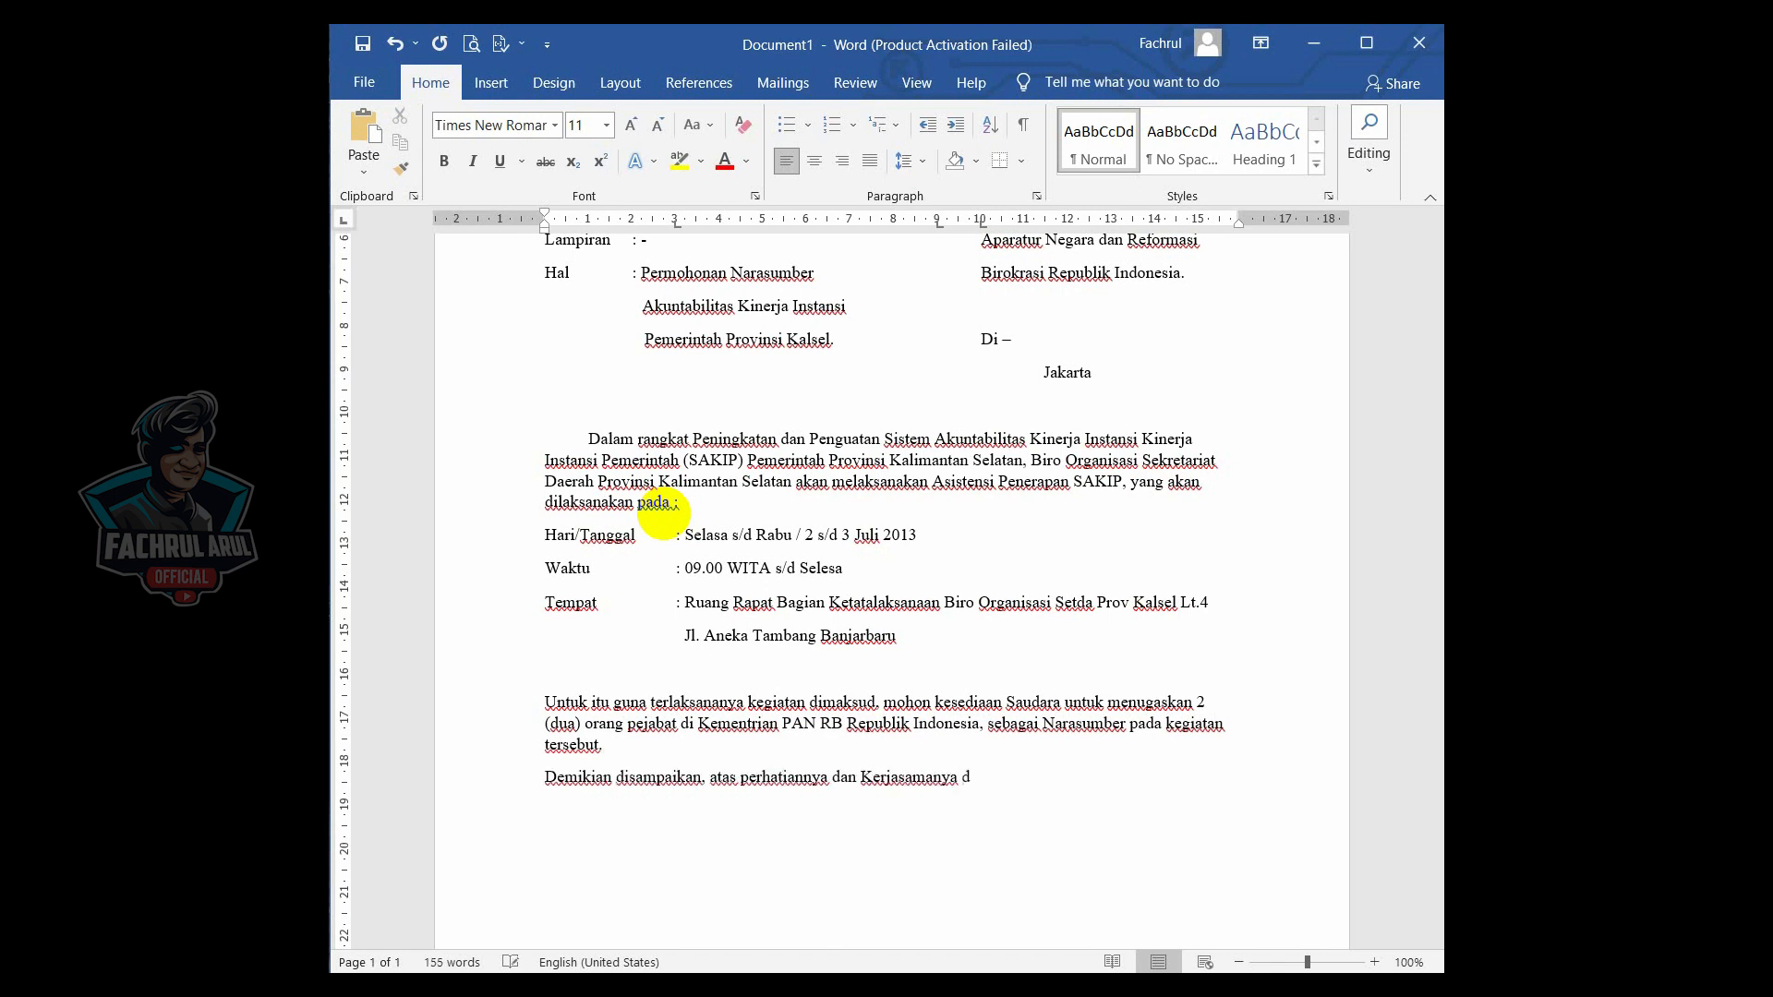
{"action": "type", "text": "iucapkan terima kasih."}
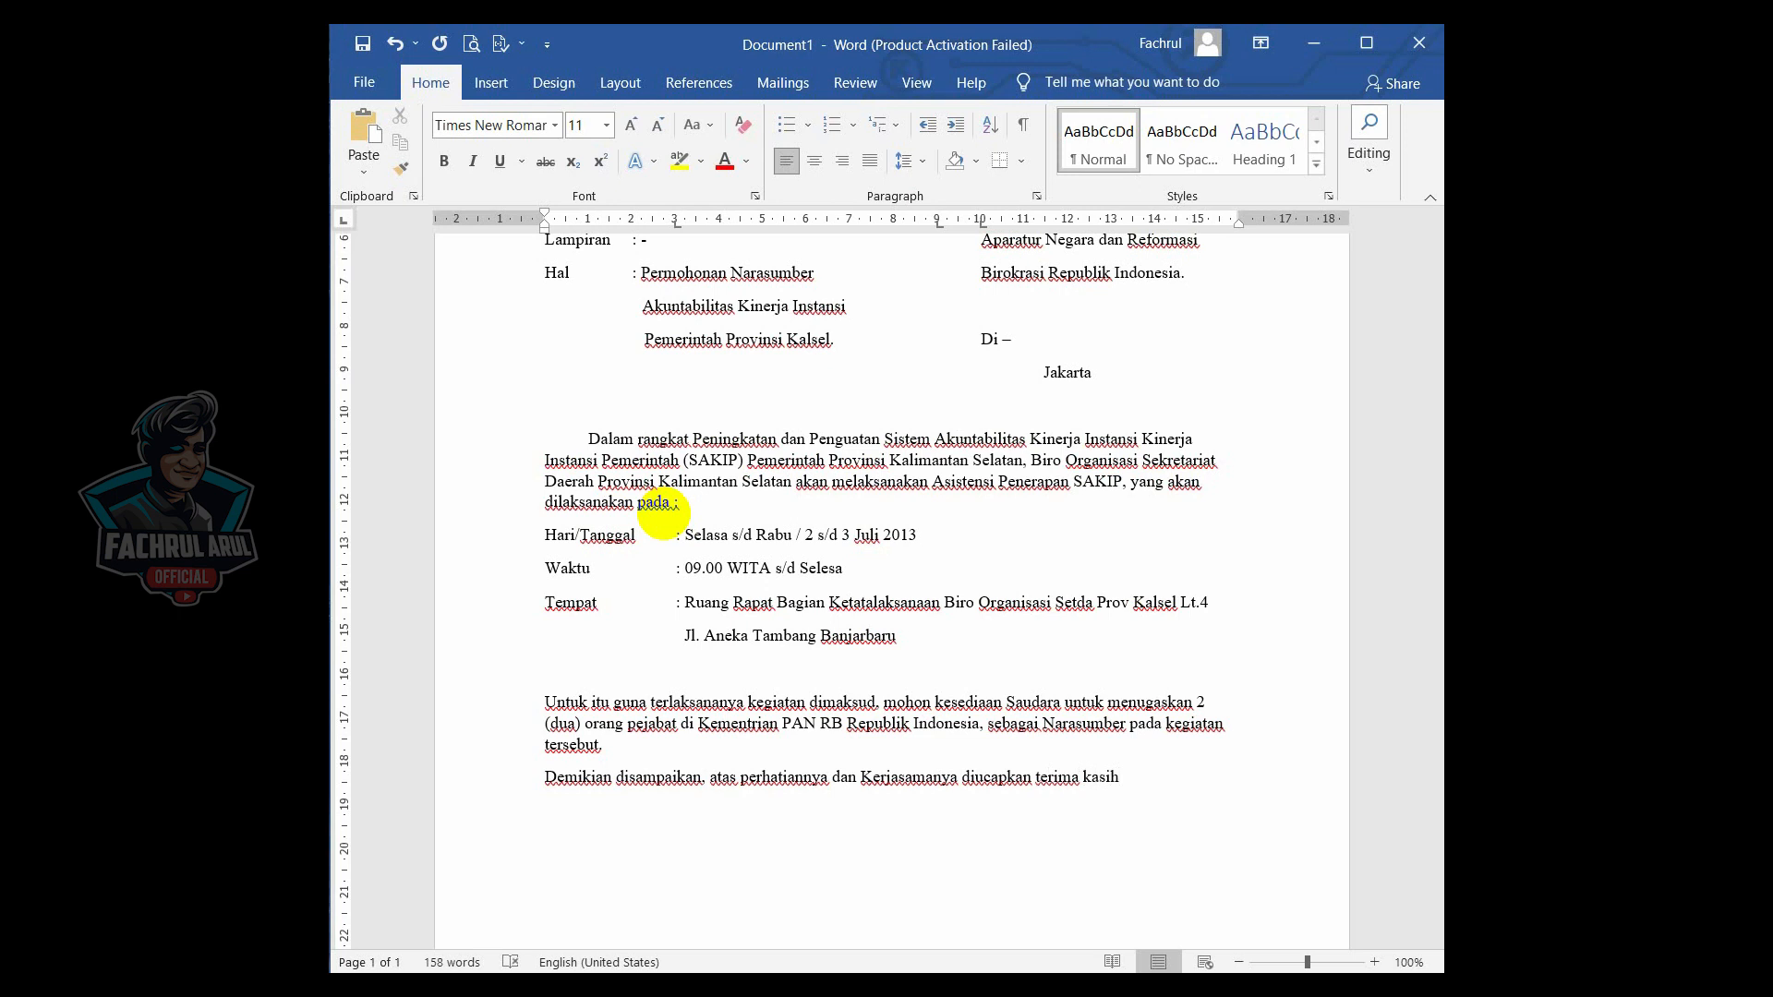
- Indent the first lines of the "Untuk itu" and "Demikian" paragraphs with a tab
{"action": "left_click", "coordinate": [547, 706]}
{"action": "key", "text": "Tab"}
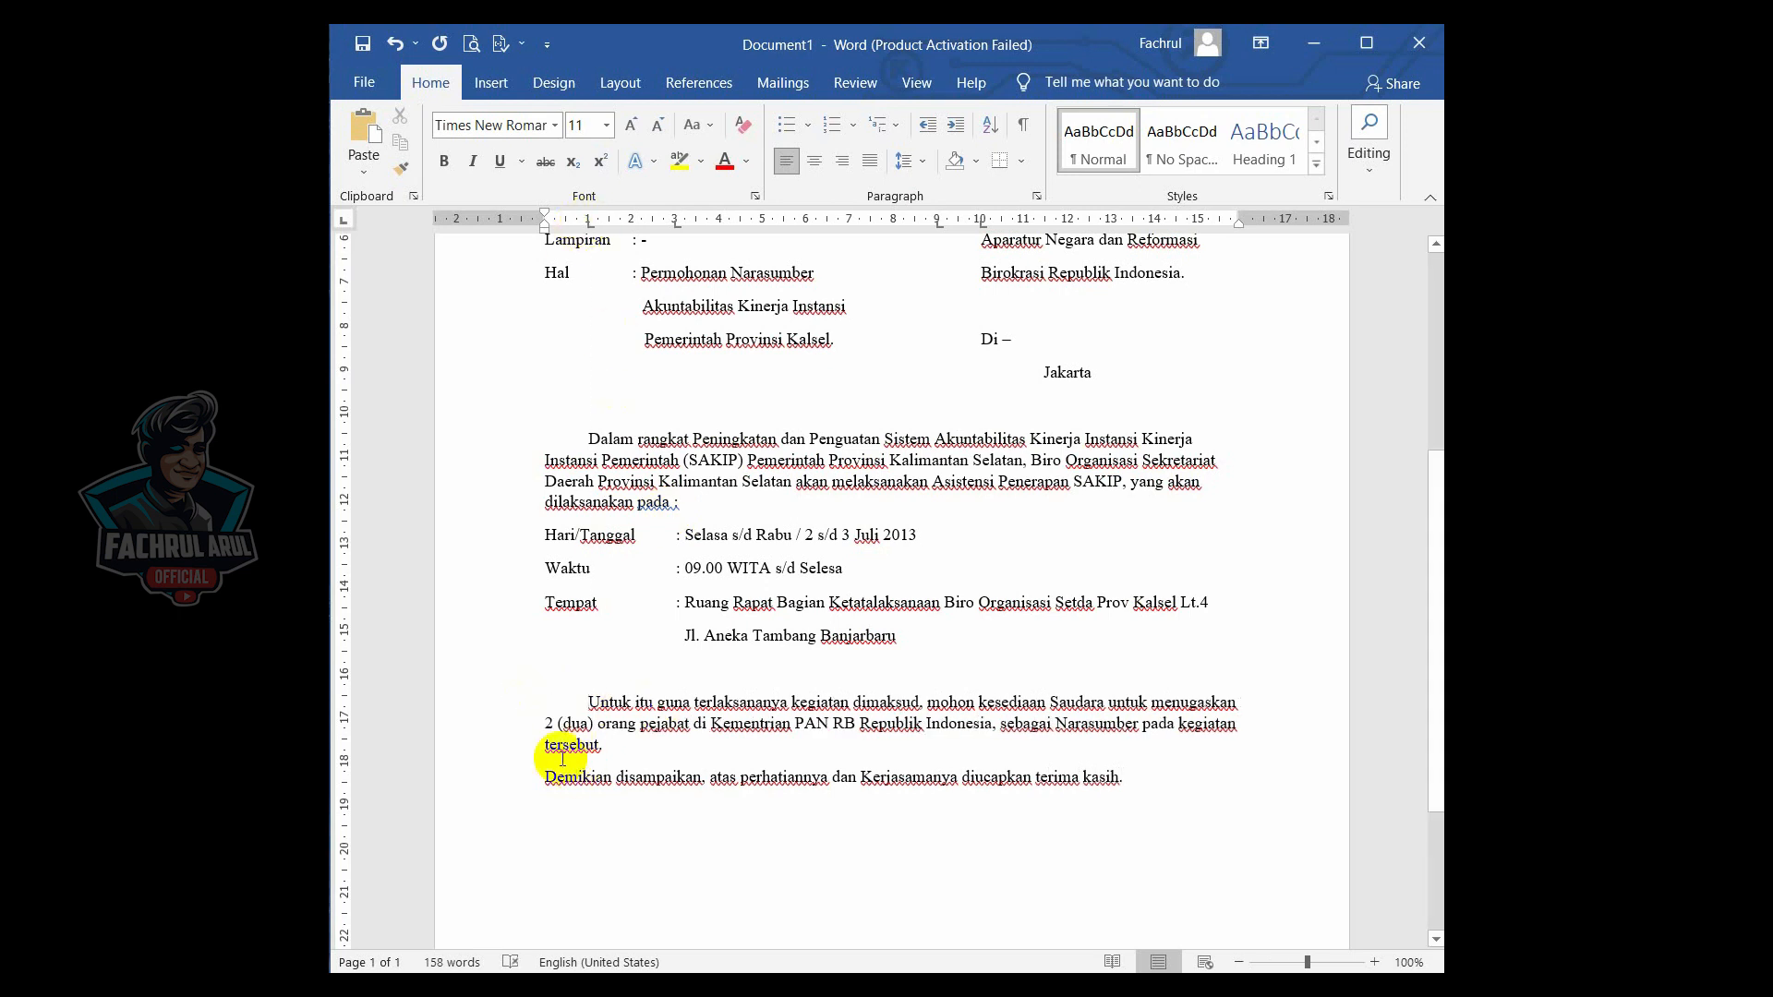
{"action": "left_click", "coordinate": [547, 781]}
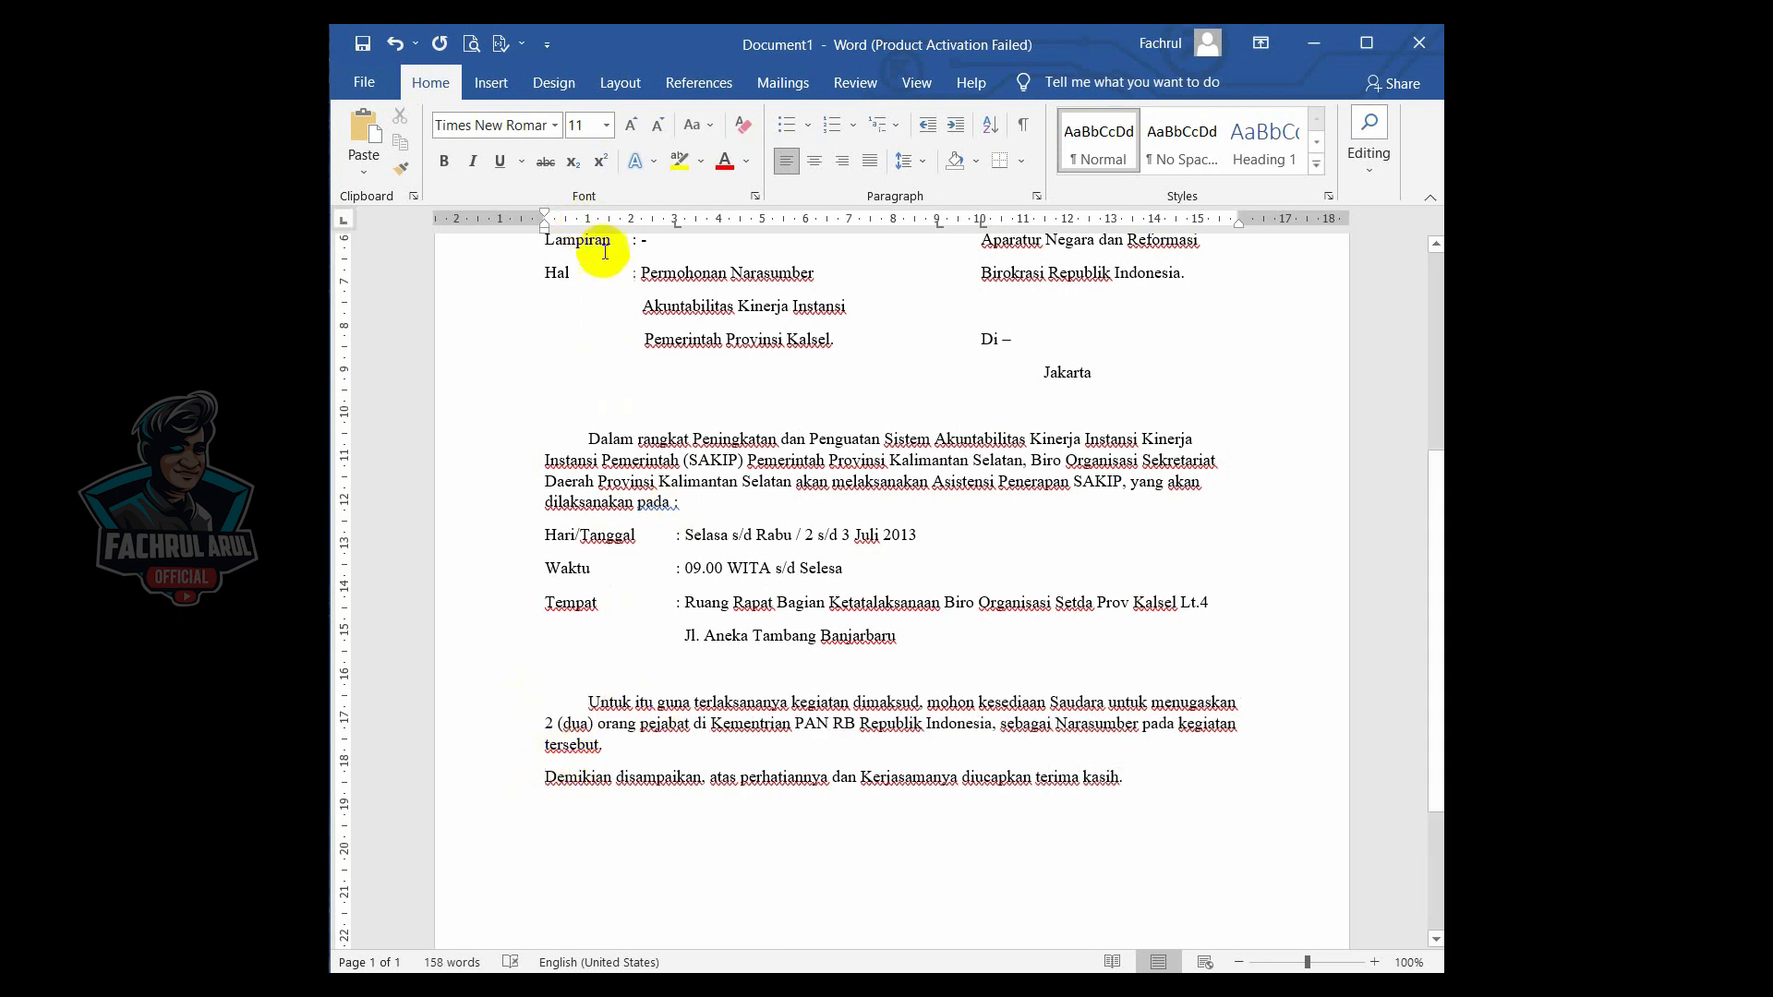
{"action": "key", "text": "Tab"}
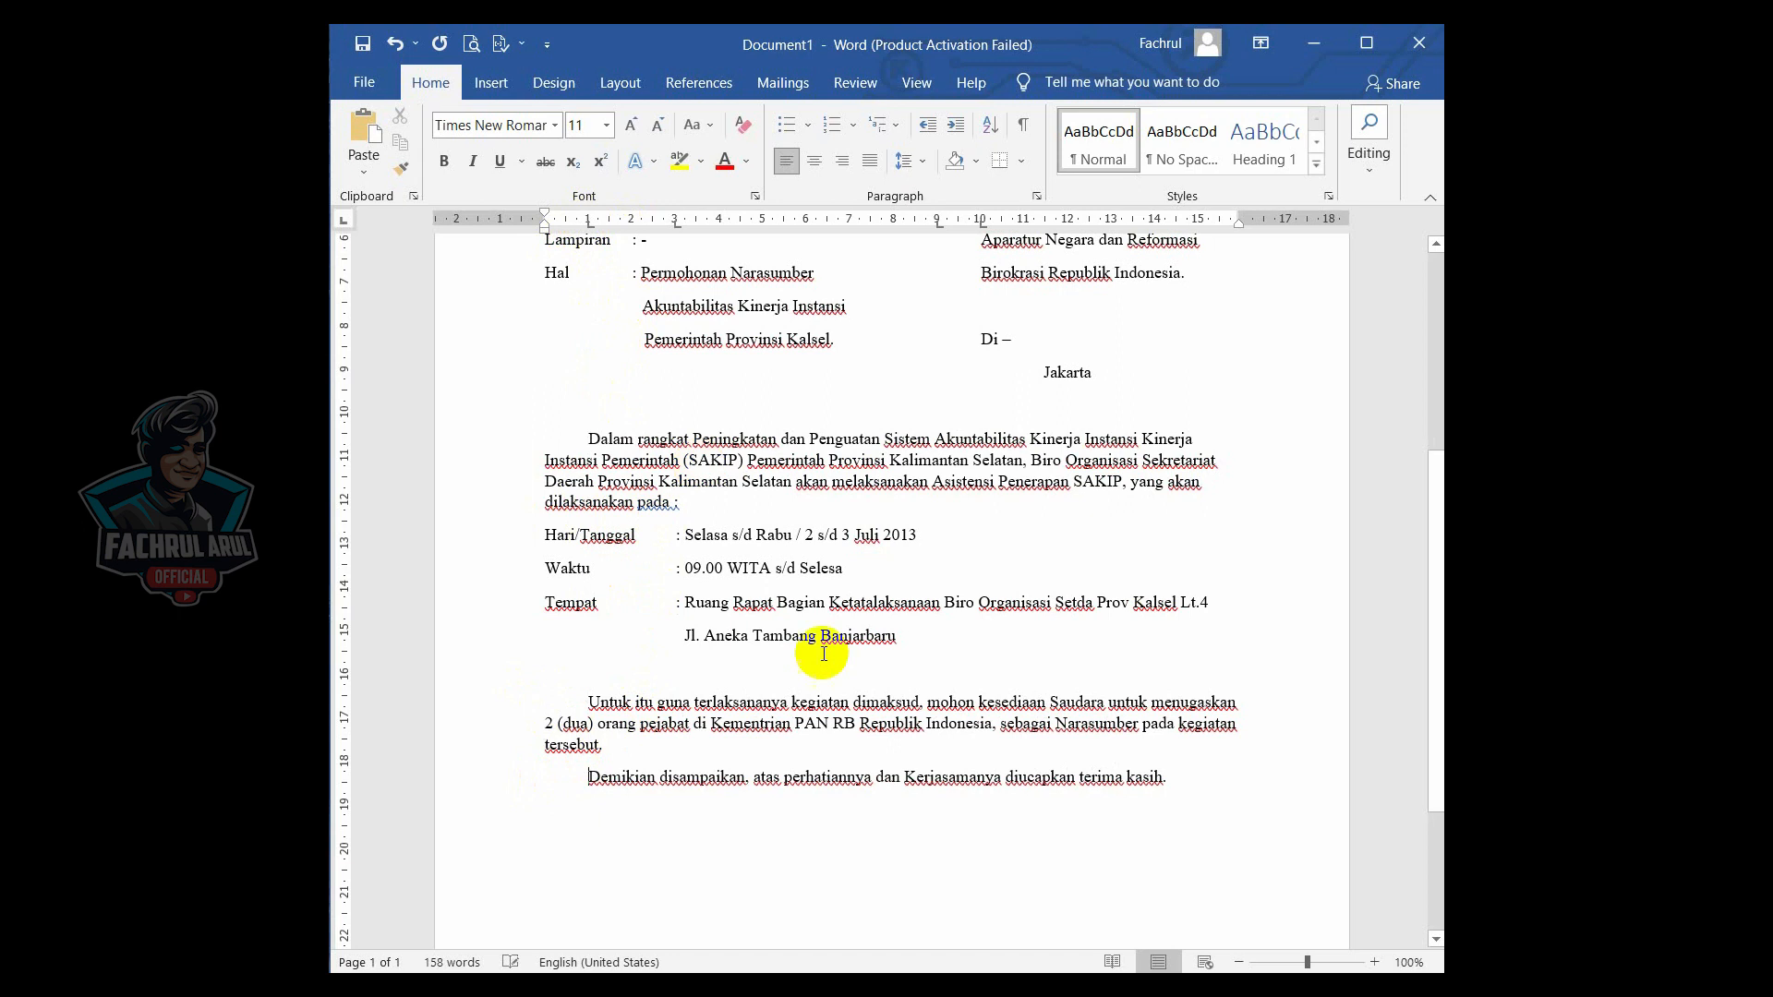
- Add the signature block lines "GUBERNUR KALIMANTAN SELATAN", "NAMA" and "NIP" below the closing paragraph
{"action": "scroll", "coordinate": [1081, 801], "scroll_direction": "down", "scroll_amount": 2}
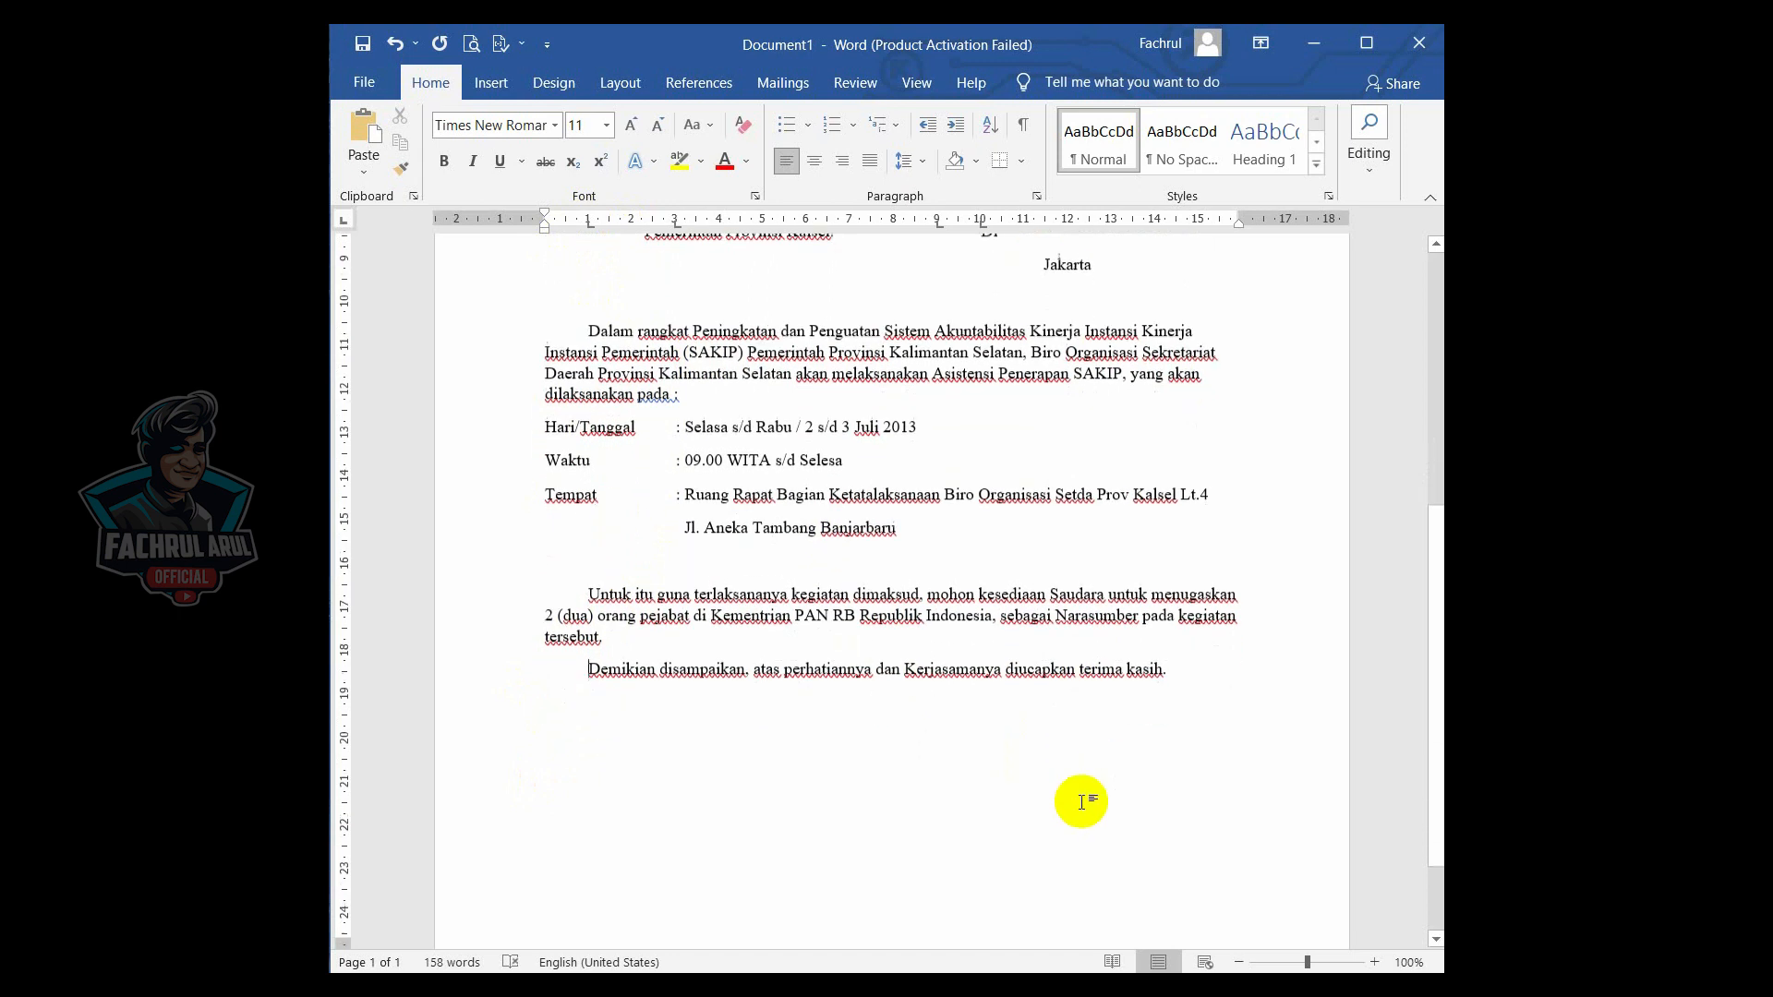
{"action": "left_click", "coordinate": [1223, 684]}
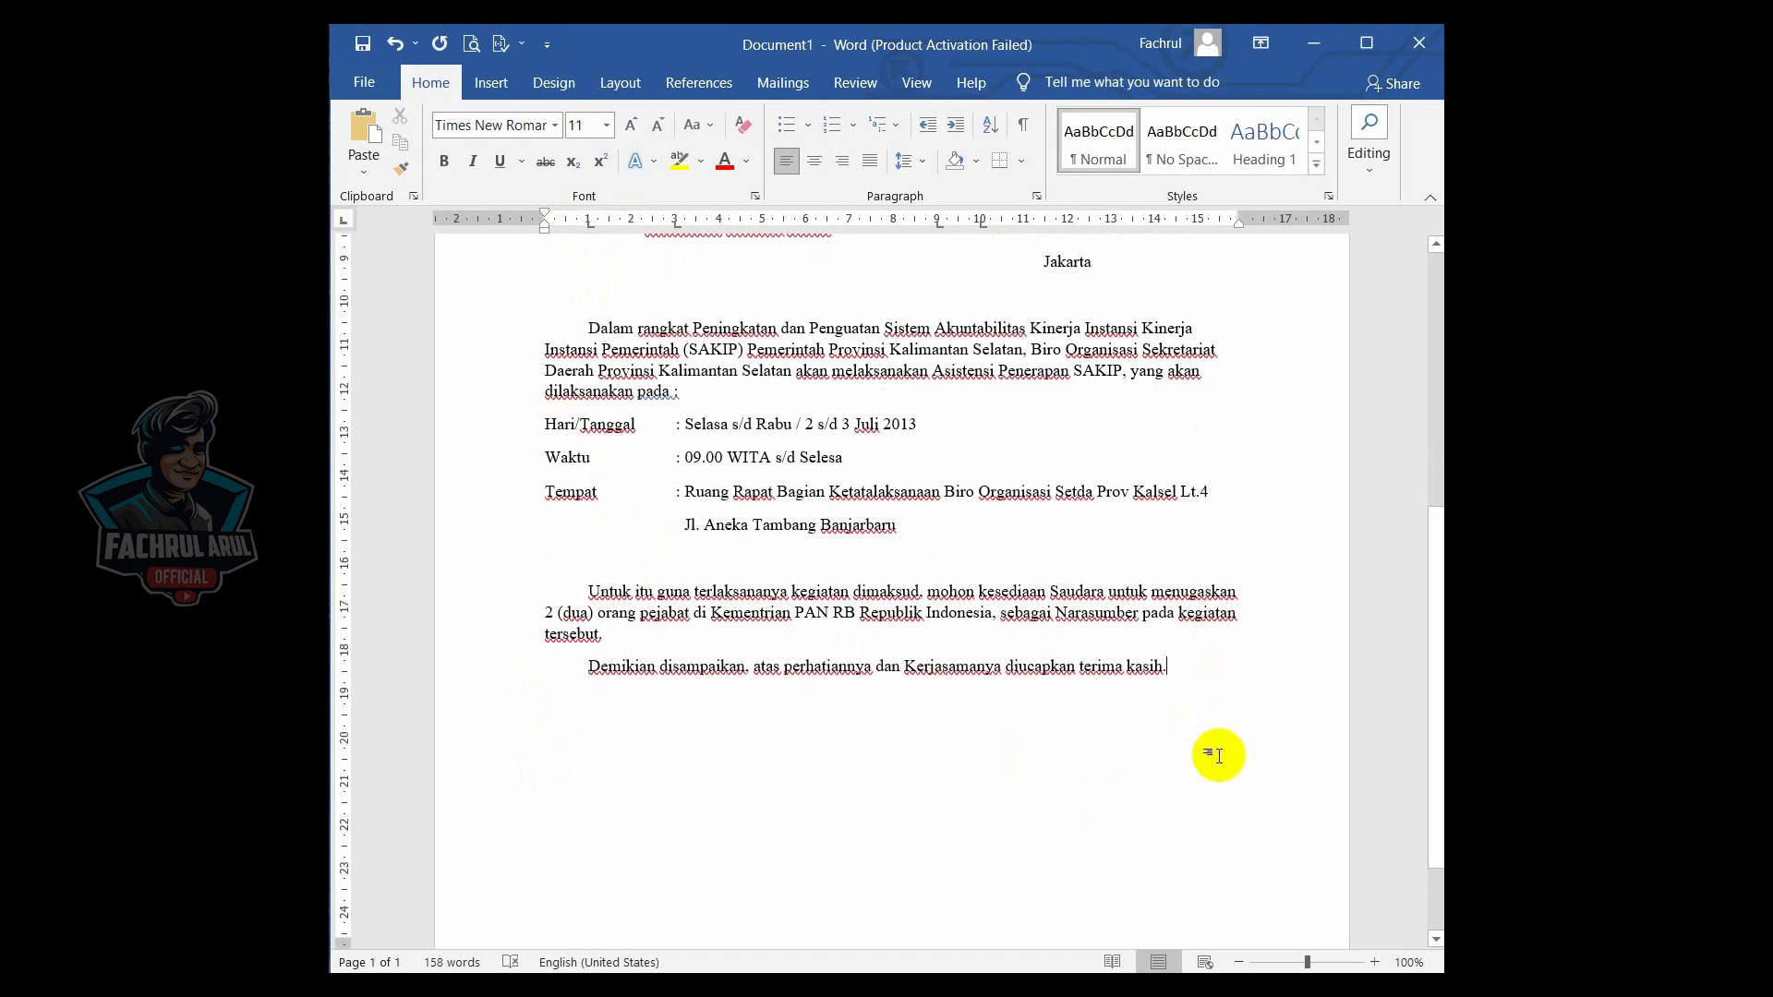
{"action": "key", "text": "Return"}
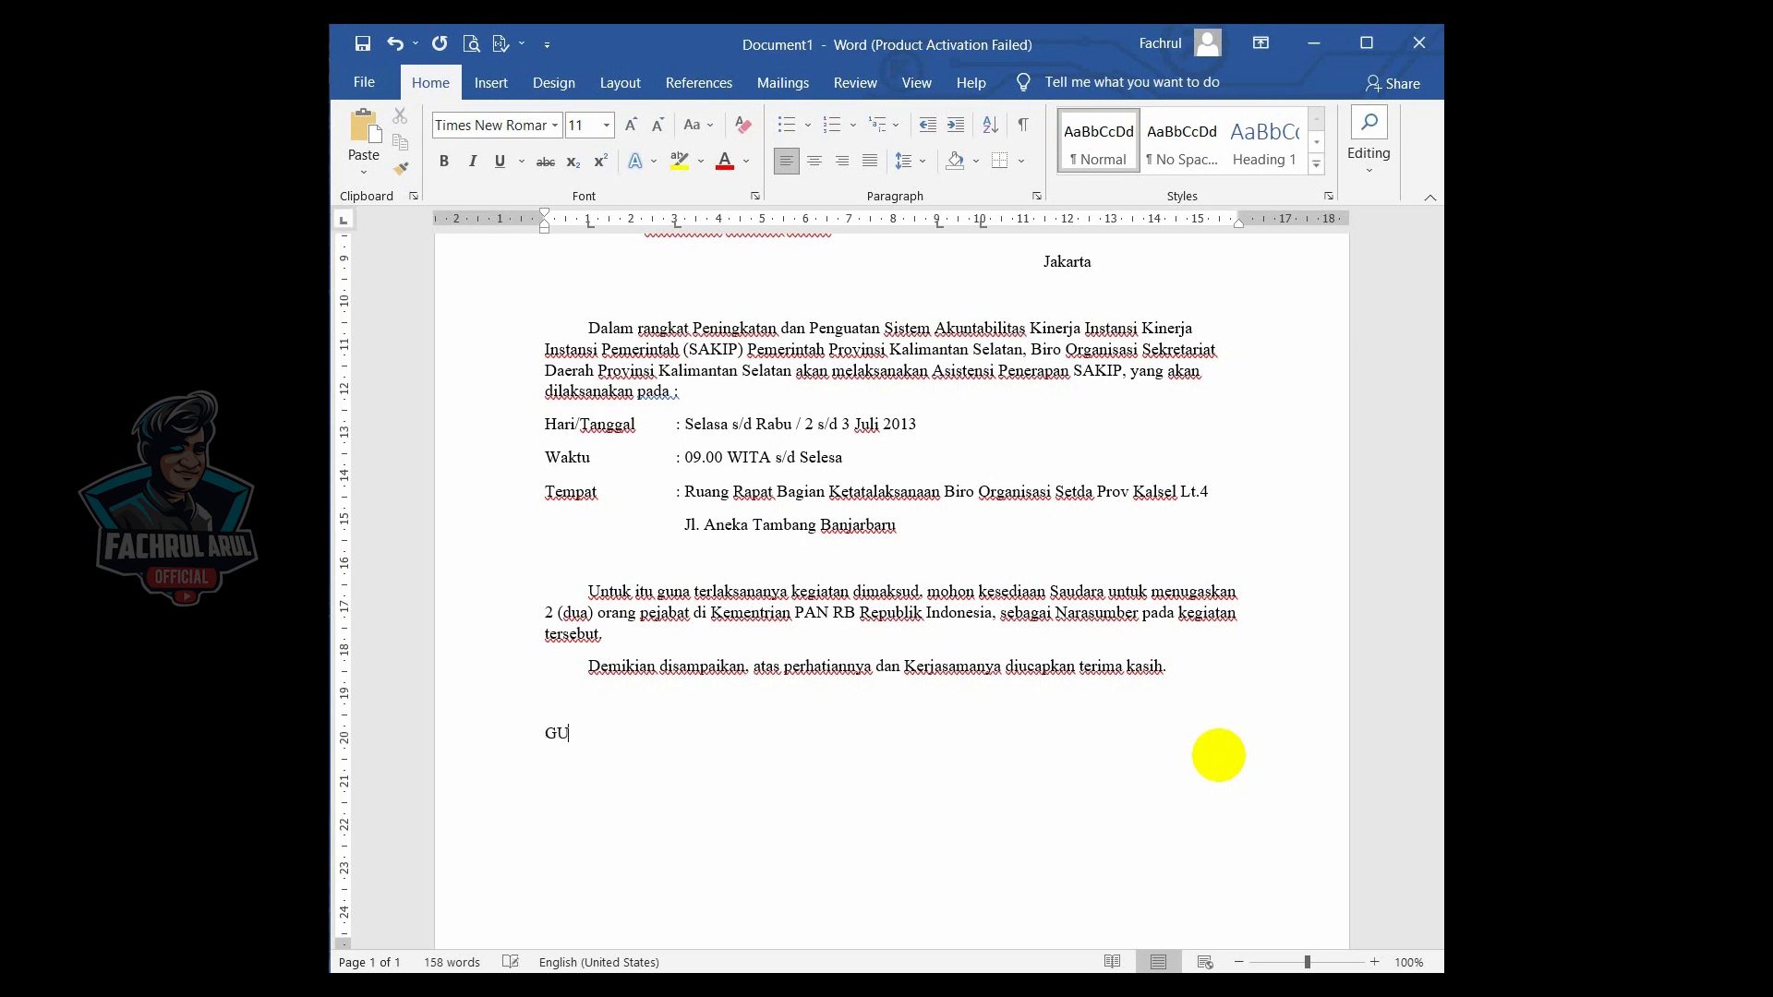
{"action": "type", "text": "GUBERNUR KALIMANTAN SELATAN"}
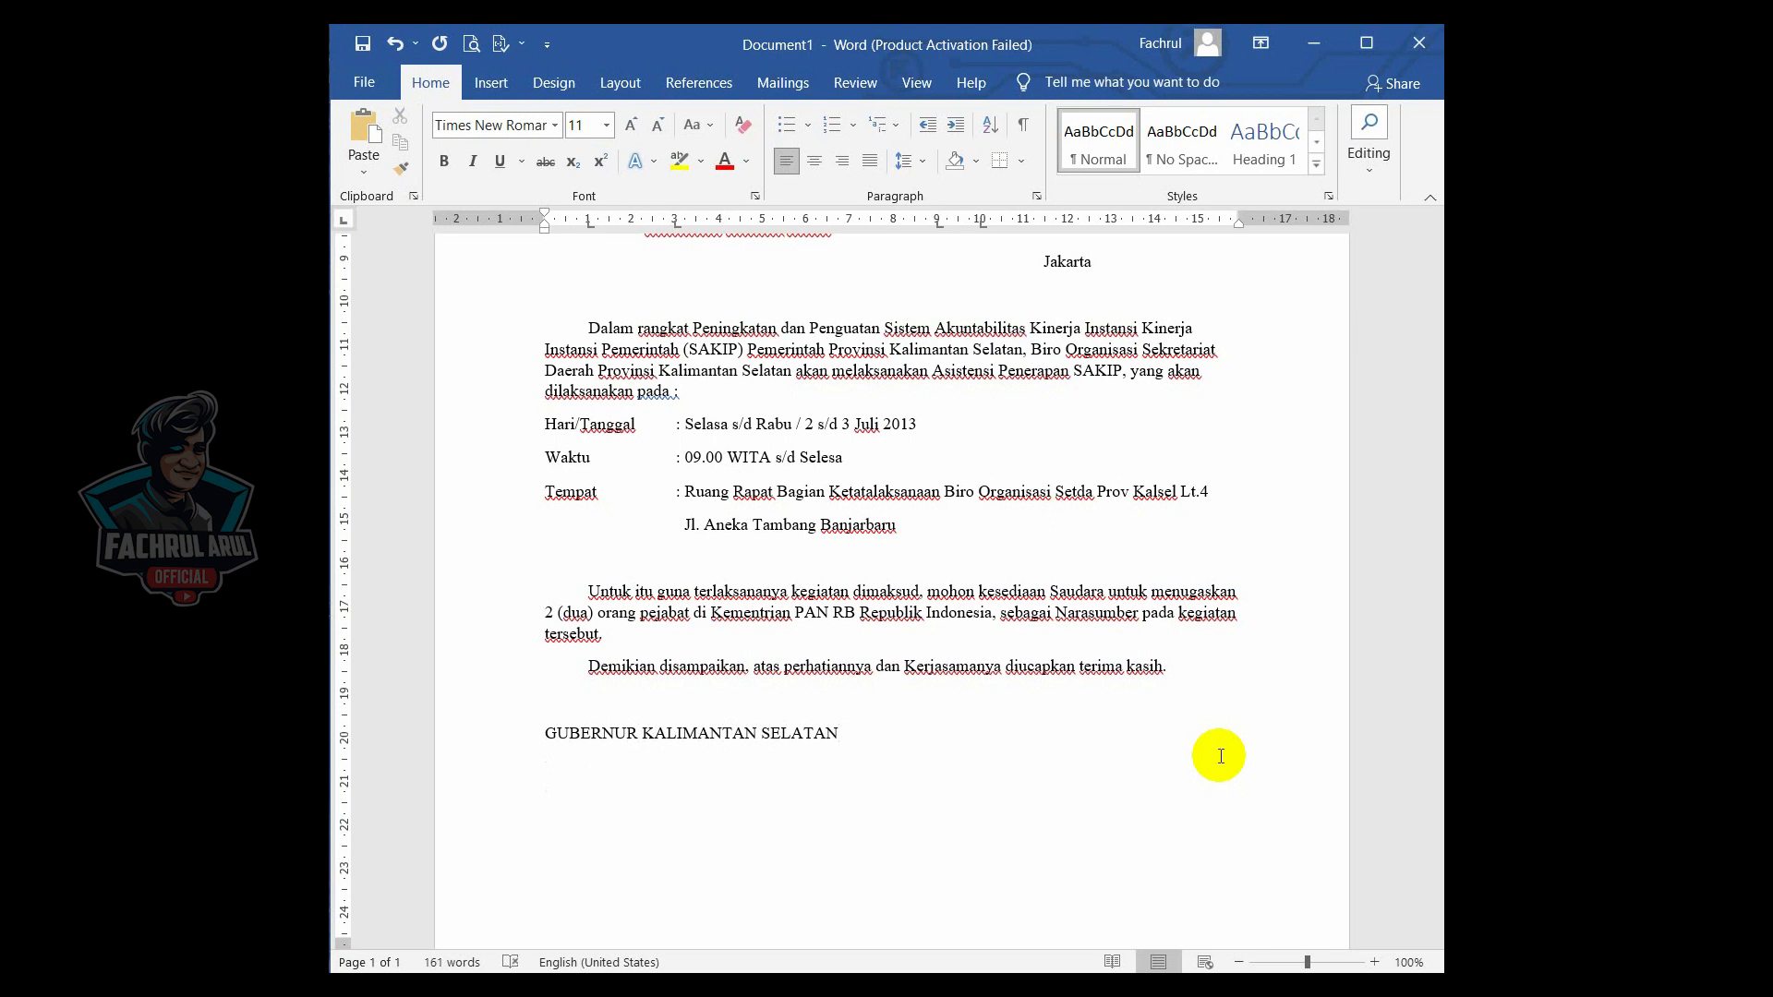
{"action": "type", "text": "AMA"}
- Remove the space after paragraph and set single line spacing for the NAMA and NIP lines
{"action": "scroll", "coordinate": [1221, 757], "scroll_direction": "down", "scroll_amount": 1}
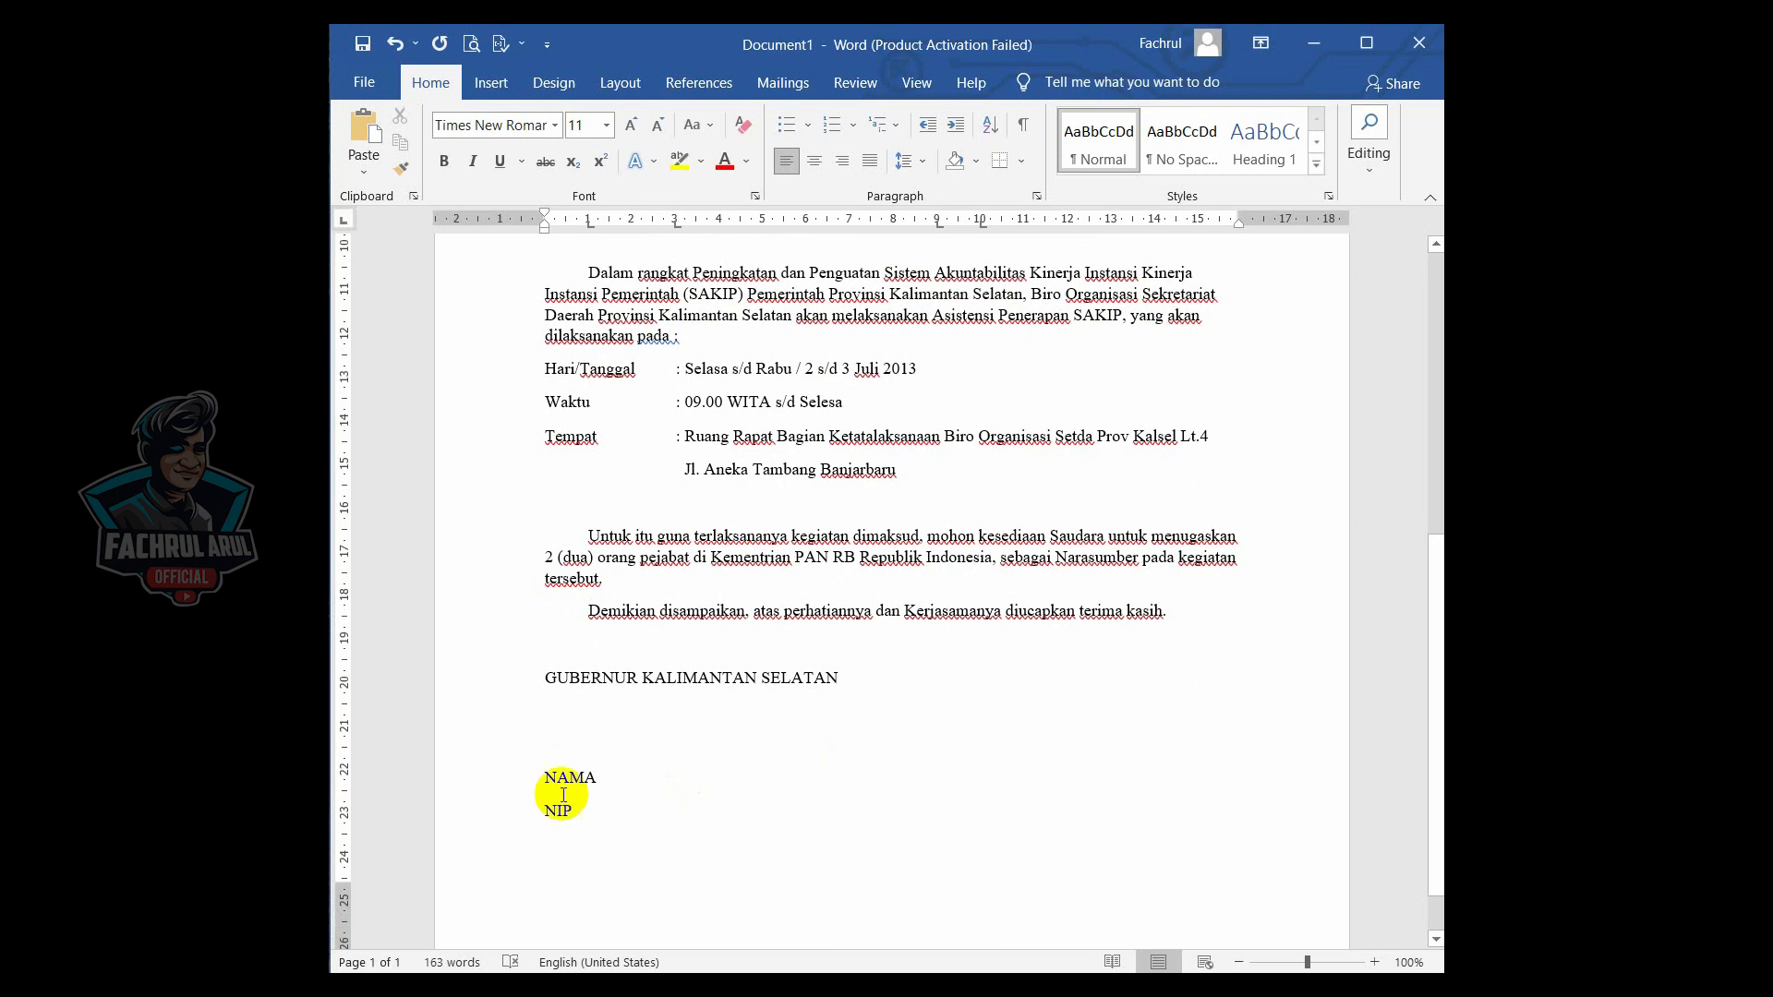
{"action": "left_click_drag", "start_coordinate": [586, 819], "coordinate": [537, 780]}
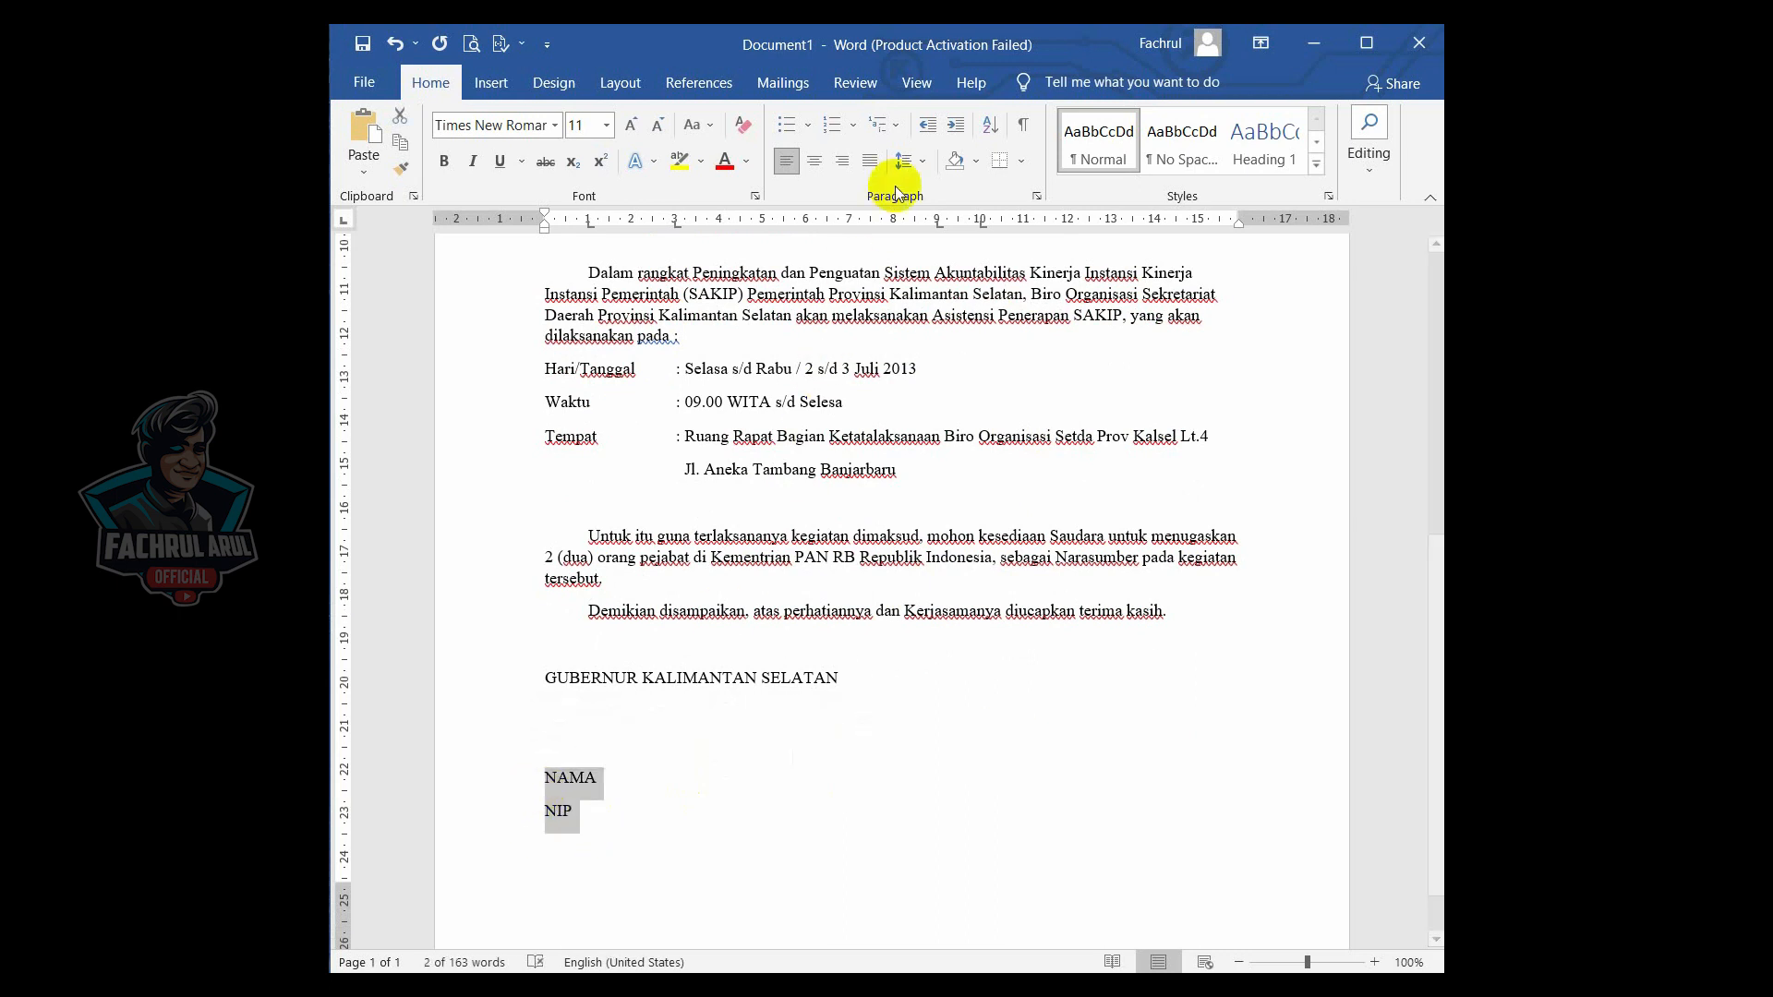
{"action": "left_click", "coordinate": [905, 160]}
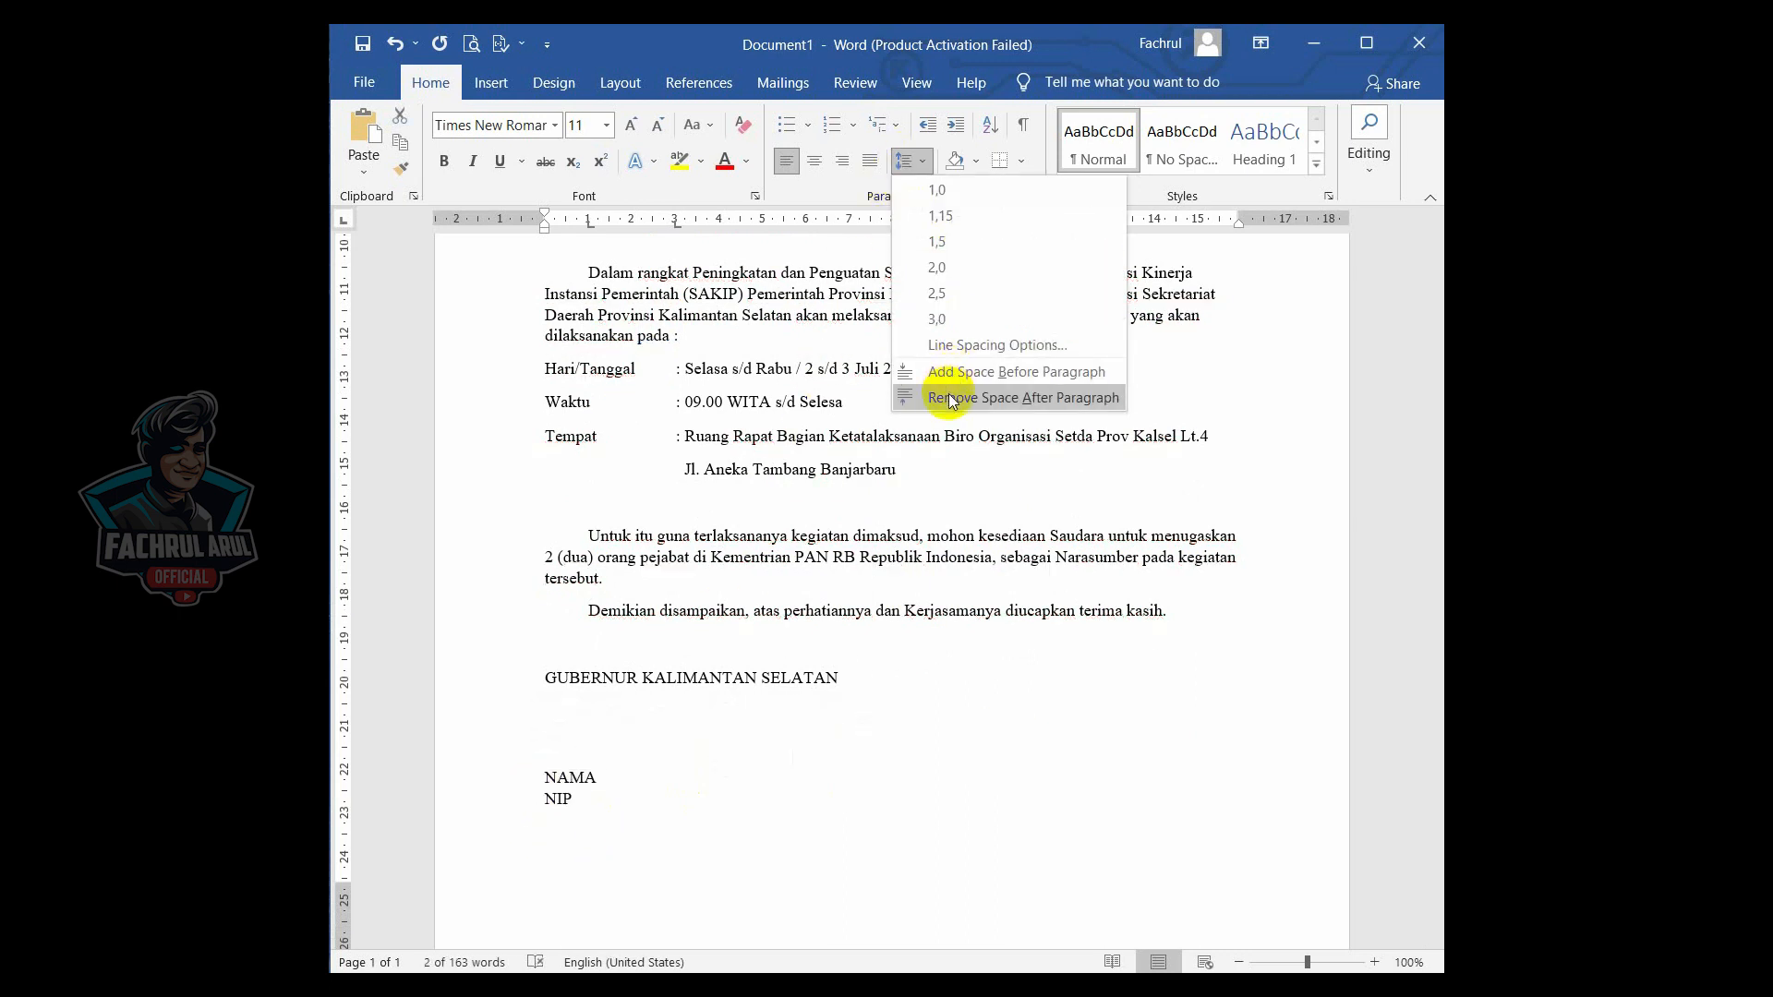
{"action": "left_click", "coordinate": [949, 393]}
{"action": "left_click", "coordinate": [905, 160]}
{"action": "left_click", "coordinate": [934, 192]}
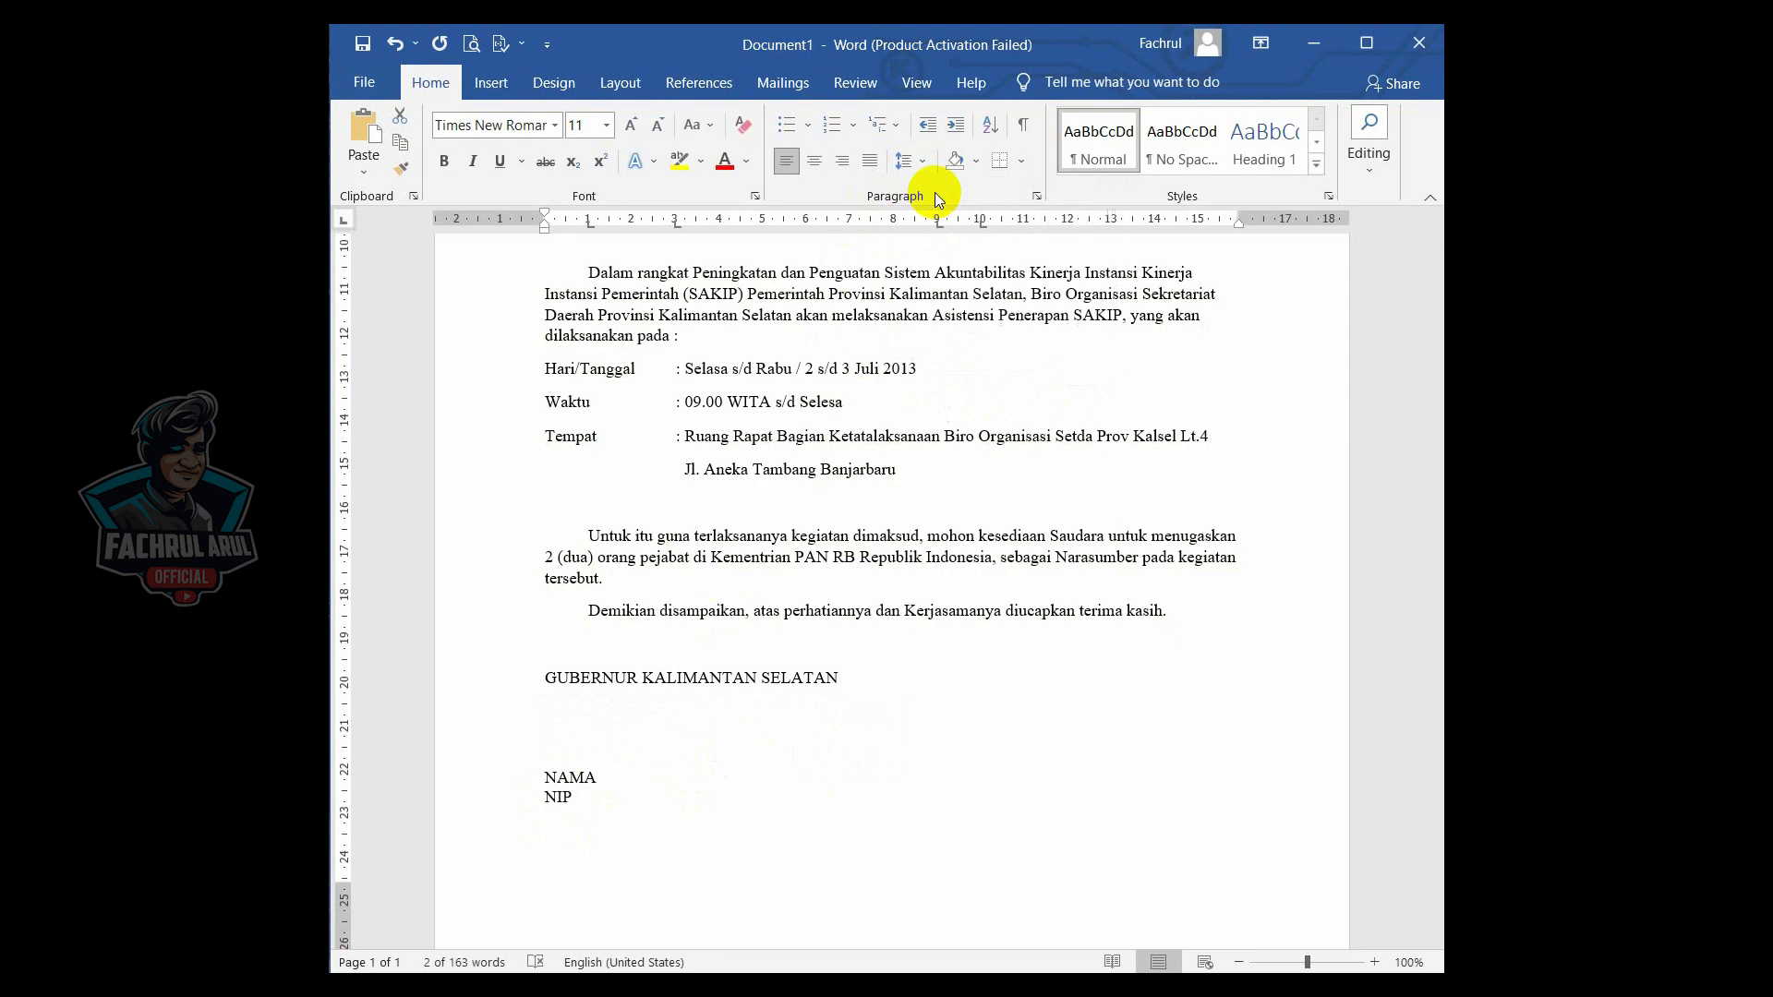
- Move the "GUBERNUR KALIMANTAN SELATAN" line to the right with two tabs
{"action": "left_click", "coordinate": [593, 777]}
{"action": "left_click_drag", "start_coordinate": [600, 776], "coordinate": [546, 778]}
{"action": "left_click", "coordinate": [549, 682]}
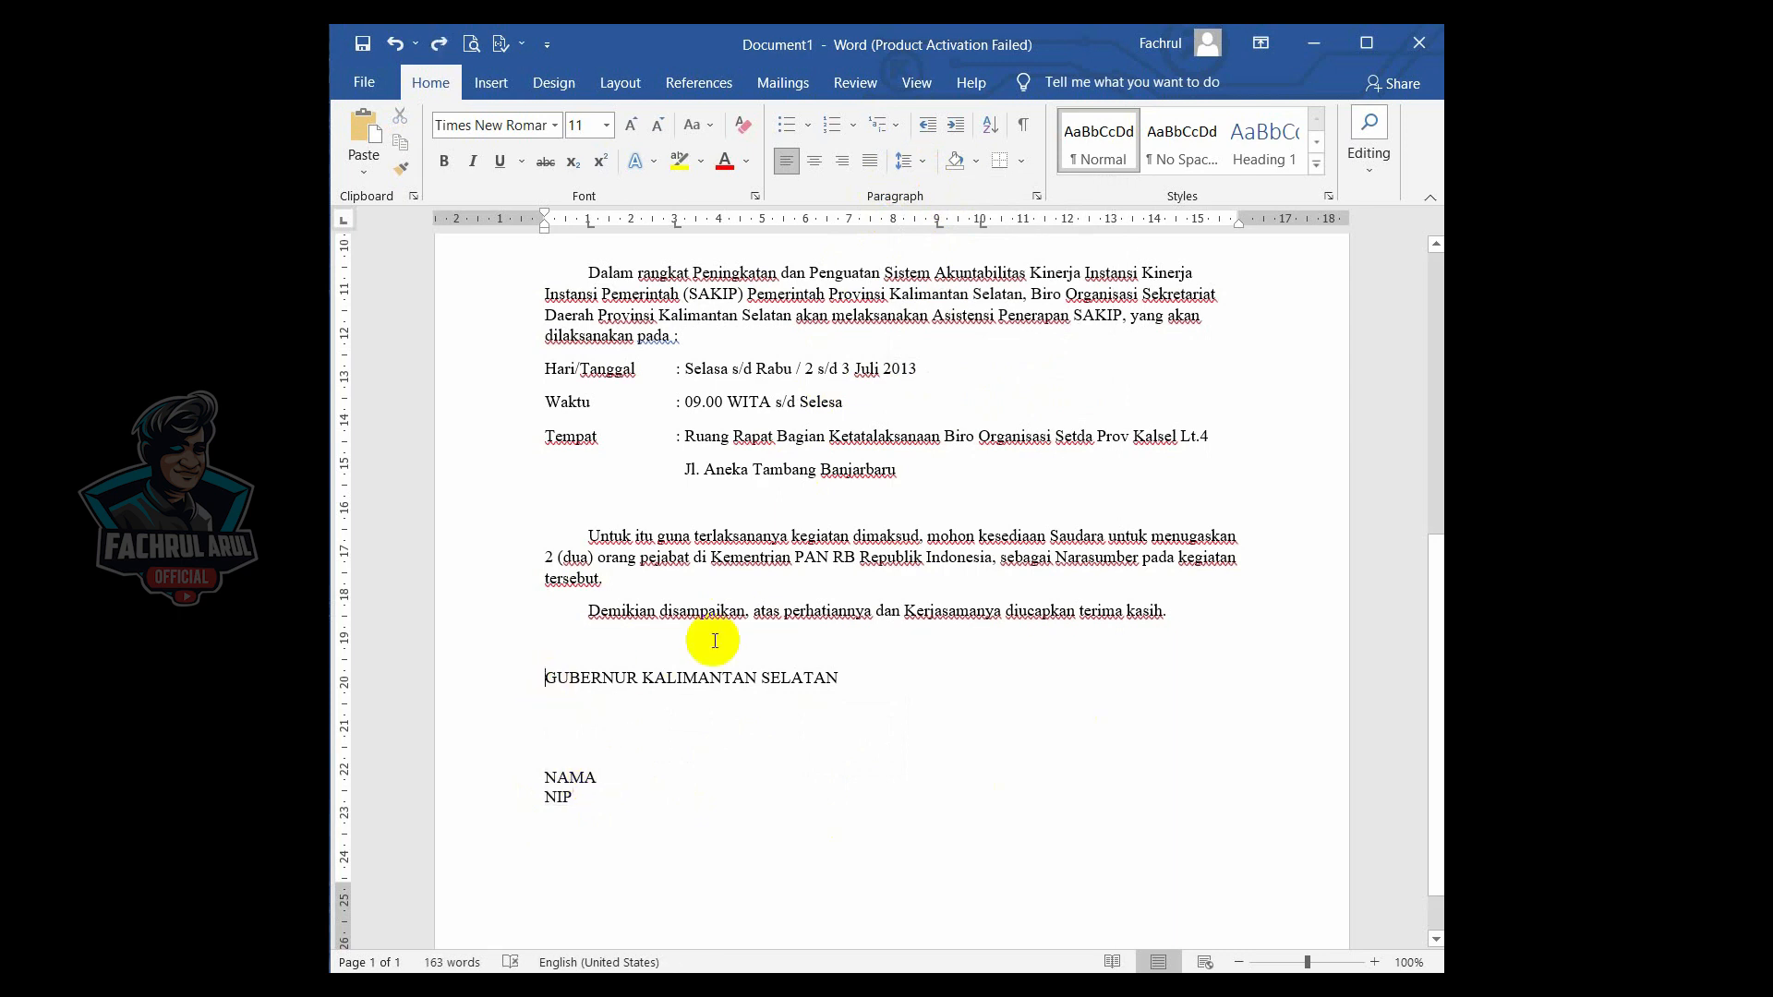
{"action": "key", "text": "Tab"}
{"action": "key", "text": "Tab"}
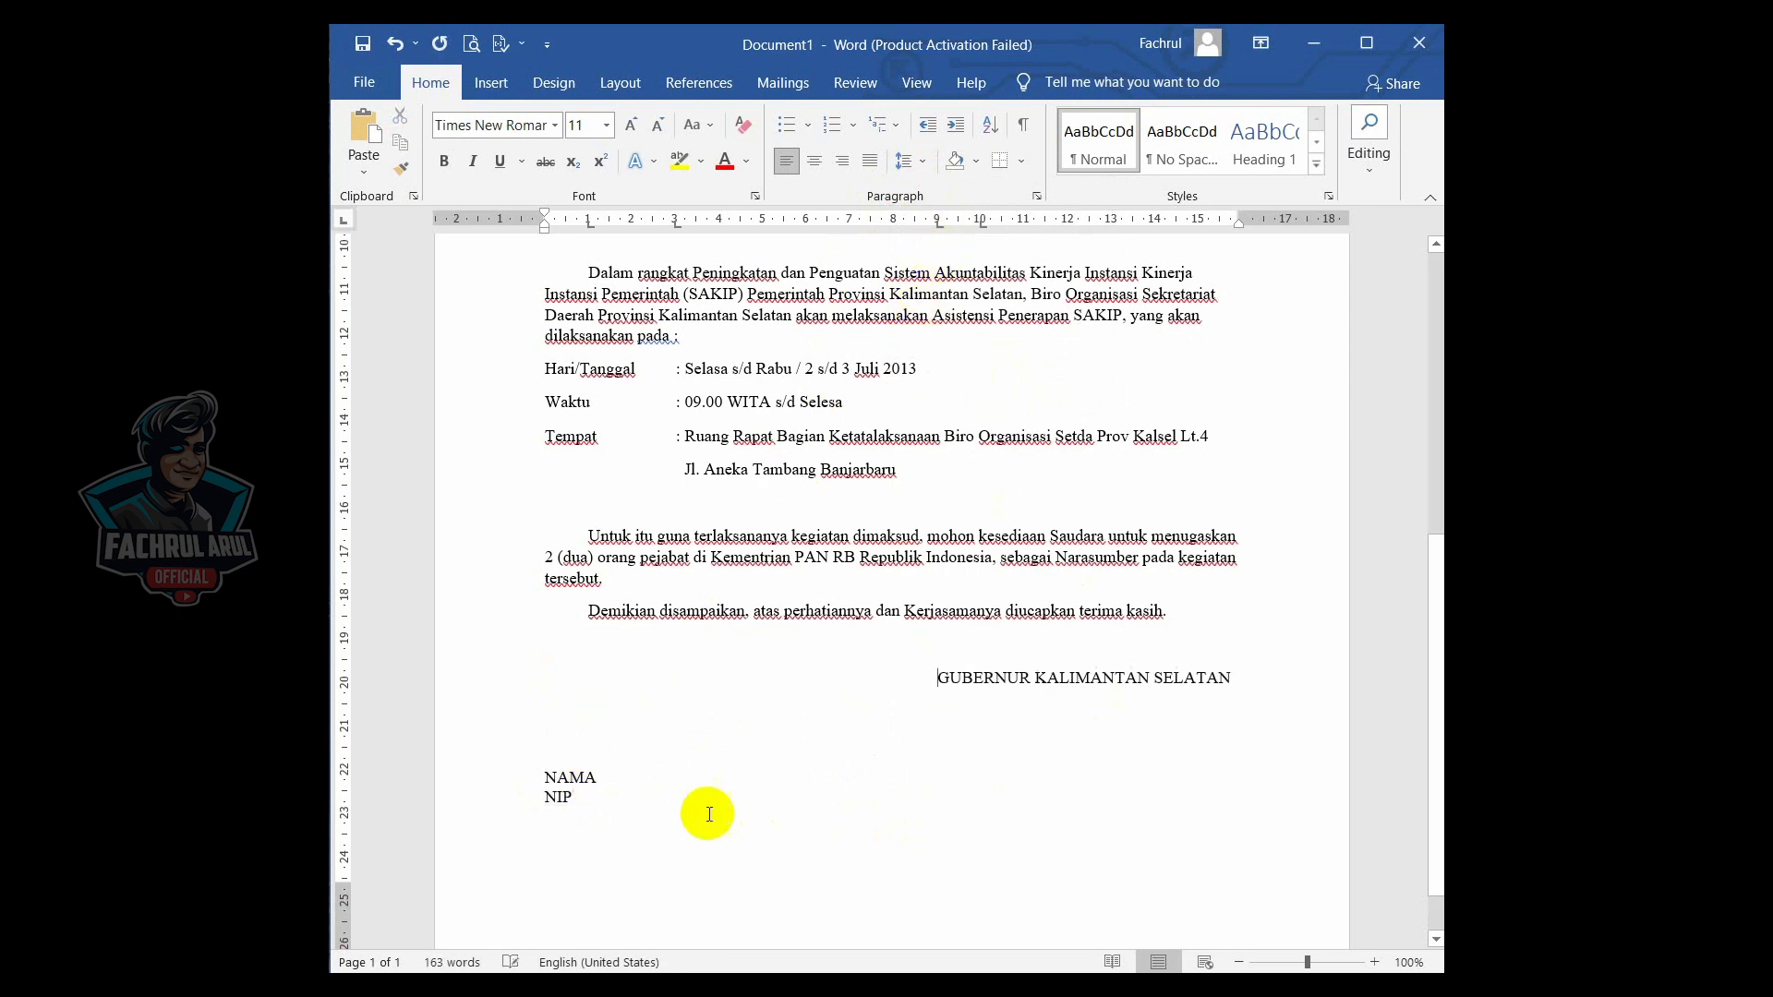
- Tab the NAMA line to the right so it sits centred under the governor title
{"action": "left_click", "coordinate": [545, 777]}
{"action": "key", "text": "Tab"}
{"action": "key", "text": "Tab"}
{"action": "key", "text": "Tab"}
{"action": "key", "text": "Tab"}
{"action": "key", "text": "Tab"}
{"action": "key", "text": "Tab"}
{"action": "key", "text": "Tab"}
{"action": "key", "text": "Tab"}
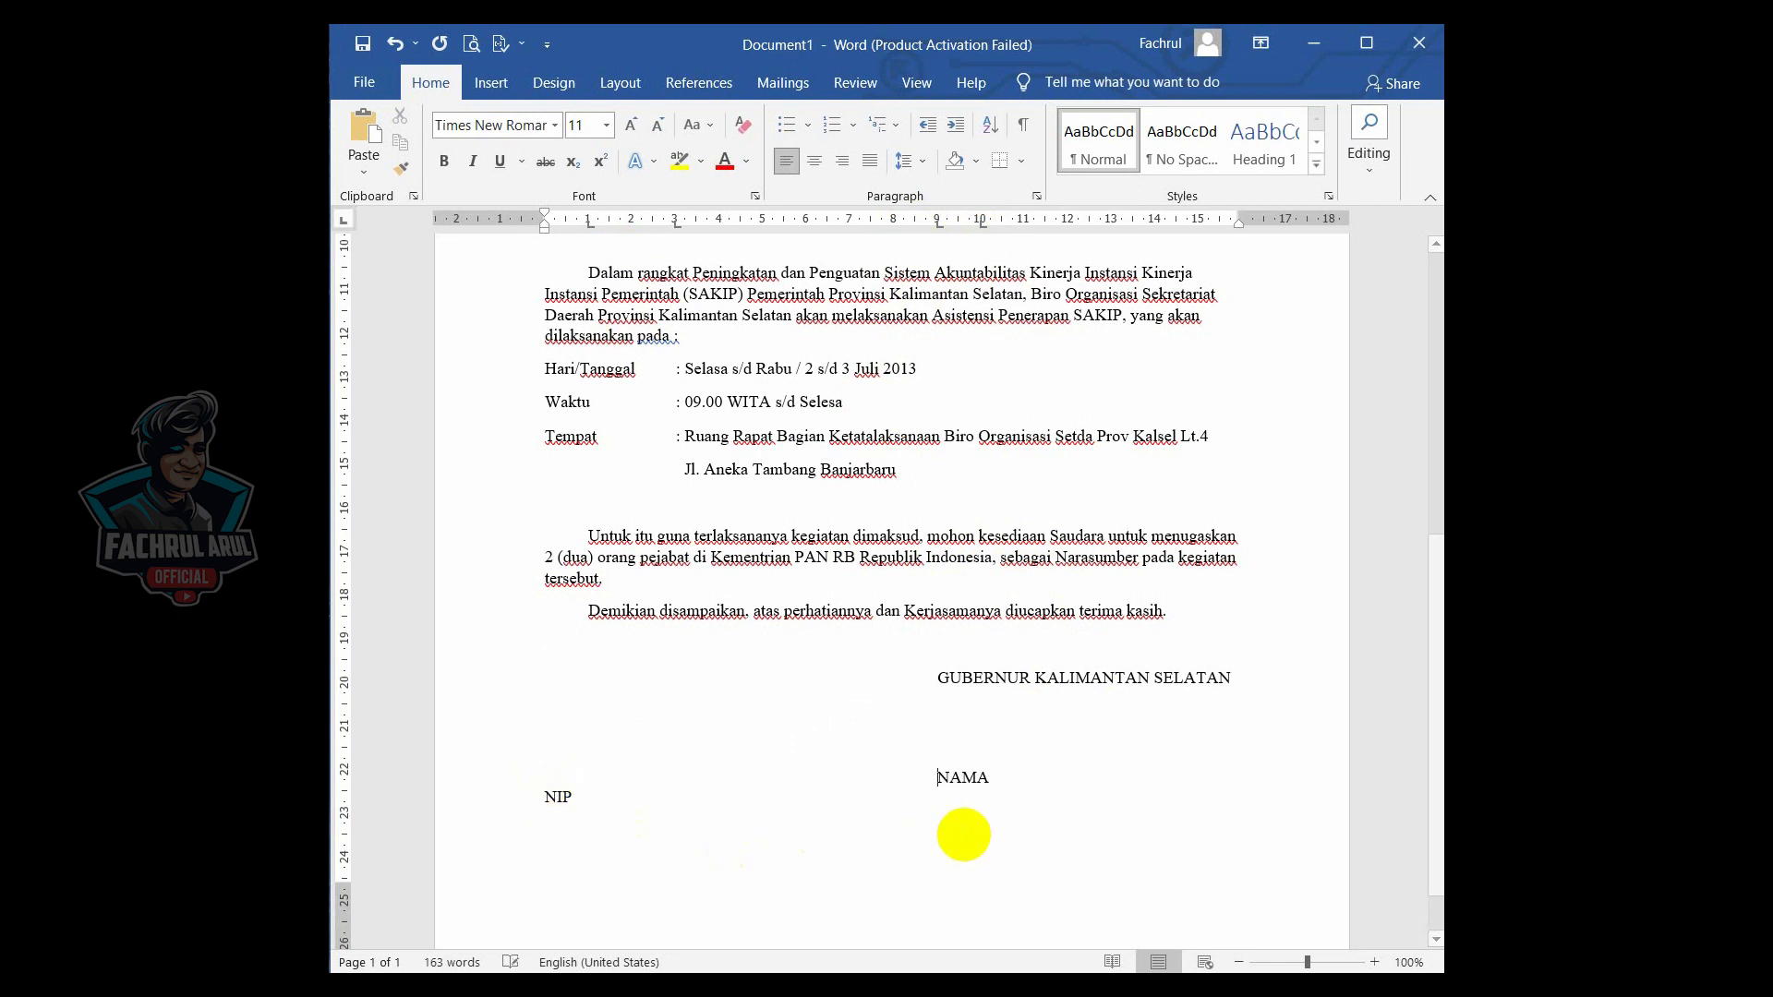
{"action": "key", "text": "Tab"}
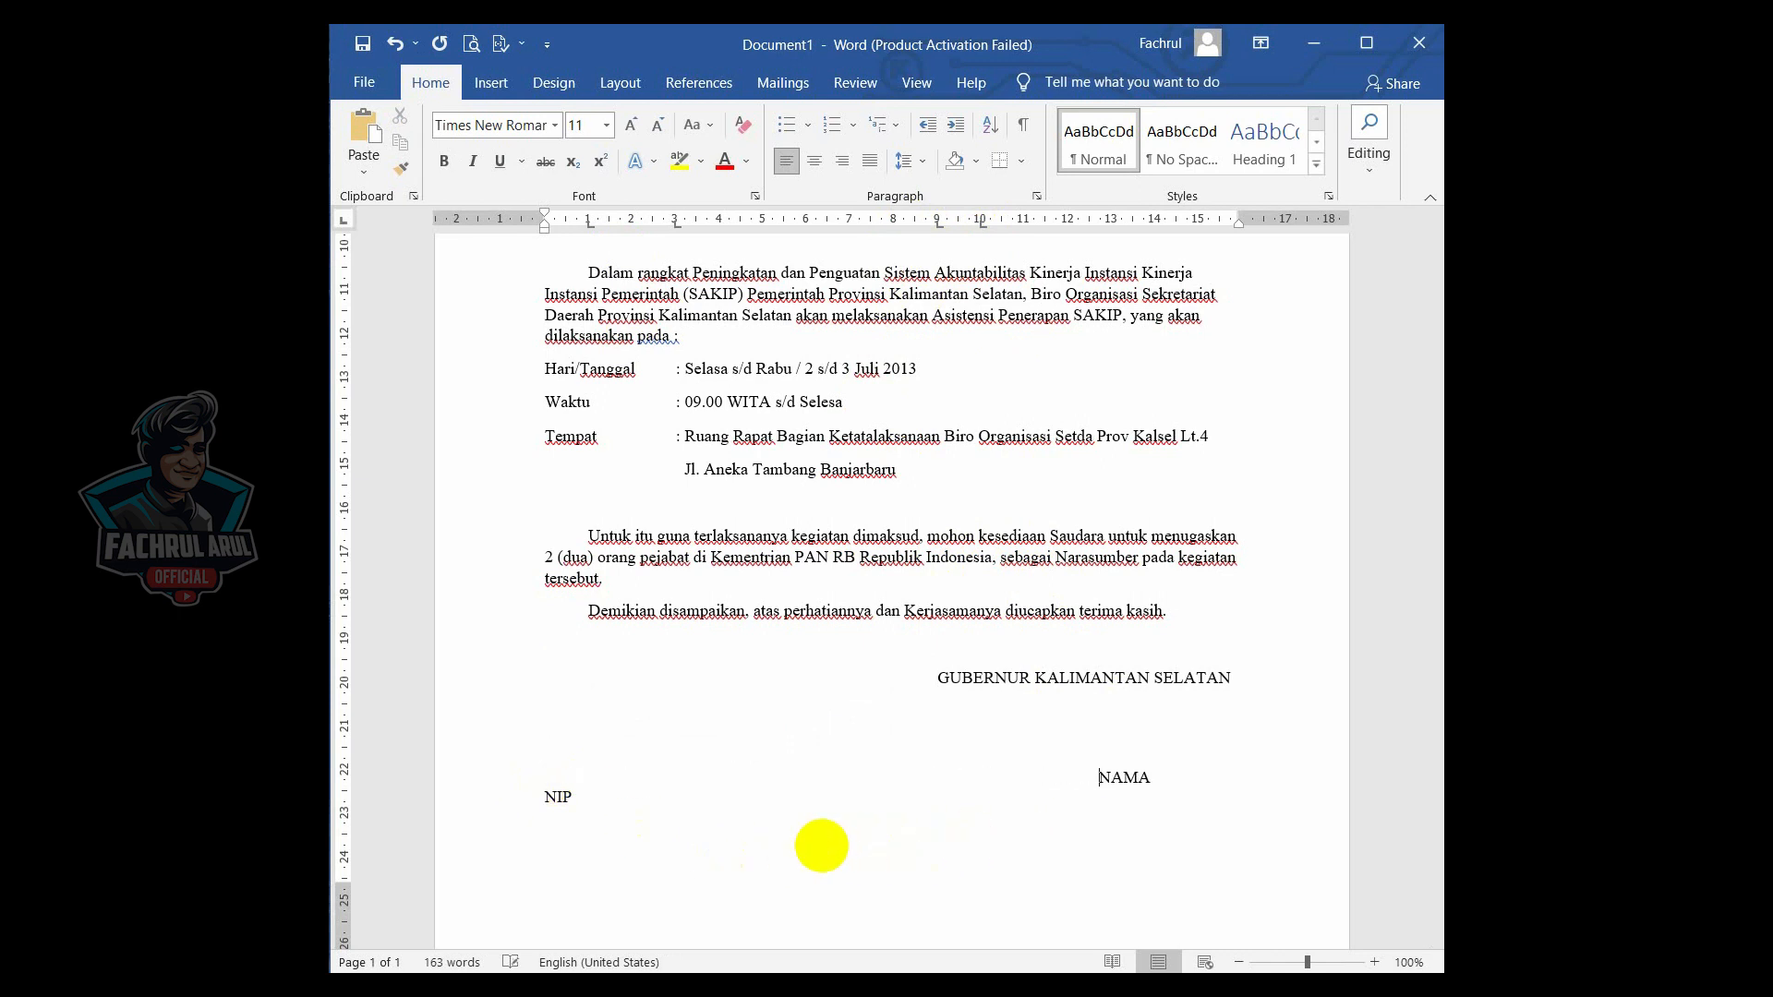
{"action": "key", "text": "BackSpace"}
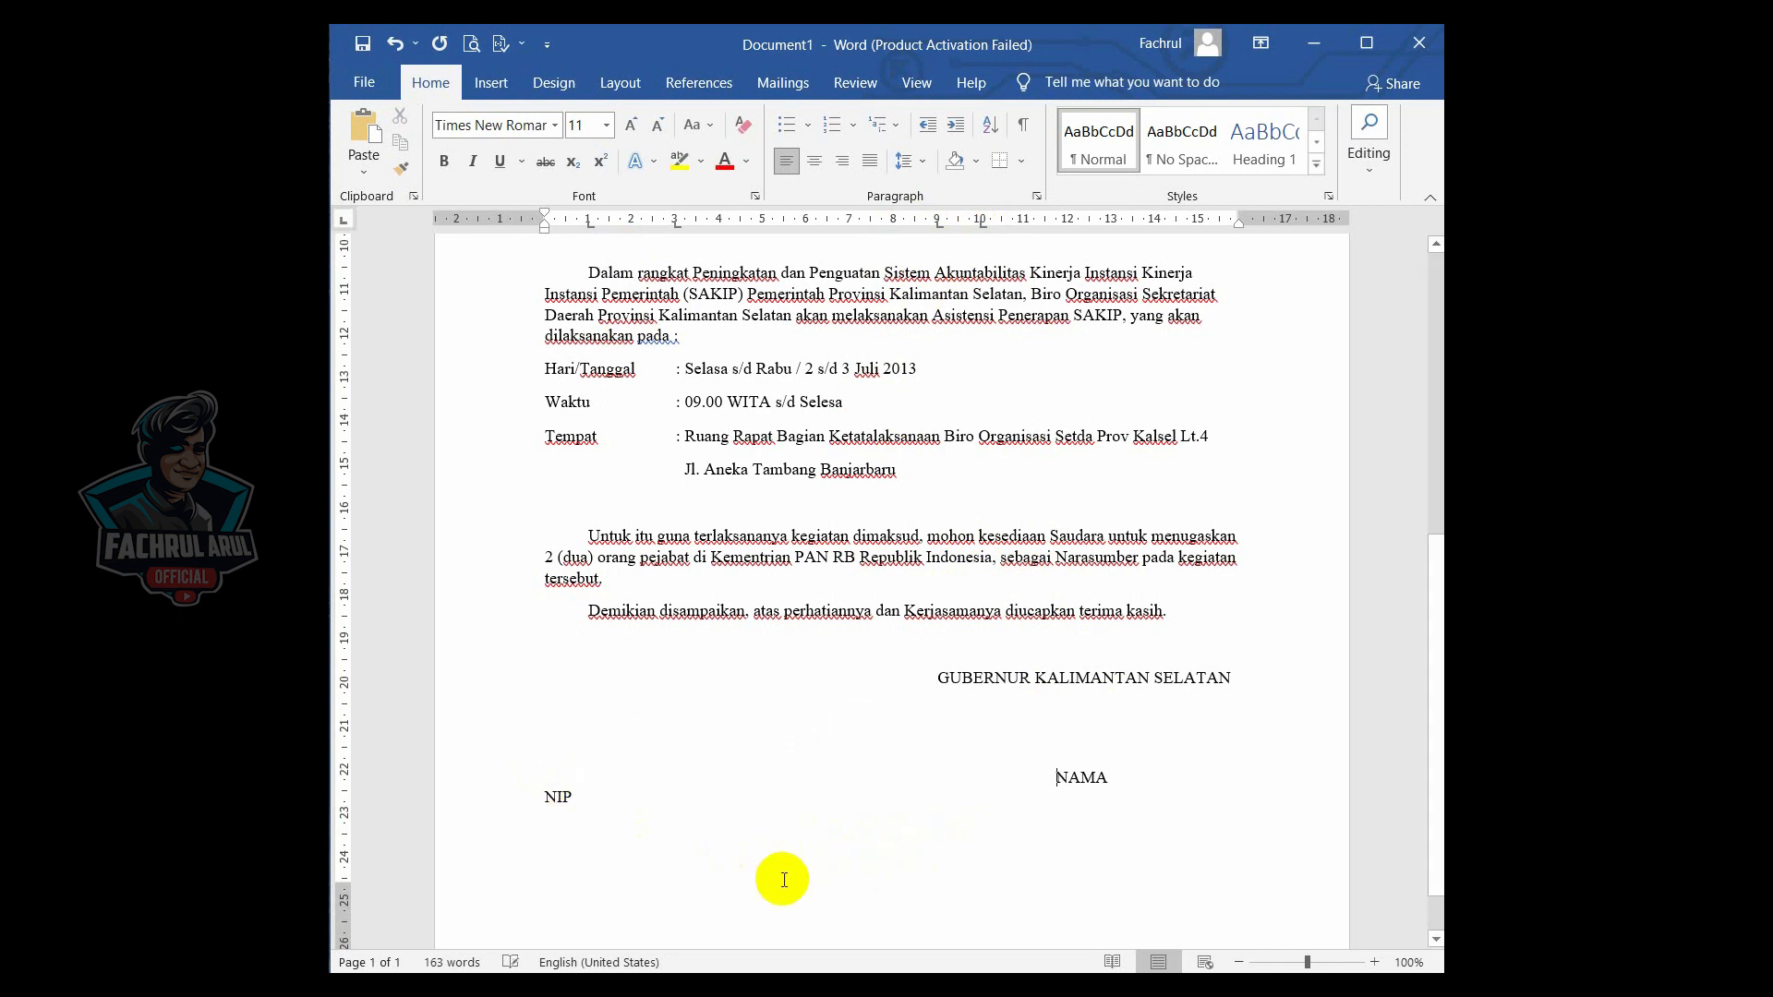
- Tab the NIP line to the right so it aligns under NAMA
{"action": "left_click", "coordinate": [543, 799]}
{"action": "key", "text": "Tab"}
{"action": "key", "text": "Tab"}
{"action": "key", "text": "Tab"}
{"action": "key", "text": "Tab"}
{"action": "key", "text": "Tab"}
{"action": "key", "text": "Tab"}
{"action": "key", "text": "Tab"}
{"action": "key", "text": "Tab"}
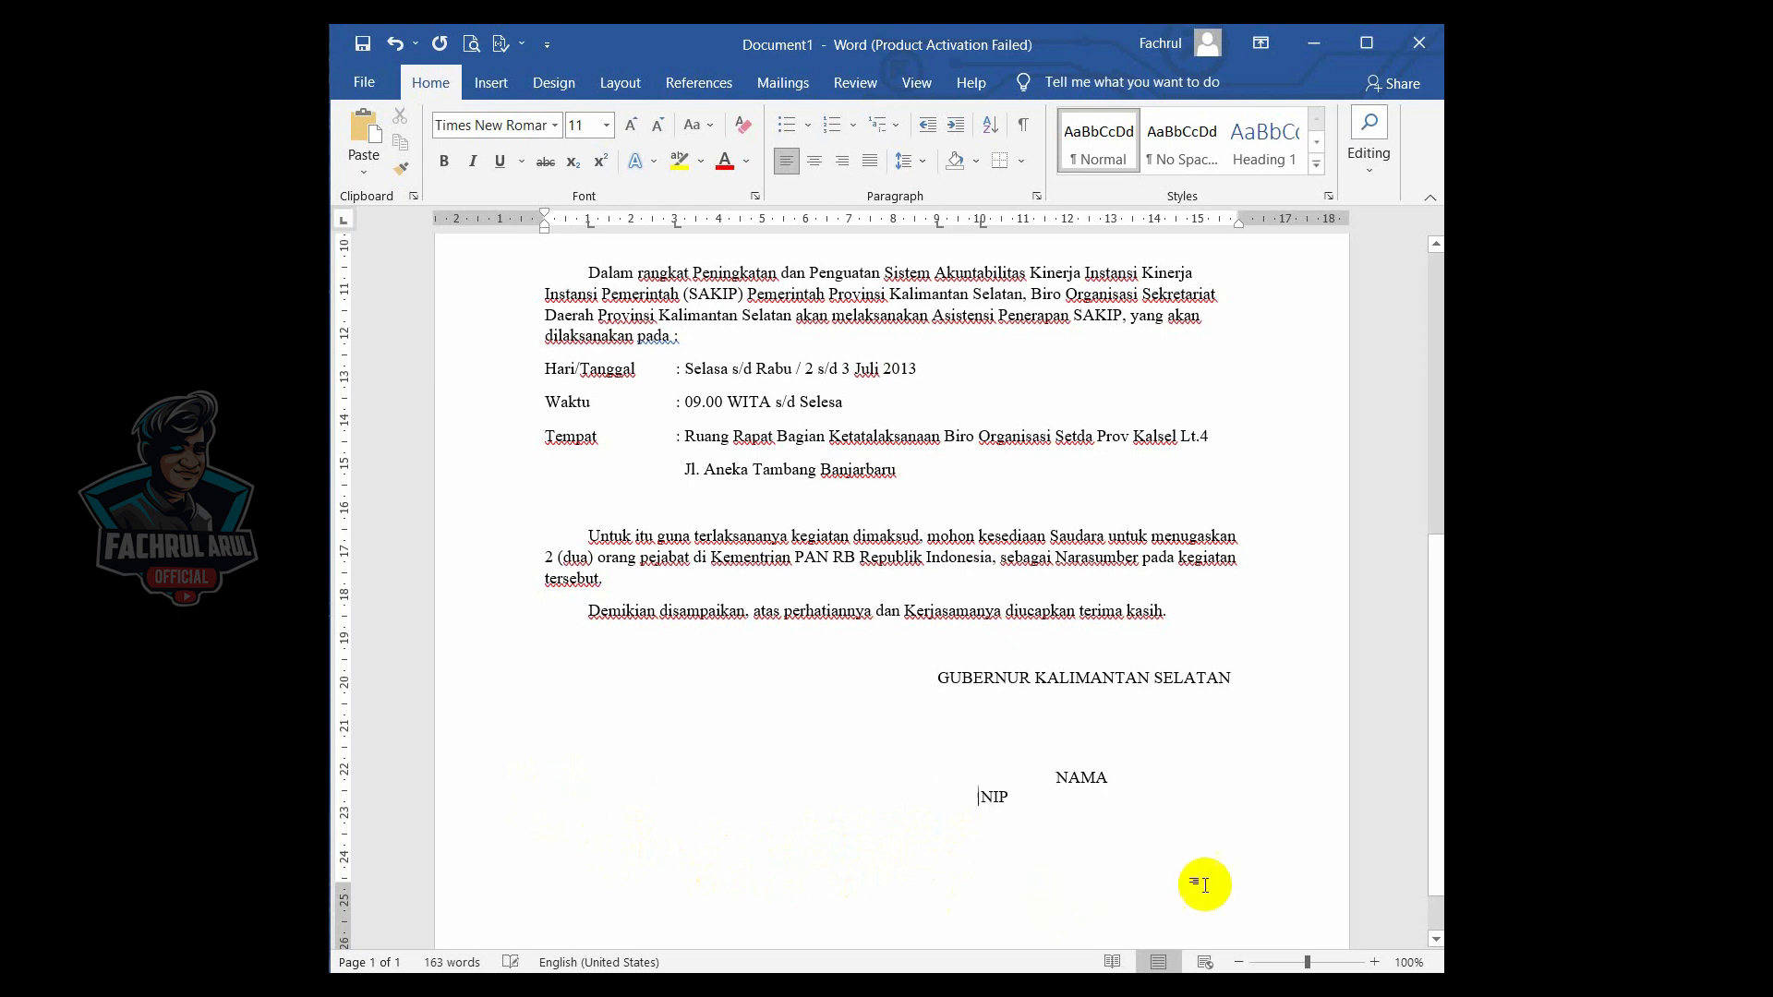
{"action": "key", "text": "Tab"}
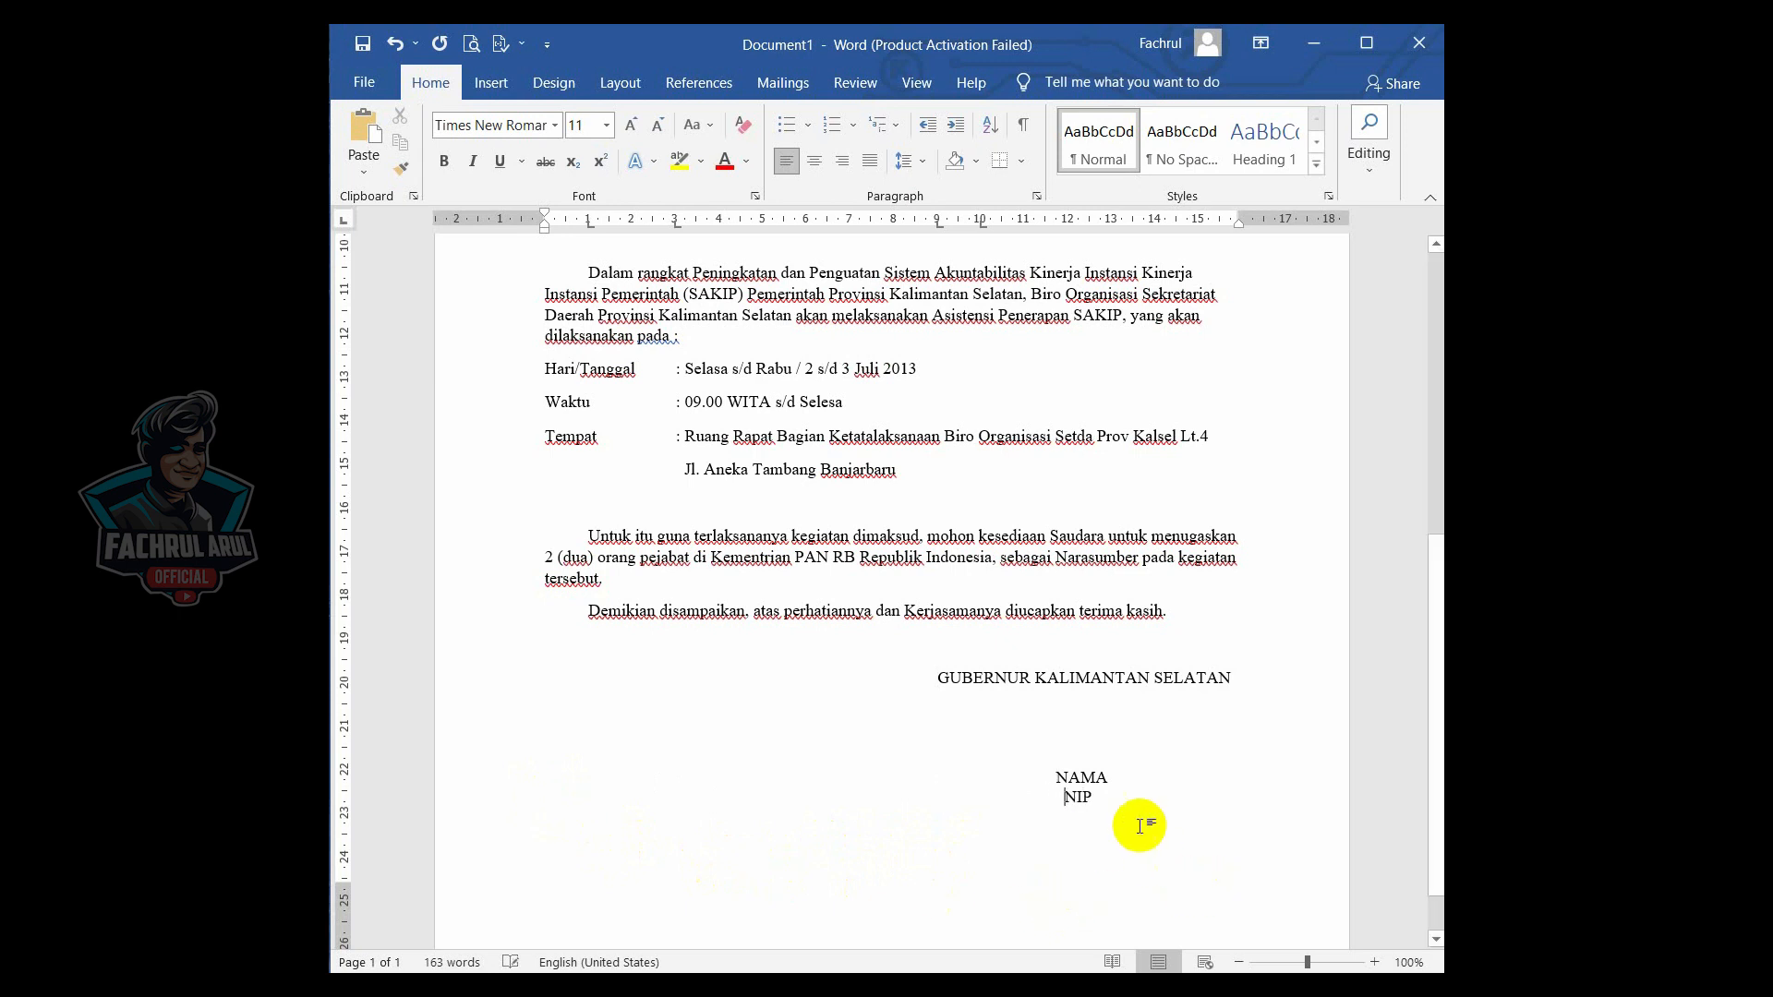
- Make the NAMA text bold and underlined
{"action": "left_click_drag", "start_coordinate": [1110, 784], "coordinate": [1054, 780]}
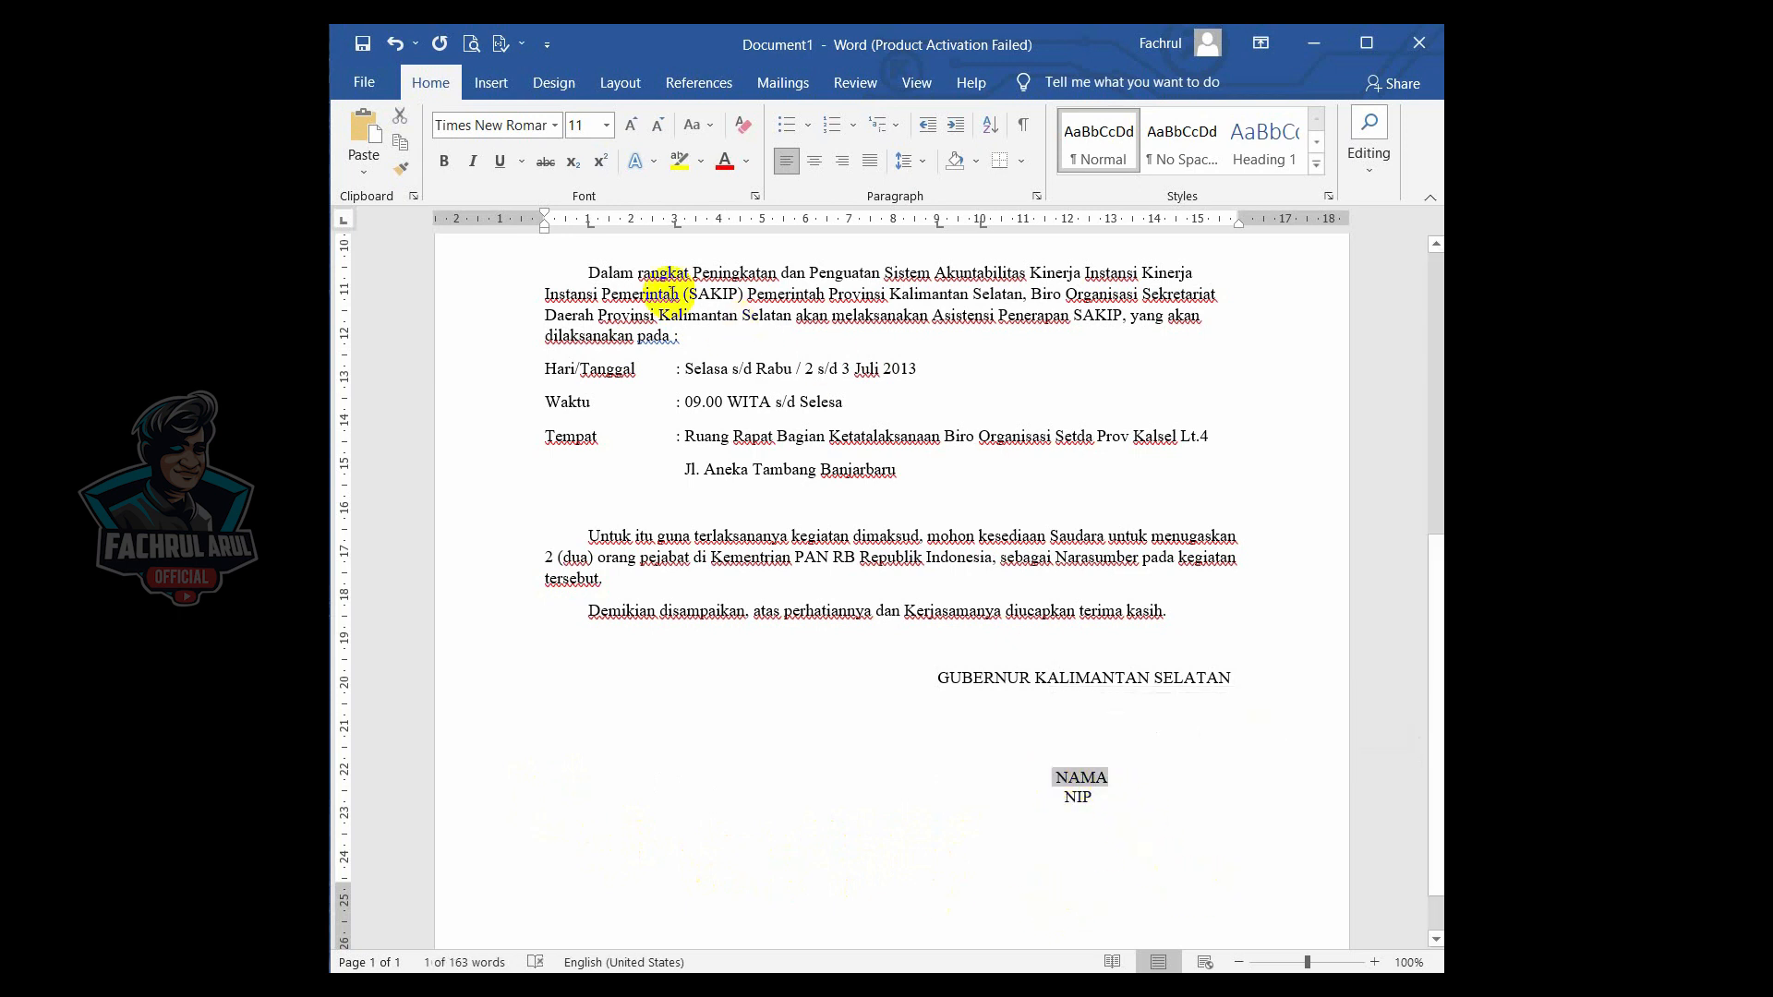
{"action": "left_click", "coordinate": [501, 162]}
{"action": "left_click", "coordinate": [444, 161]}
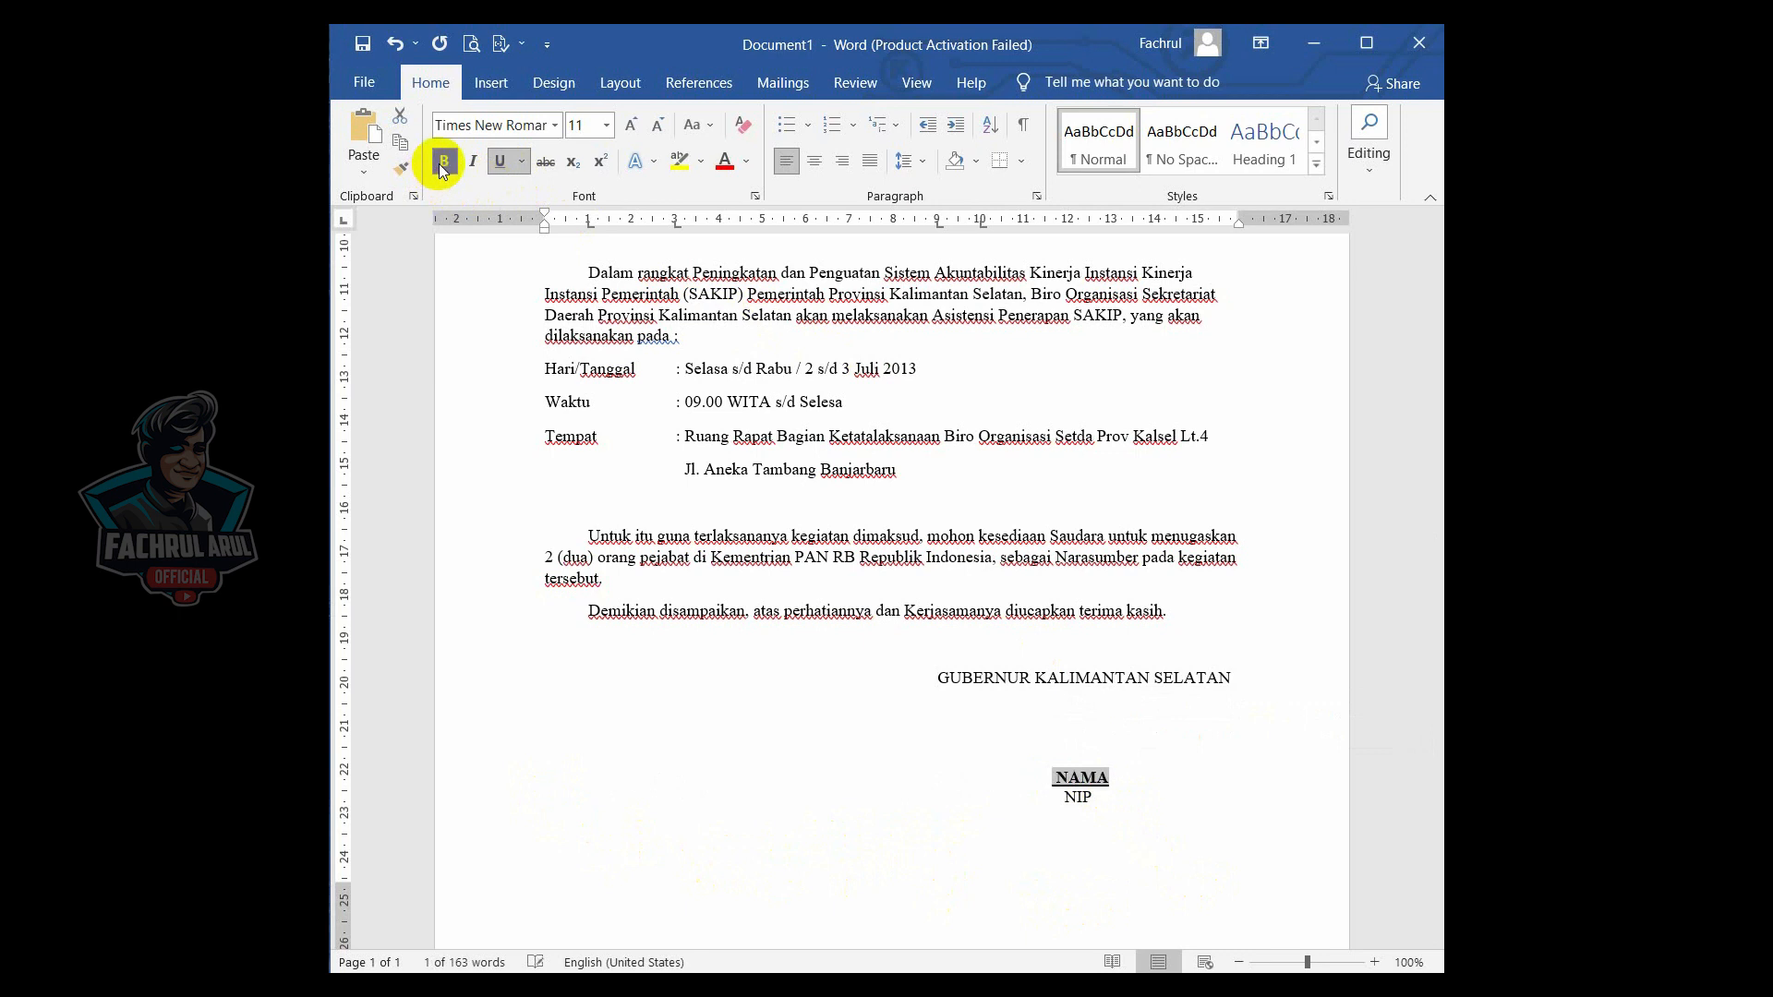
{"action": "left_click", "coordinate": [1057, 785]}
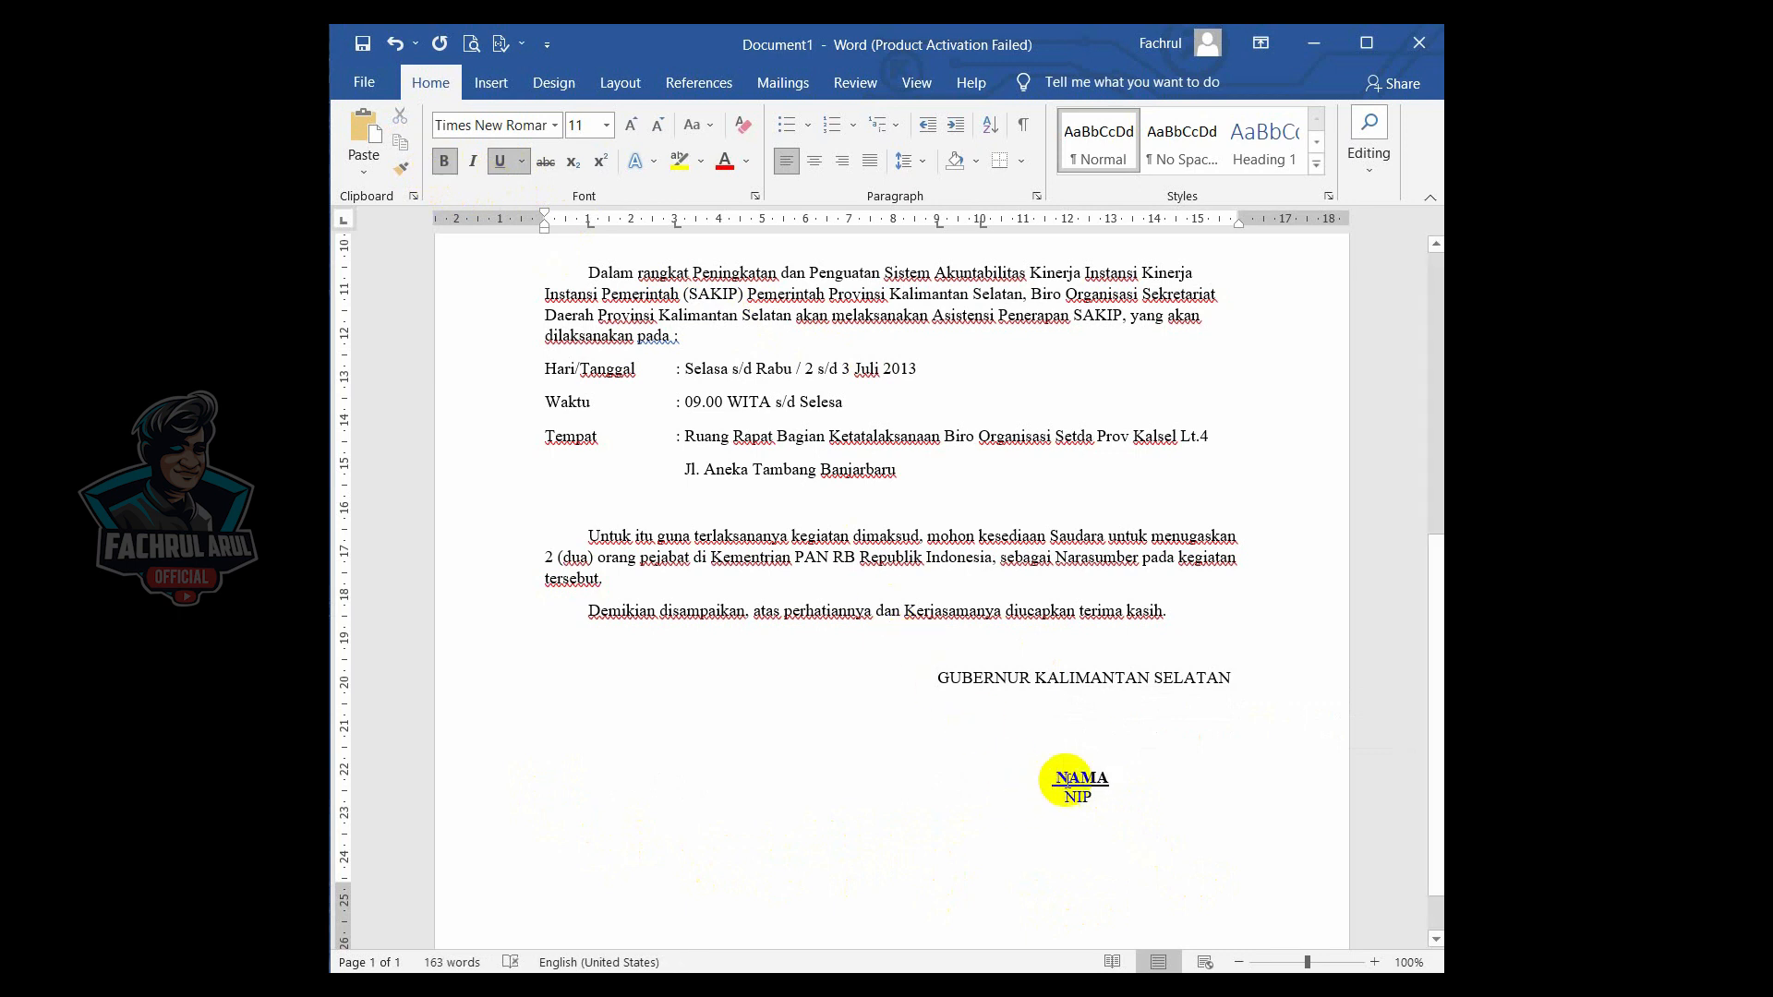
{"action": "left_click", "coordinate": [1057, 779]}
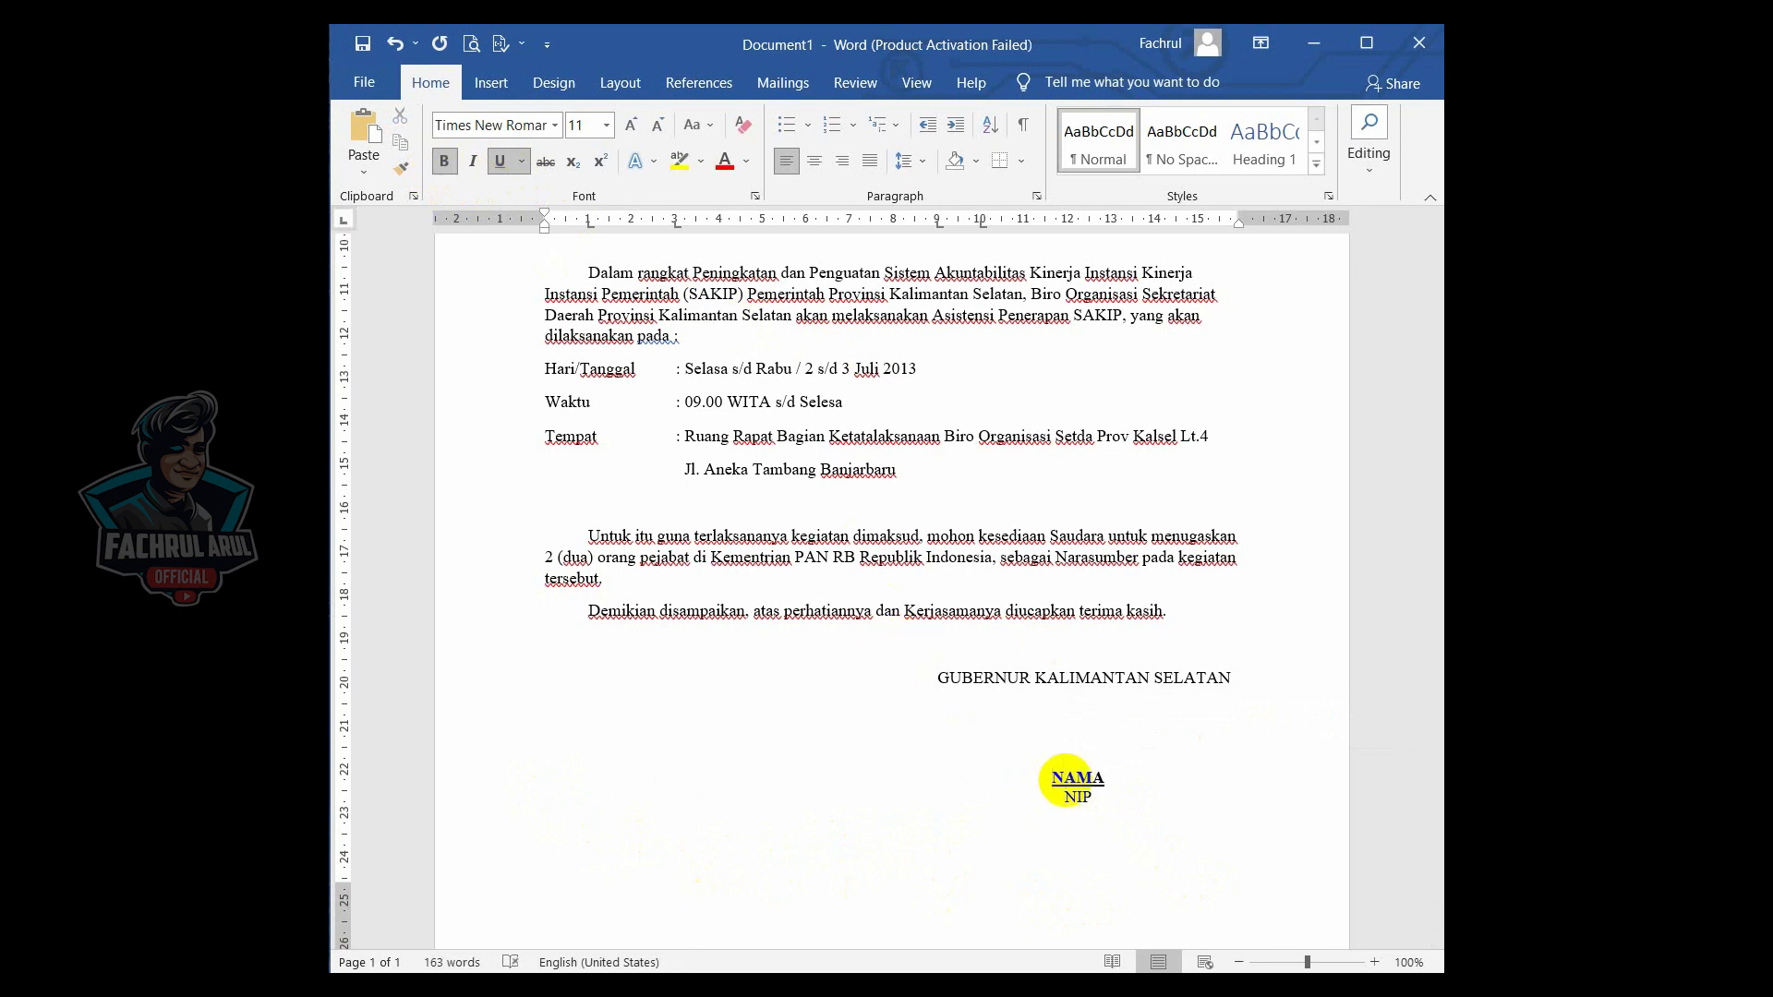
{"action": "left_click", "coordinate": [1057, 797]}
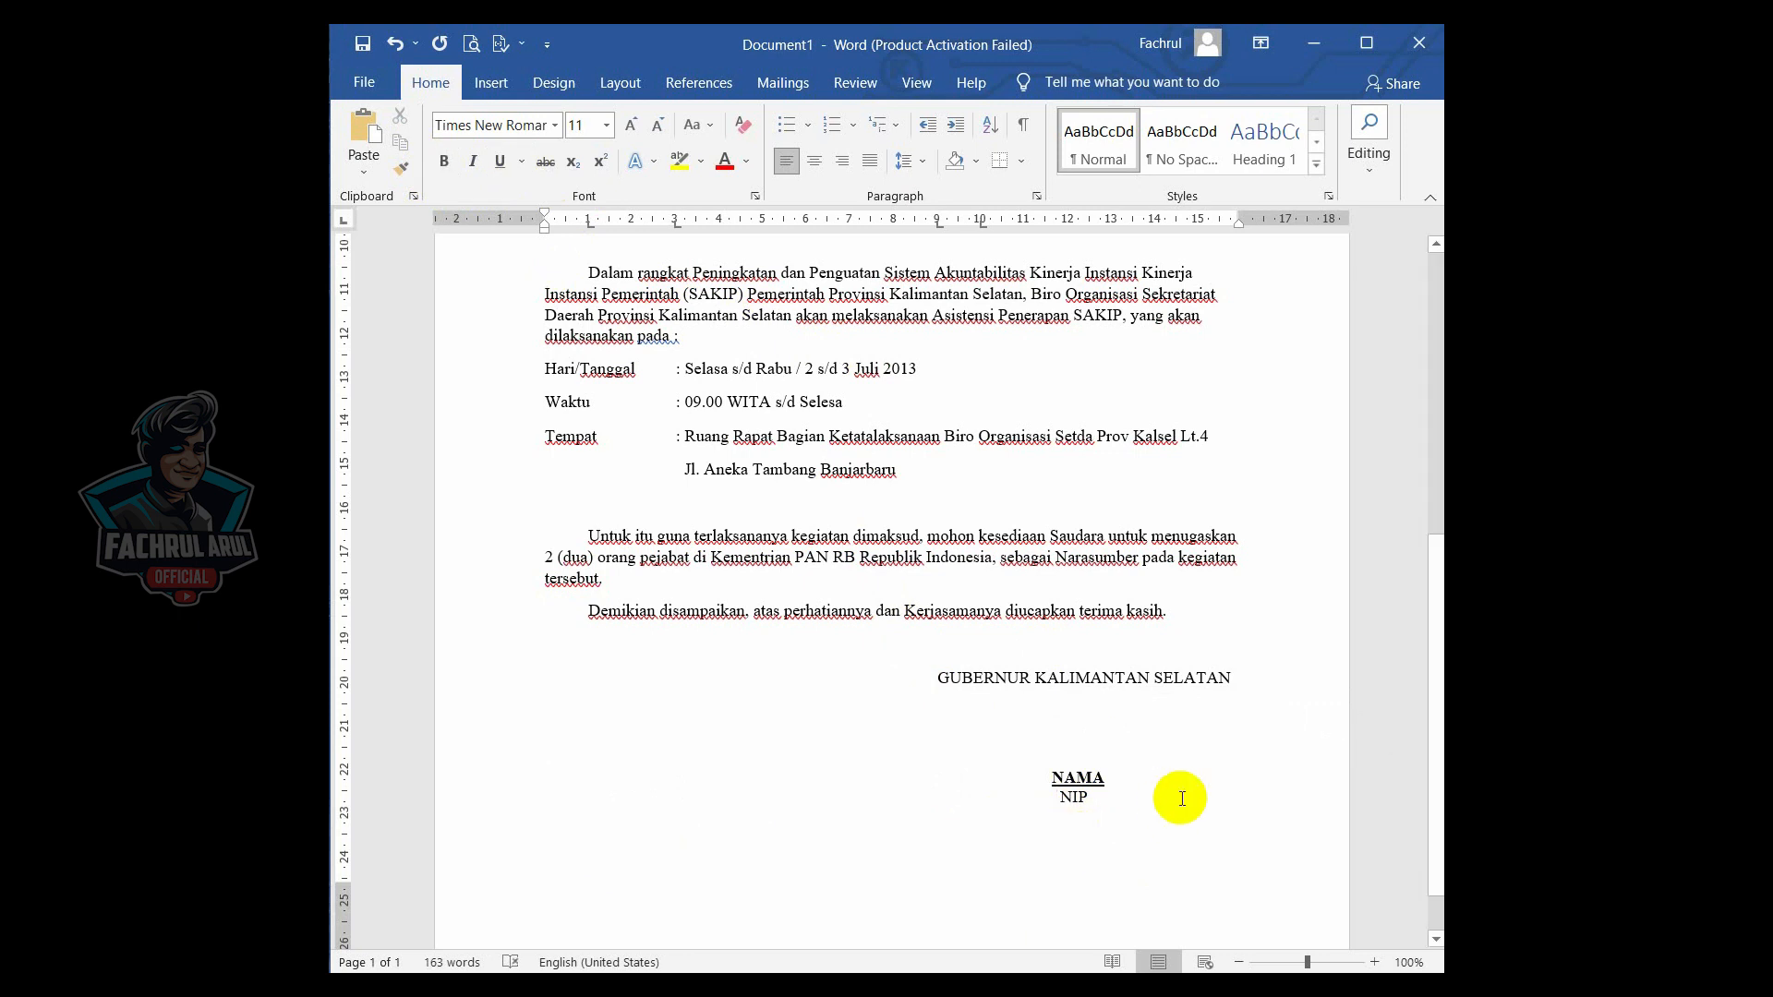